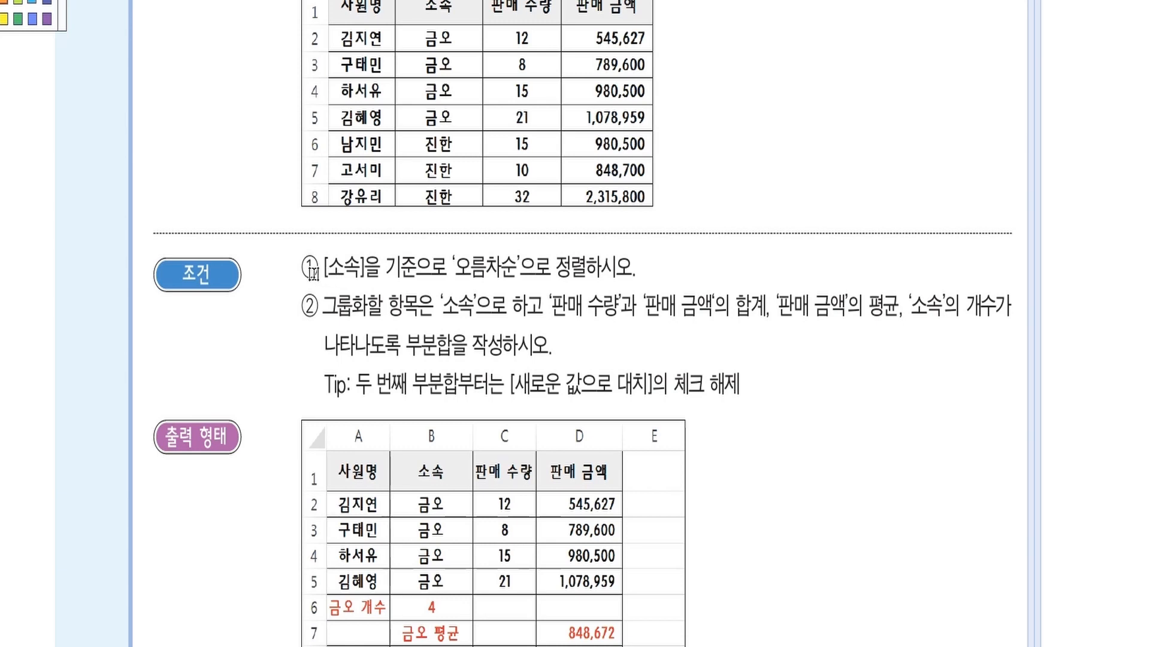
Underline the 소속 sort and grouping criteria and the subtotal requirements in the exercise conditions, and highlight the 새로운 값으로 대치 tip in orange
left_click_drag(339, 269, 417, 269)
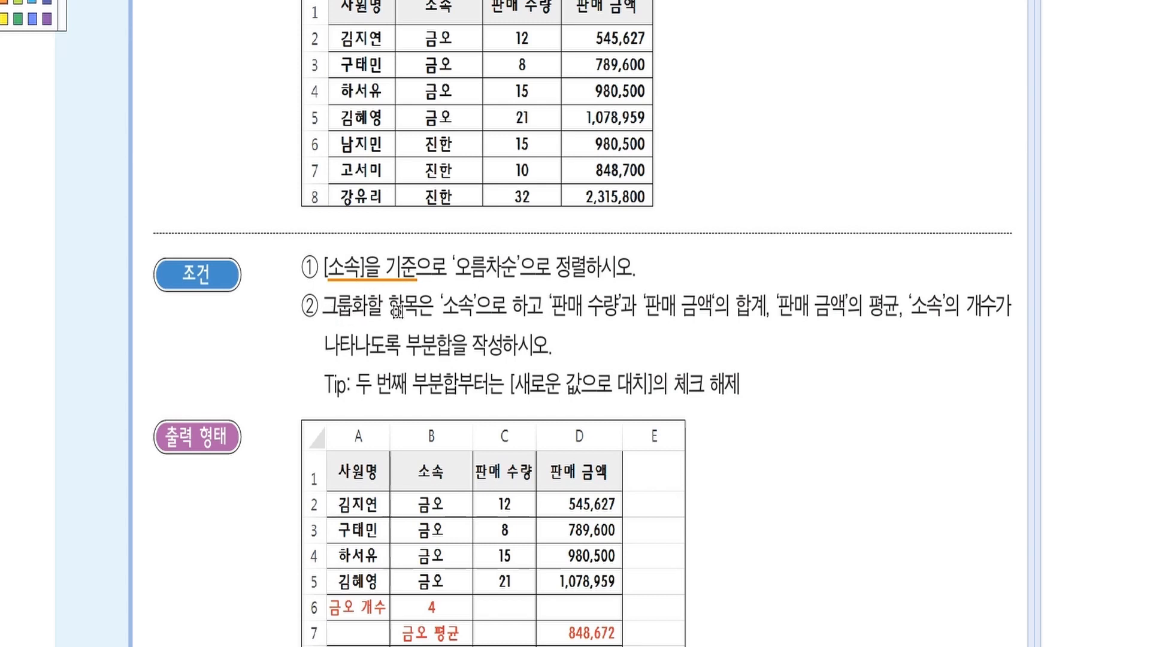
left_click_drag(441, 310, 479, 310)
left_click_drag(546, 306, 766, 307)
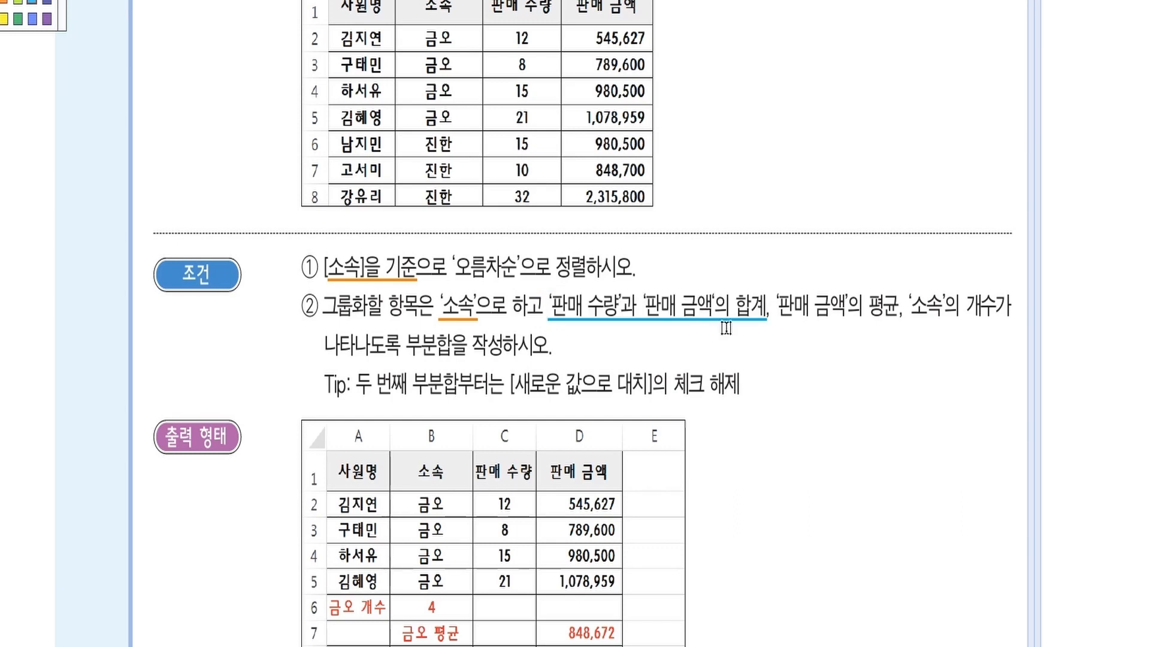
left_click_drag(774, 308, 999, 310)
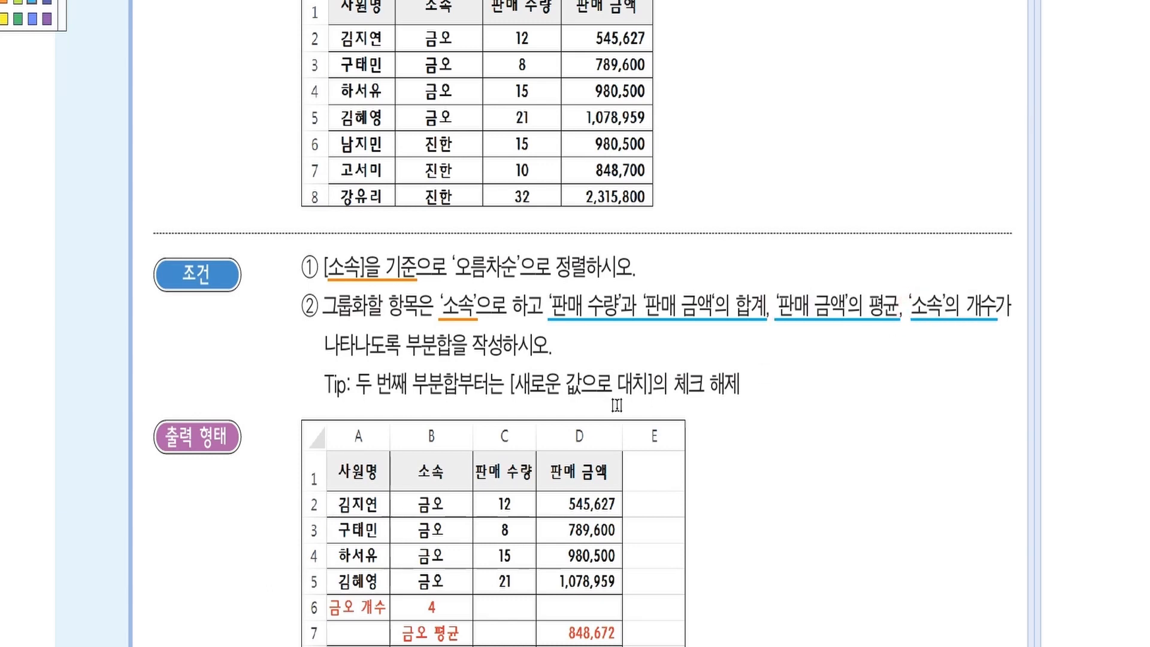
left_click_drag(405, 345, 552, 346)
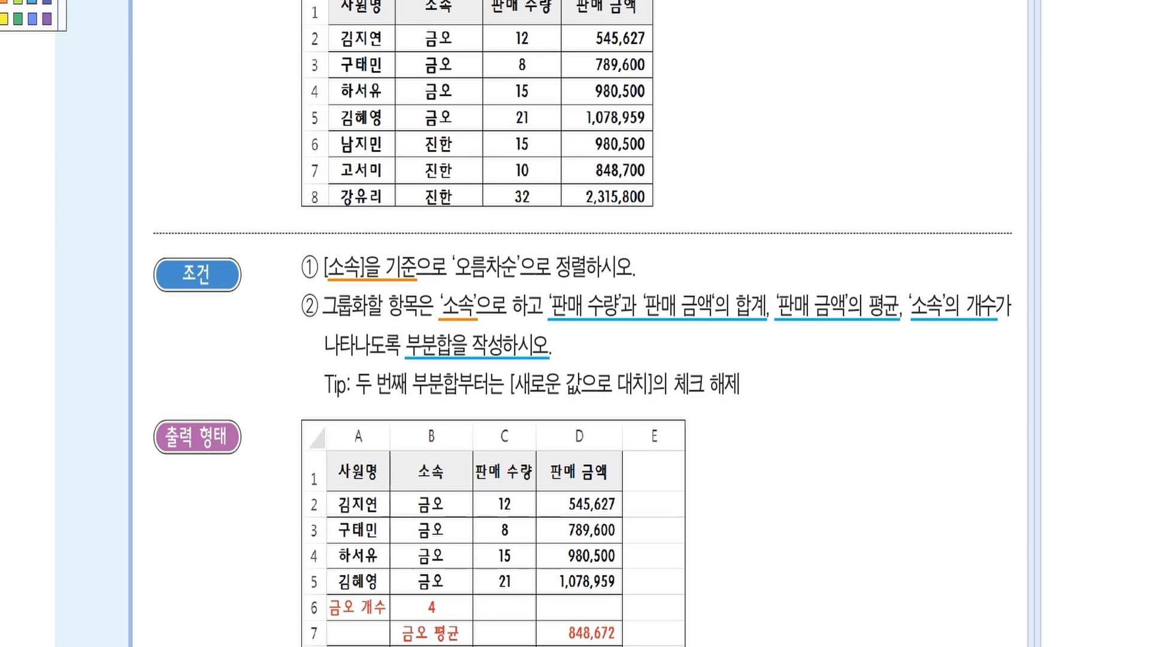
left_click_drag(353, 386, 734, 391)
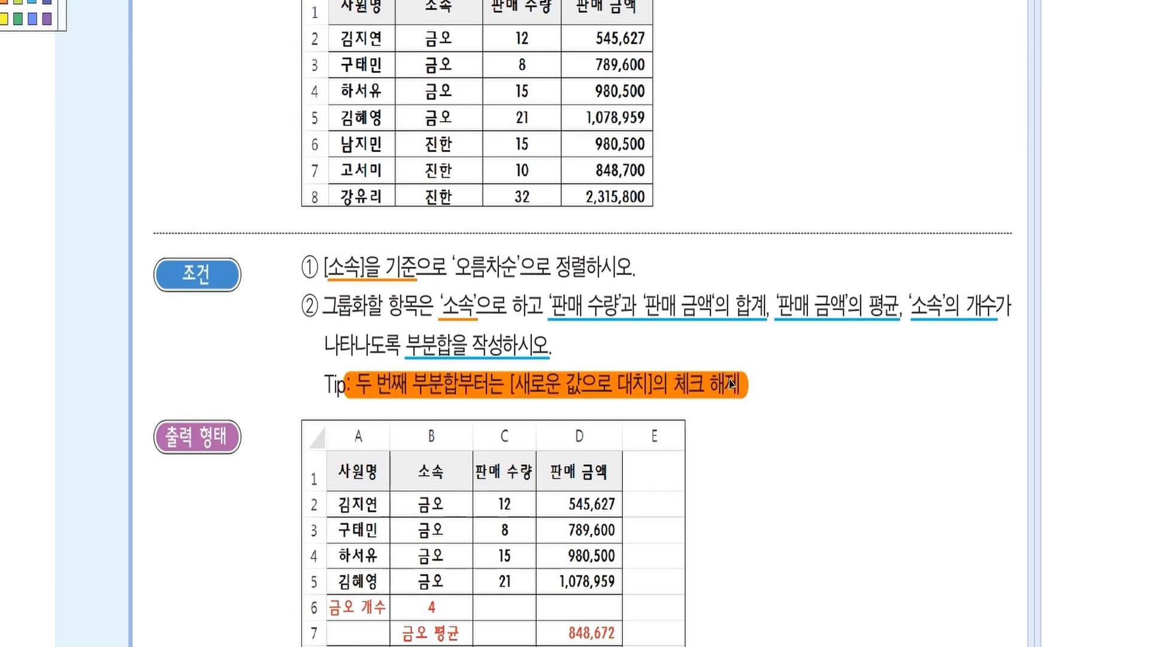
scroll(731, 383, "down", 2)
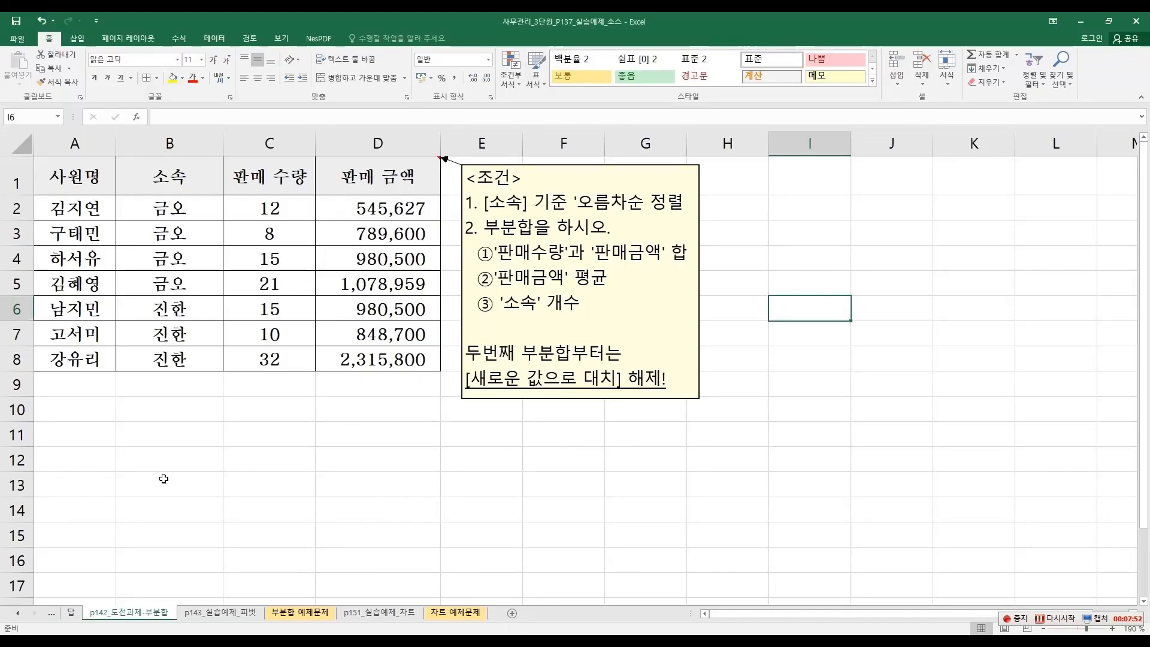
left_click(154, 404)
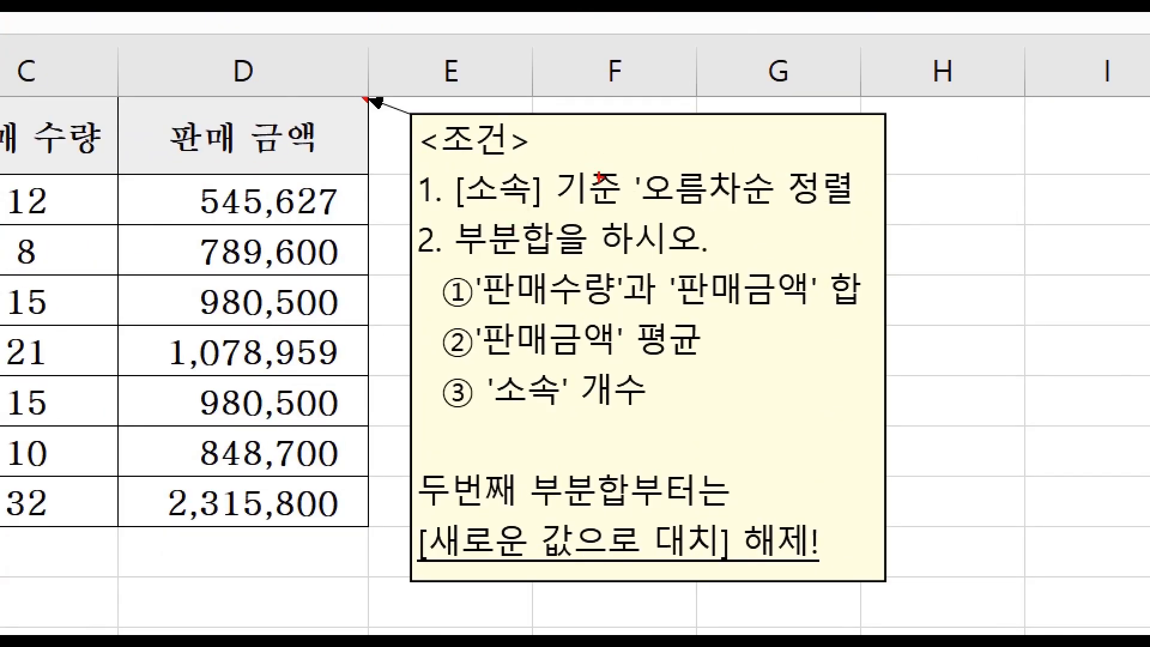
mouse_move(782, 163)
left_mouse_down()
mouse_move(797, 209)
mouse_move(856, 219)
left_mouse_up()
mouse_move(881, 160)
left_mouse_down()
mouse_move(837, 131)
mouse_move(869, 170)
mouse_move(846, 118)
mouse_move(844, 155)
mouse_move(879, 130)
left_mouse_up()
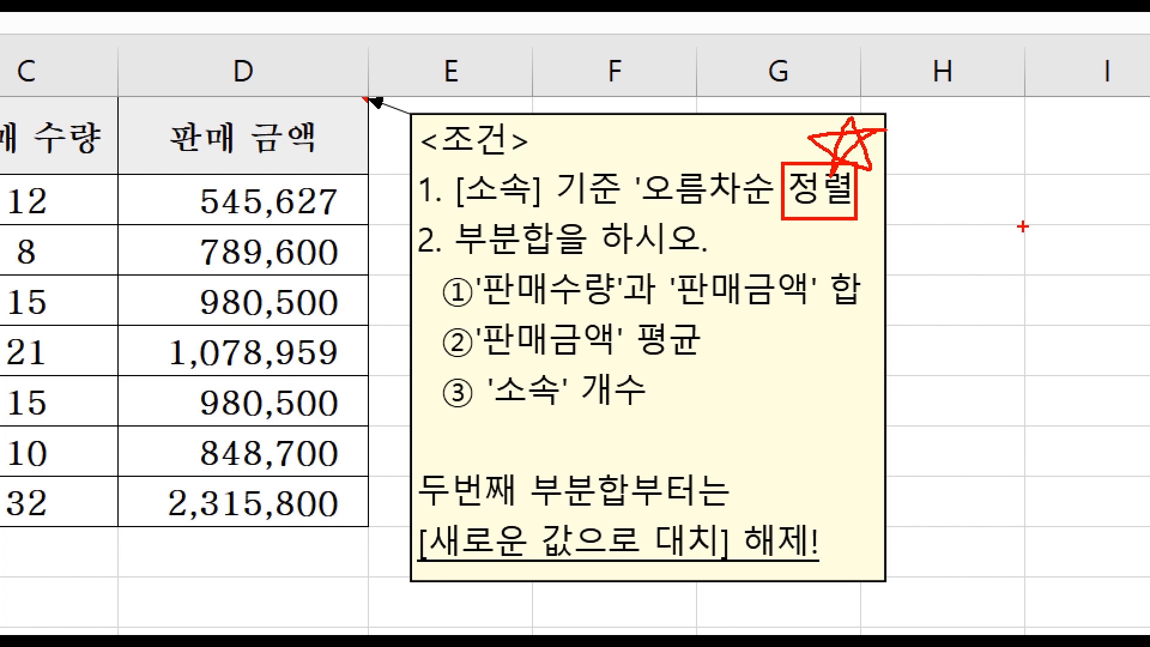
mouse_move(497, 204)
left_mouse_down()
mouse_move(458, 172)
mouse_move(539, 182)
mouse_move(476, 217)
left_mouse_up()
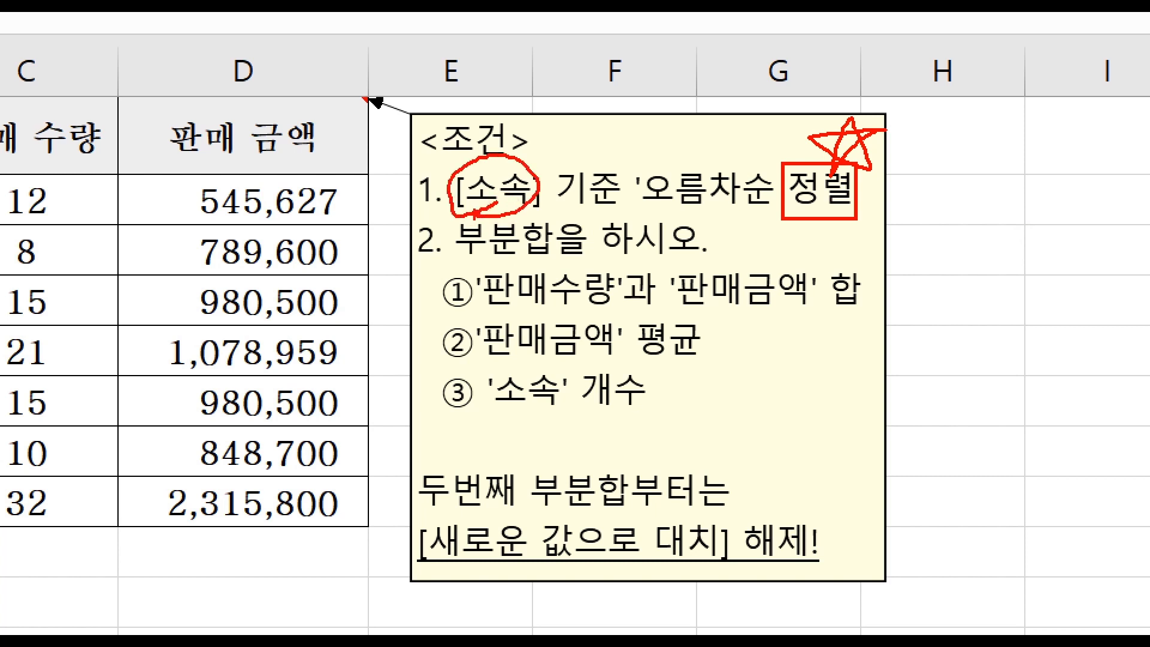
key("Escape")
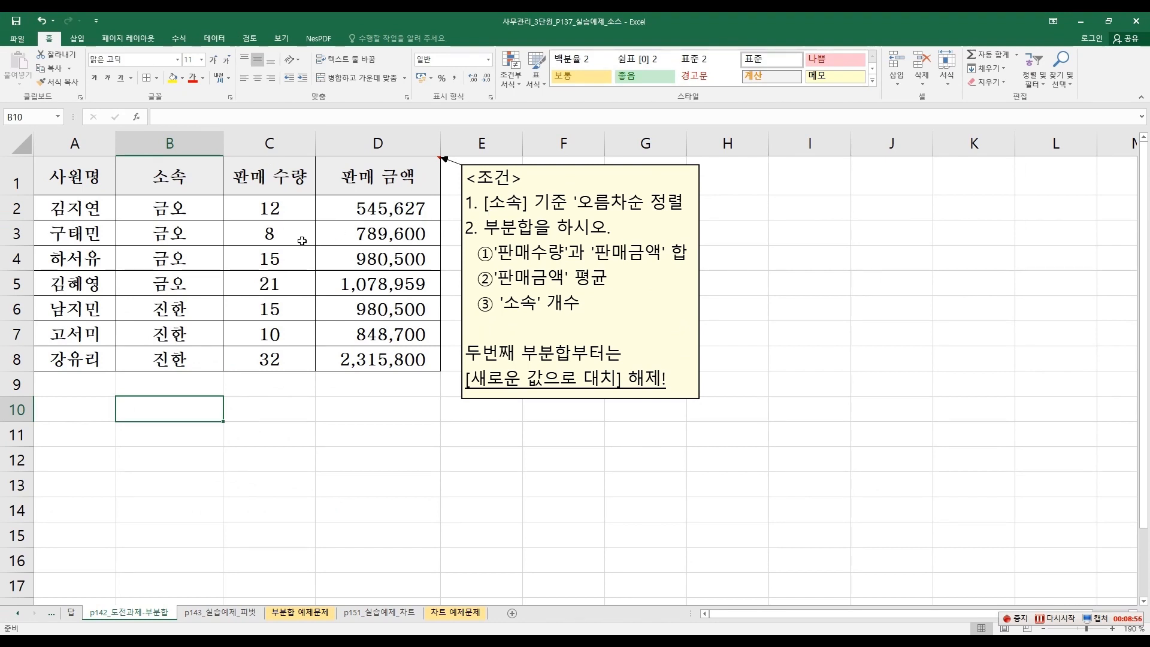
Sort the table A1:D8 by the 소속 column in ascending order (오름차순)
left_click_drag(65, 180, 361, 356)
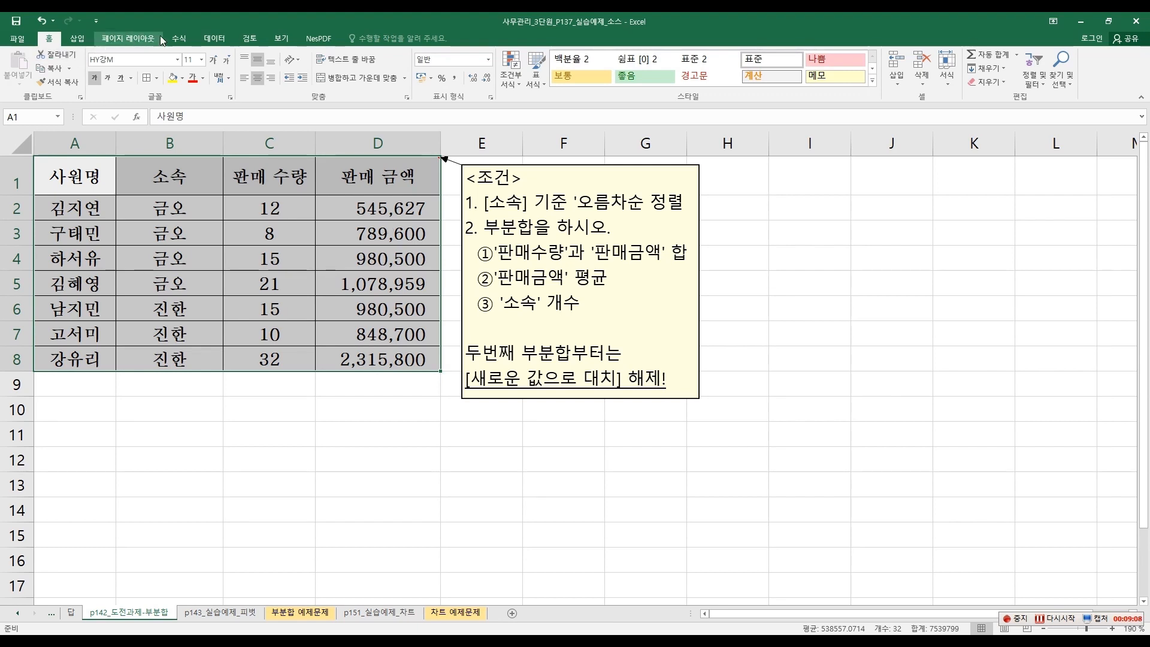
left_click(205, 40)
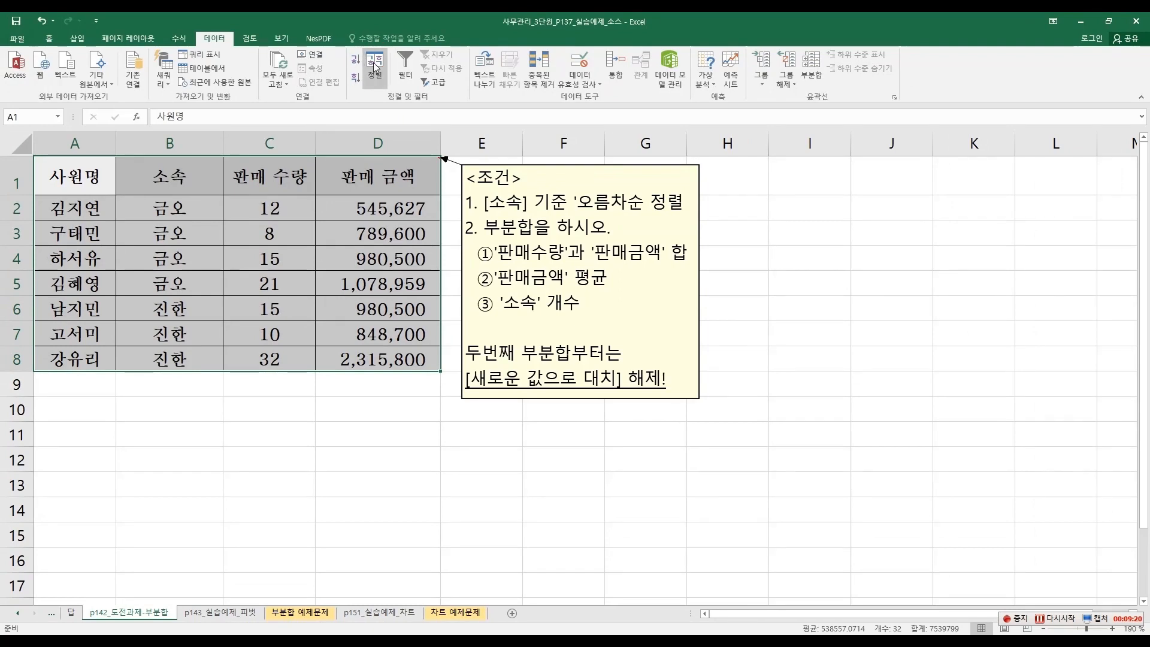
left_click(547, 120)
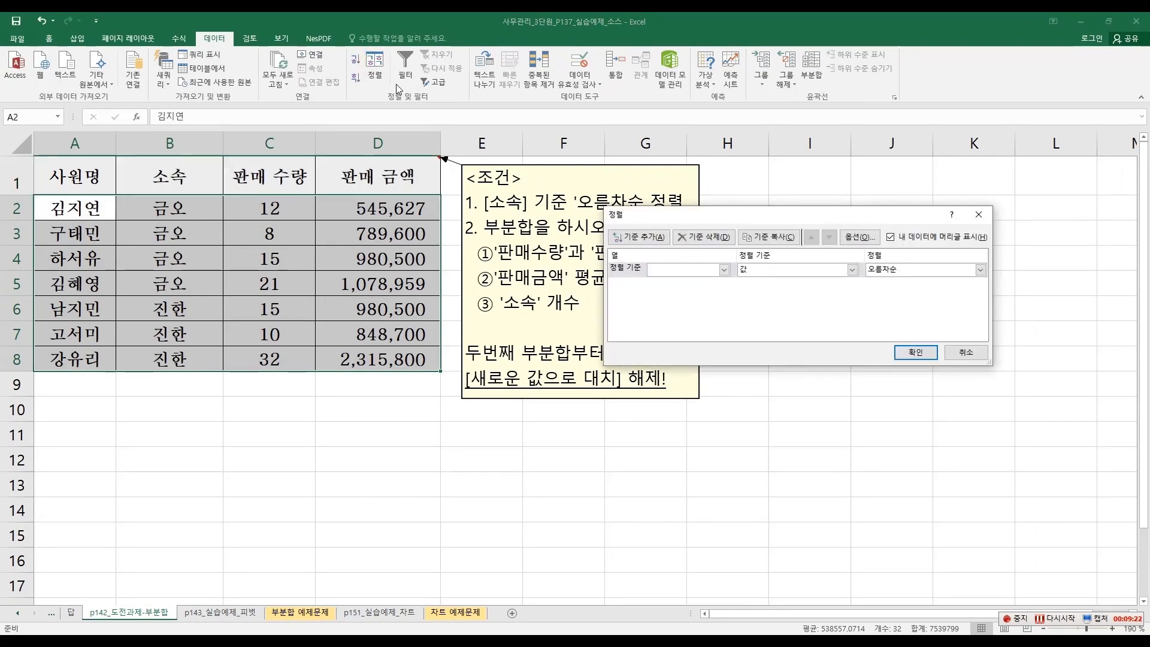
left_click_drag(660, 216, 536, 235)
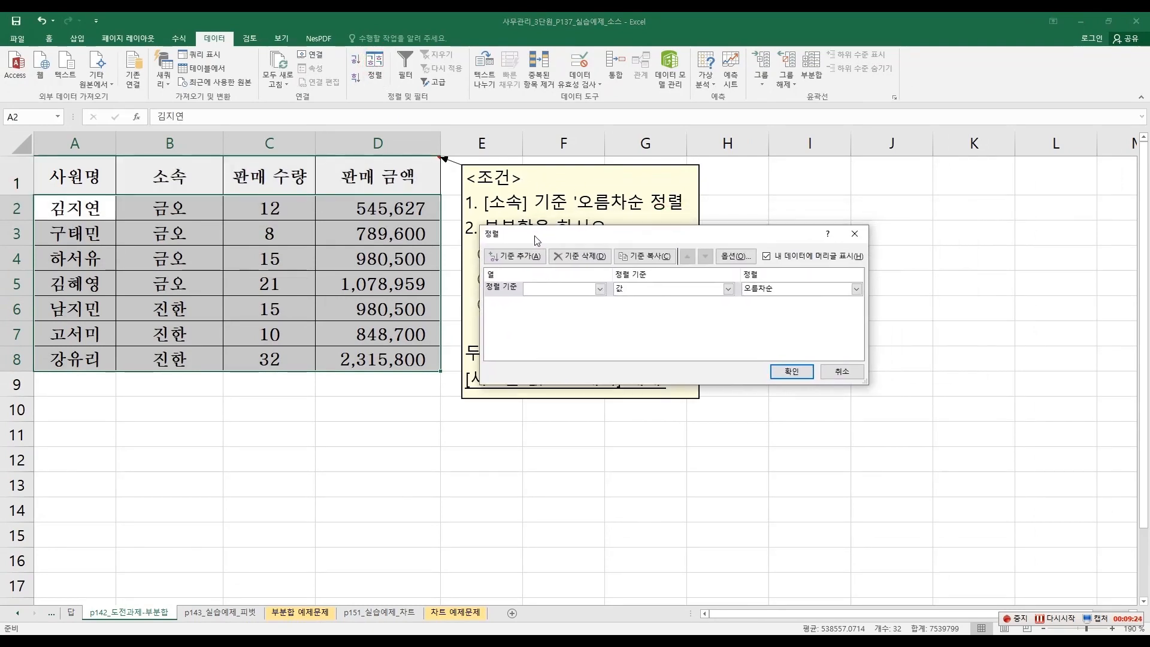
left_click(599, 289)
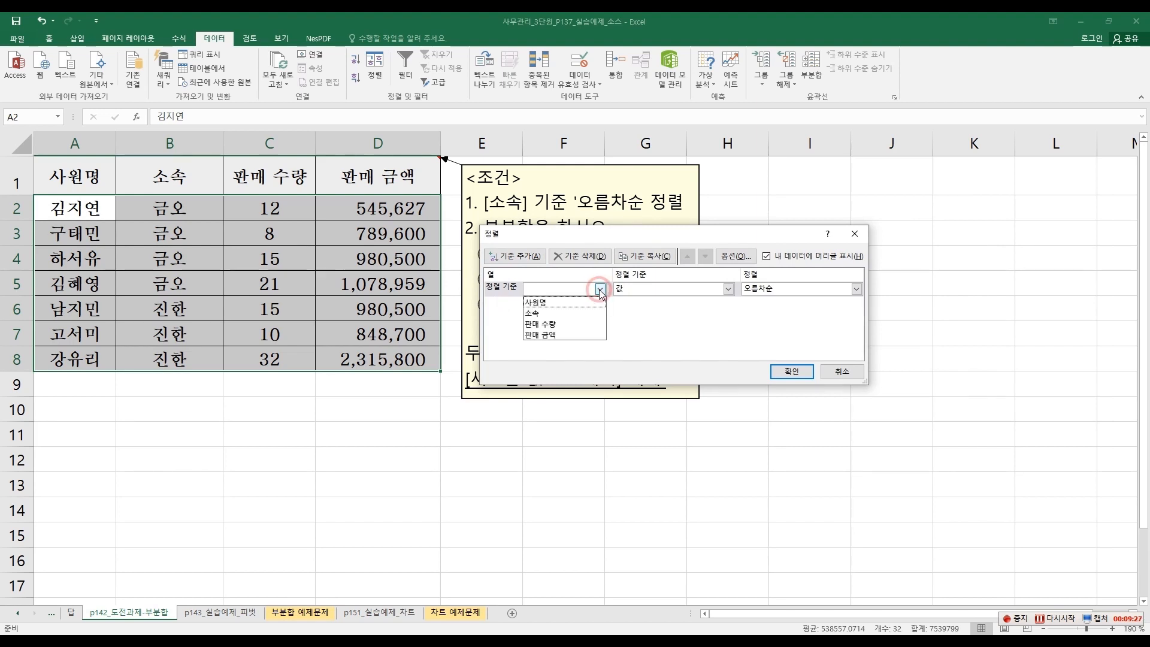
left_click(574, 312)
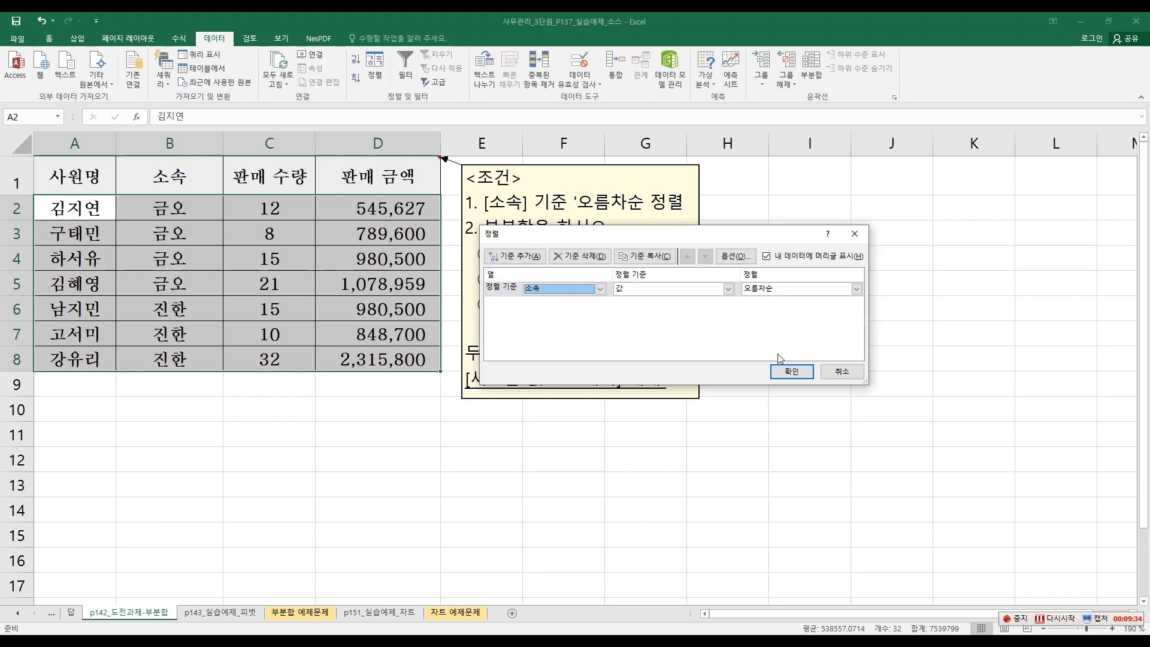
left_click(781, 373)
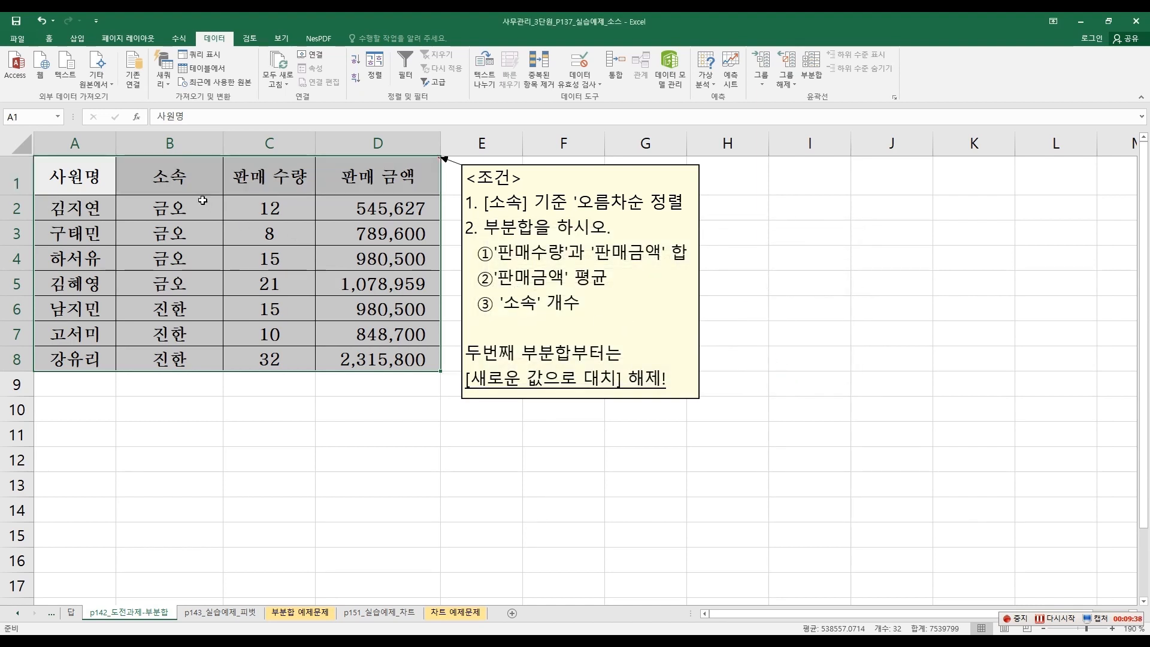
Check the order of the 소속 entries in B2:B8
left_click(181, 179)
left_click_drag(179, 208, 179, 357)
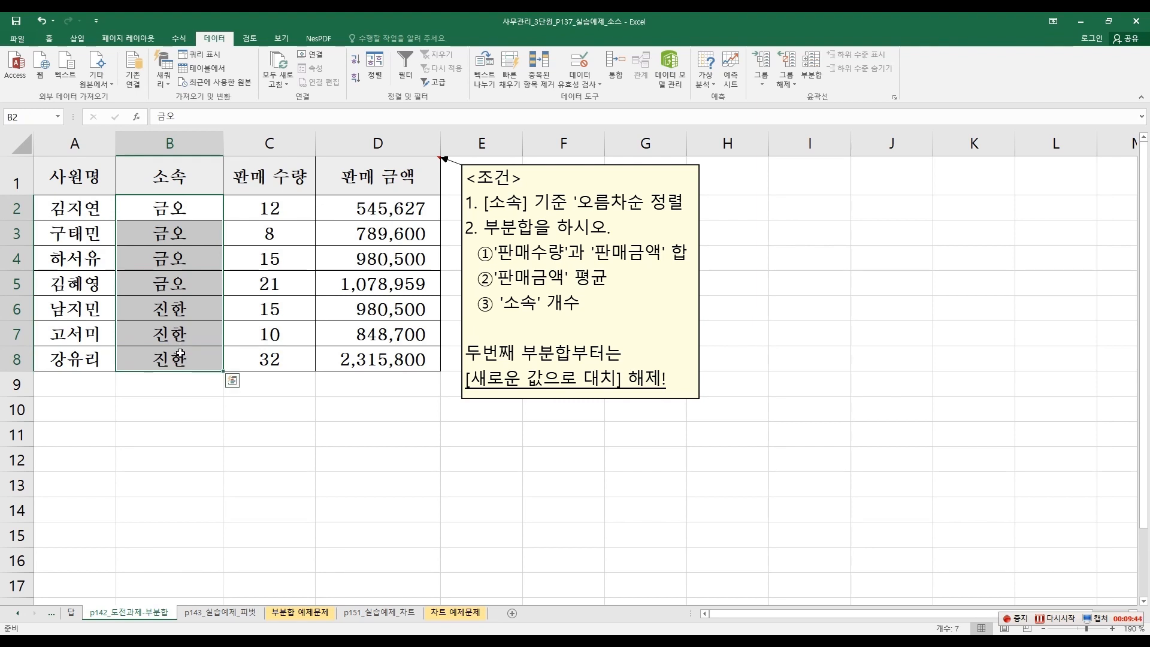
left_click(149, 384)
Open the Subtotal (부분합) settings for the table range A1:D8
left_click_drag(78, 180, 339, 357)
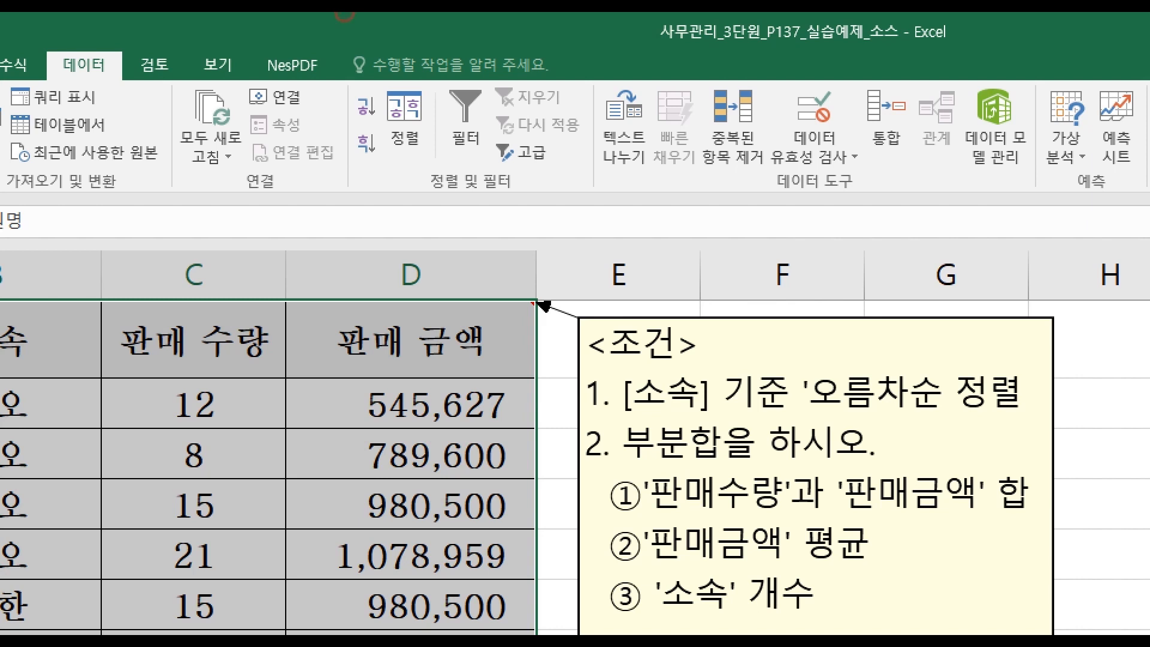
left_click_drag(44, 37, 118, 91)
mouse_move(329, 208)
left_mouse_down()
mouse_move(1045, 181)
mouse_move(1086, 193)
mouse_move(1074, 211)
left_mouse_up()
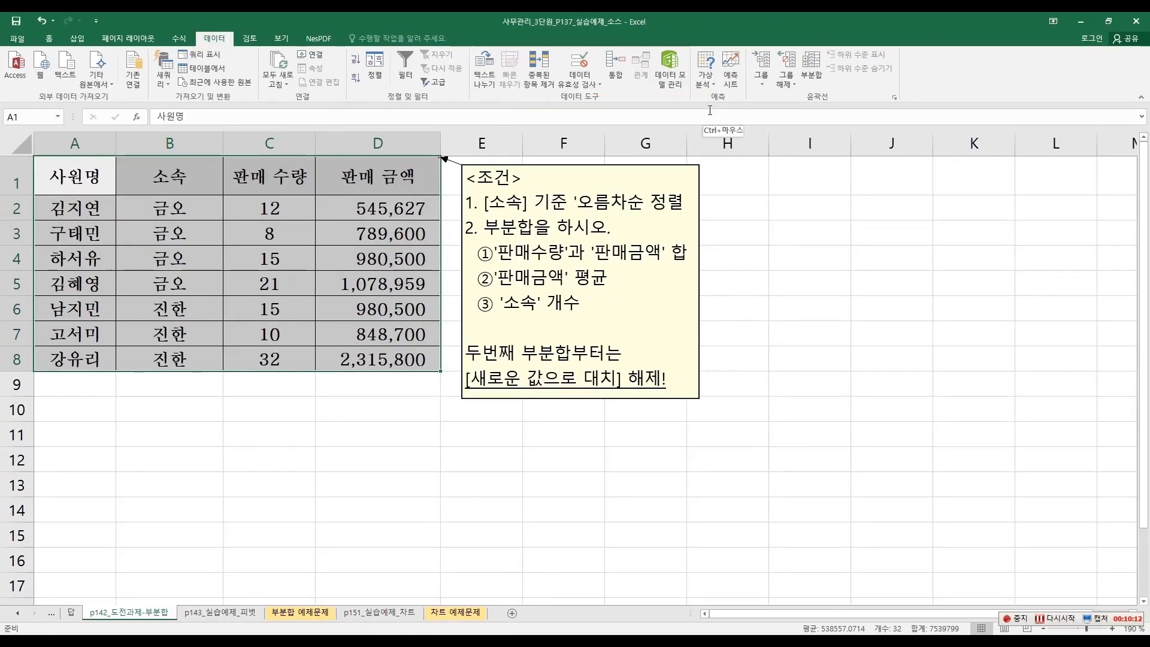
key("ctrl+q")
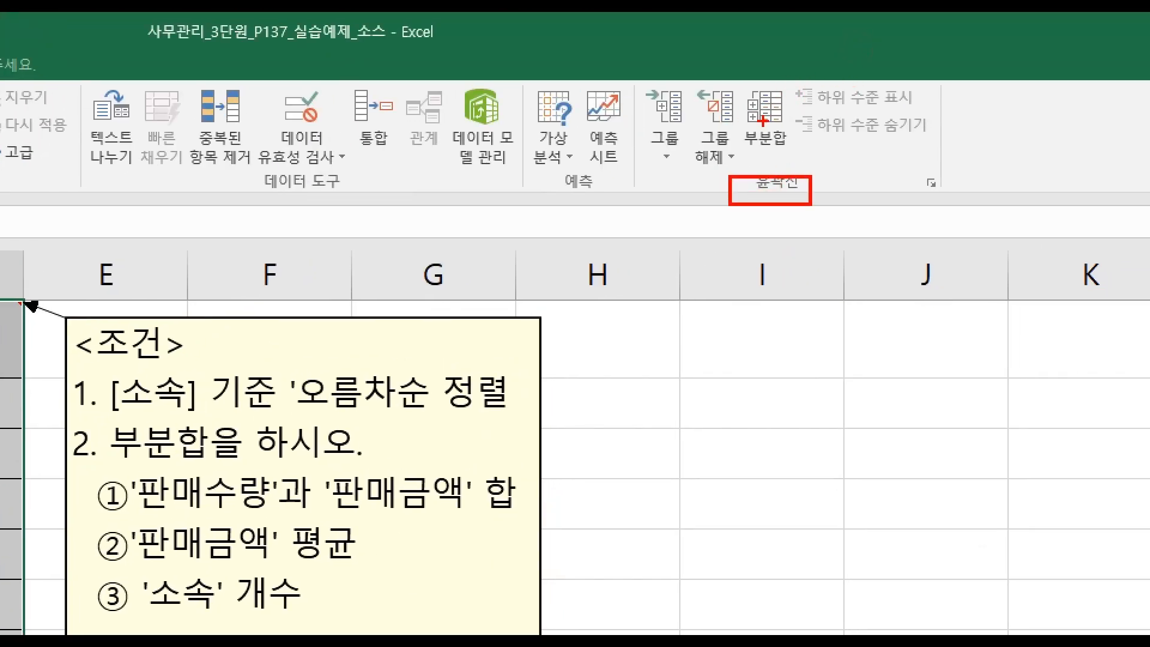
left_click_drag(731, 60, 793, 155)
left_click_drag(777, 78, 852, 44)
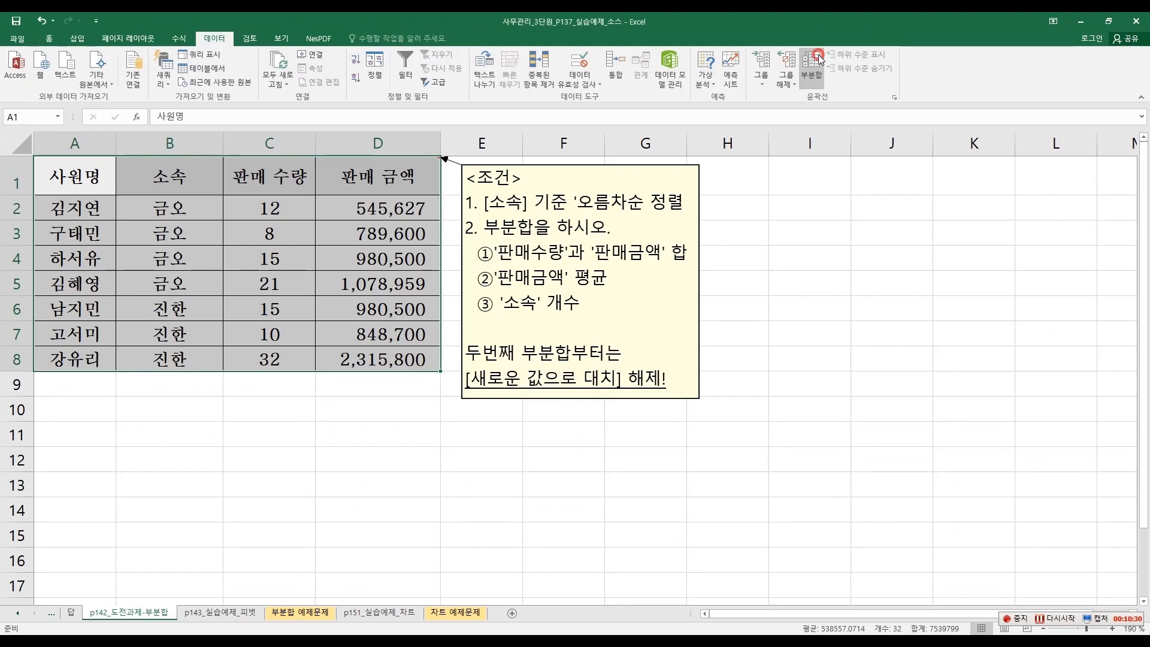
left_click(784, 104)
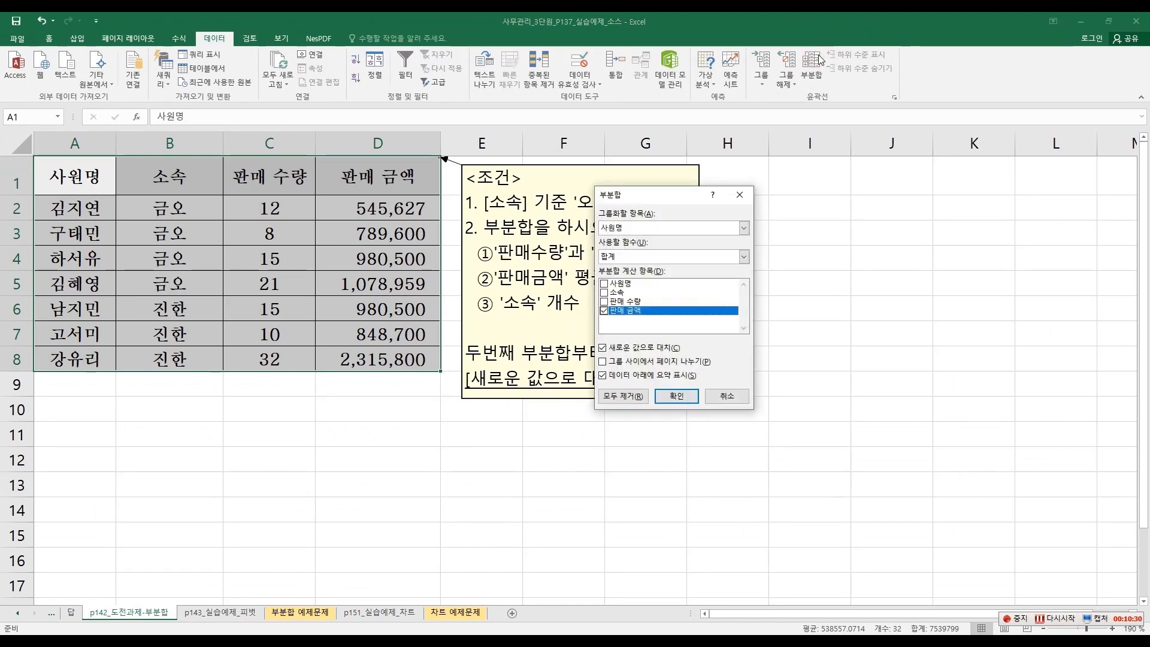
left_click_drag(640, 203, 751, 233)
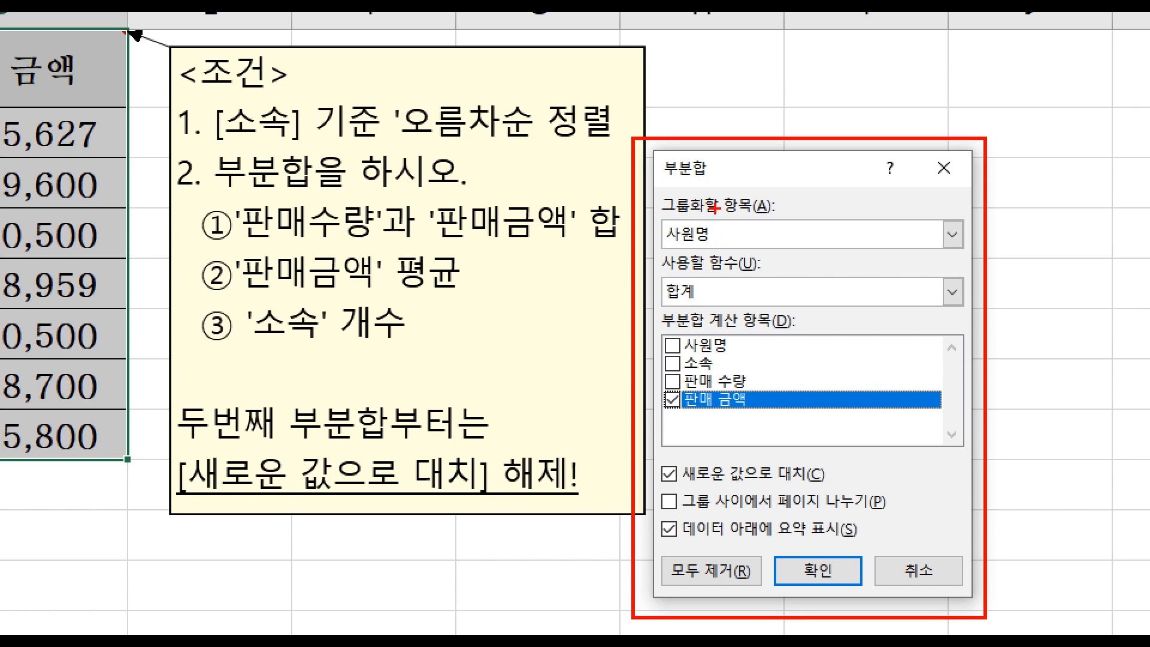
mouse_move(722, 221)
left_mouse_down()
mouse_move(655, 216)
mouse_move(719, 178)
mouse_move(789, 212)
mouse_move(703, 226)
left_mouse_up()
left_click_drag(815, 197, 849, 188)
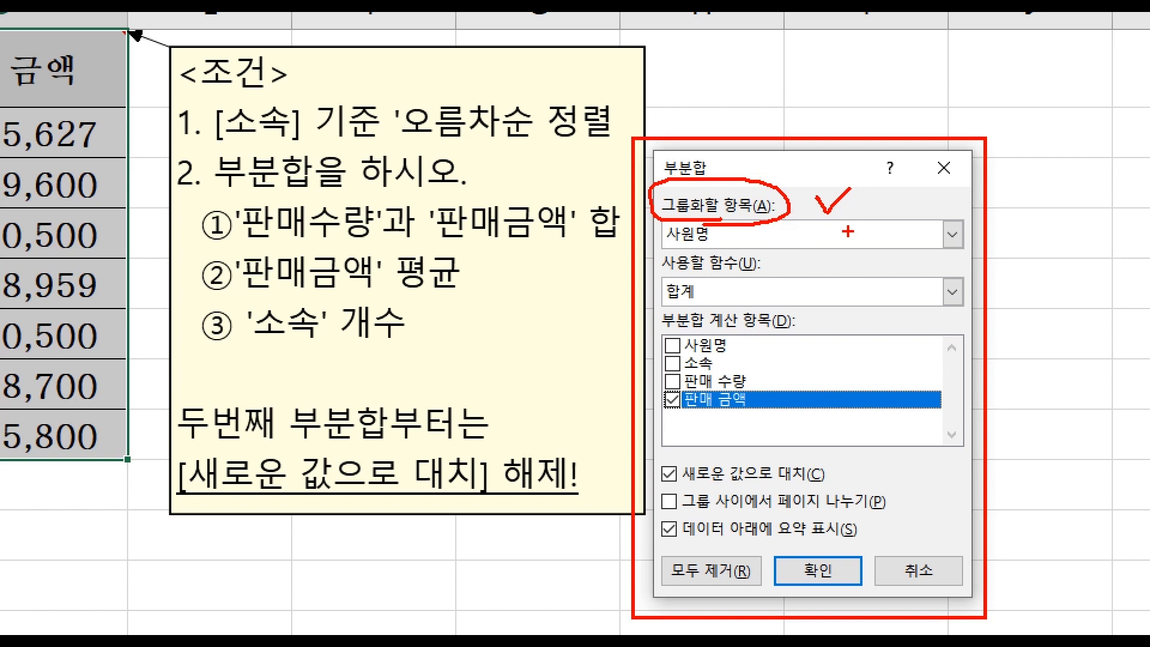
mouse_move(683, 282)
left_mouse_down()
mouse_move(656, 276)
mouse_move(712, 239)
mouse_move(753, 280)
left_mouse_up()
left_click_drag(542, 274, 636, 269)
left_click_drag(613, 258, 636, 290)
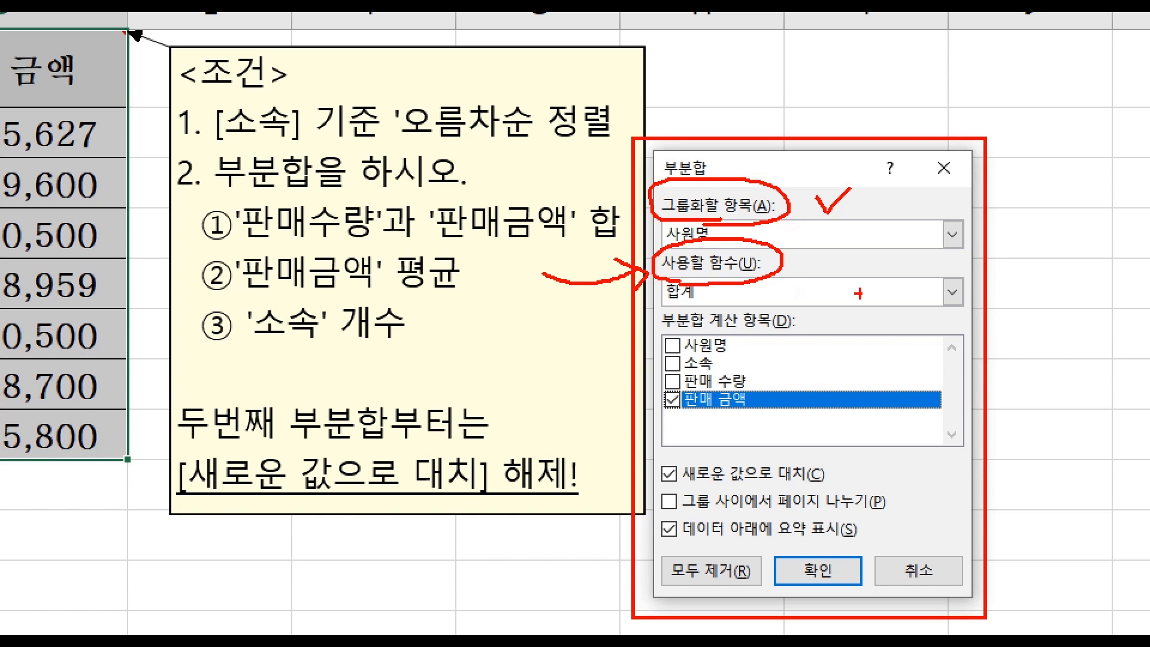
left_click_drag(952, 270, 981, 267)
mouse_move(772, 340)
left_mouse_down()
mouse_move(818, 368)
mouse_move(785, 423)
left_mouse_up()
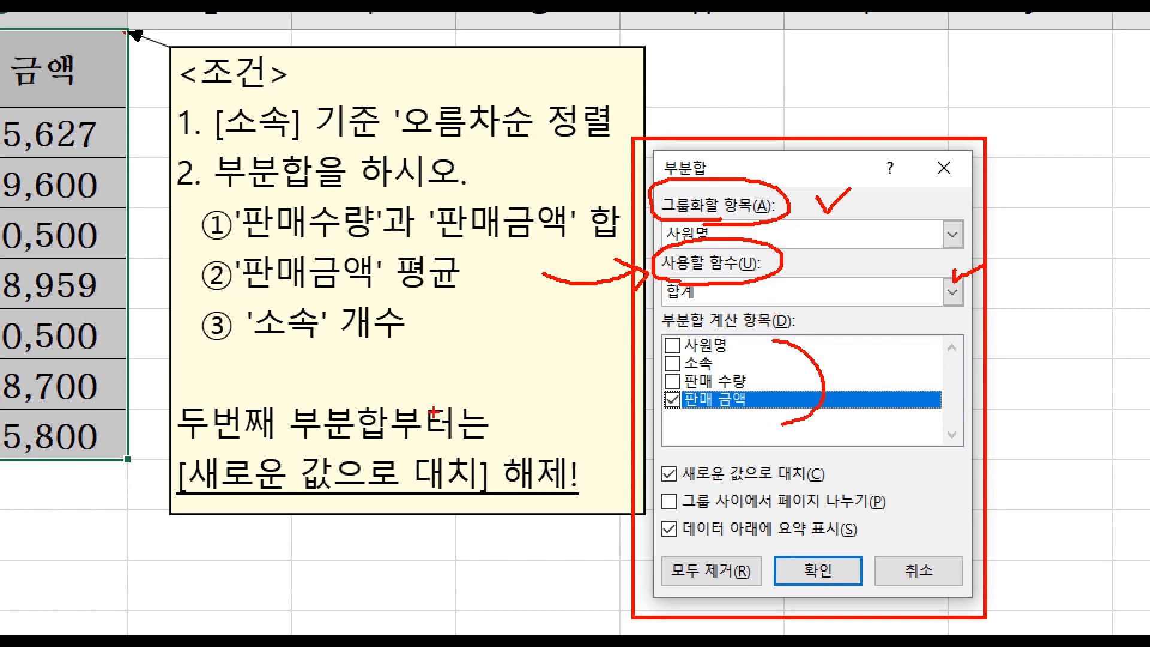
mouse_move(504, 424)
left_mouse_down()
mouse_move(655, 475)
mouse_move(640, 498)
left_mouse_up()
mouse_move(876, 467)
left_mouse_down()
mouse_move(823, 466)
mouse_move(838, 448)
mouse_move(836, 505)
left_mouse_up()
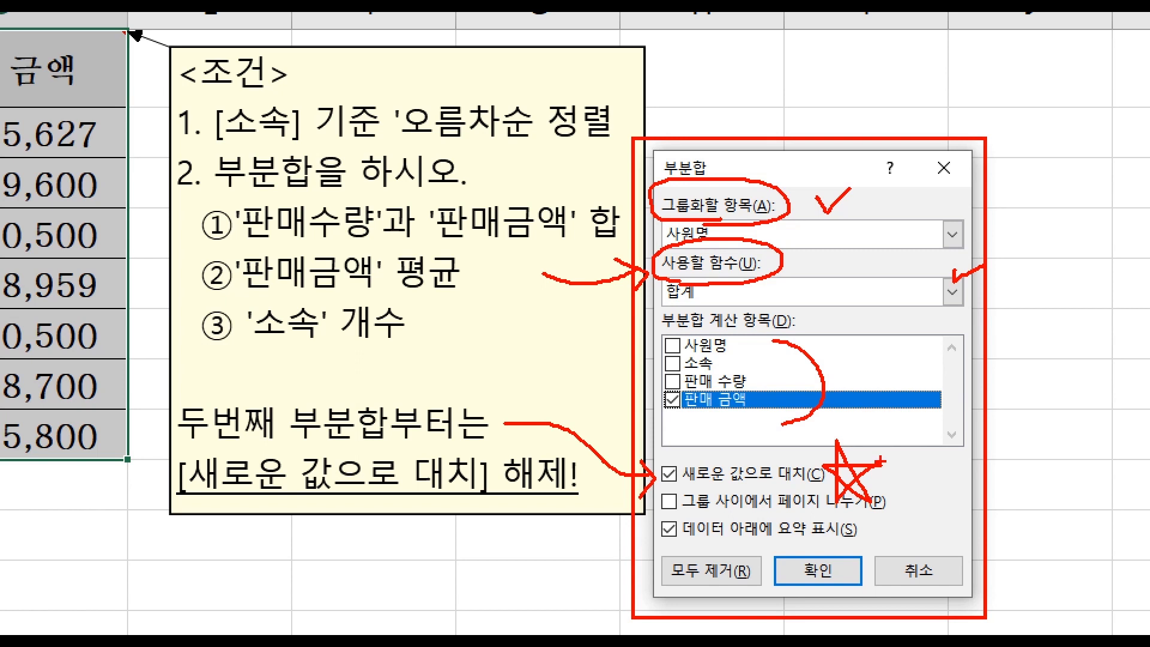
mouse_move(789, 535)
left_mouse_down()
mouse_move(809, 564)
mouse_move(873, 530)
left_mouse_up()
mouse_move(689, 483)
left_mouse_down()
mouse_move(821, 480)
mouse_move(801, 465)
left_mouse_up()
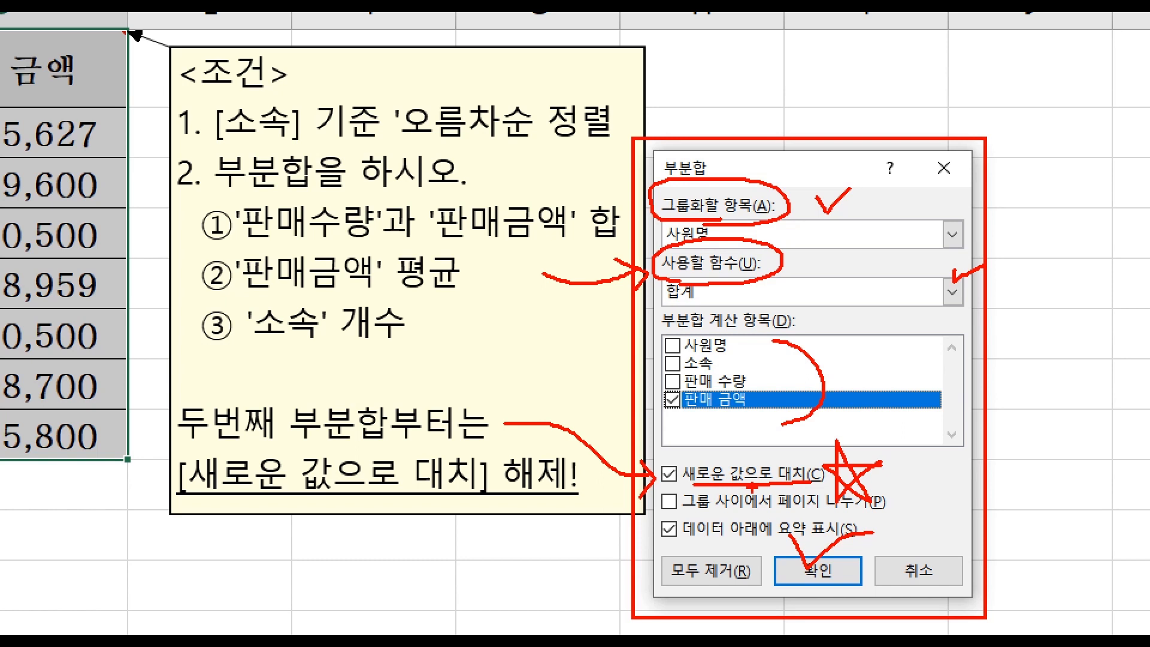
mouse_move(709, 478)
left_mouse_down()
mouse_move(656, 473)
mouse_move(679, 478)
mouse_move(671, 458)
mouse_move(706, 451)
left_mouse_up()
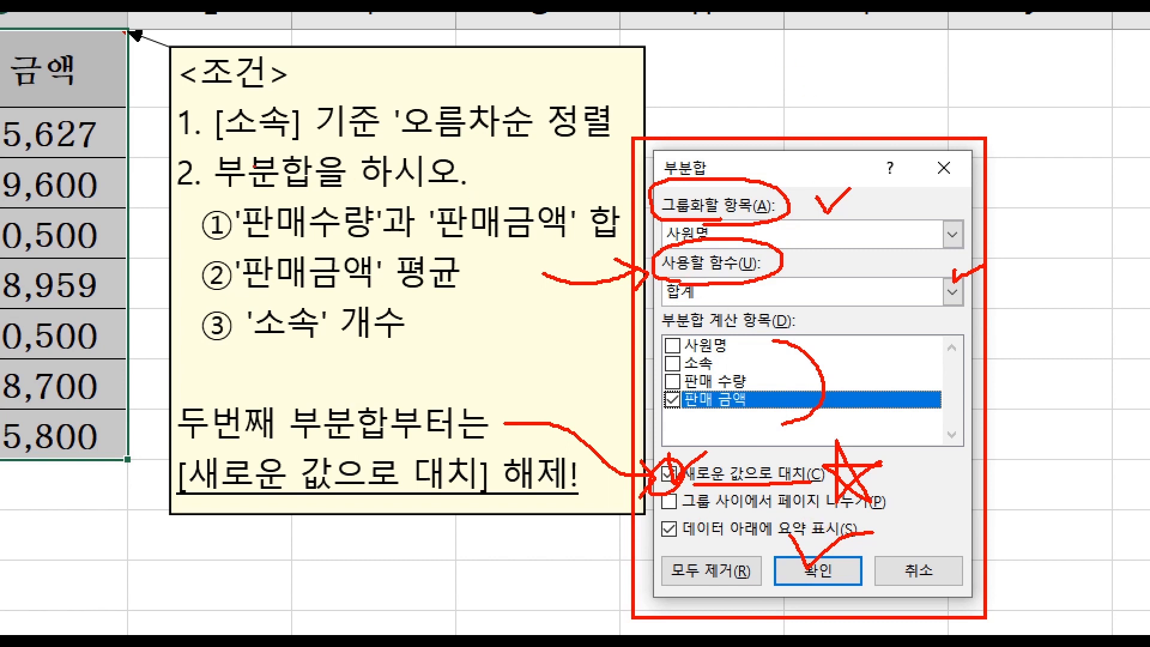
mouse_move(180, 163)
left_mouse_down()
mouse_move(181, 353)
mouse_move(205, 375)
left_mouse_up()
mouse_move(831, 88)
left_mouse_down()
mouse_move(857, 162)
mouse_move(927, 95)
left_mouse_up()
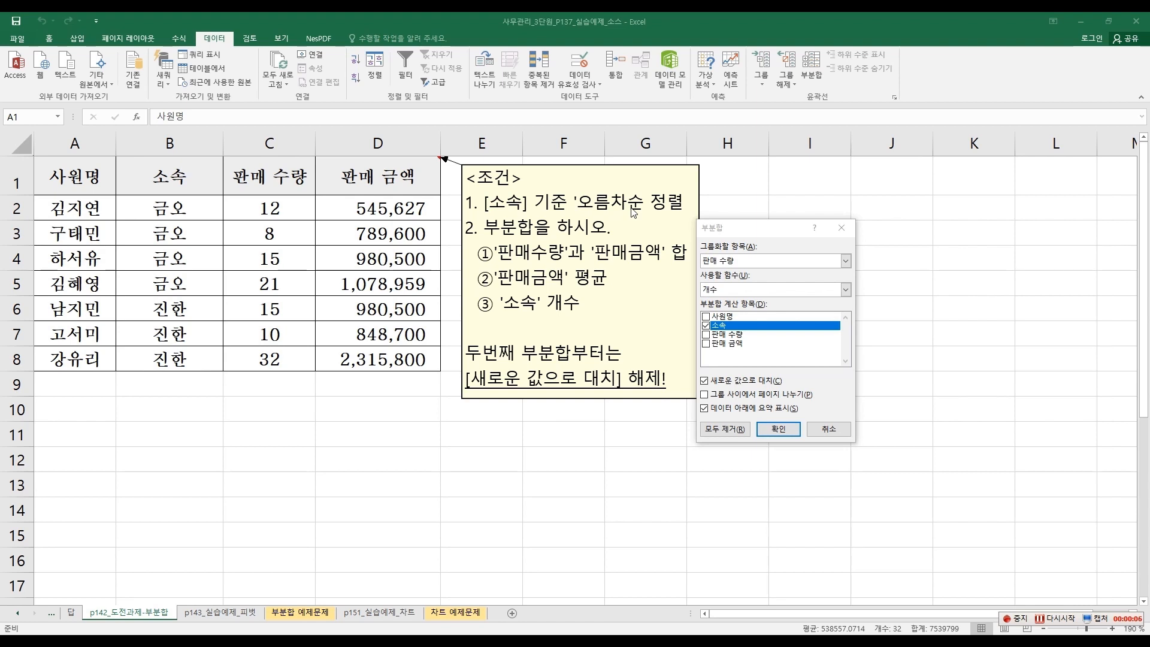
Apply a subtotal grouped by 소속 with the sum (합계) function for 판매 수량 and 판매 금액 only
left_click(761, 247)
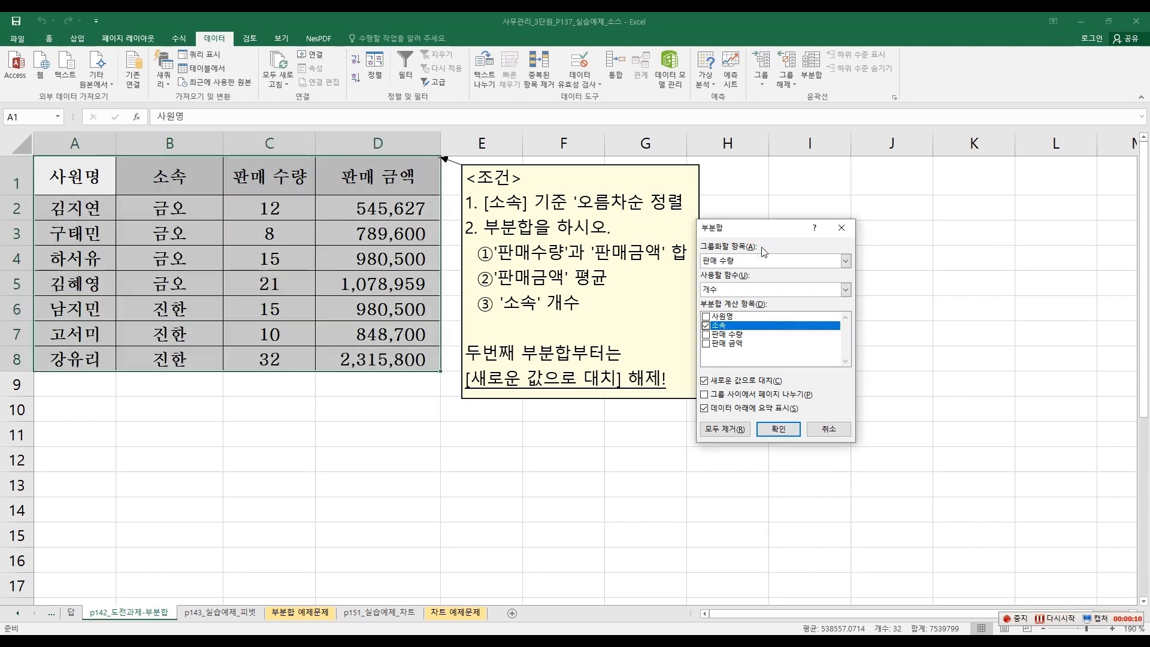
left_click(845, 261)
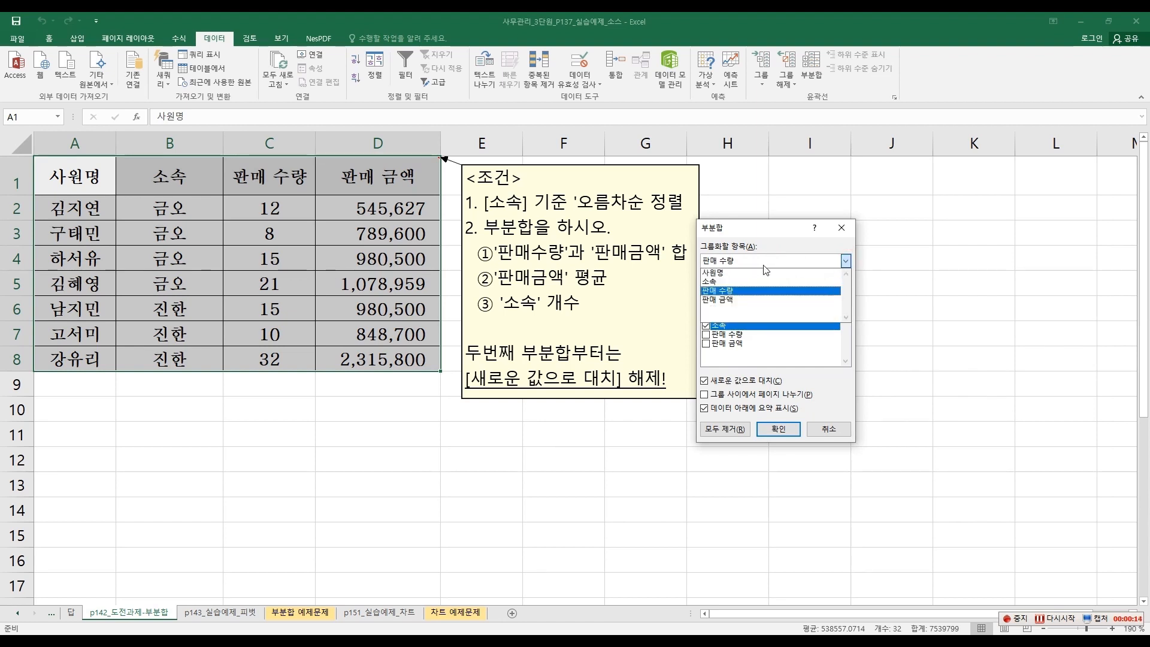
left_click(720, 282)
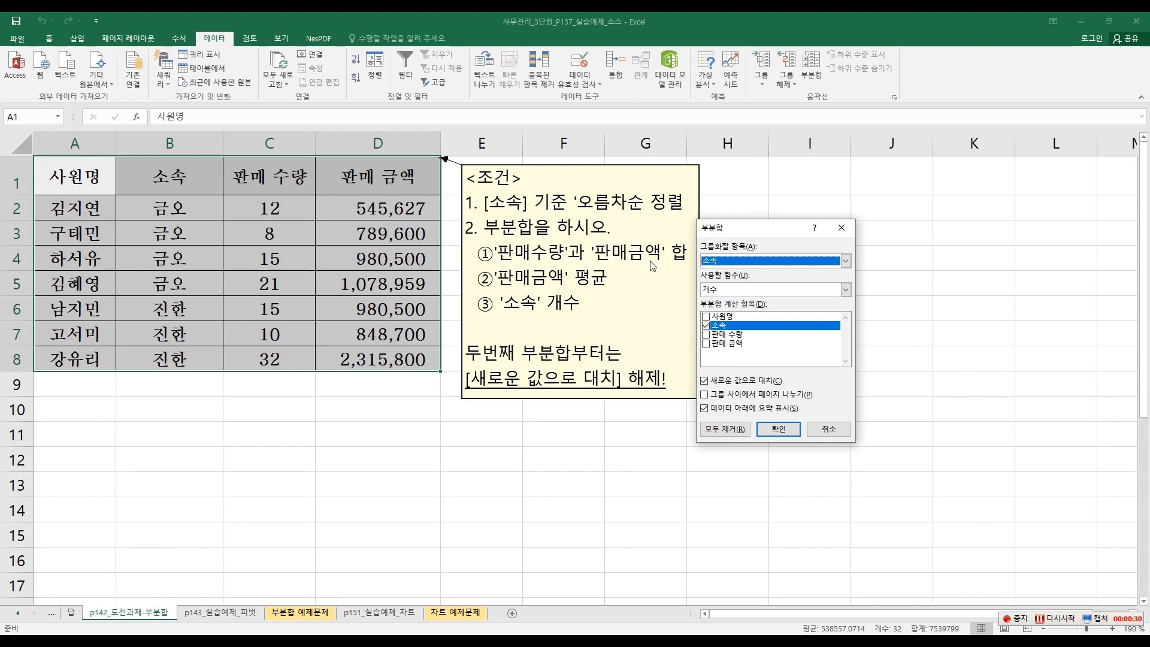
left_click(846, 290)
left_click(717, 300)
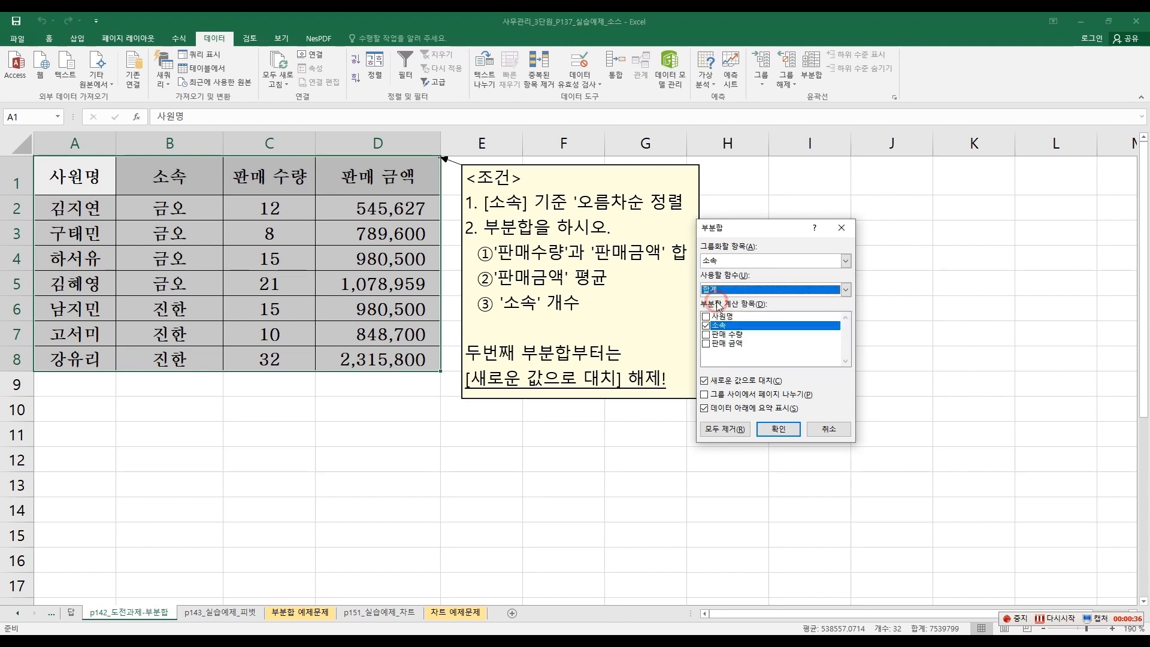
left_click(705, 326)
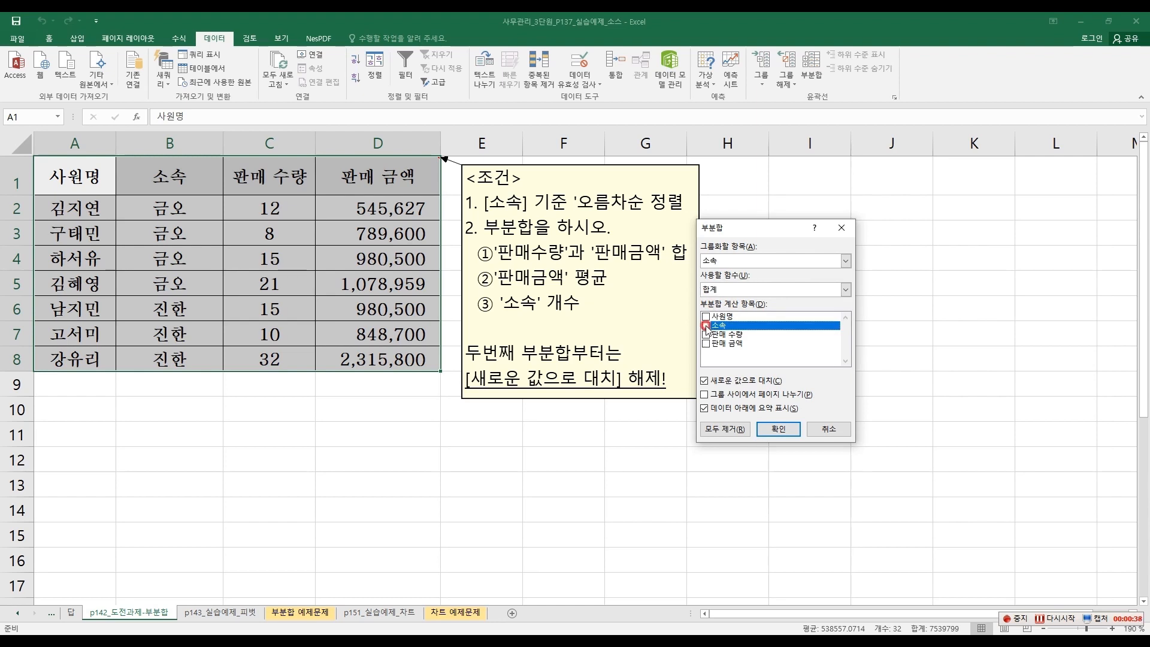
left_click(706, 335)
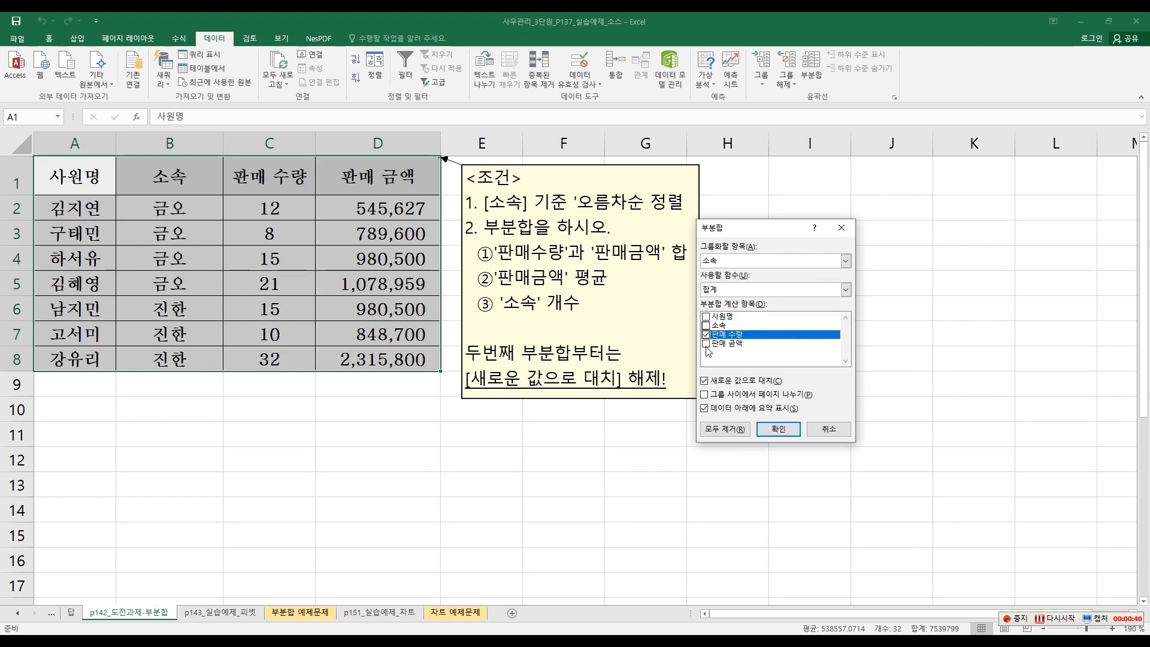
left_click(706, 344)
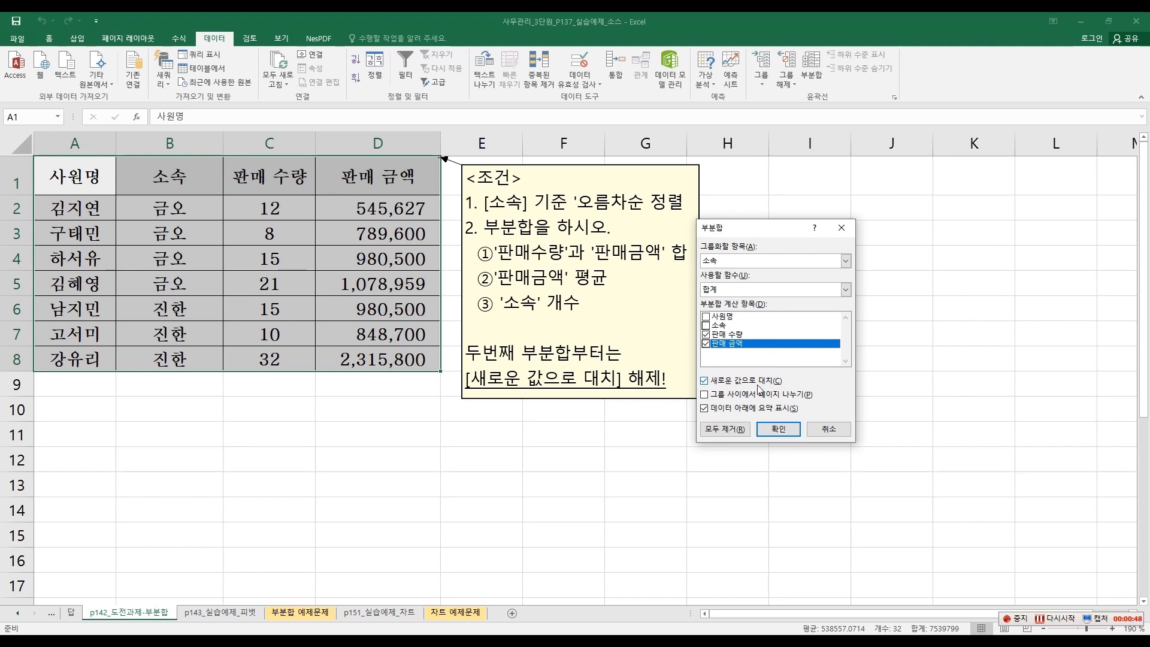
left_click(776, 429)
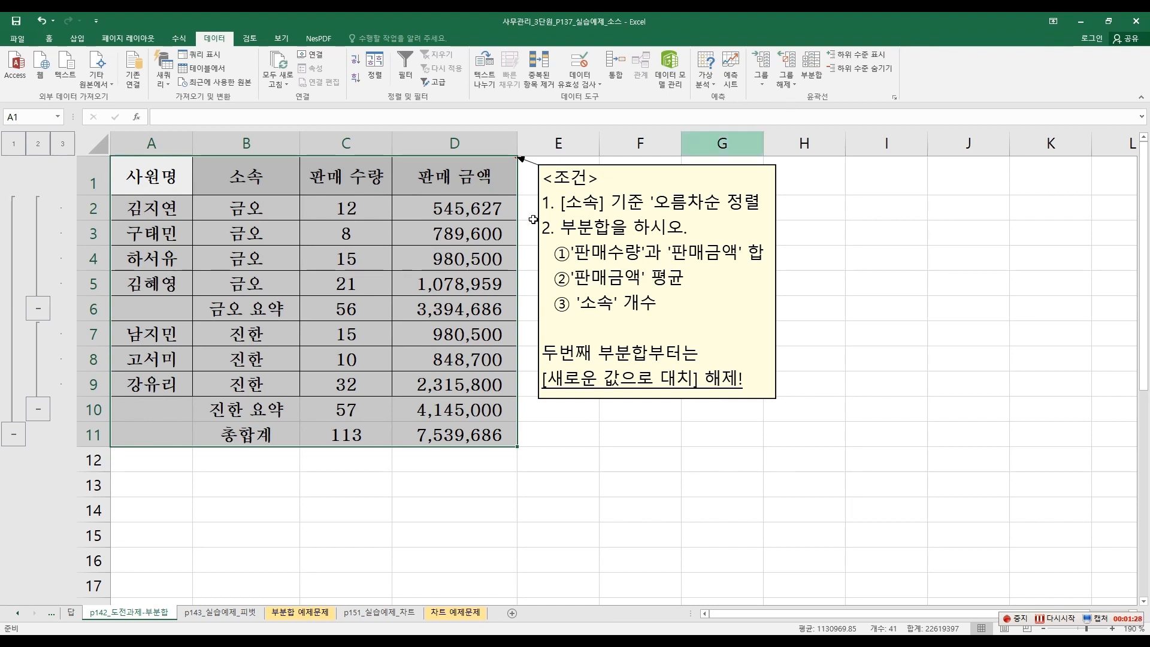
Set up a second subtotal by 소속 using the average (평균) function for 판매 금액 only
left_click(814, 78)
left_click_drag(771, 222, 855, 213)
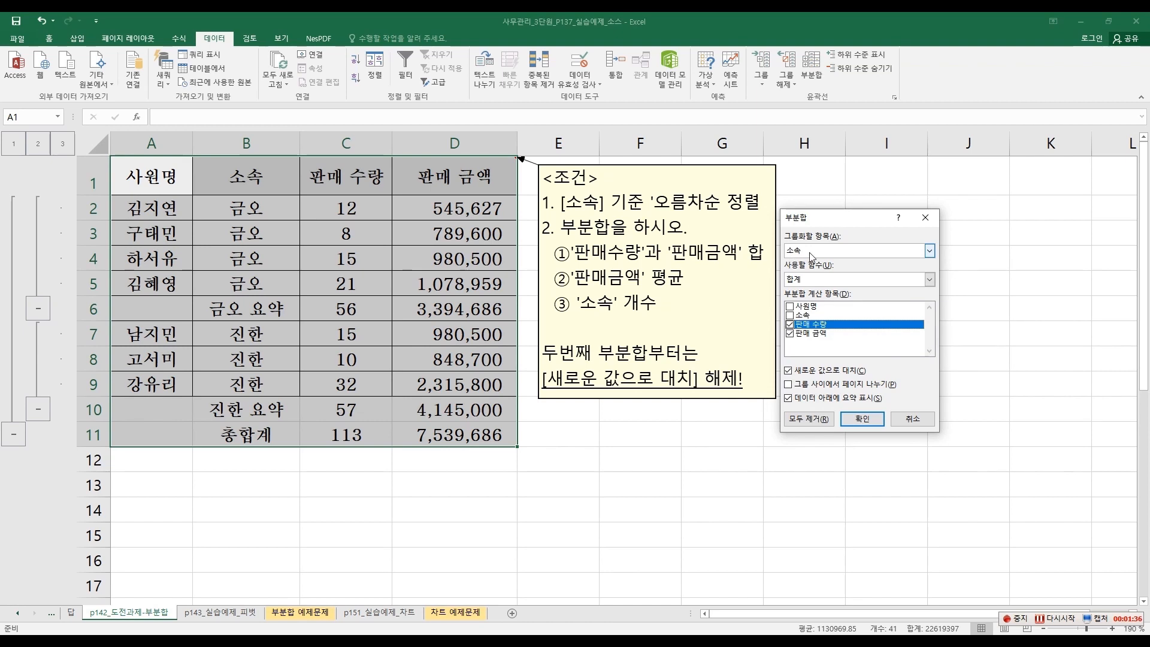
left_click(929, 281)
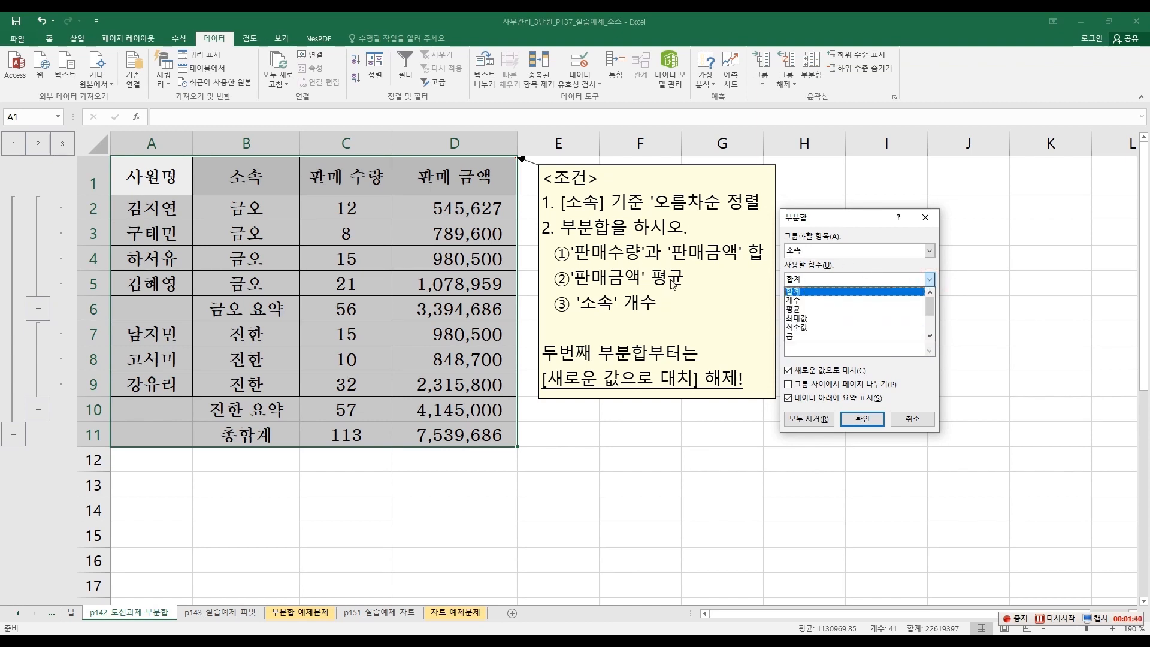
left_click(793, 309)
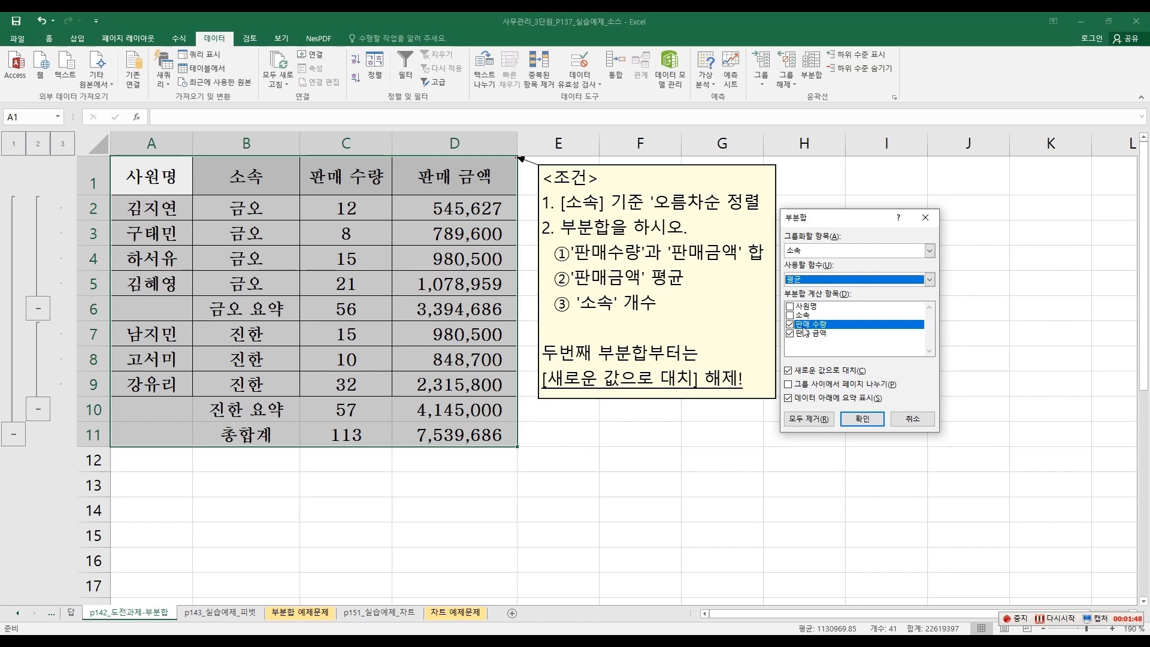
left_click(789, 324)
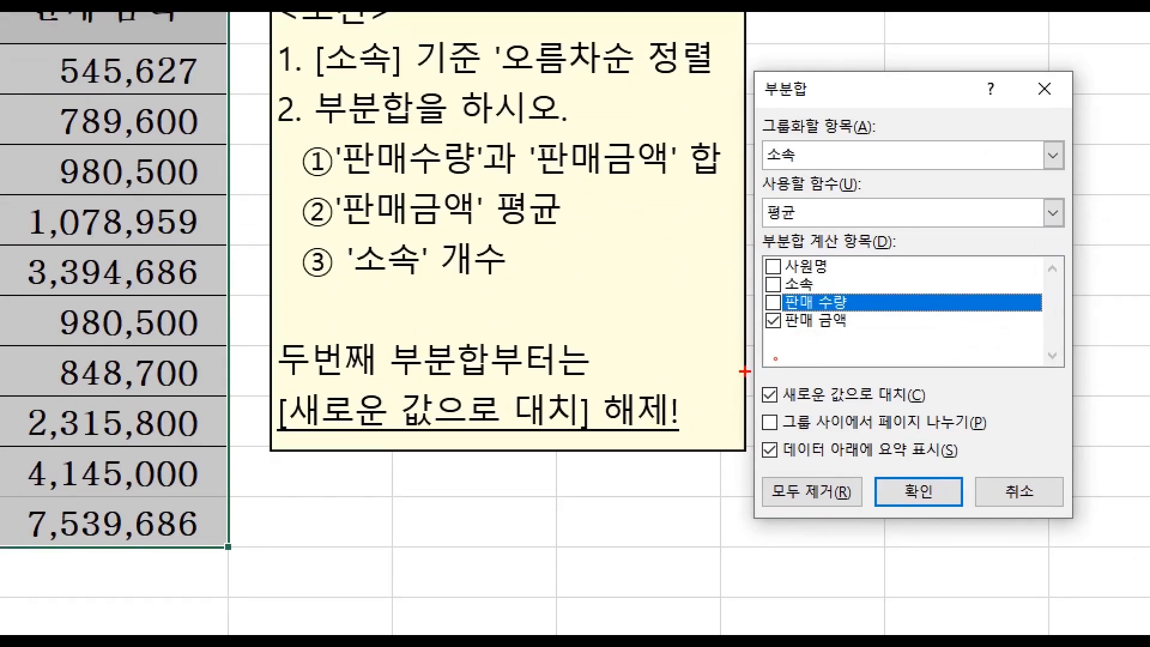
Mark the 새로운 값으로 대치 option with a red box, strike lines through the two 요약 sums and cross out the option's check box
mouse_move(745, 370)
left_mouse_down()
mouse_move(869, 416)
mouse_move(938, 413)
left_mouse_up()
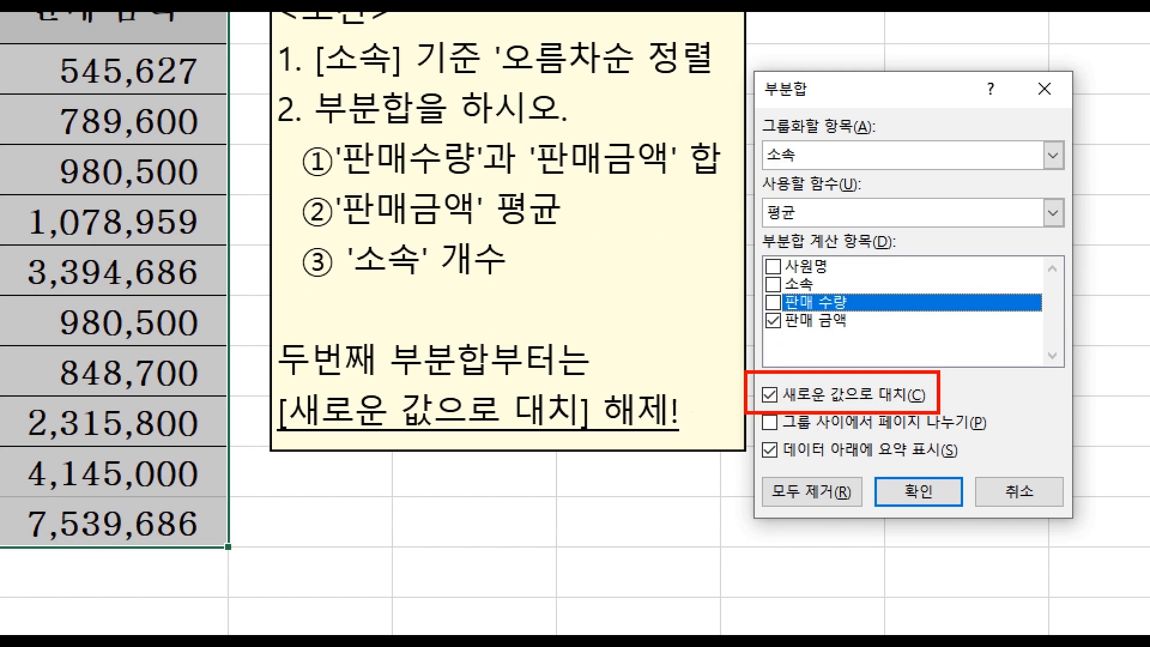
left_click_drag(162, 273, 245, 273)
left_click_drag(180, 473, 250, 473)
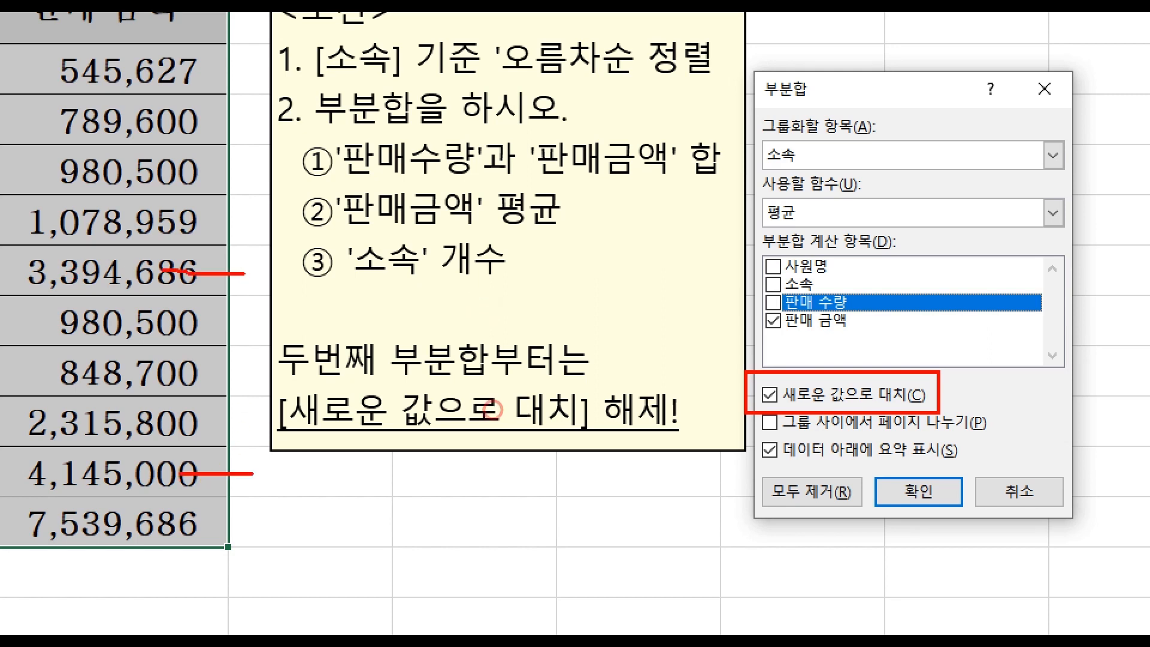
left_click_drag(180, 473, 258, 473)
mouse_move(752, 377)
left_mouse_down()
mouse_move(756, 411)
mouse_move(788, 376)
mouse_move(778, 358)
mouse_move(757, 412)
left_mouse_up()
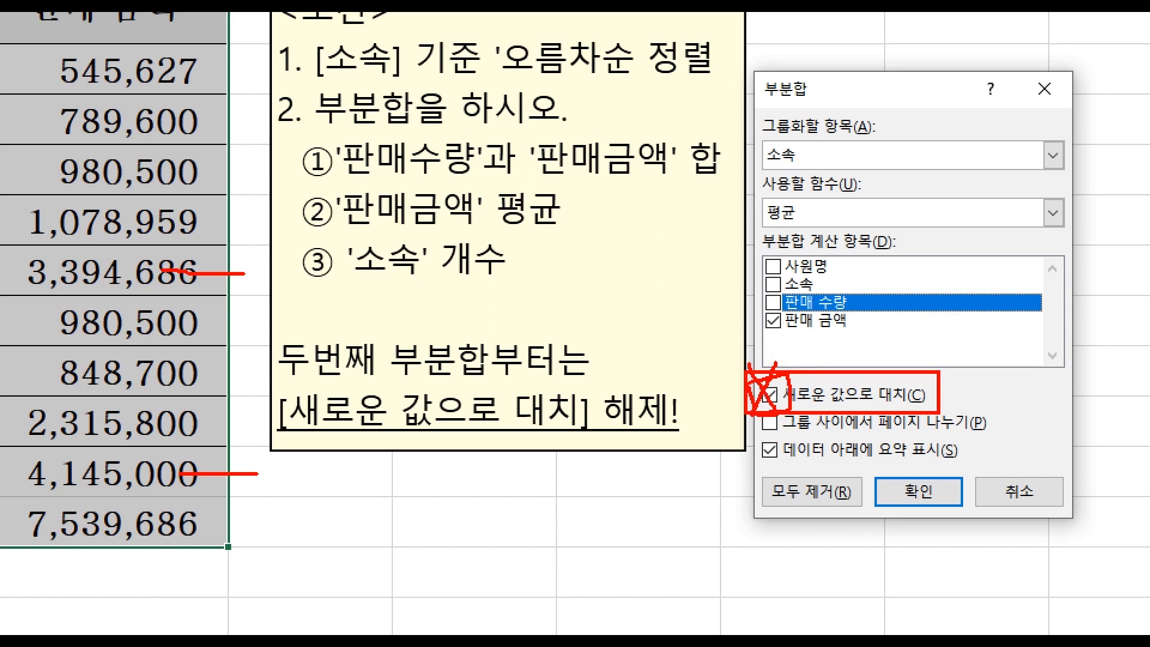
mouse_move(888, 456)
left_mouse_down()
mouse_move(904, 485)
mouse_move(956, 453)
left_mouse_up()
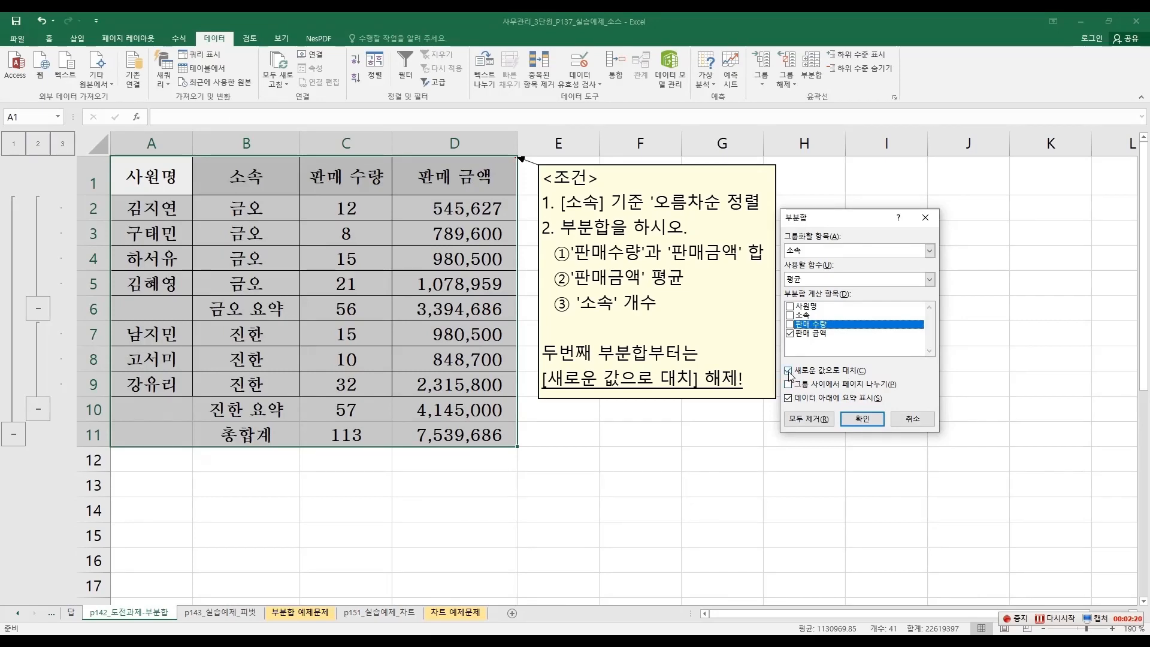
Turn off 새로운 값으로 대치 and add the average subtotal to the existing sums
left_click(790, 372)
left_click(861, 418)
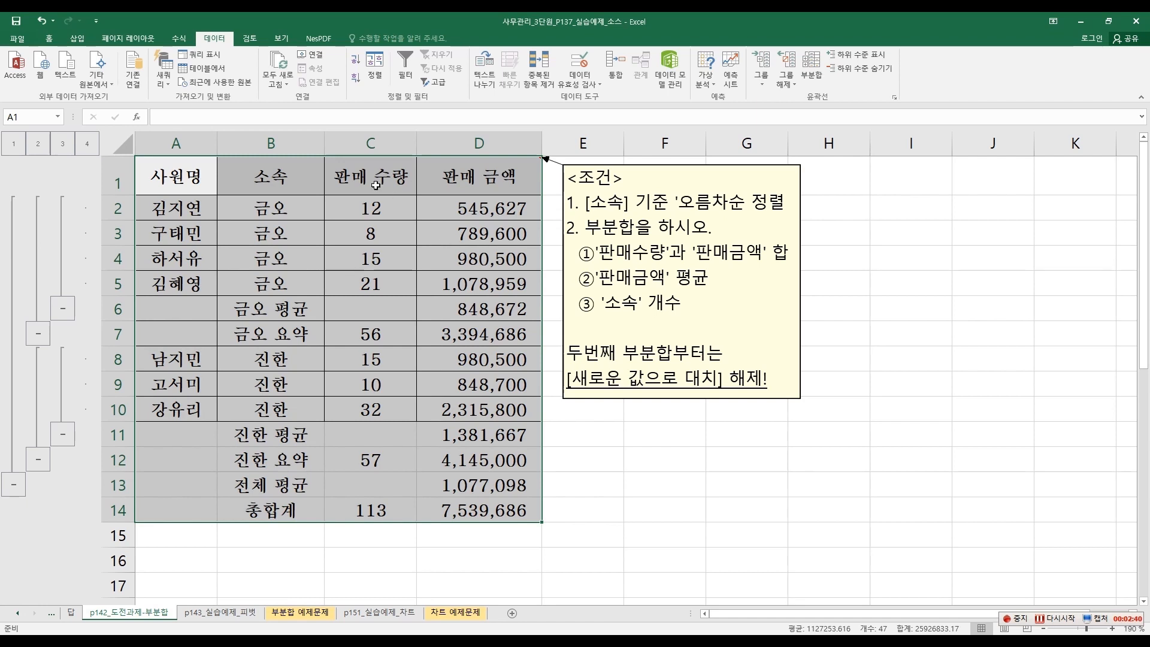
Add a third subtotal by 소속 using the count (개수) function for 소속 only, keeping 새로운 값으로 대치 off
left_click(821, 76)
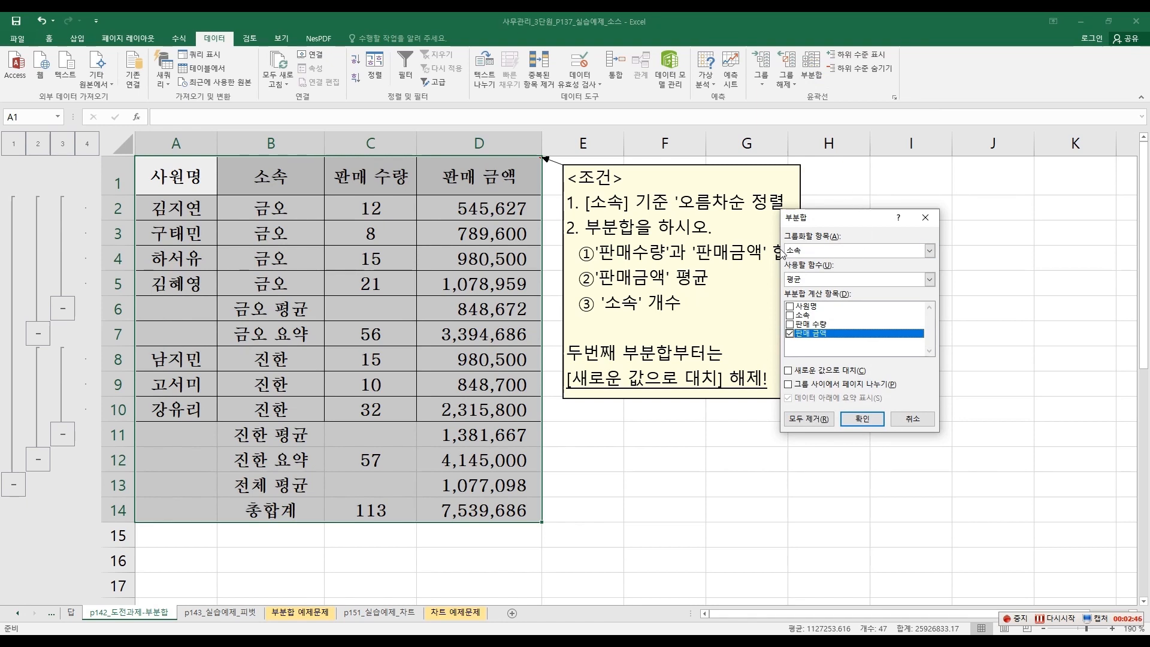
left_click(929, 279)
left_click(817, 301)
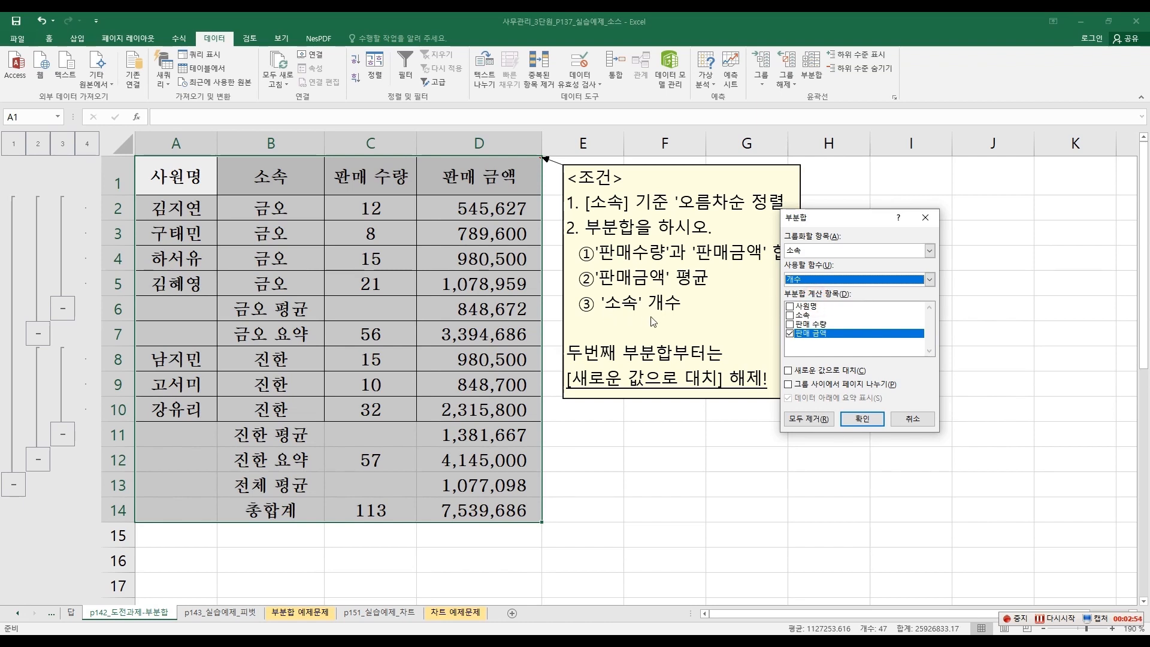
left_click(790, 333)
left_click(789, 315)
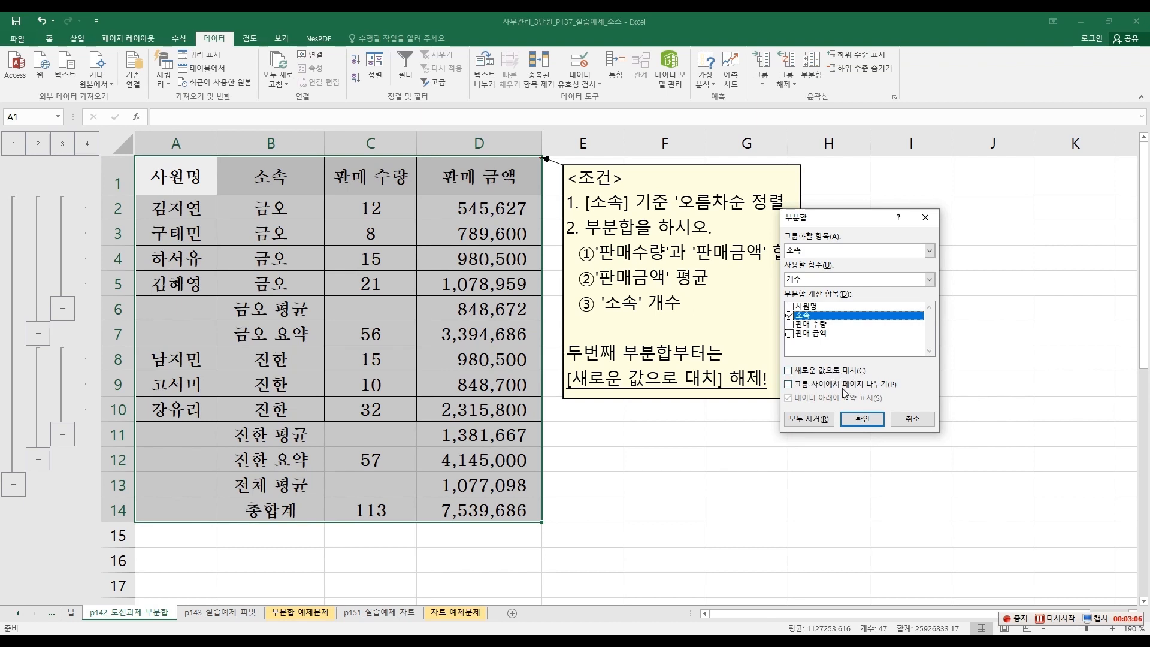
left_click(862, 418)
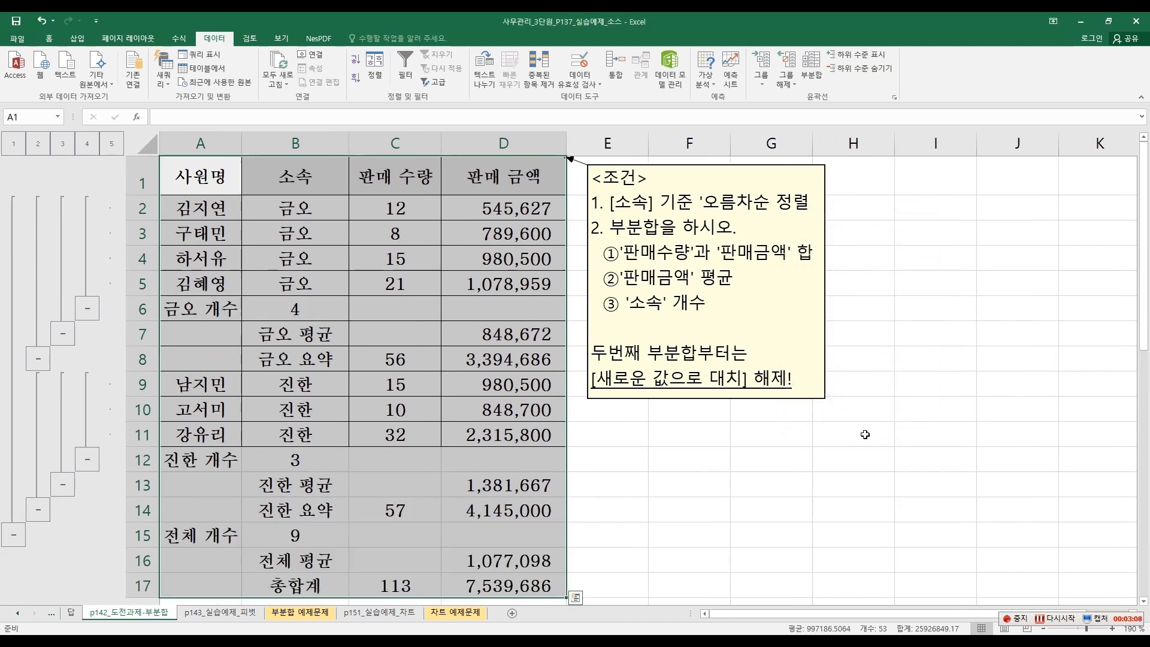
Review the nested subtotal result, checking the 금오 and 진한 groups and their 개수, 평균 and 요약 rows
left_click(865, 434)
scroll(865, 434, "down", 1)
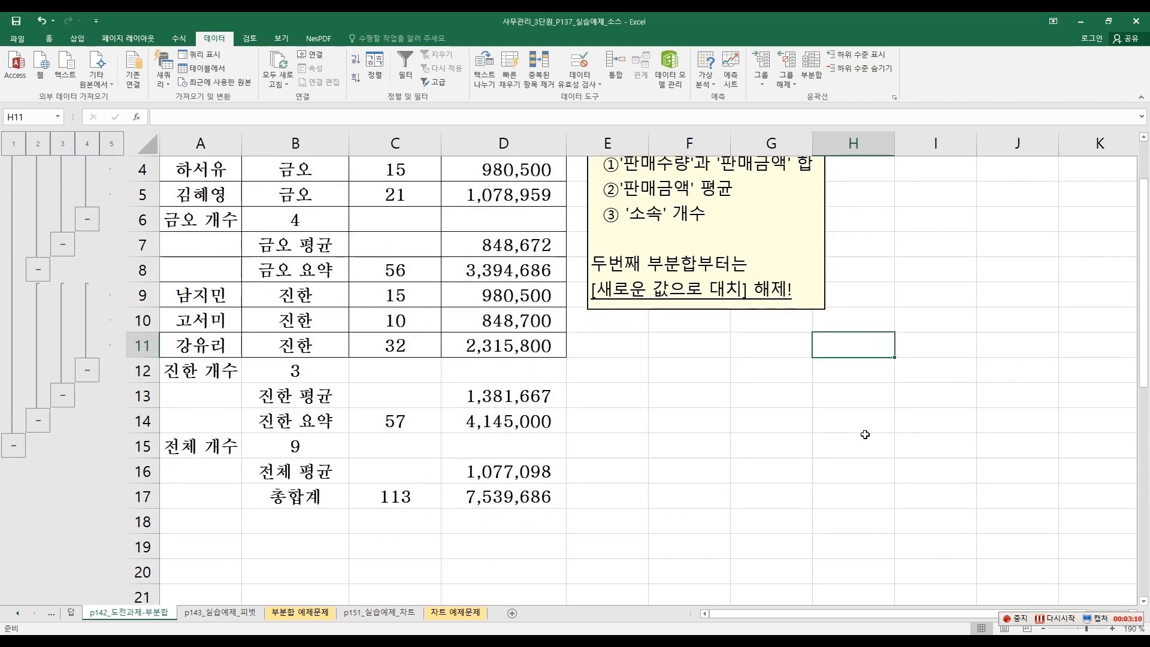
left_click_drag(1143, 386, 1146, 353)
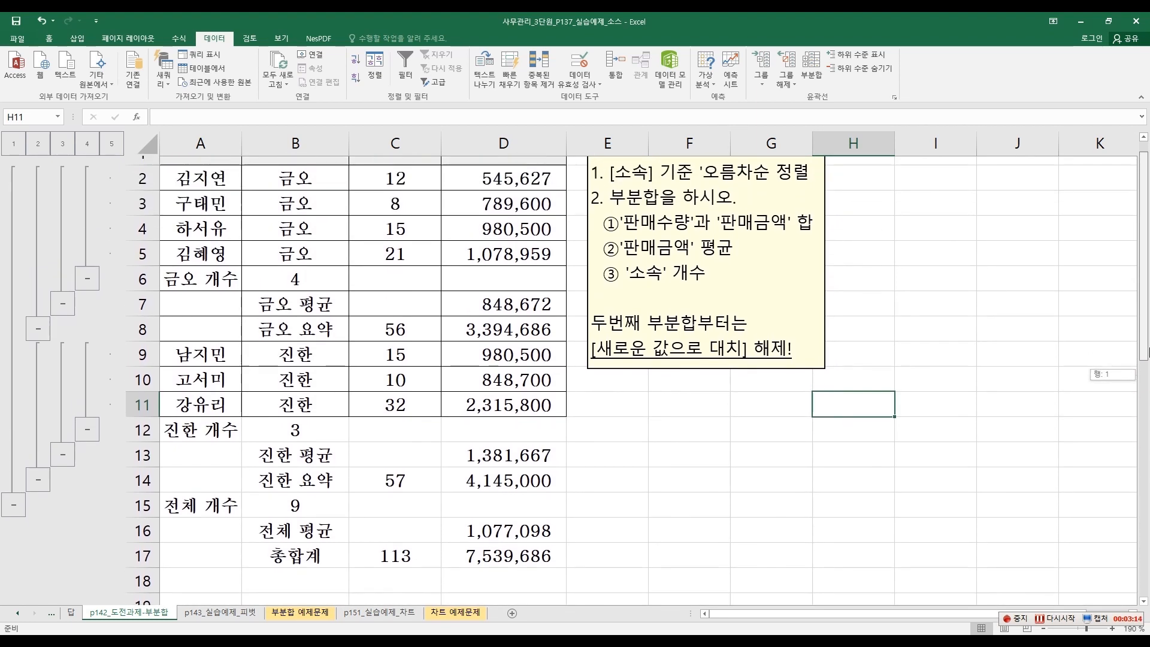
scroll(290, 178, "up", 1)
left_click(290, 177)
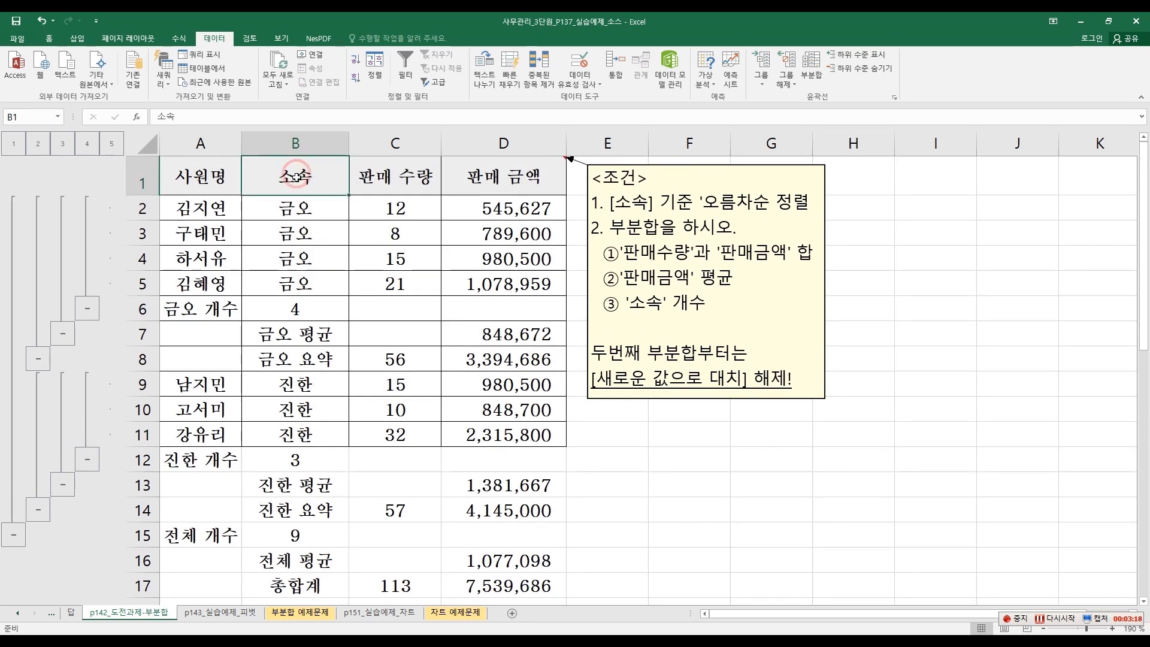
left_click_drag(297, 208, 293, 281)
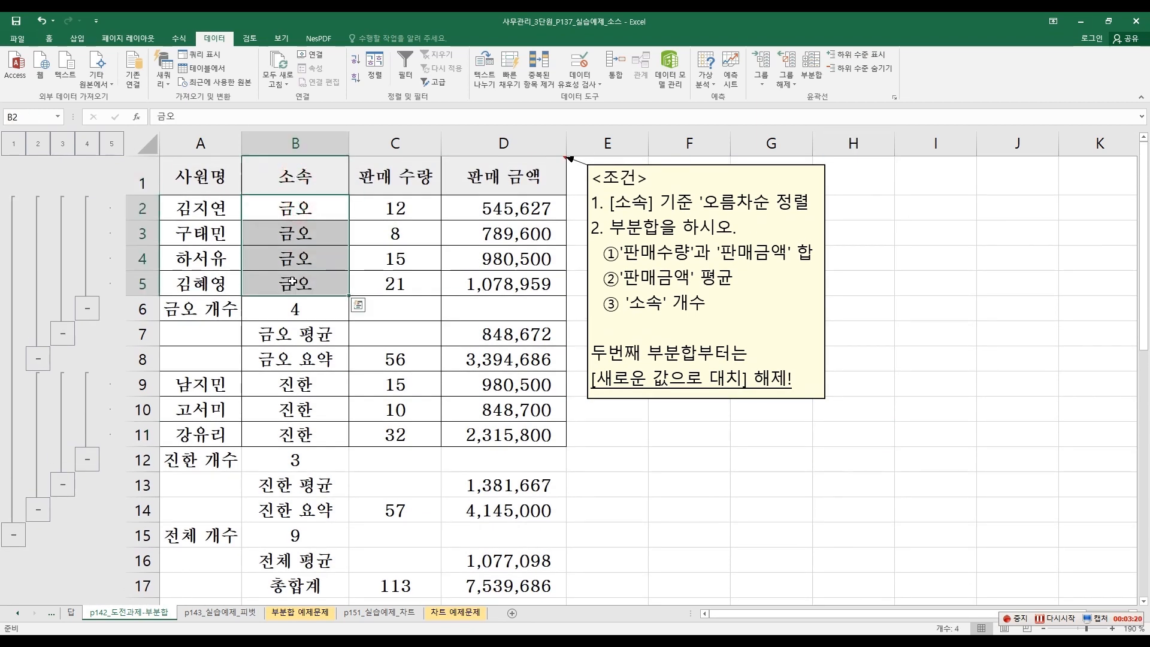
left_click_drag(292, 385, 292, 432)
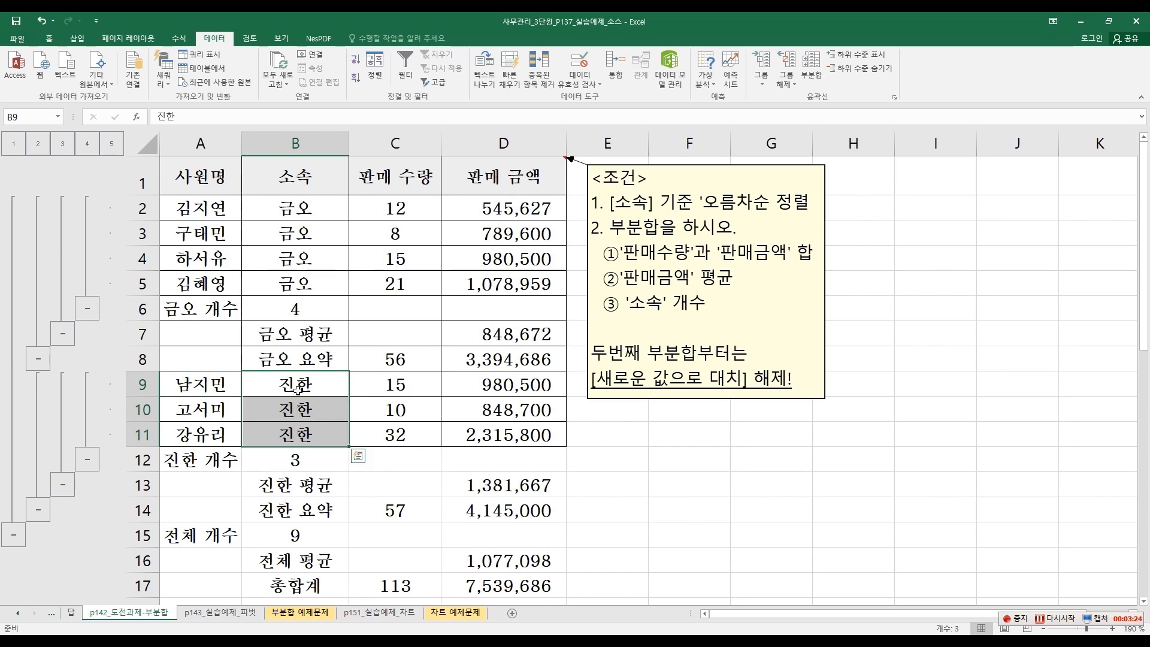
left_click(317, 358)
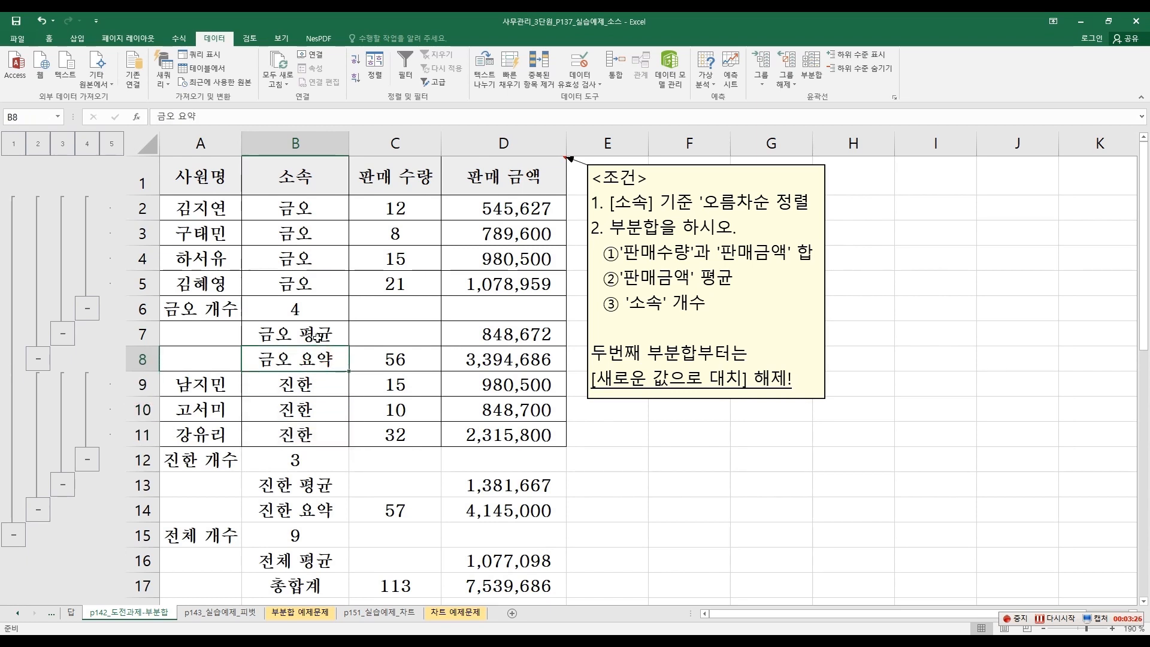
left_click(228, 308)
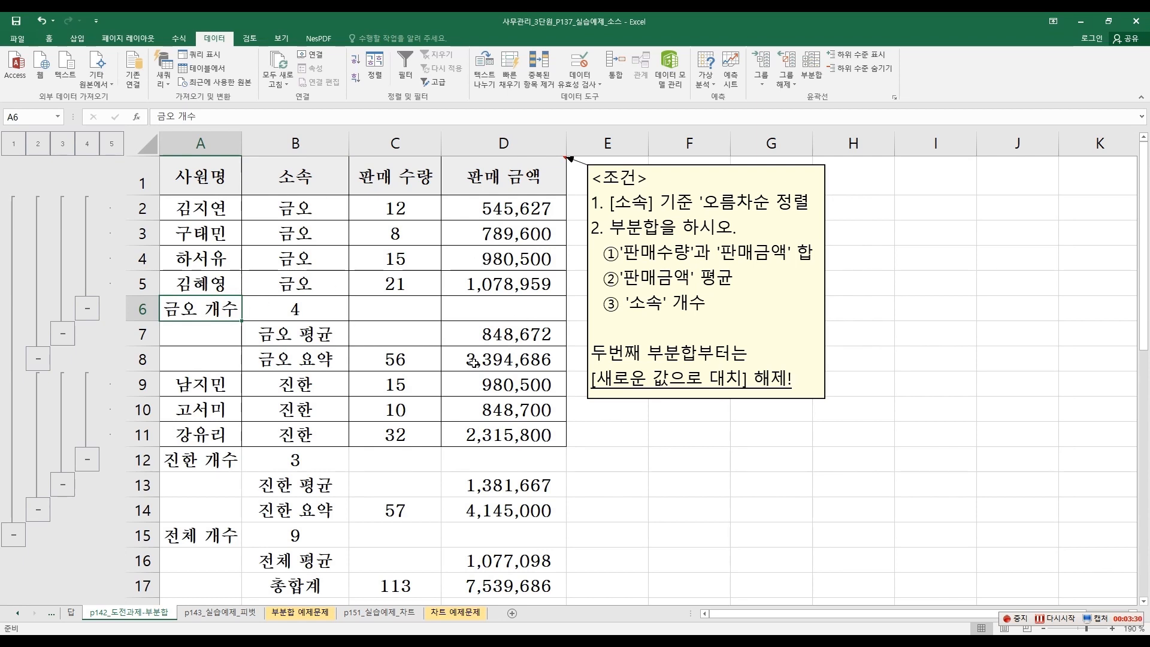
scroll(473, 362, "down", 1)
scroll(473, 363, "up", 1)
Switch to the 학습목표 presentation in PowerPoint and start the slide show from the 정렬 및 부분합 example slide (slide 11)
mouse_move(485, 645)
left_click(521, 644)
left_click(130, 171)
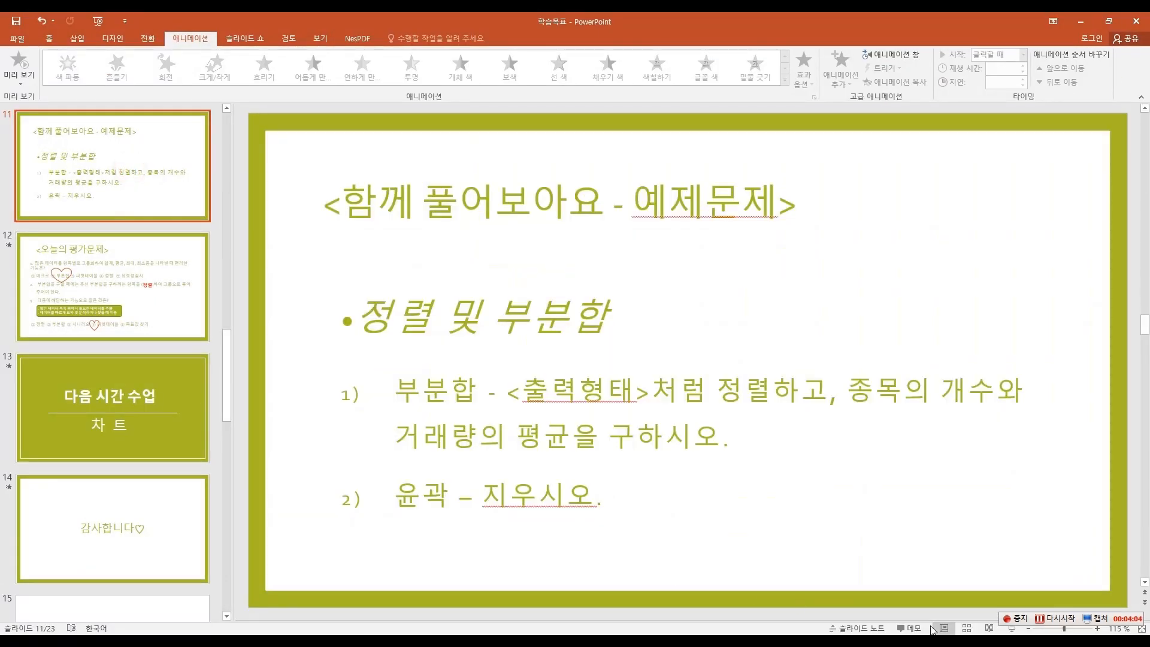
left_click(1011, 628)
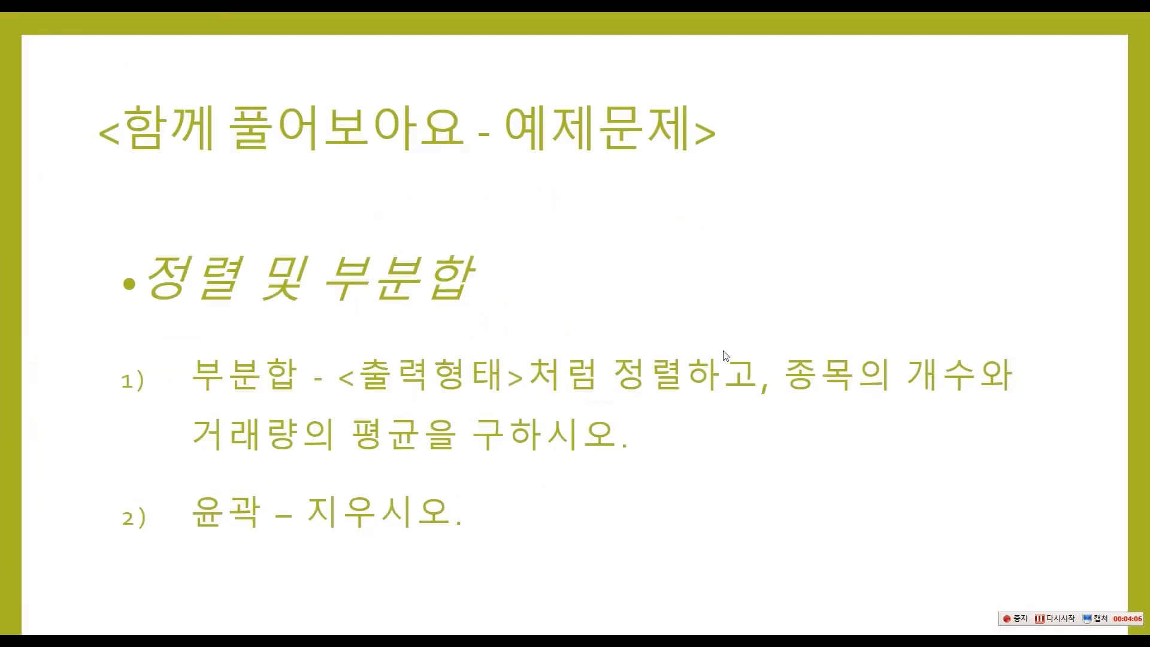
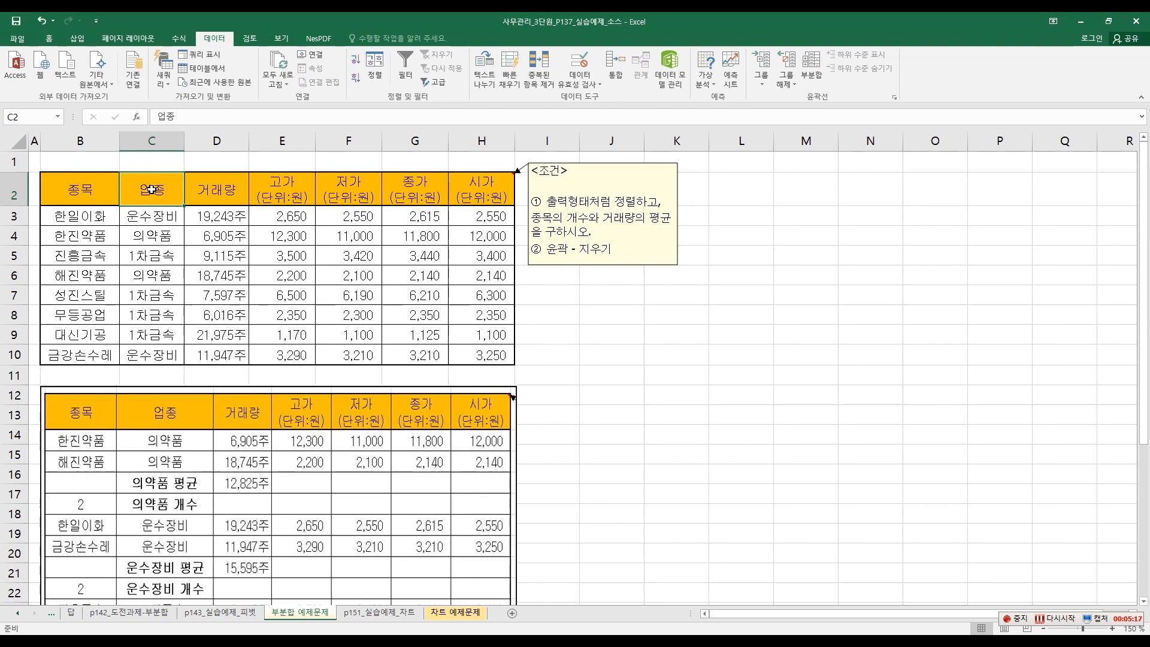
Examine the stock table's headers from 거래량 to 시가 and the <조건> comment on the 부분합 예제문제 sheet
left_click(207, 190)
left_click(251, 193)
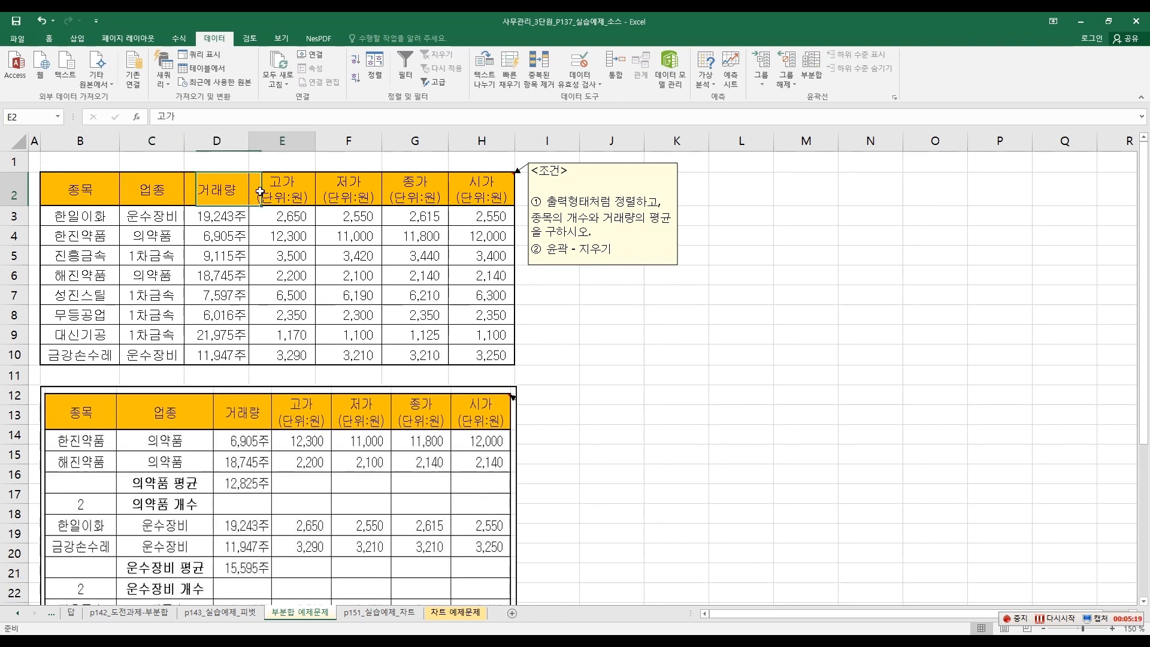
left_click(365, 198)
left_click(418, 194)
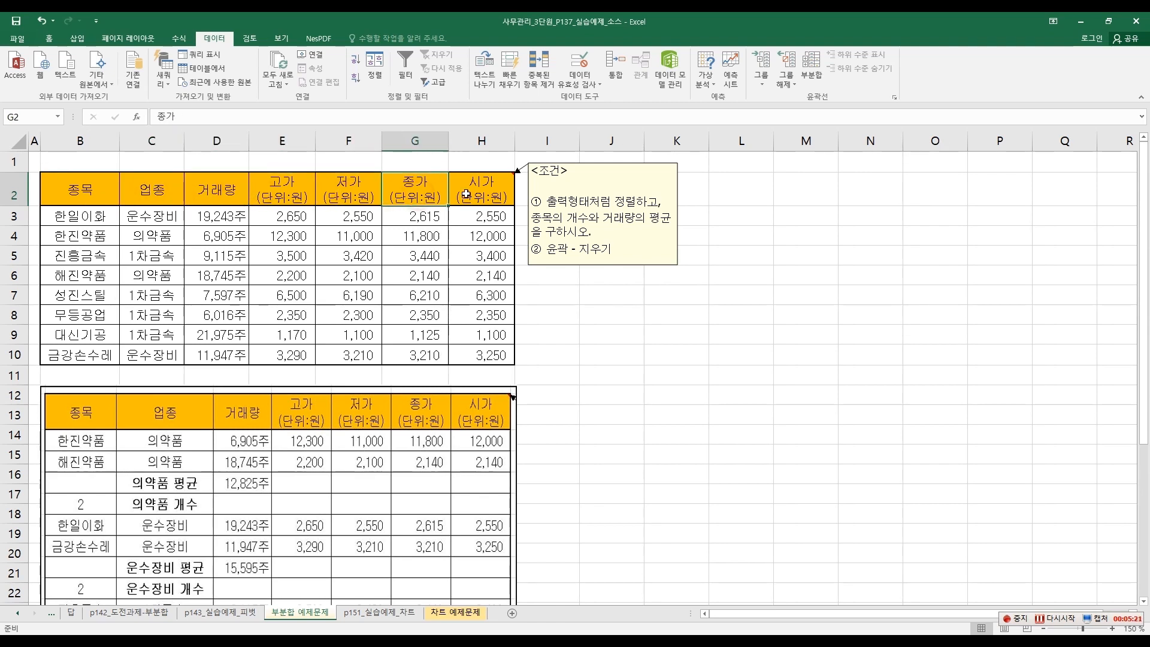
left_click(466, 194)
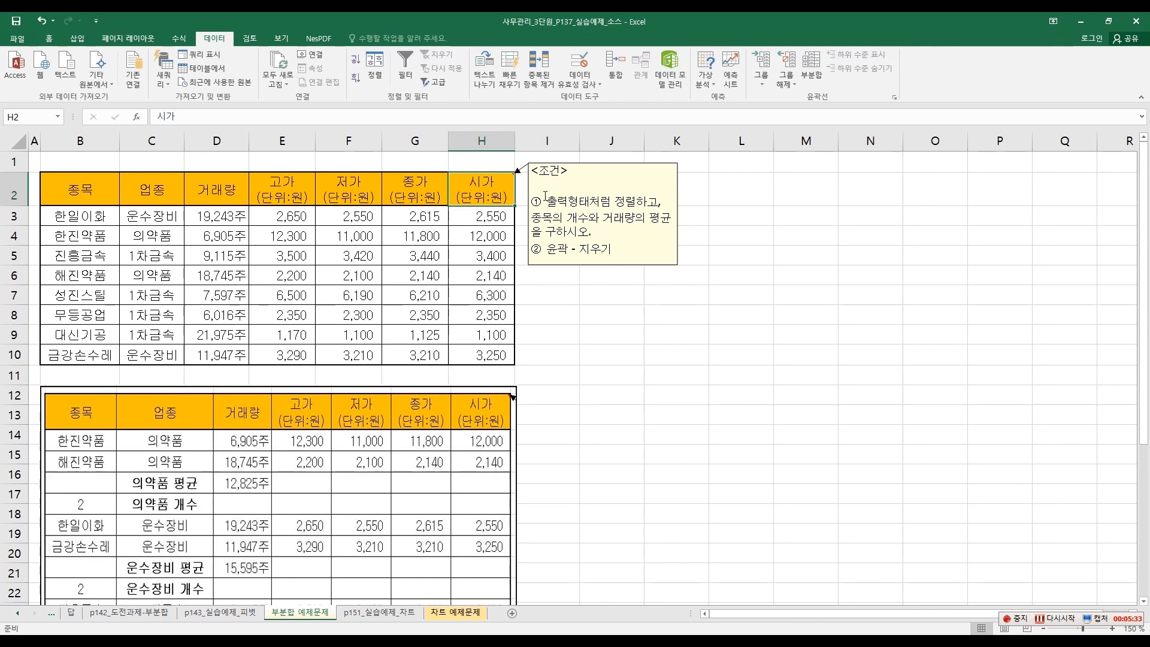
left_click(603, 203)
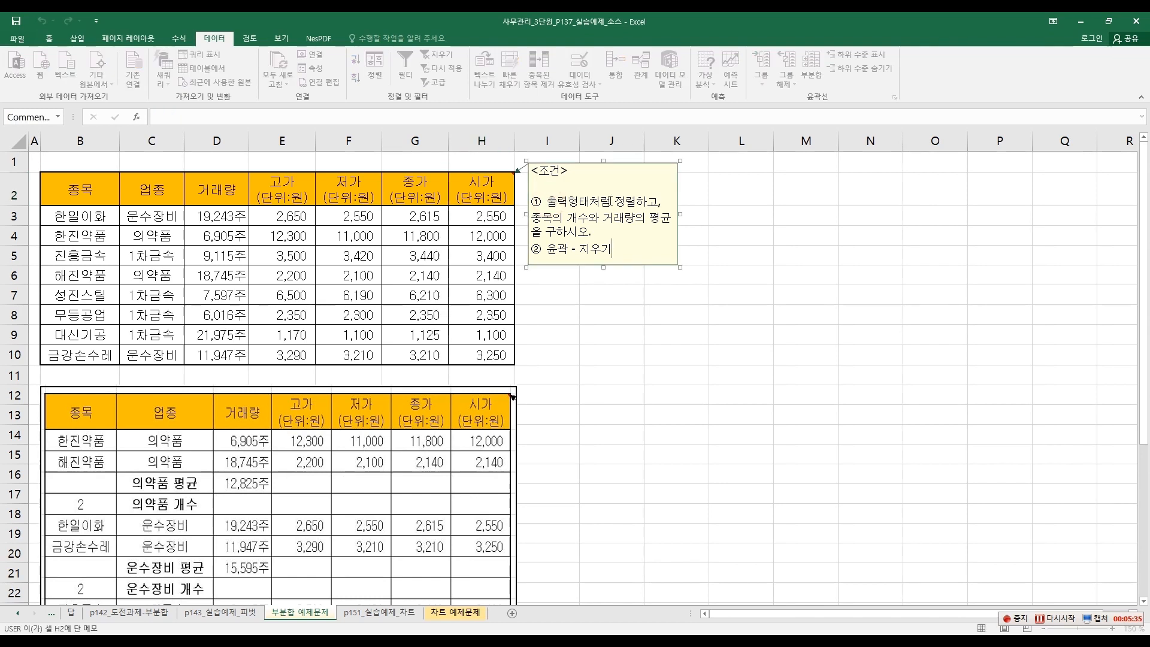
Examine the <조건> comment and the sample output table's headers, 업종 groups, and 평균 and 개수 rows
left_click_drag(542, 201, 637, 201)
left_click(595, 313)
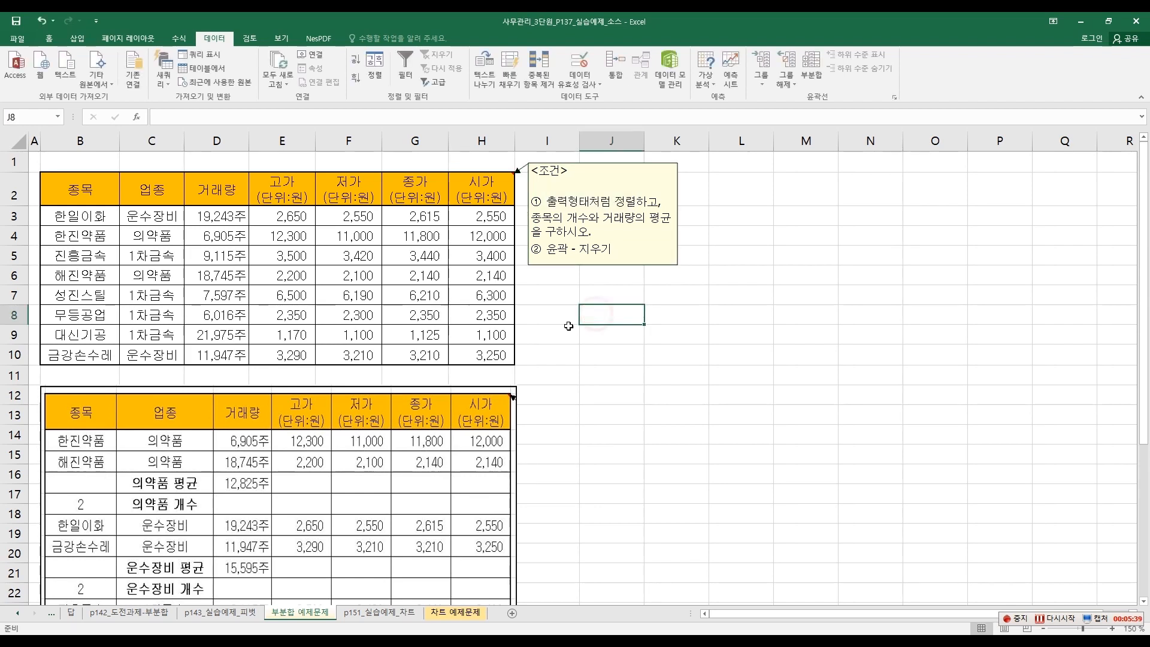
scroll(561, 324, "down", 1)
scroll(562, 324, "down", 1)
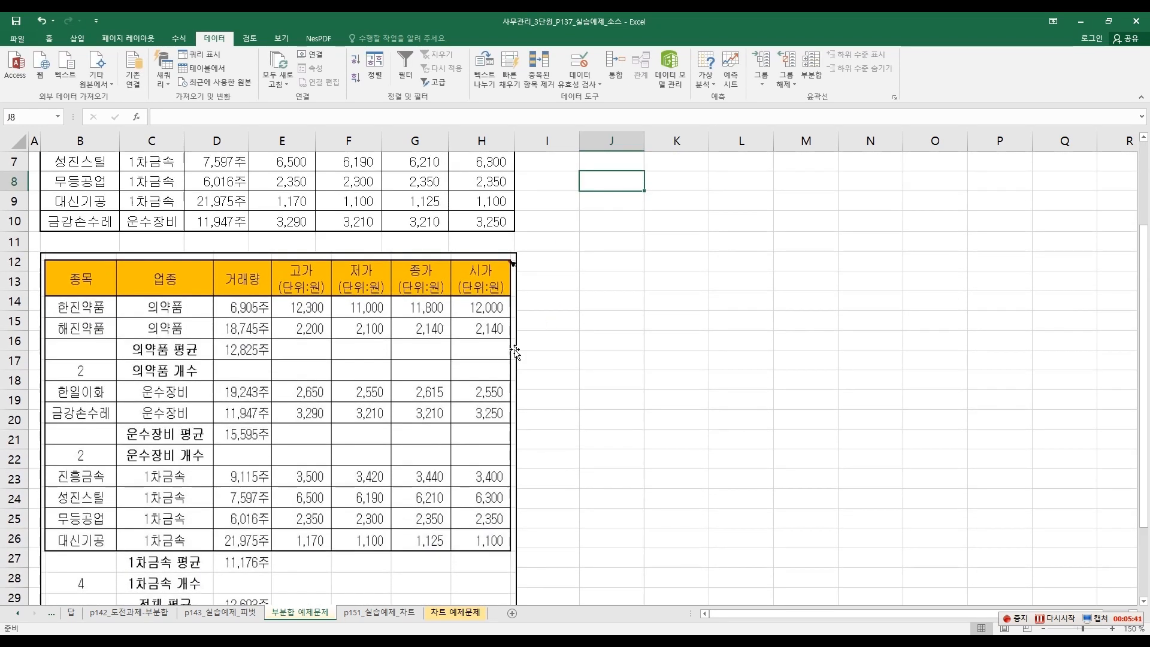
scroll(515, 352, "down", 1)
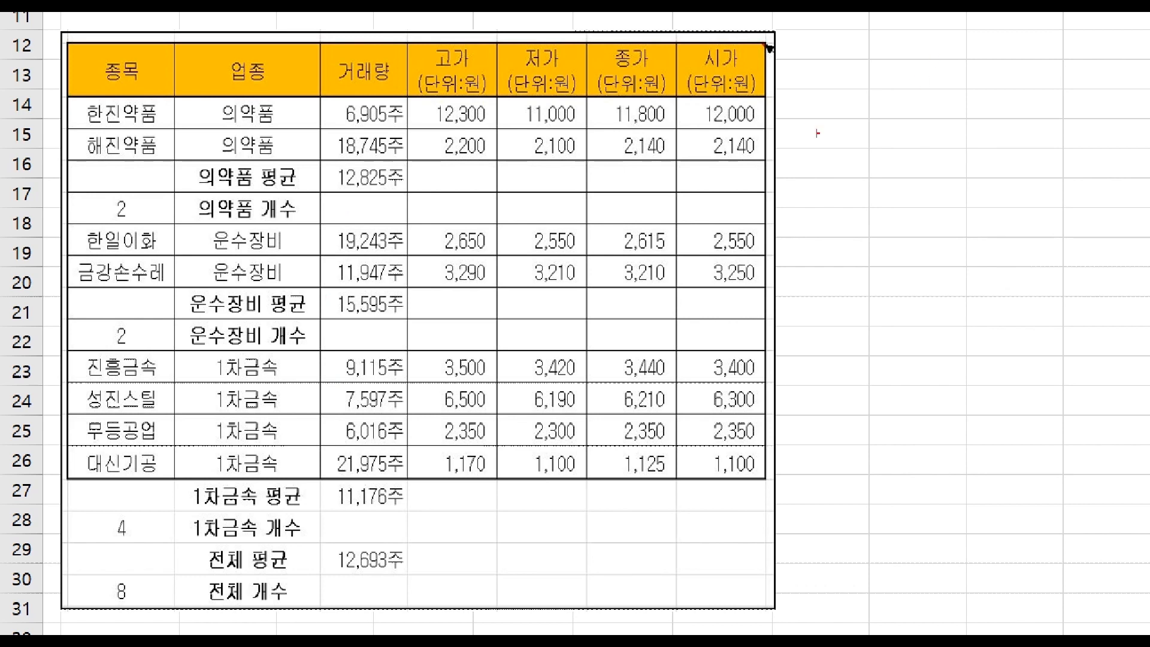
mouse_move(785, 55)
left_mouse_down()
mouse_move(920, 262)
mouse_move(818, 593)
left_mouse_up()
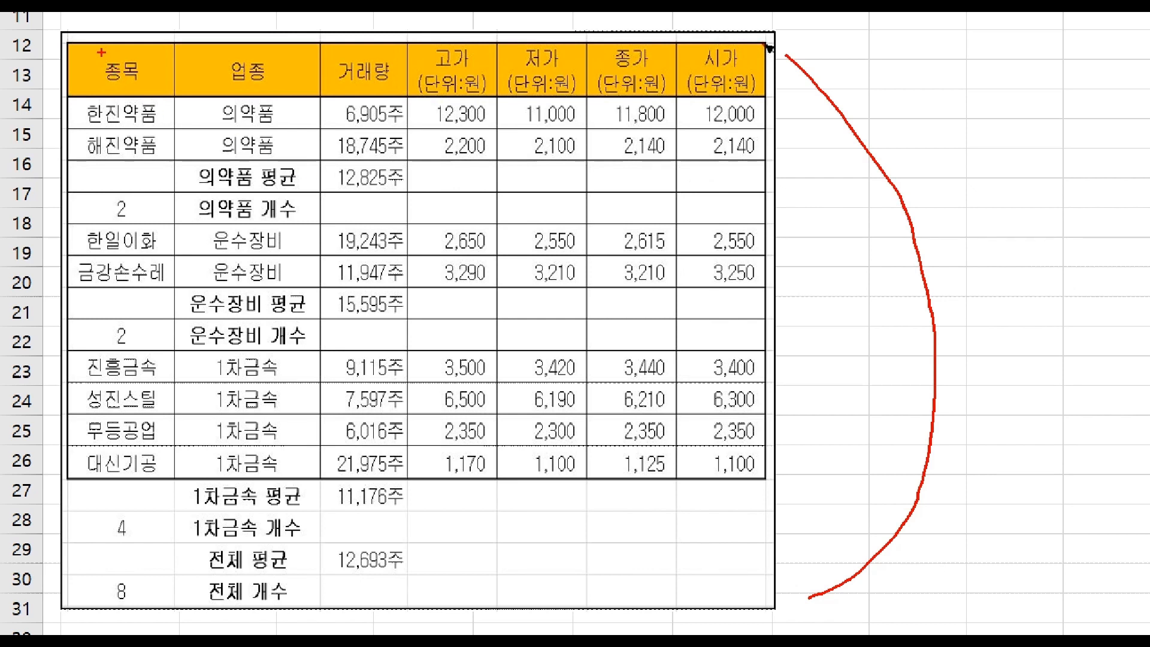
mouse_move(120, 43)
left_mouse_down()
mouse_move(123, 59)
mouse_move(147, 40)
left_mouse_up()
left_click_drag(248, 39, 281, 36)
left_click_drag(367, 51, 740, 52)
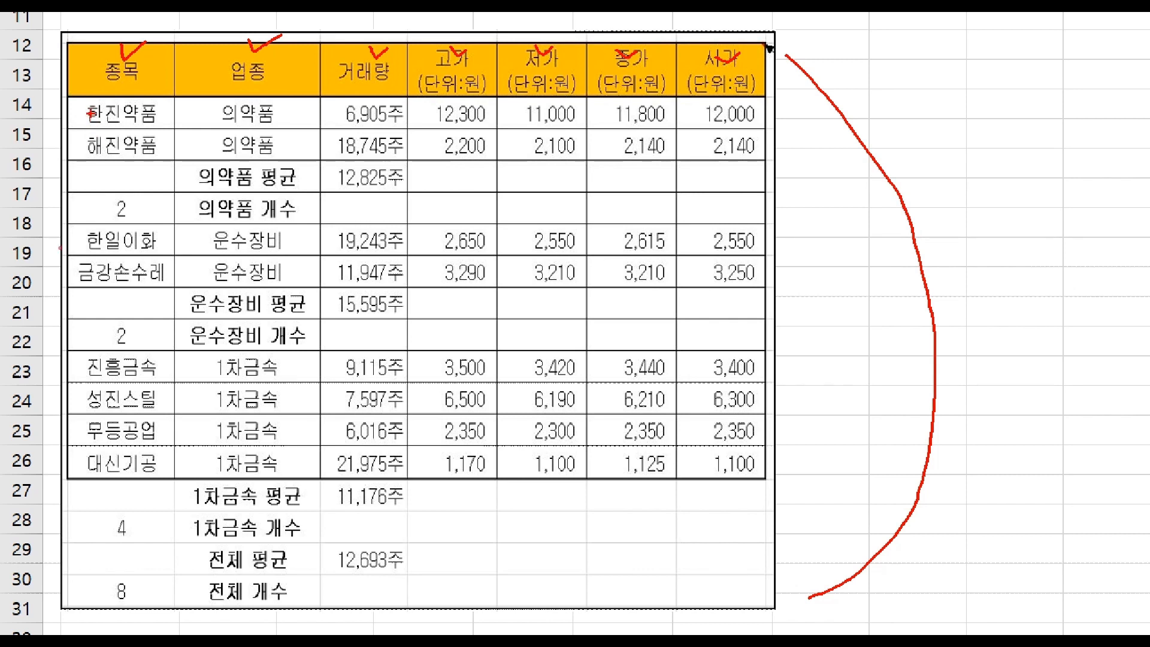
left_click_drag(90, 115, 86, 141)
left_click_drag(89, 237, 77, 284)
mouse_move(90, 362)
left_mouse_down()
mouse_move(72, 440)
mouse_move(79, 473)
left_mouse_up()
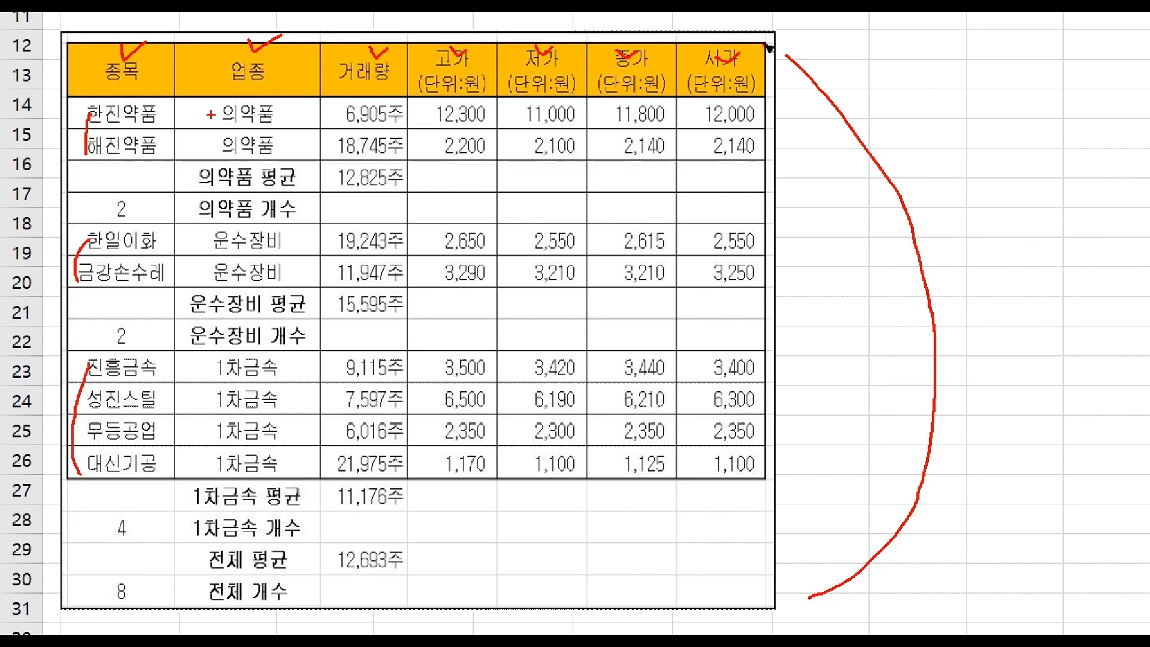
mouse_move(210, 114)
left_mouse_down()
mouse_move(209, 152)
mouse_move(176, 219)
mouse_move(195, 201)
left_mouse_up()
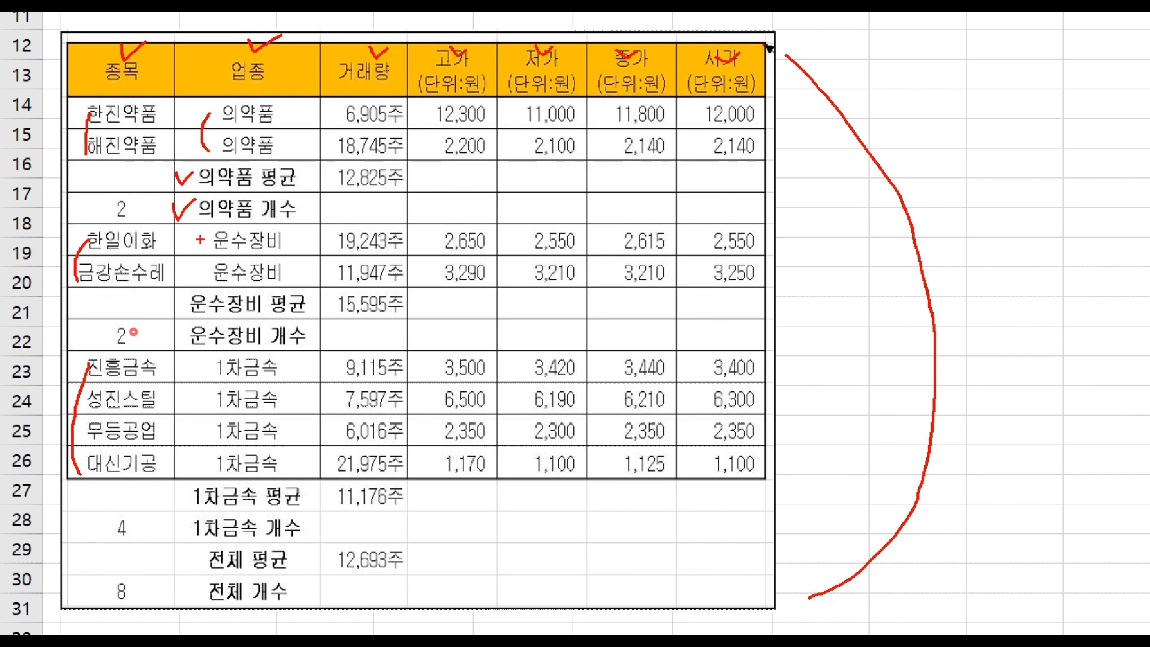
mouse_move(200, 240)
left_mouse_down()
mouse_move(179, 302)
mouse_move(188, 328)
left_mouse_up()
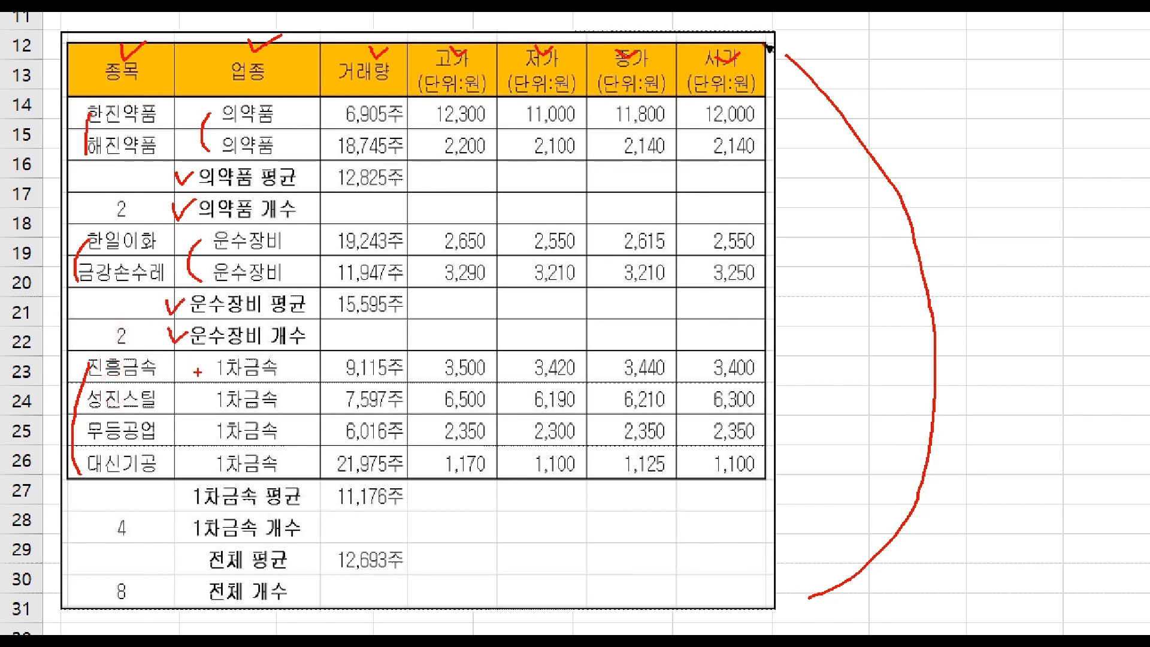
mouse_move(191, 386)
left_mouse_down()
mouse_move(204, 366)
mouse_move(191, 489)
left_mouse_up()
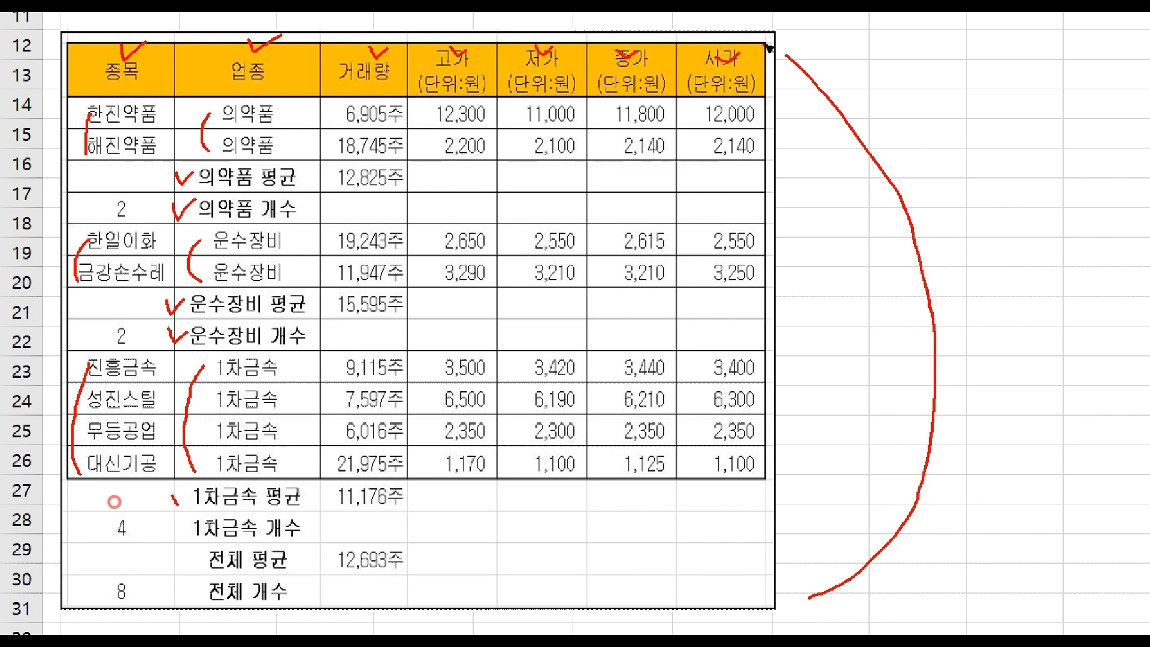
left_click_drag(172, 527, 187, 520)
mouse_move(288, 90)
left_mouse_down()
mouse_move(232, 100)
mouse_move(258, 41)
mouse_move(293, 91)
mouse_move(323, 58)
left_mouse_up()
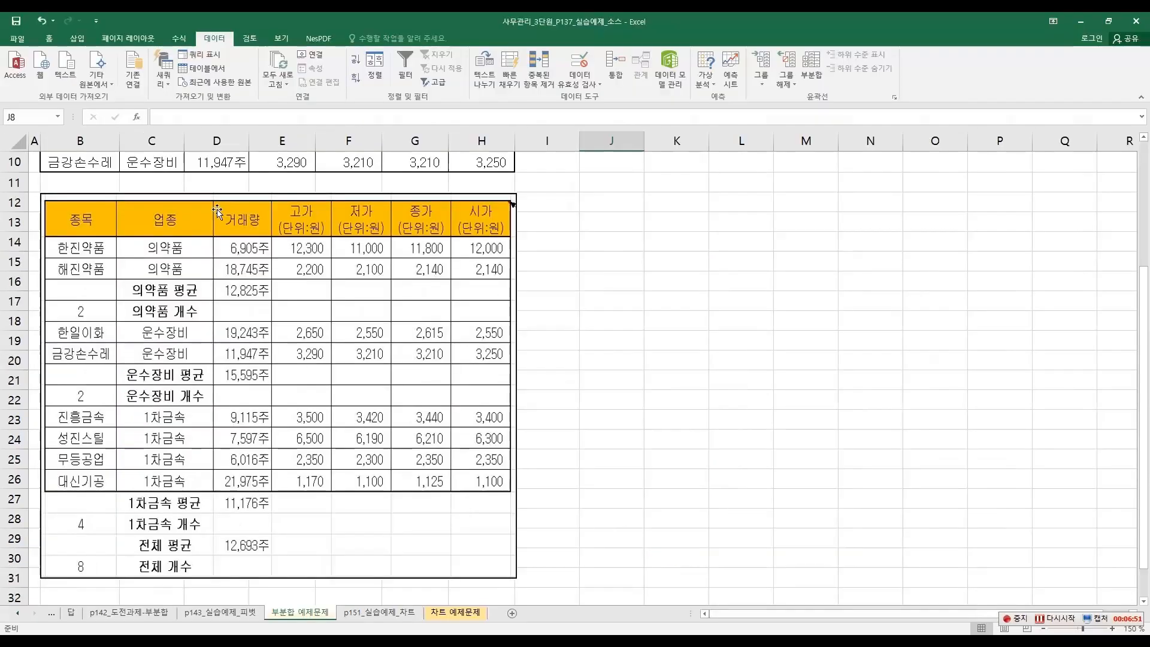
scroll(277, 240, "up", 3)
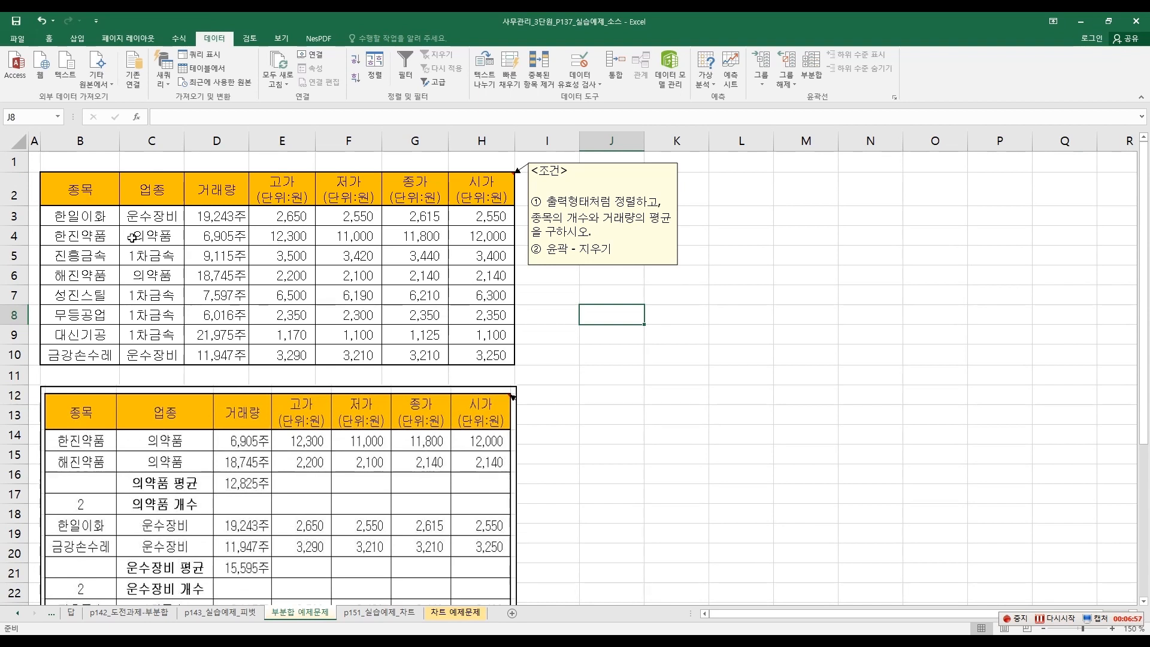
Start a custom sort on the stock table B2:H10 and choose 업종 as the sort column
left_click_drag(77, 192, 472, 355)
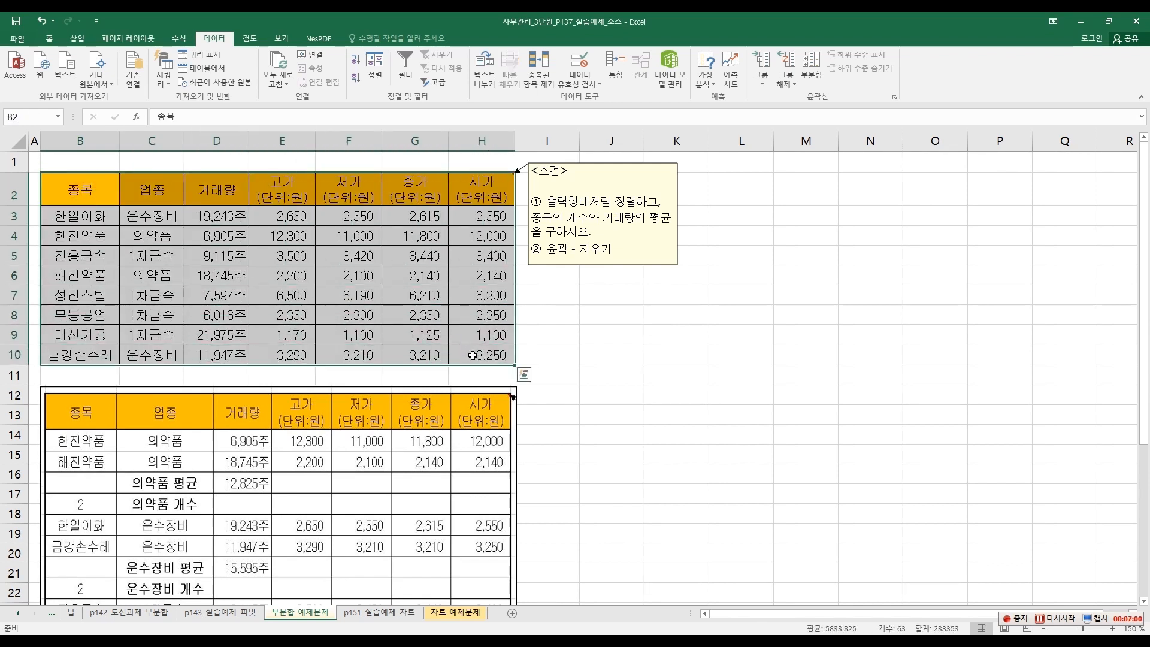
left_click(227, 36)
left_click(376, 71)
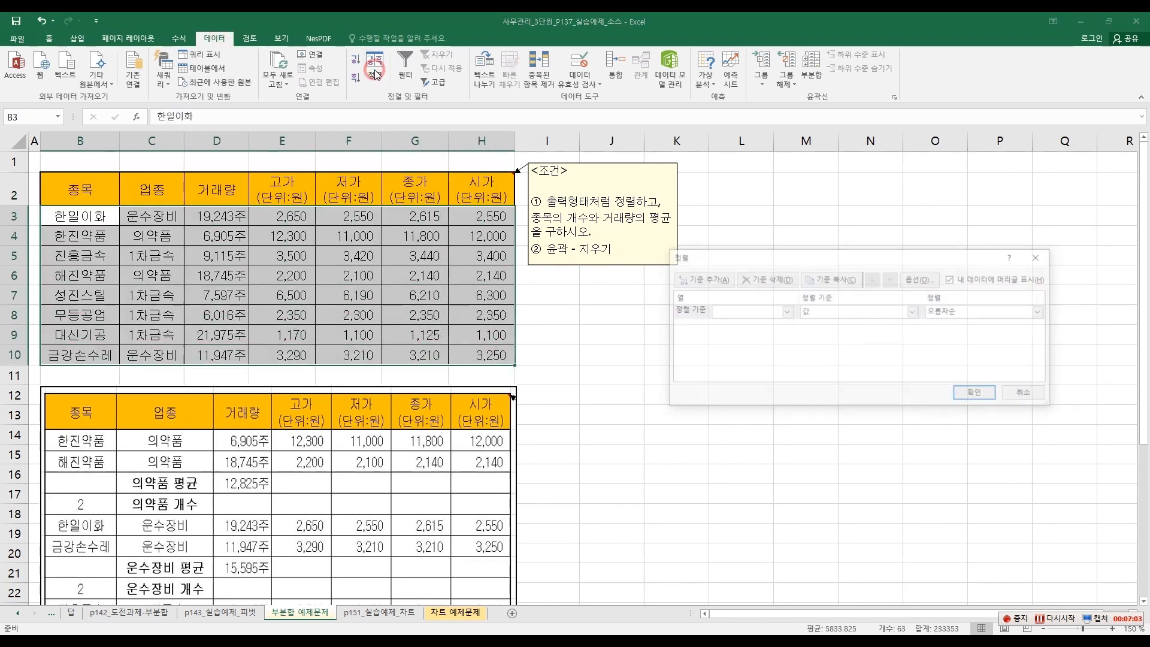
left_click_drag(755, 258, 630, 262)
left_click(659, 316)
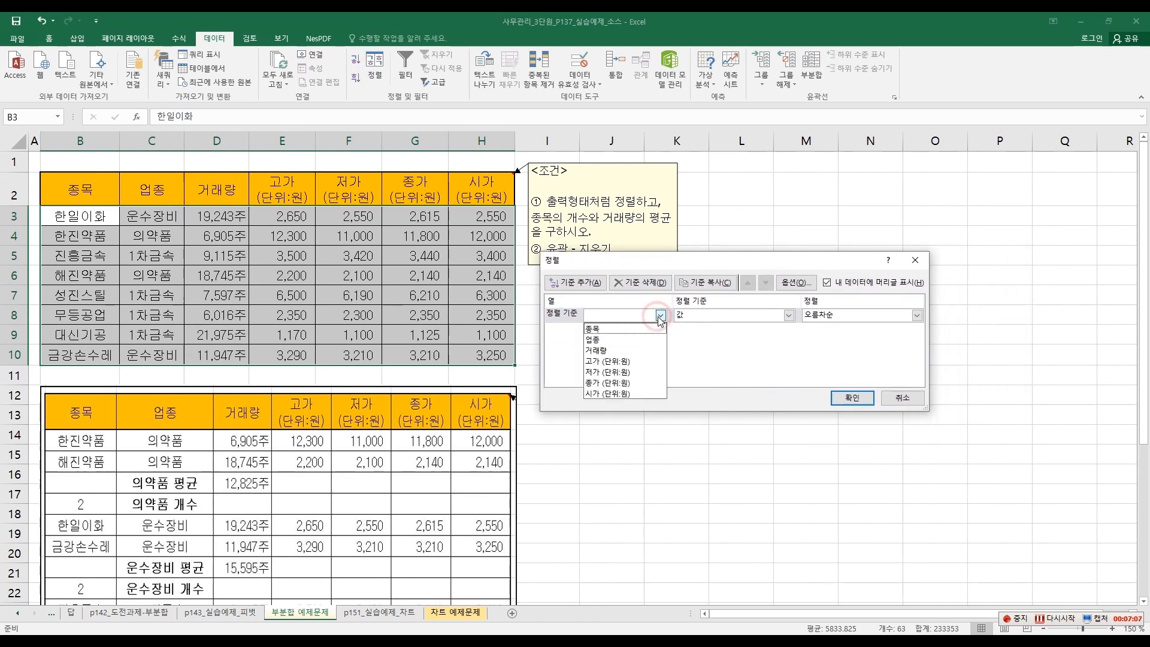
left_click(628, 340)
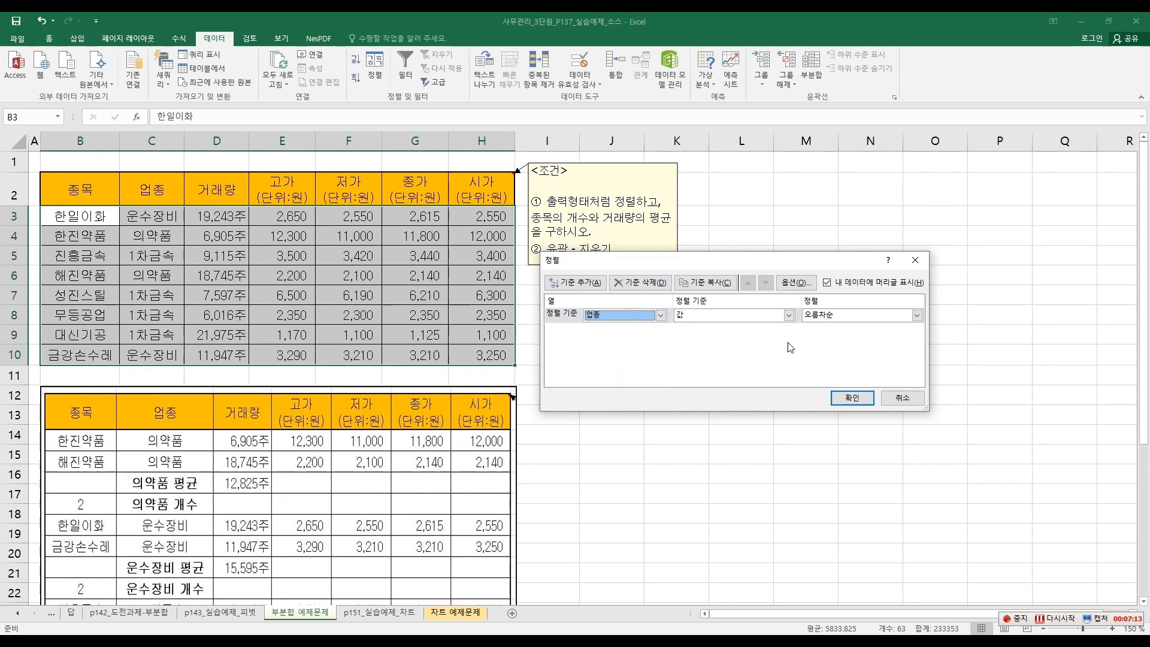
Set the 업종 sort order to 내림차순, apply the sort, and compare the row order with the sample output
left_click(916, 315)
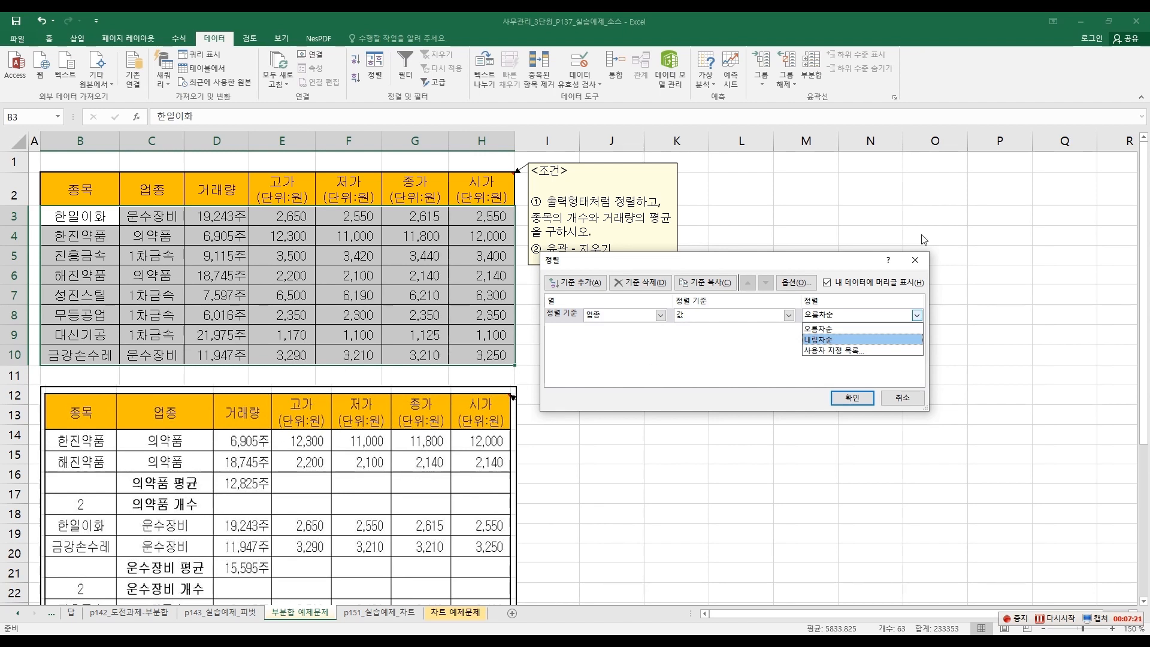
left_click(918, 263)
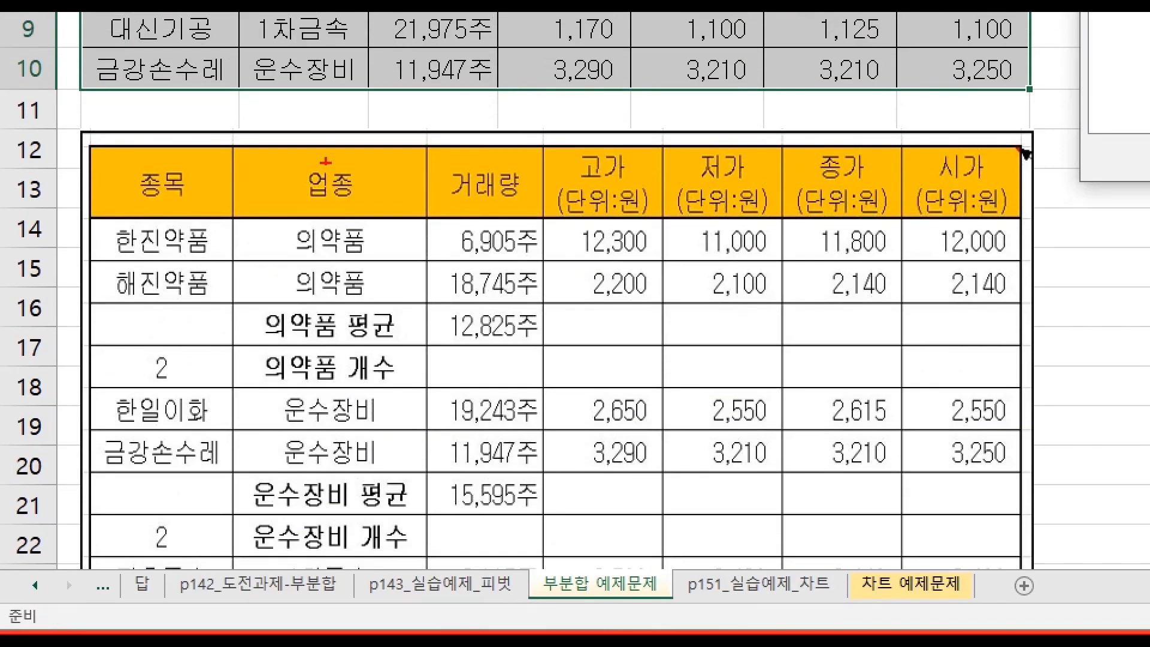
left_click_drag(327, 286, 386, 301)
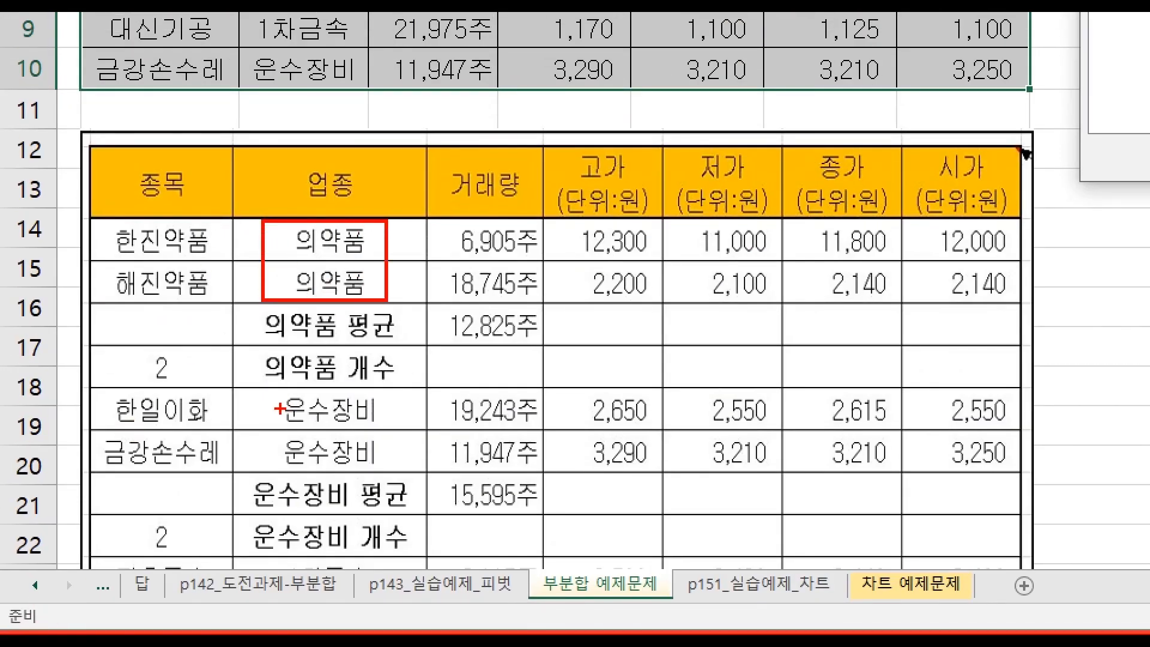
mouse_move(252, 386)
left_mouse_down()
mouse_move(307, 435)
mouse_move(372, 464)
left_mouse_up()
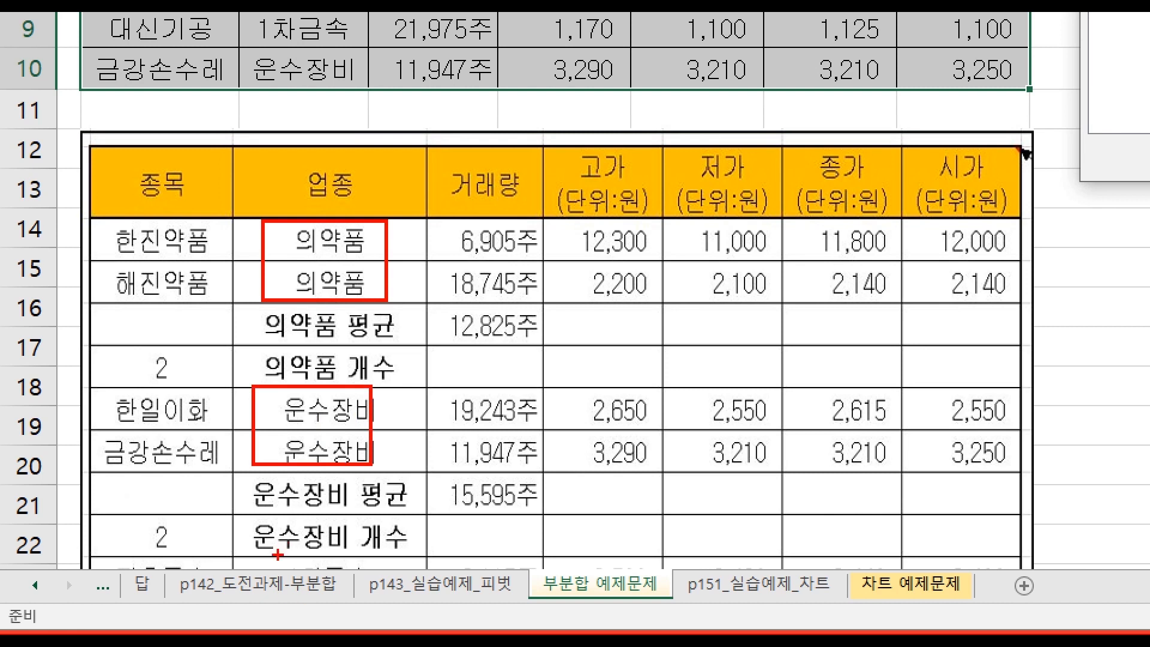
mouse_move(278, 555)
left_mouse_down()
mouse_move(384, 566)
mouse_move(409, 594)
left_mouse_up()
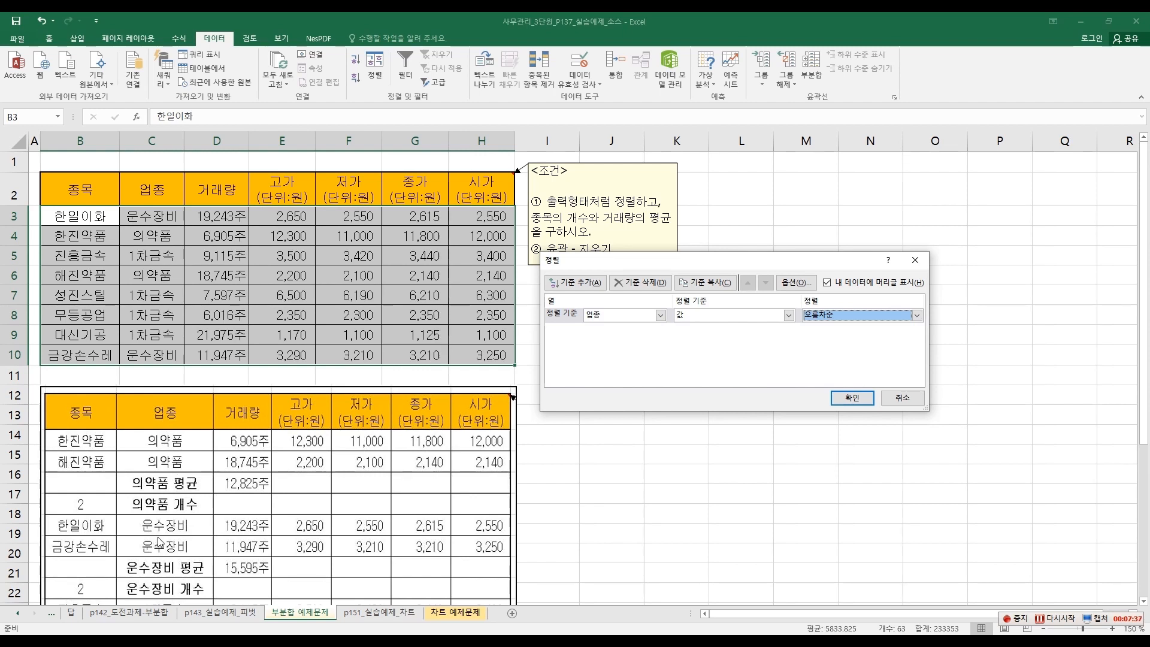
left_click(827, 316)
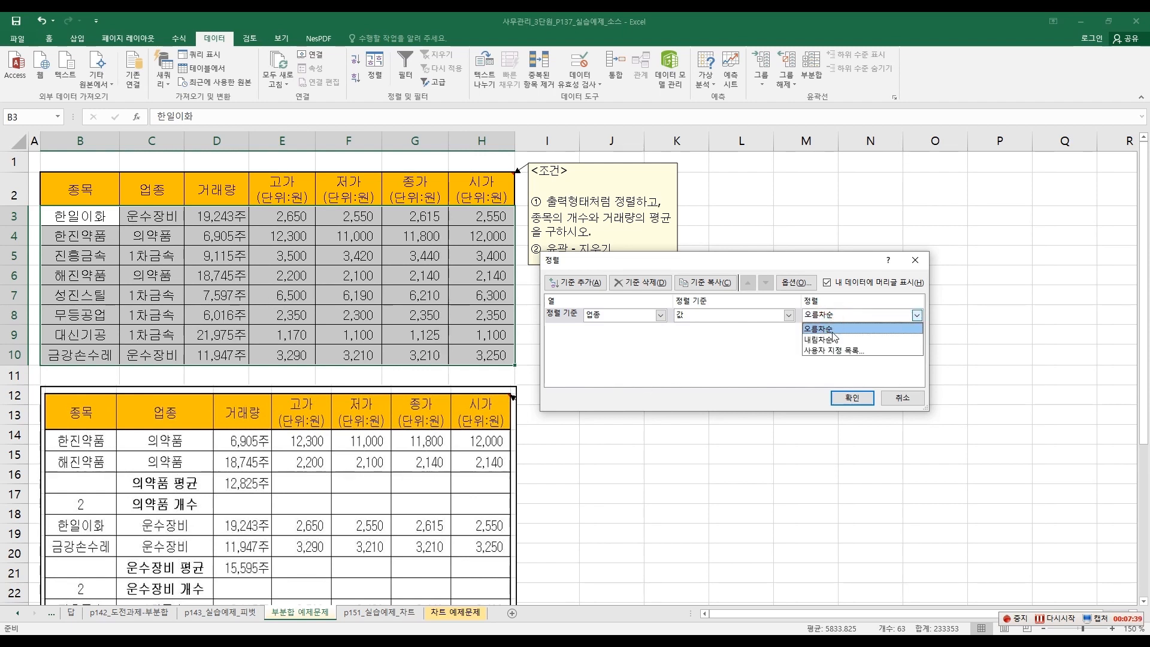
left_click(833, 339)
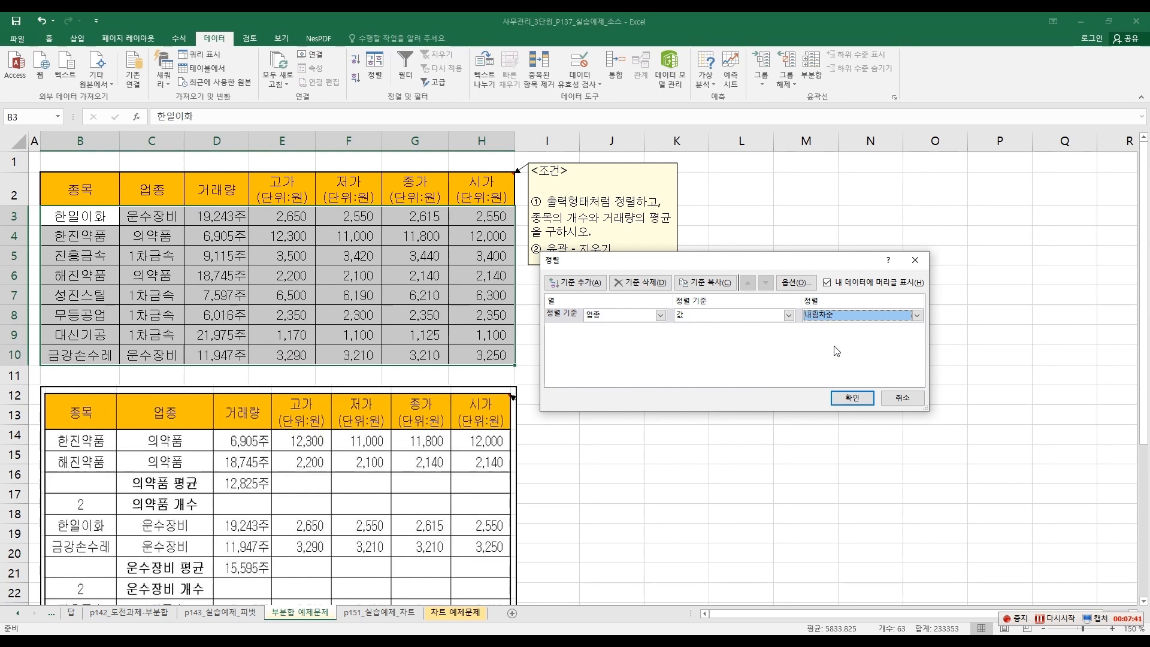
left_click(851, 398)
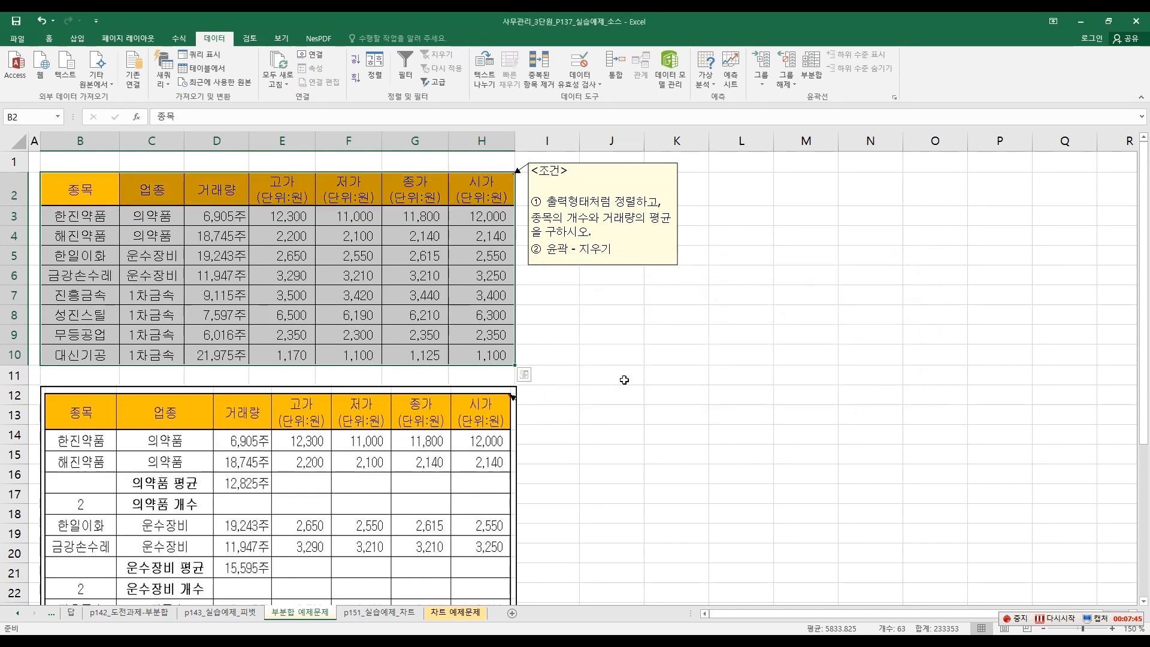
left_click(162, 234)
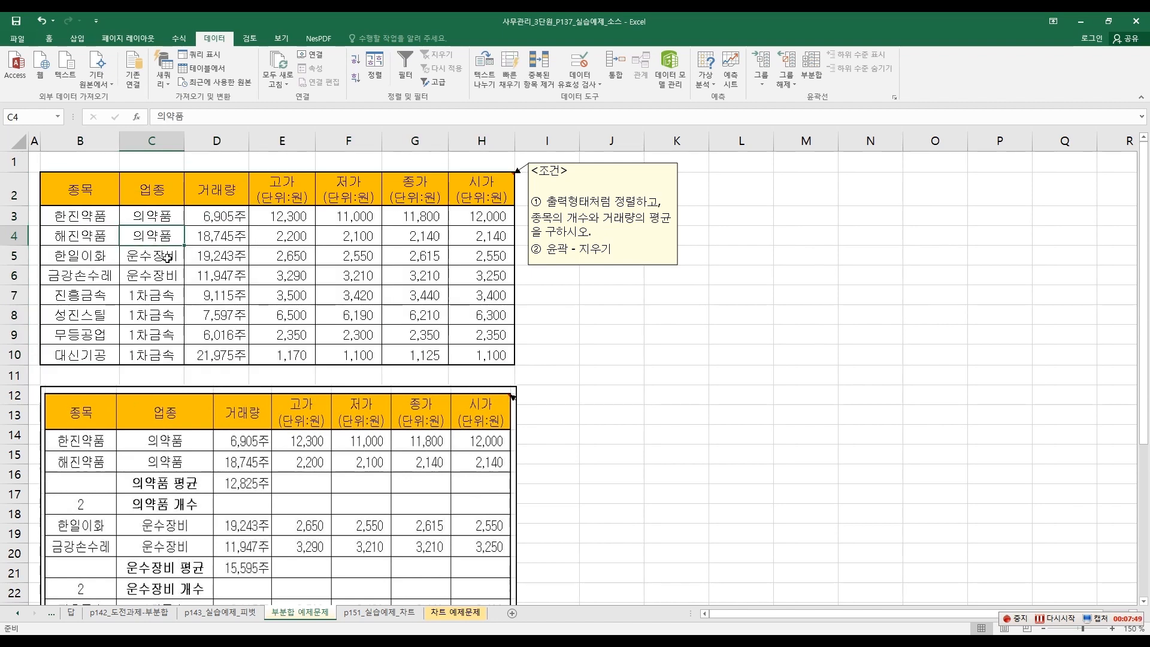
scroll(158, 349, "down", 3)
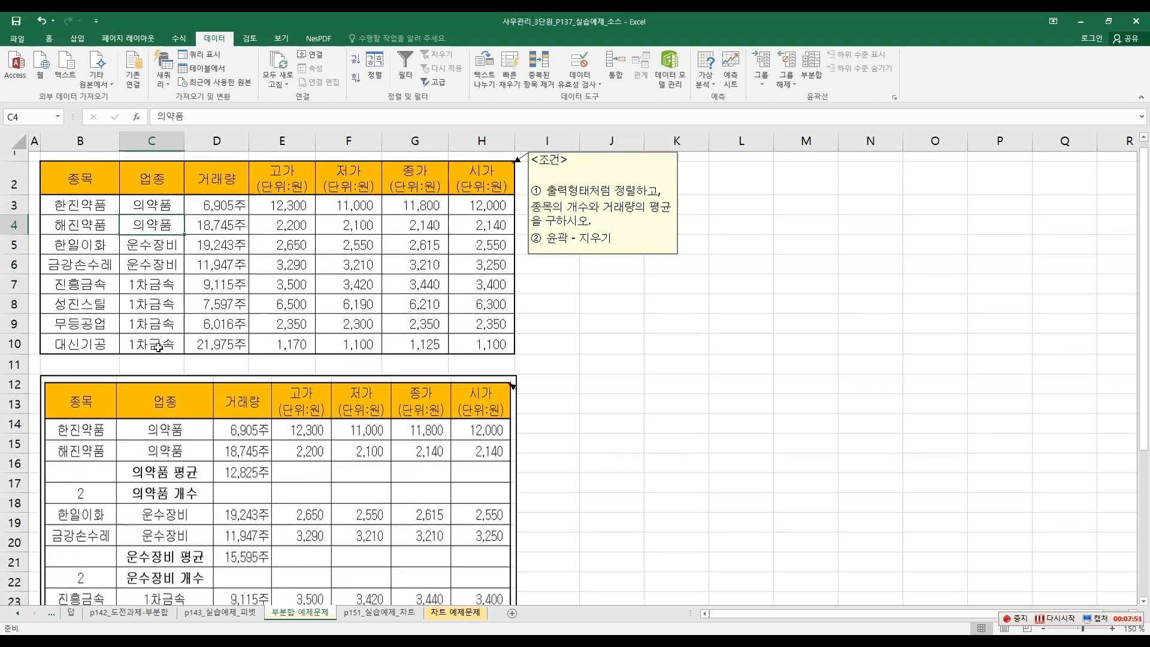
scroll(161, 338, "up", 3)
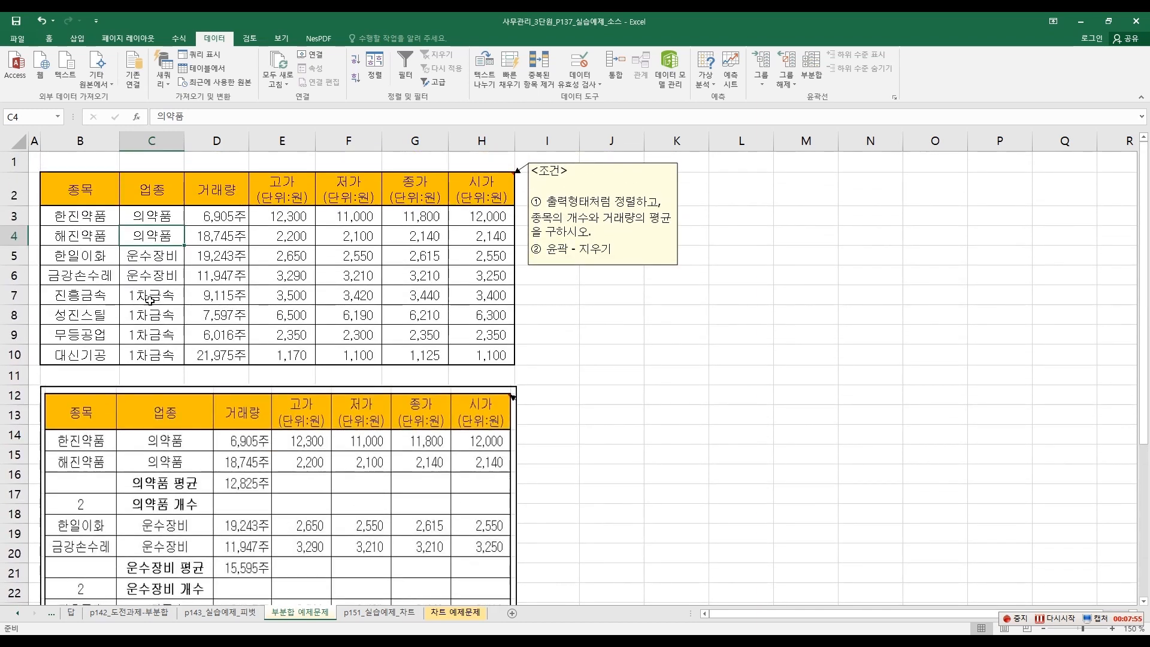
Start a subtotal on the sorted stock table B2:H10 and group it by 업종
left_click_drag(81, 195, 460, 356)
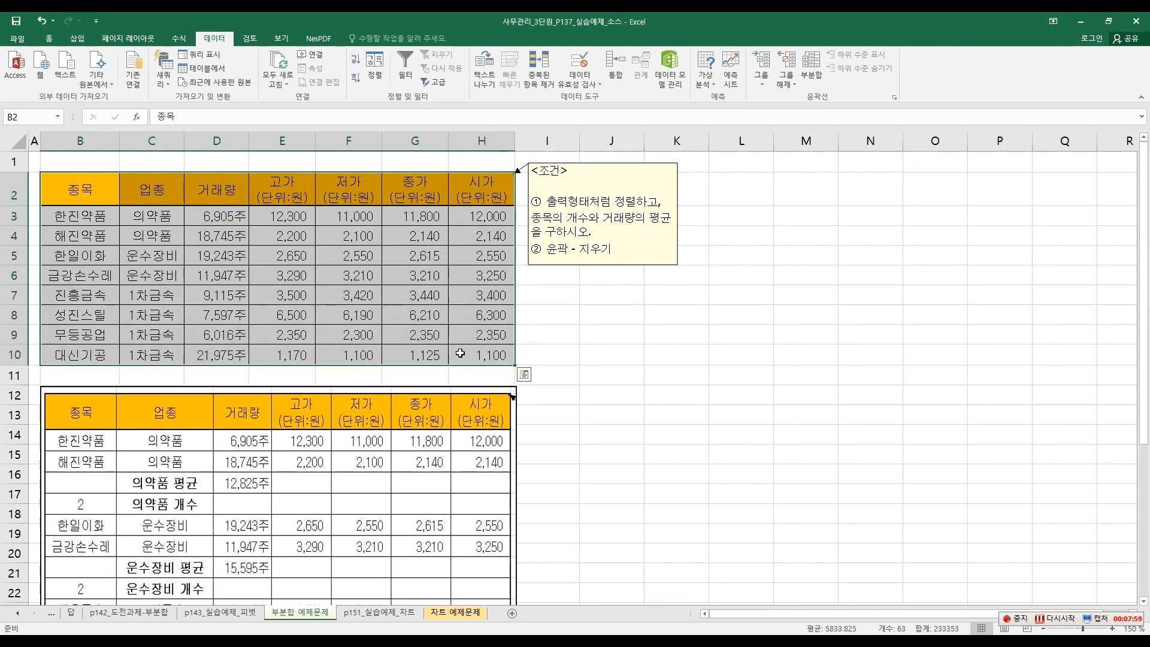
left_click(813, 70)
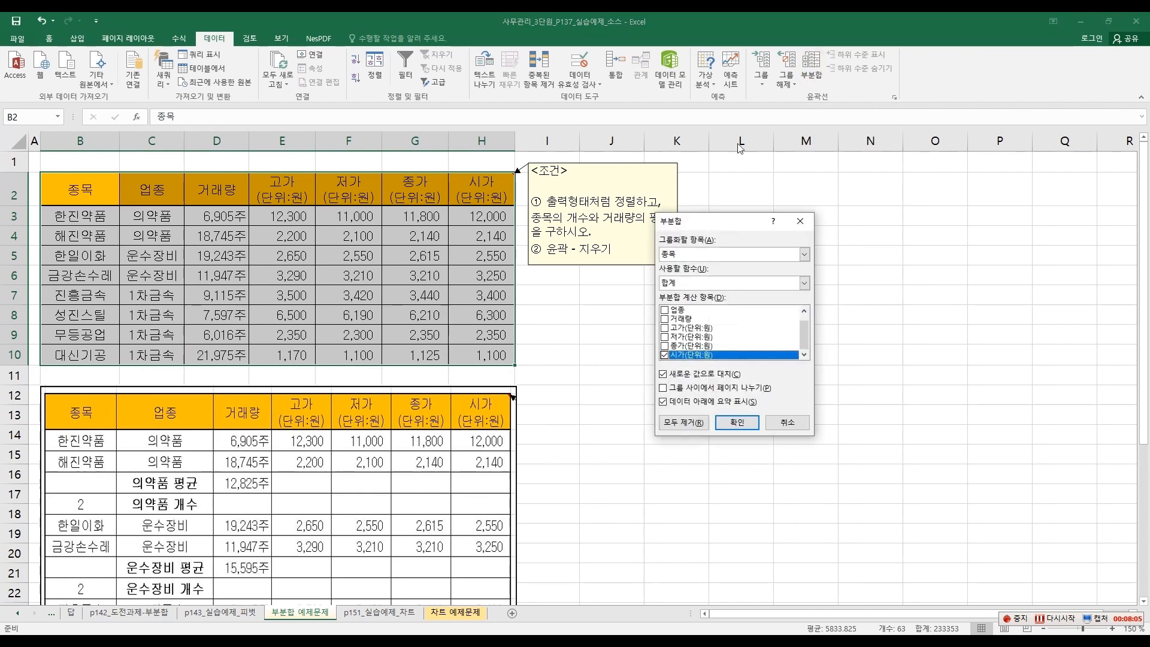
left_click_drag(711, 222, 587, 279)
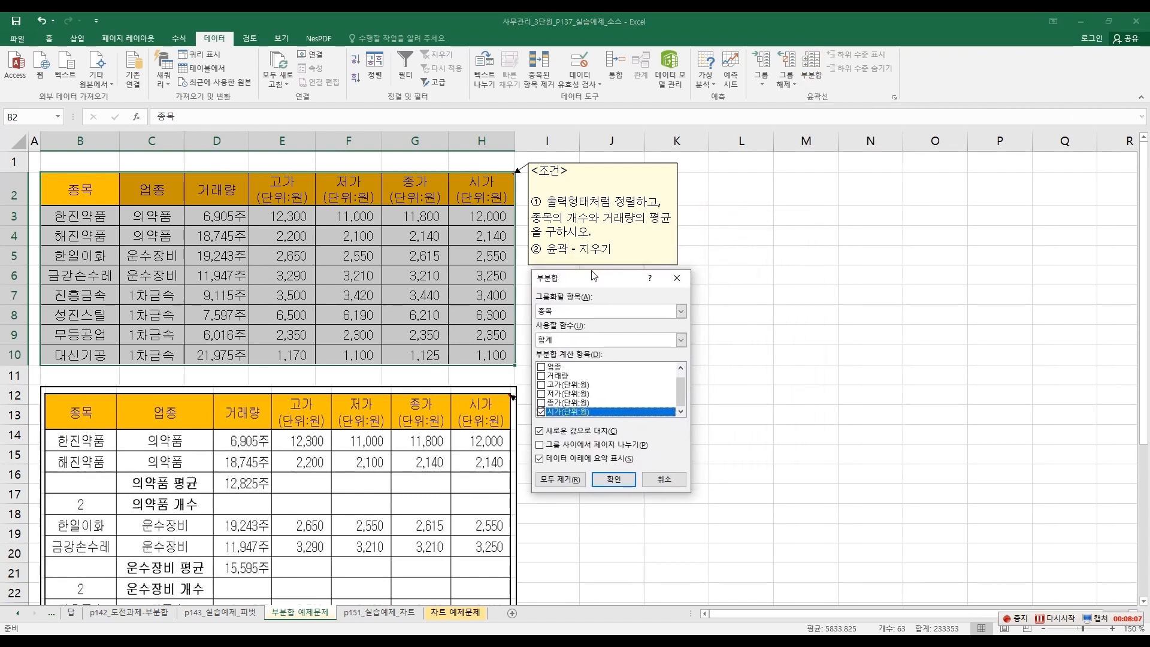
left_click(683, 308)
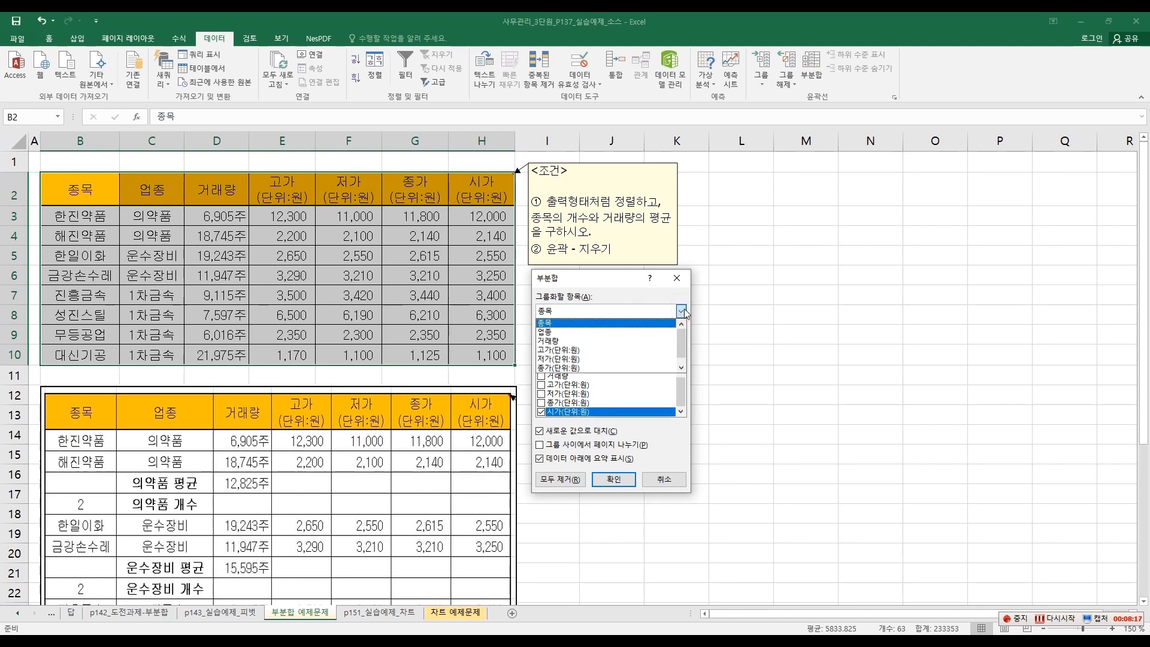
left_click(552, 332)
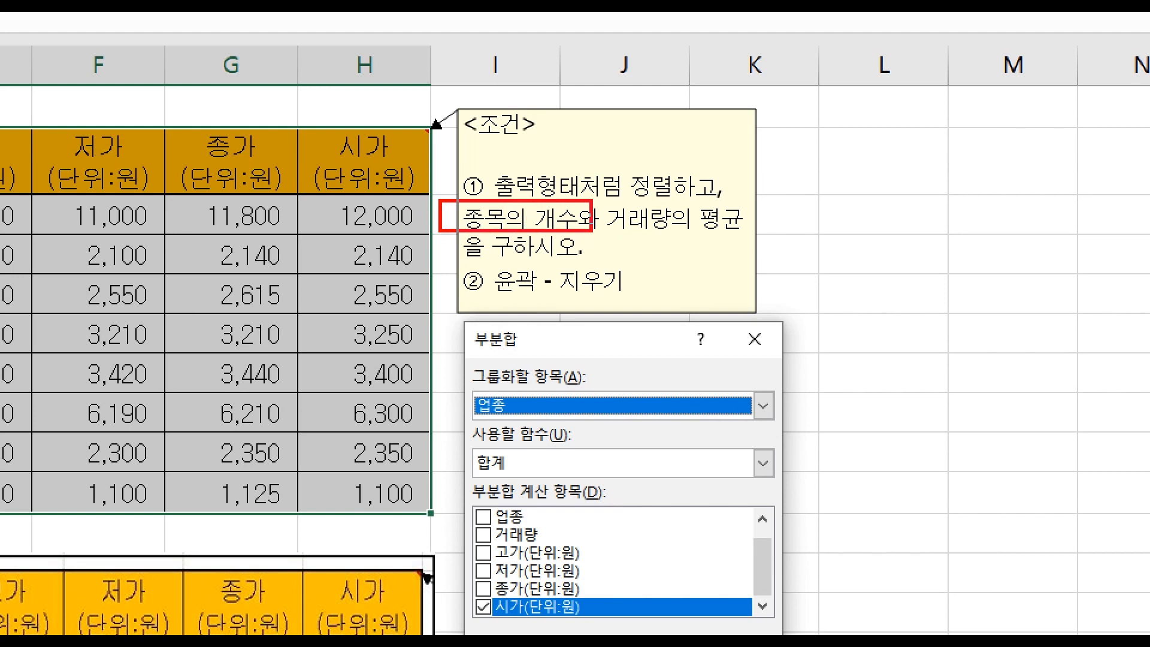
Subtotal the stock table by 업종 with the 개수 function on 종목 only, leaving 시가(단위:원) out
left_click_drag(596, 197, 748, 239)
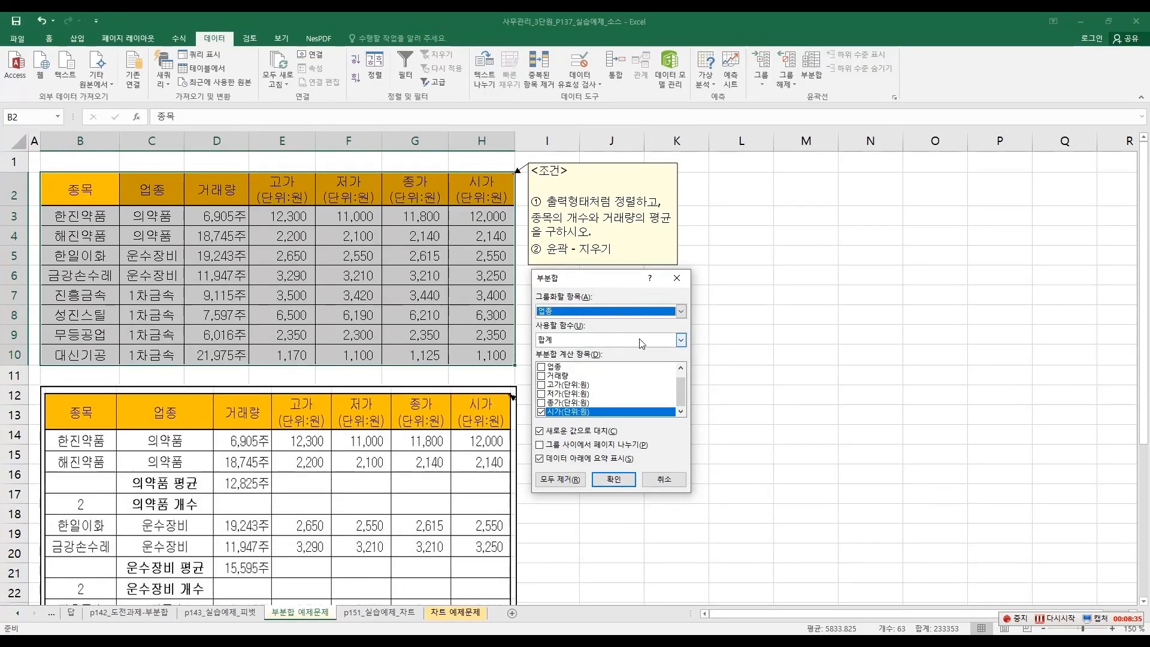
left_click(681, 339)
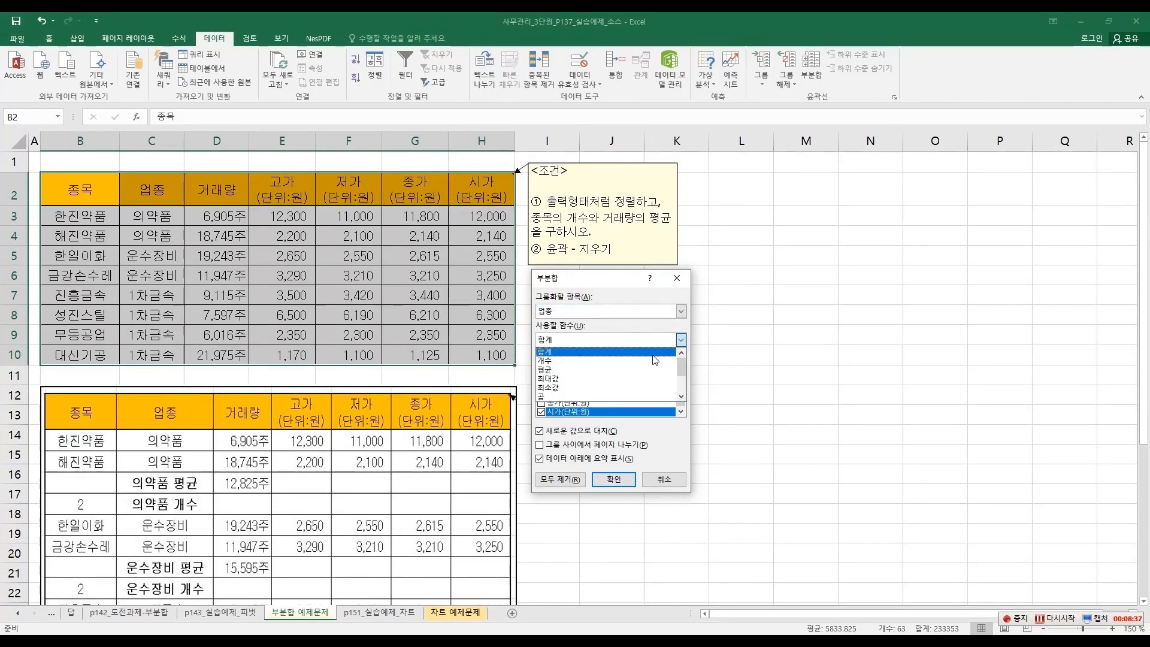
left_click(623, 361)
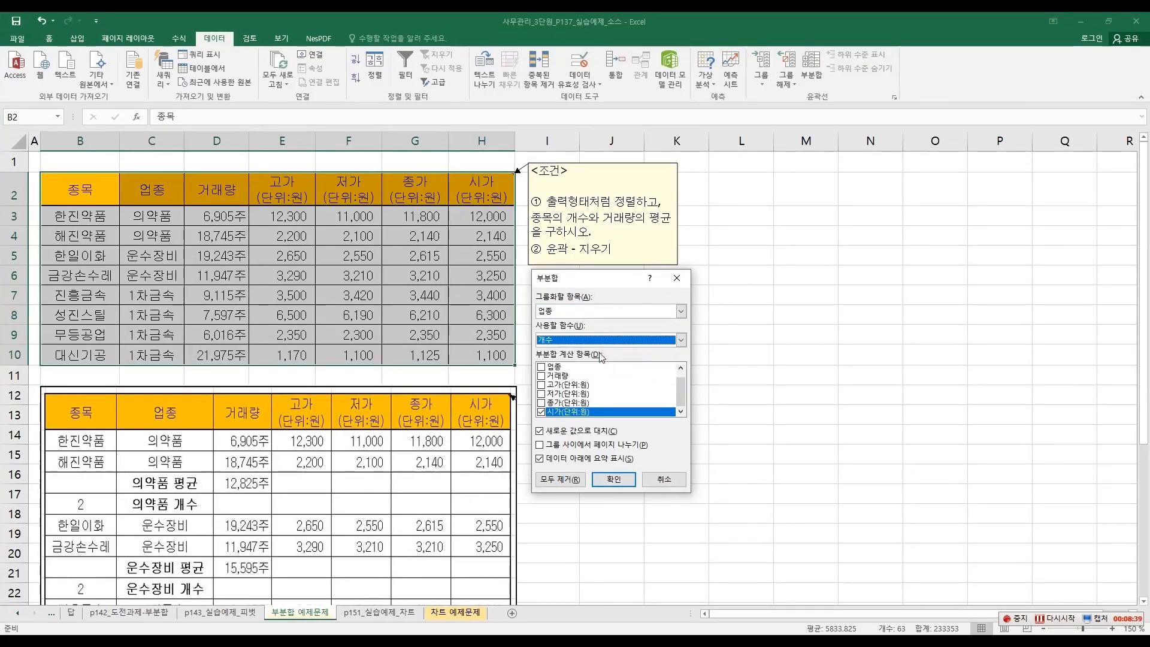
left_click(541, 412)
scroll(680, 386, "up", 2)
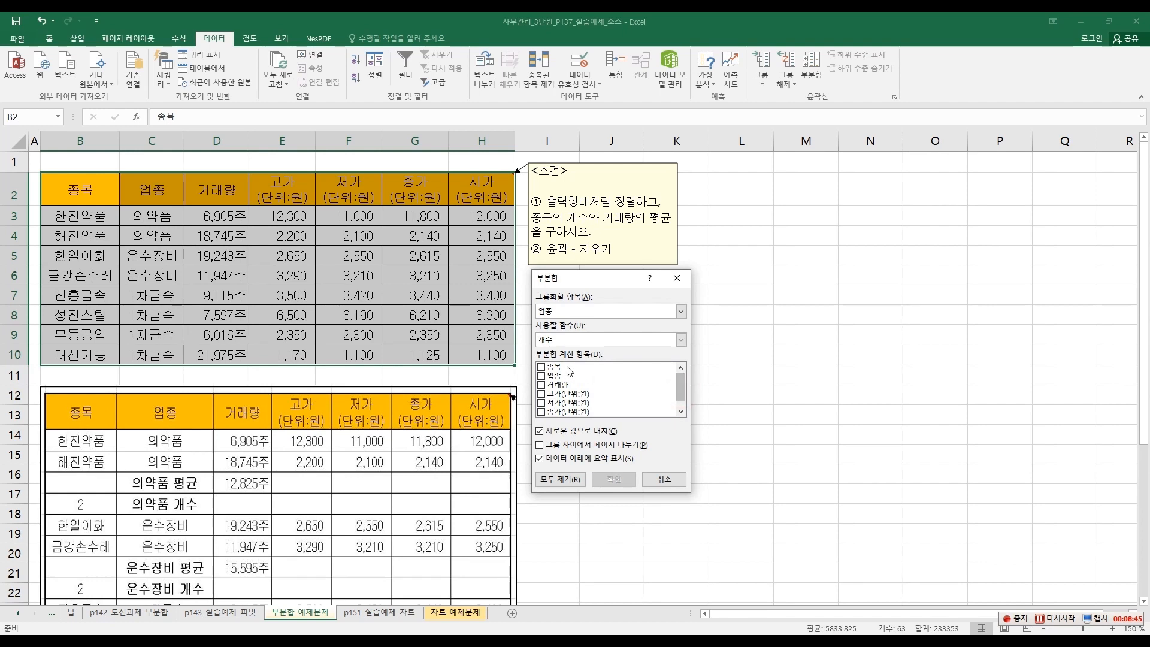
left_click(542, 367)
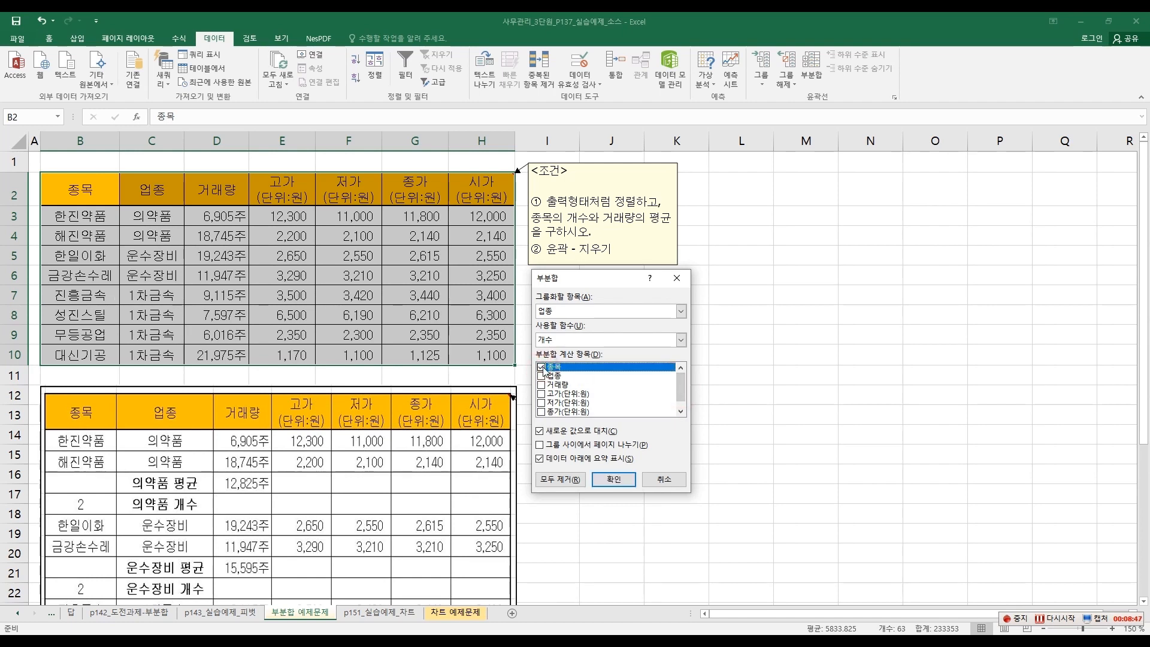
left_click(613, 479)
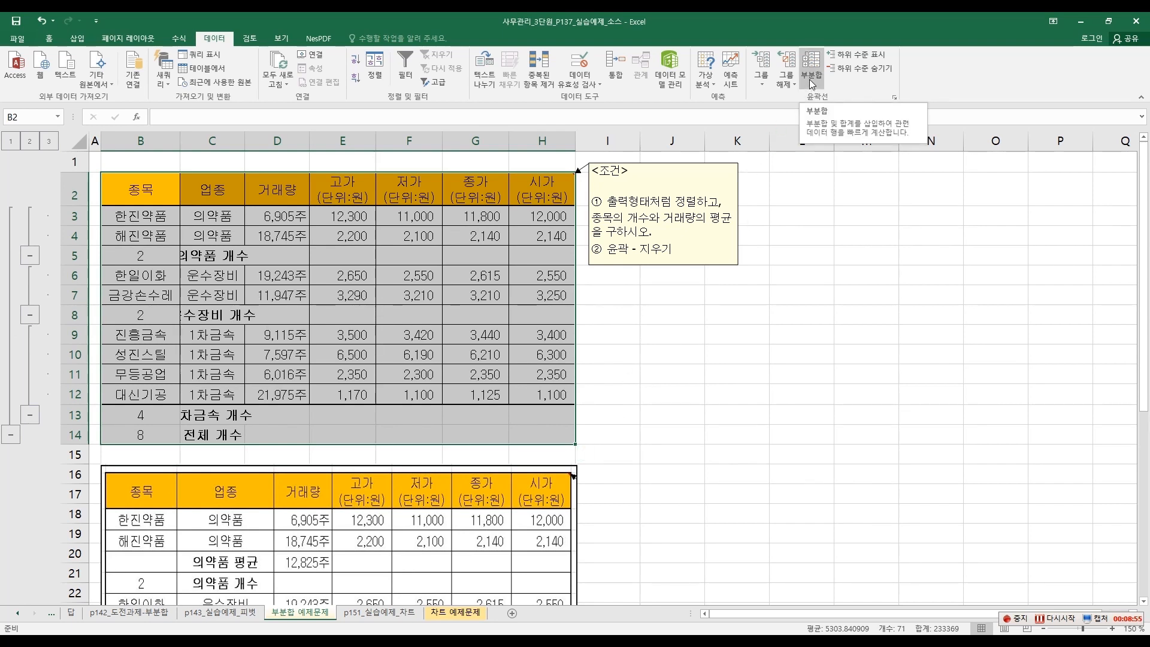
Add a second subtotal by 업종 with the 평균 function on 거래량 only, without replacing the existing subtotals
left_click(809, 79)
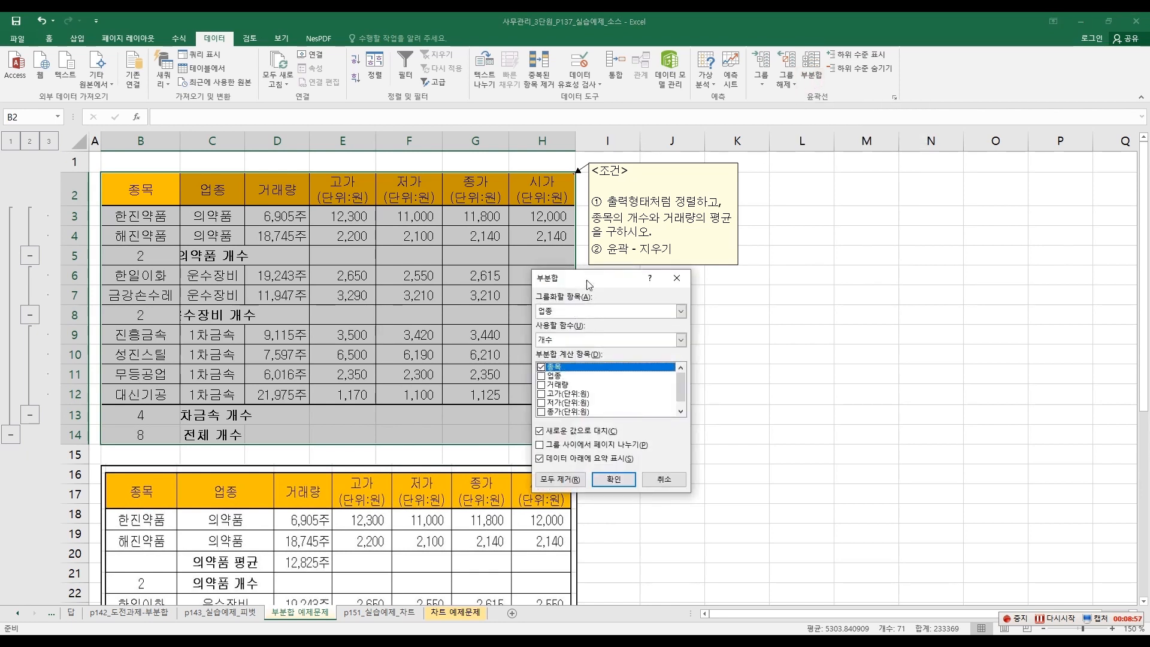
left_click_drag(584, 276, 661, 288)
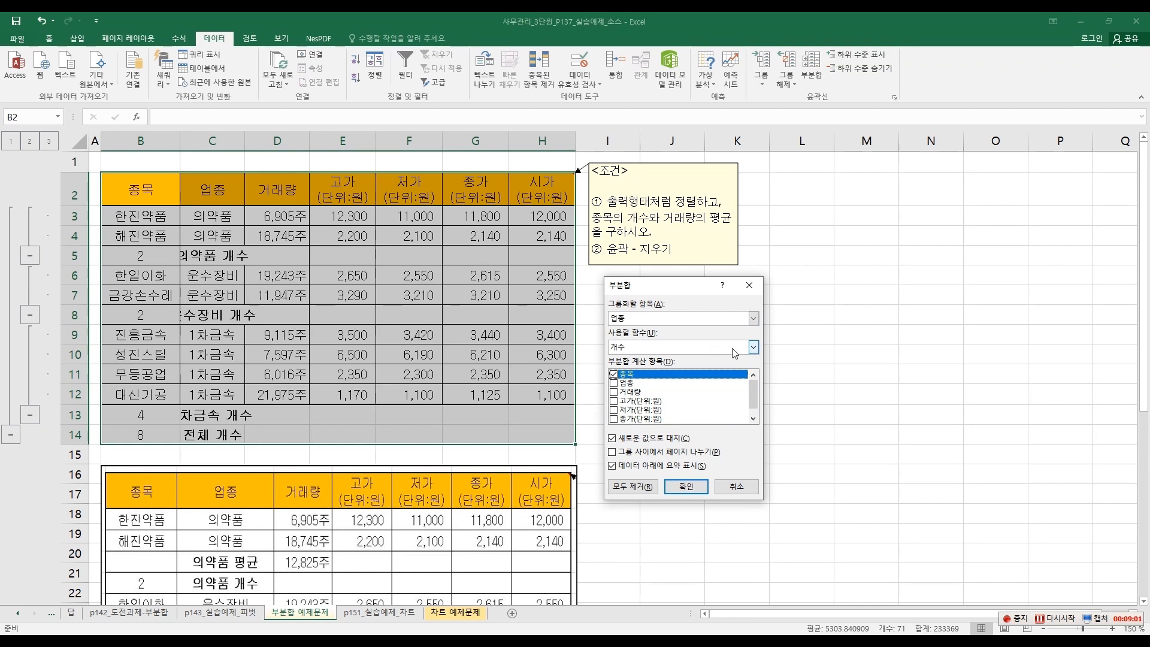
left_click(753, 347)
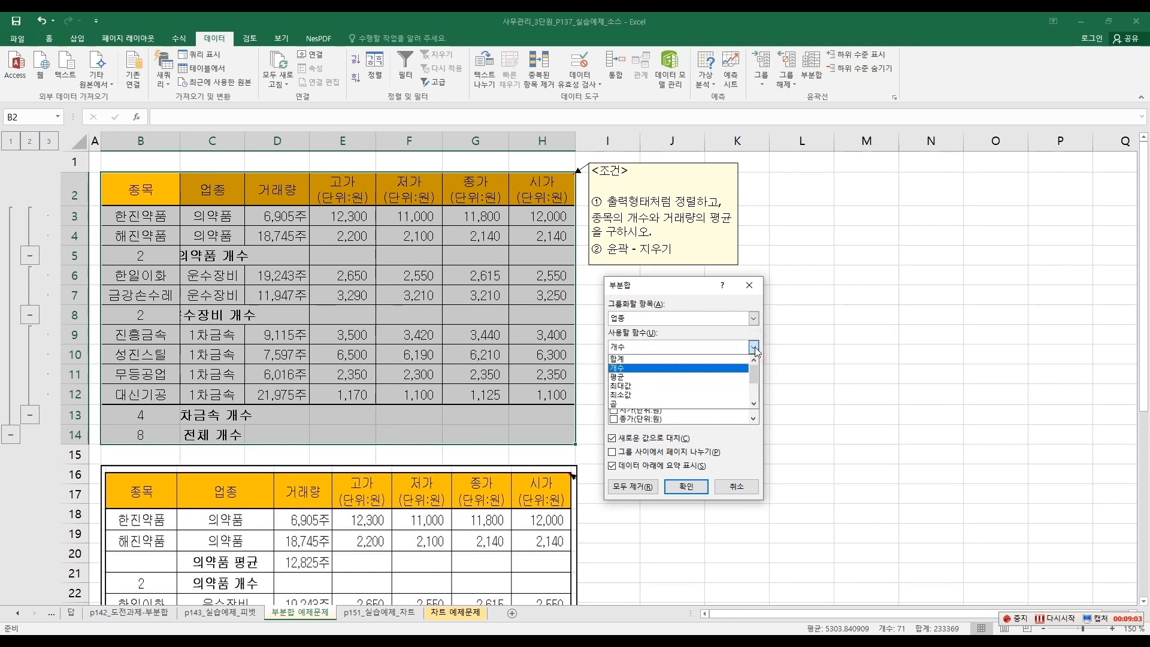
left_click(619, 377)
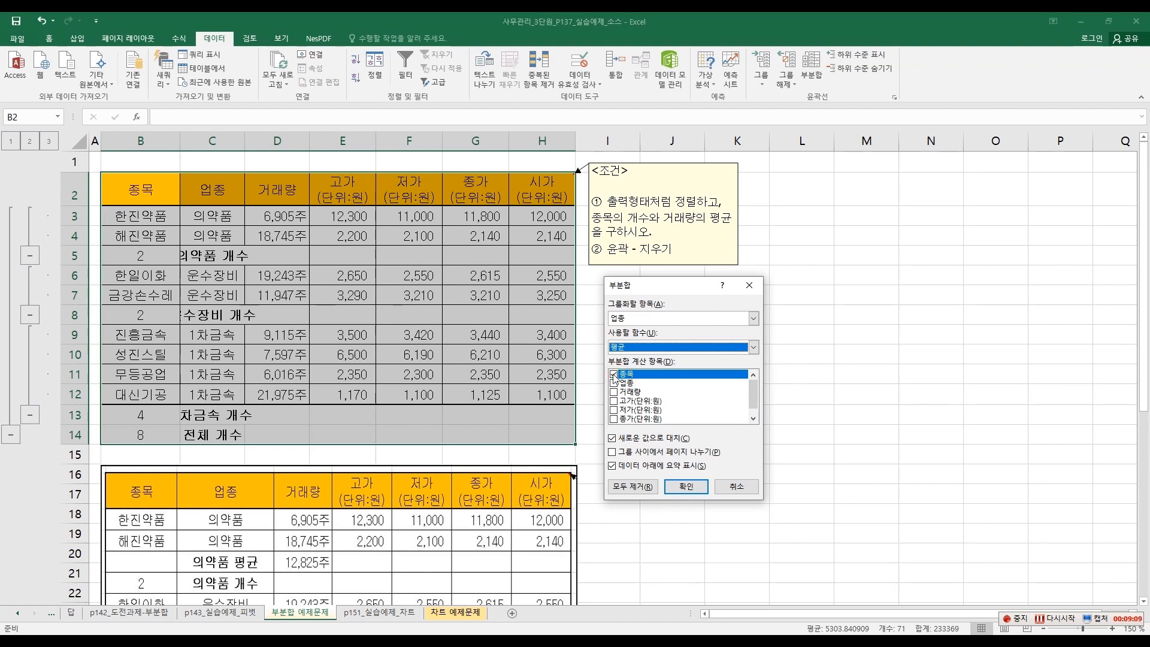
left_click(613, 375)
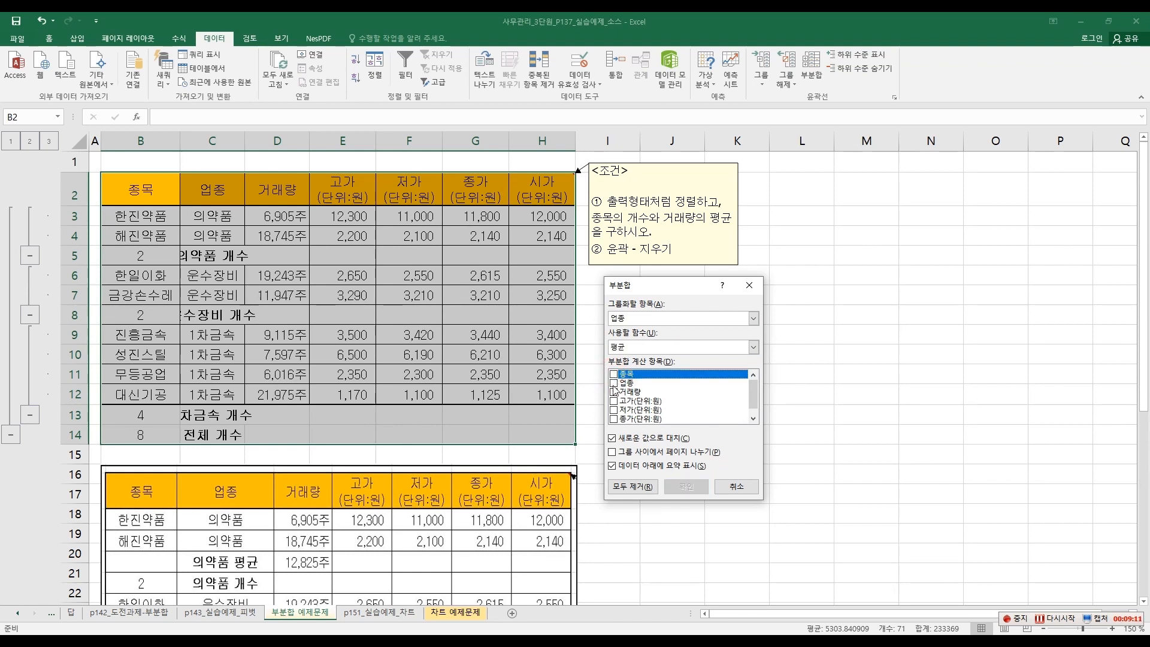
left_click(614, 393)
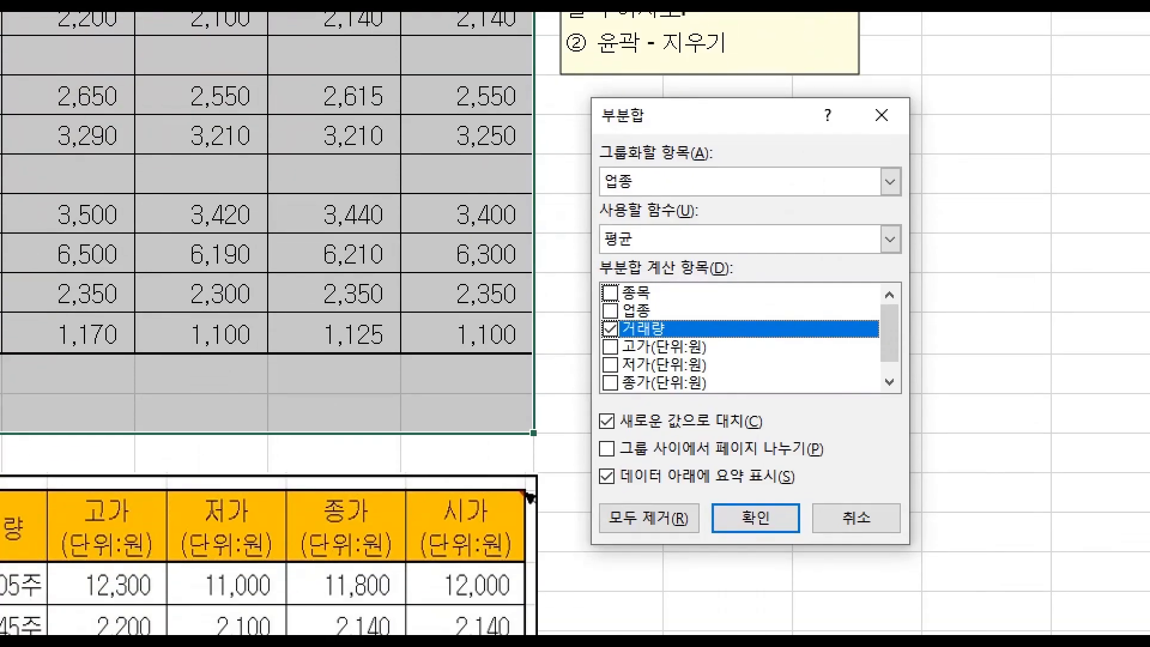
mouse_move(570, 406)
left_mouse_down()
mouse_move(665, 441)
mouse_move(760, 441)
mouse_move(778, 427)
mouse_move(794, 440)
left_mouse_up()
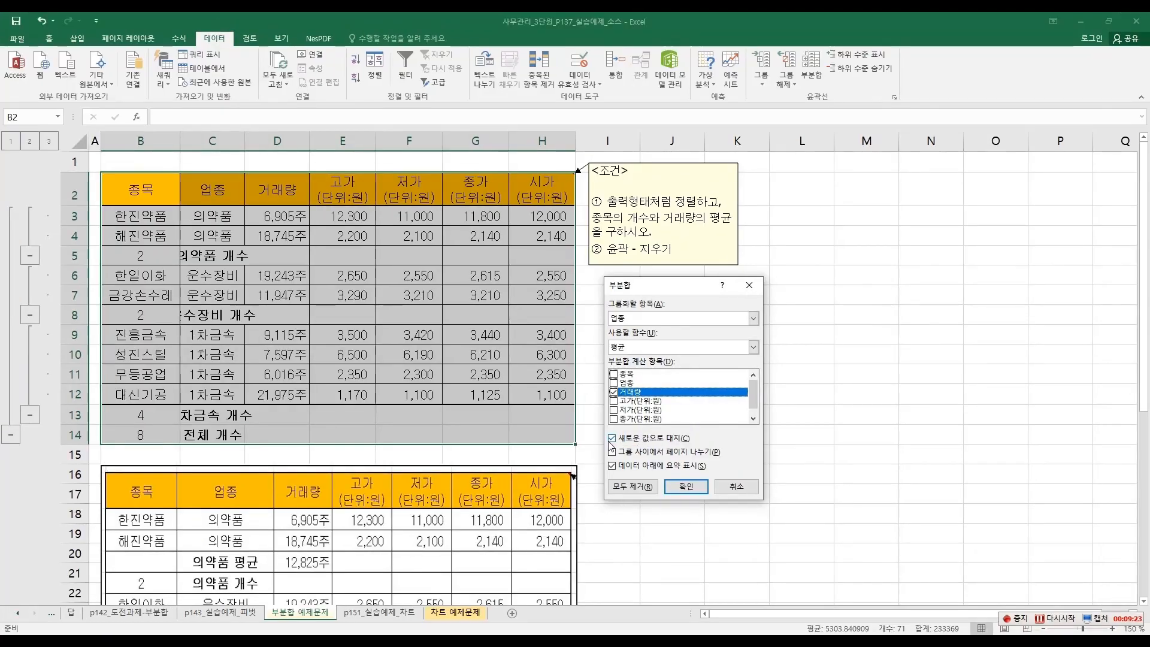
left_click(612, 438)
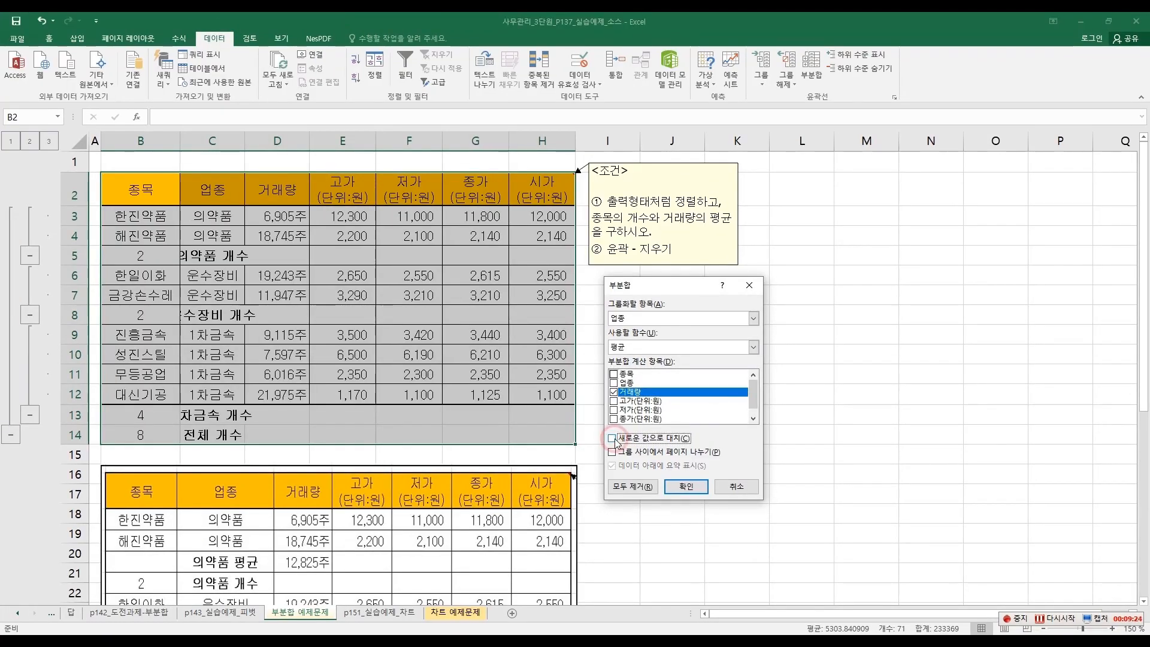
left_click(682, 485)
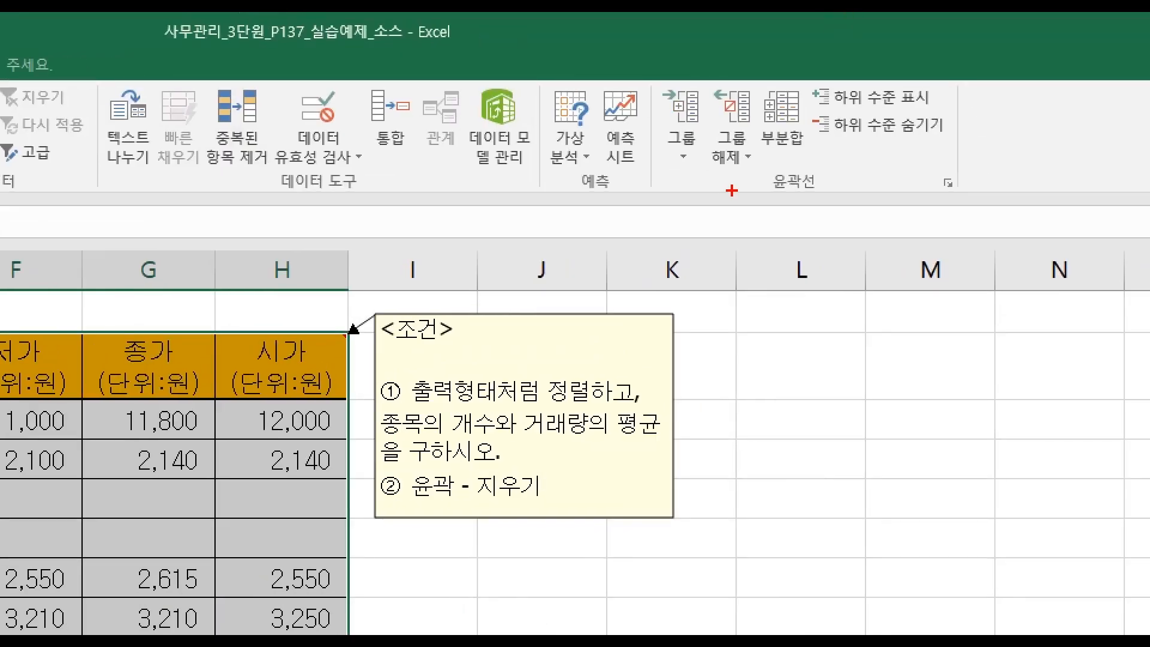
left_click_drag(752, 160, 834, 202)
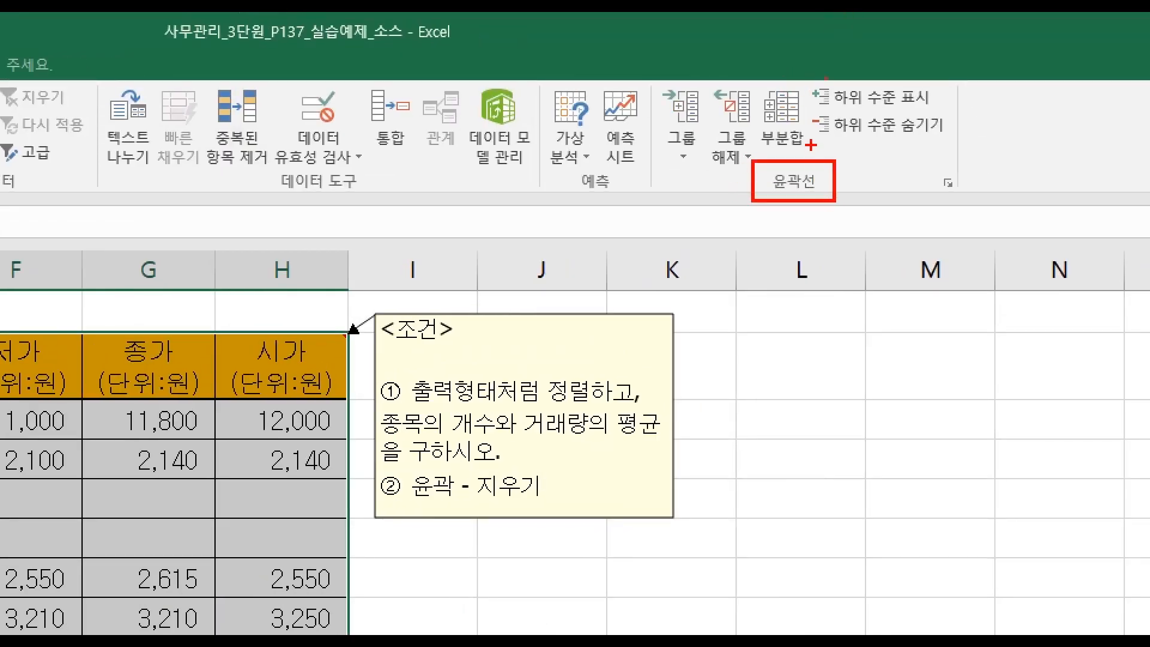
left_click_drag(811, 144, 834, 162)
mouse_move(718, 160)
left_mouse_down()
mouse_move(742, 133)
mouse_move(748, 167)
mouse_move(742, 157)
left_mouse_up()
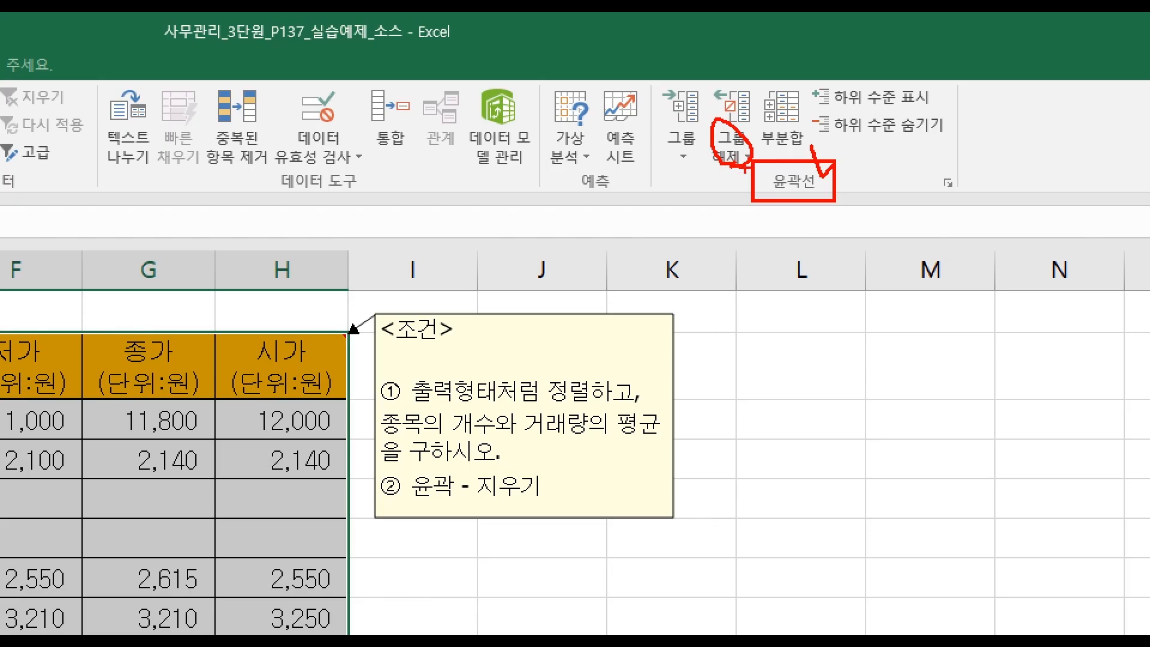
key("Escape")
left_click(795, 84)
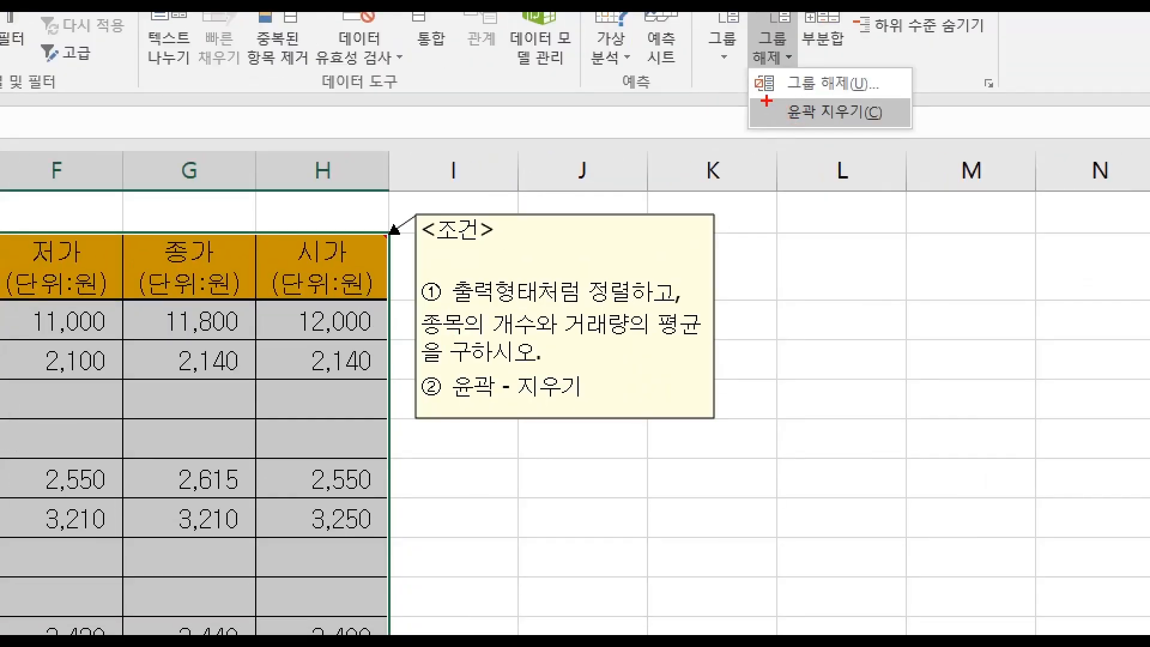
mouse_move(783, 105)
left_mouse_down()
mouse_move(845, 119)
mouse_move(955, 92)
left_mouse_up()
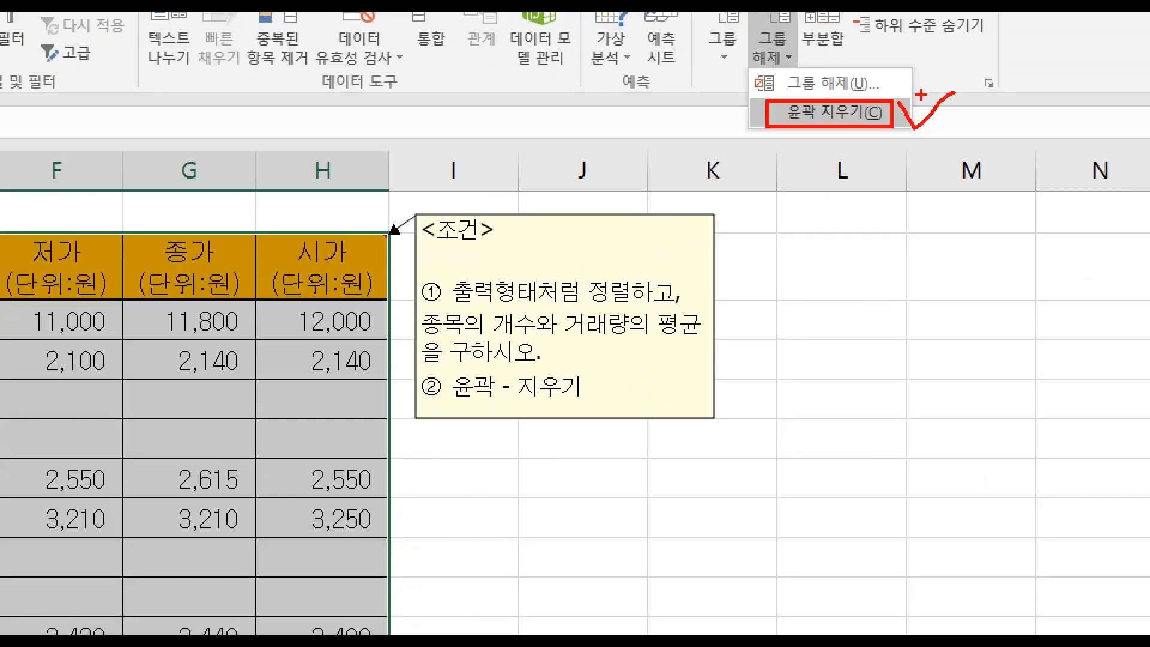
key("Escape")
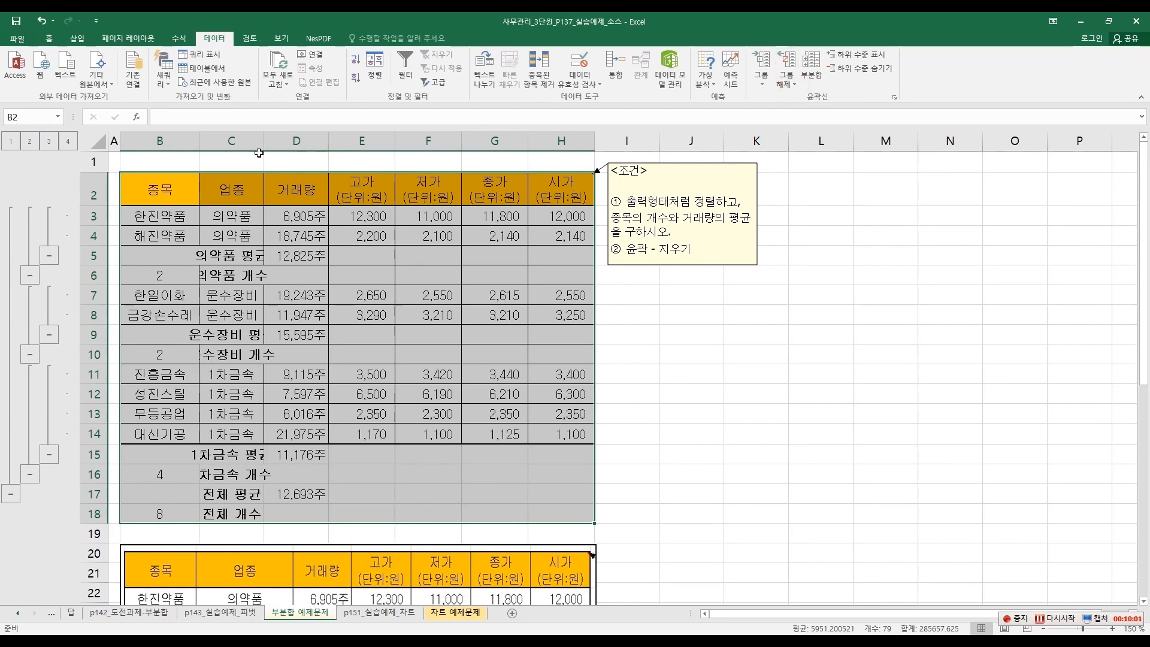
Collapse and re-expand the whole outline of the subtotalled stock table, and clear its outline
left_click(10, 495)
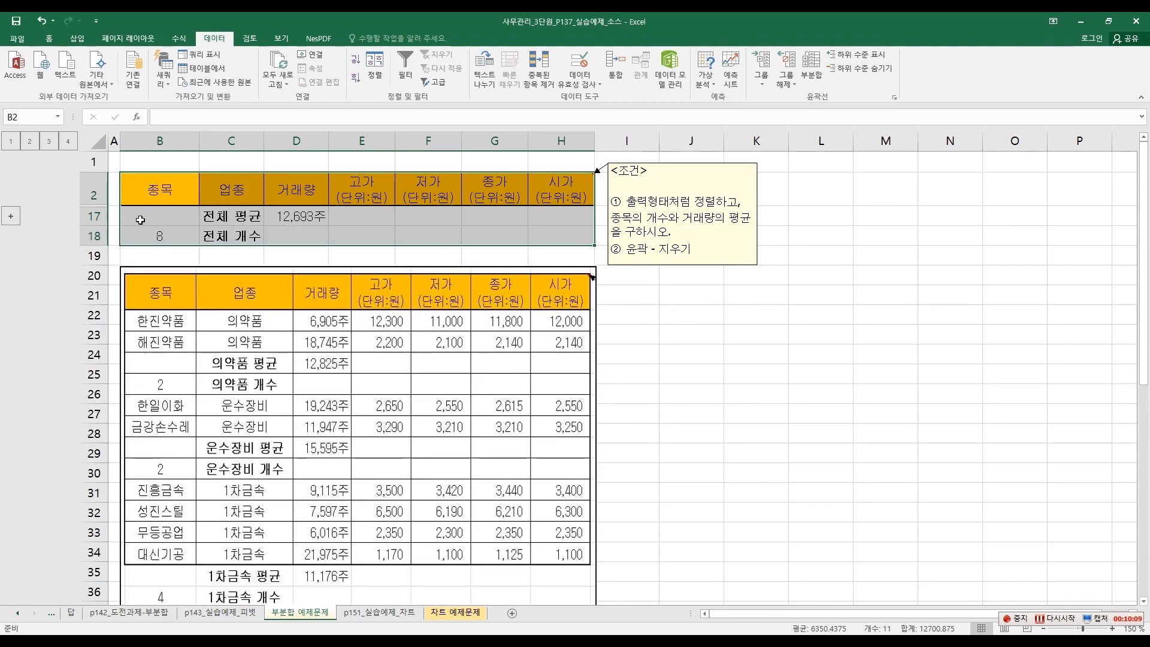
left_click(9, 222)
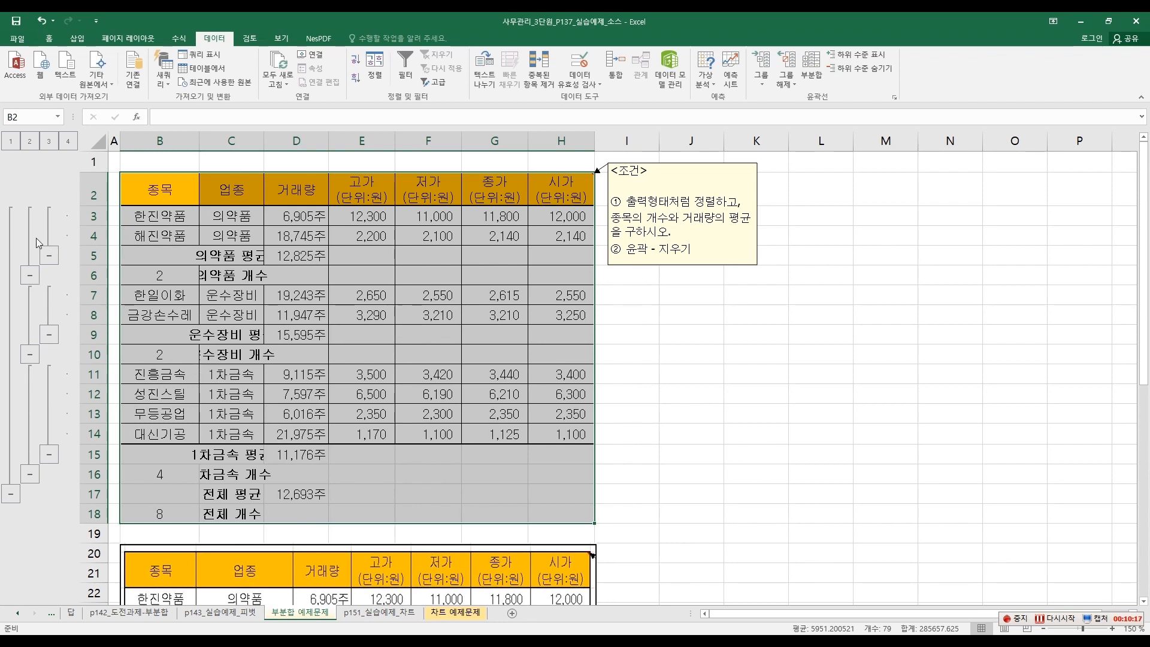
left_click(795, 85)
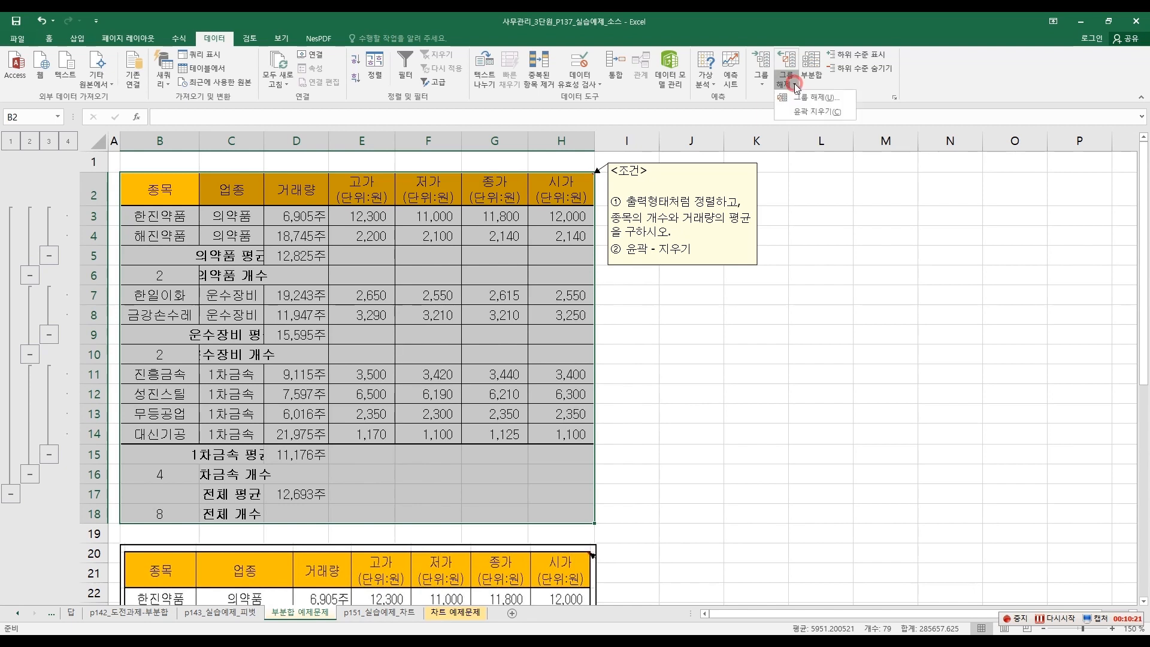
left_click(812, 112)
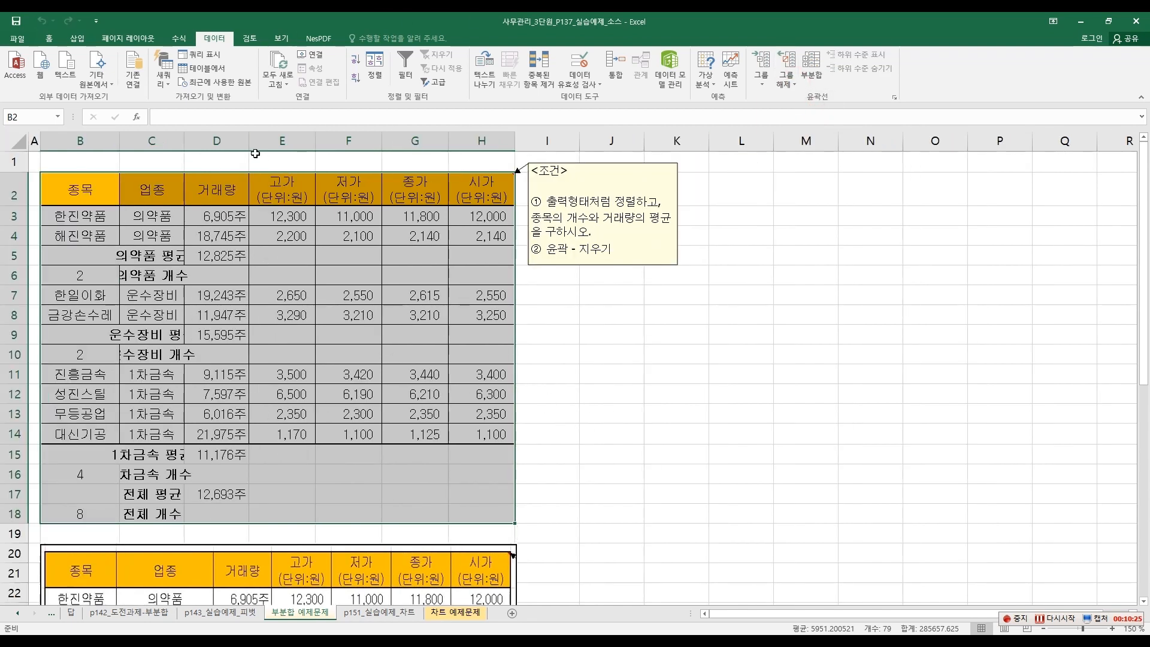
Widen column C to fit the 업종 평균 and 개수 labels, and compare the table with the sample output below
left_click_drag(185, 138, 227, 139)
left_click(611, 366)
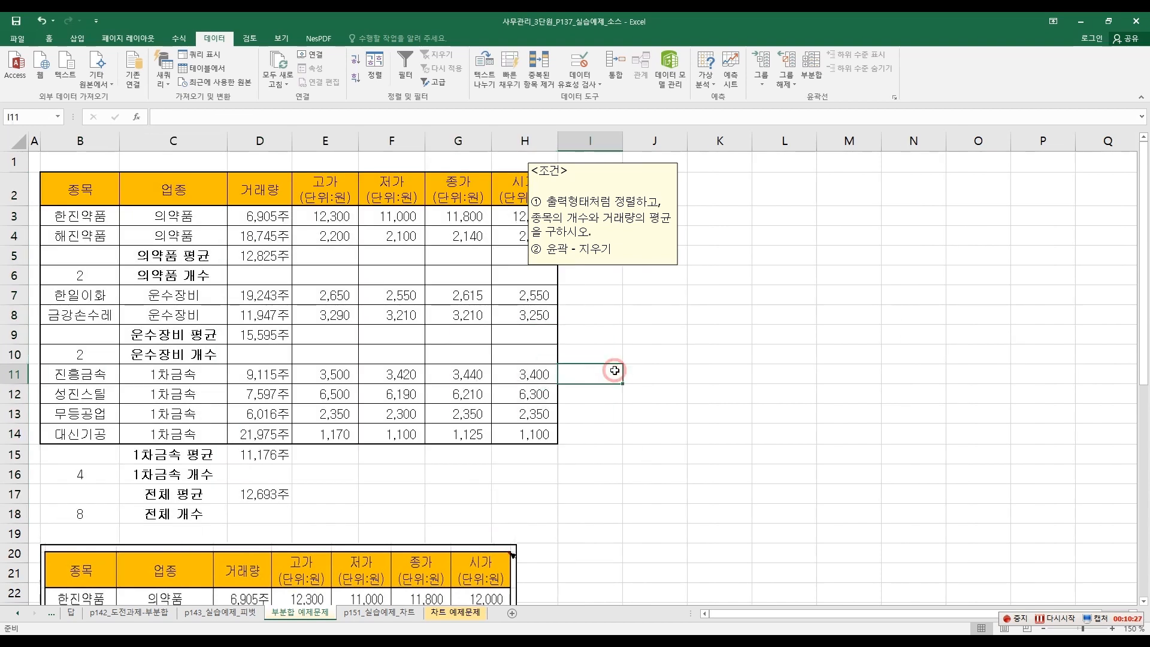
scroll(656, 356, "down", 2)
scroll(656, 356, "down", 3)
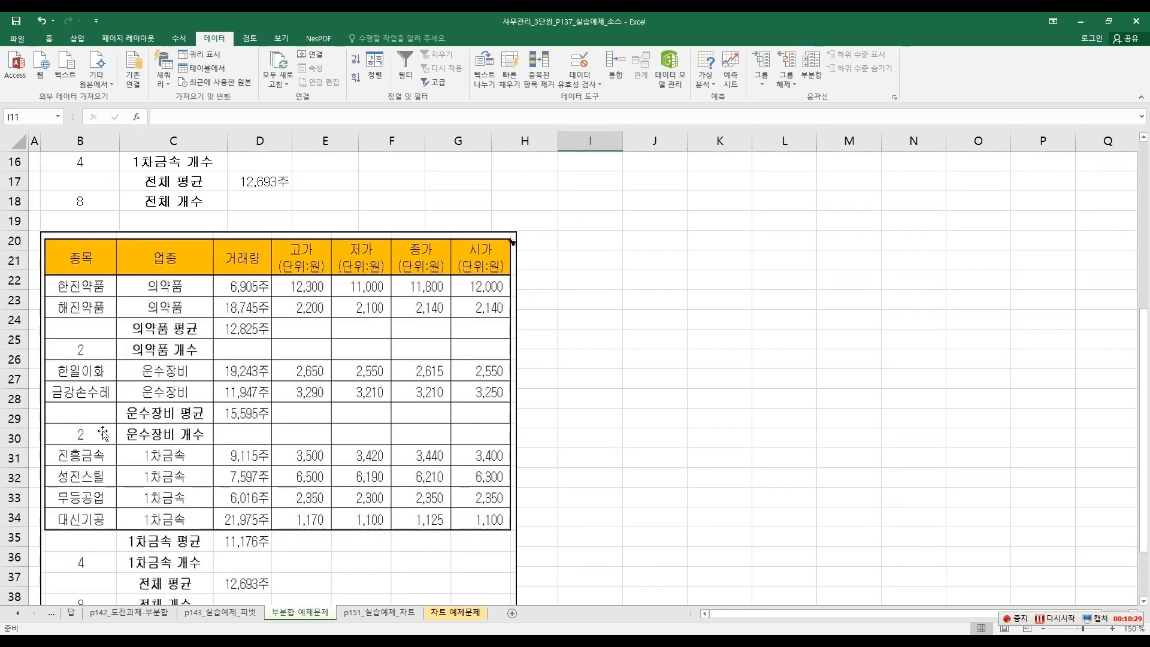
scroll(411, 347, "up", 5)
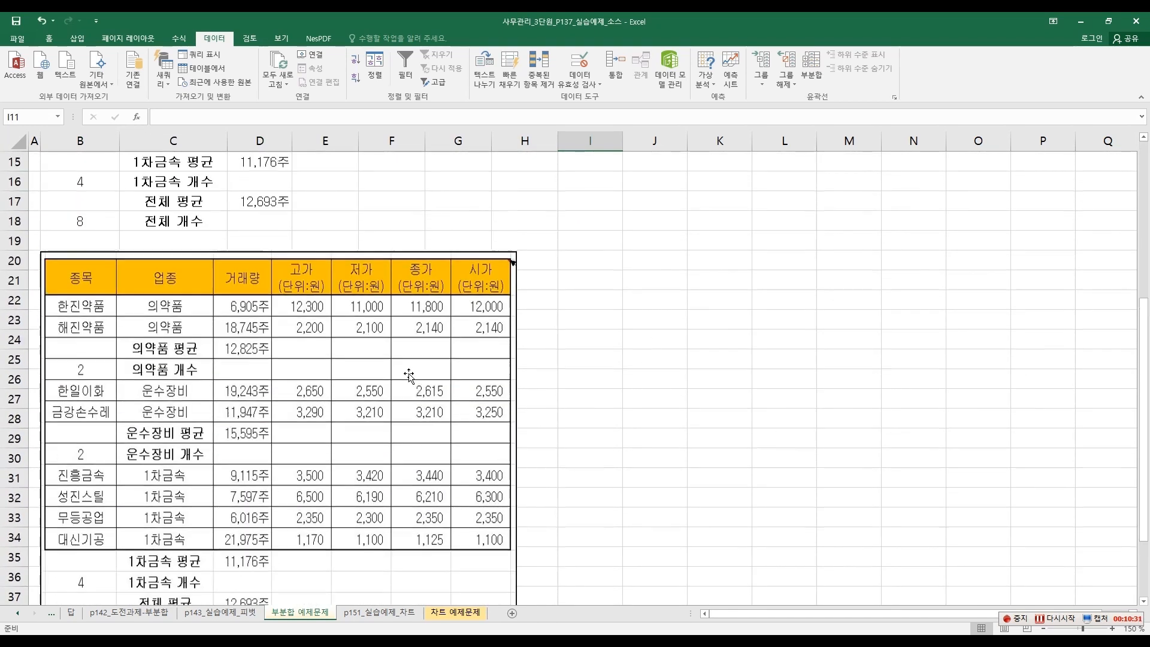
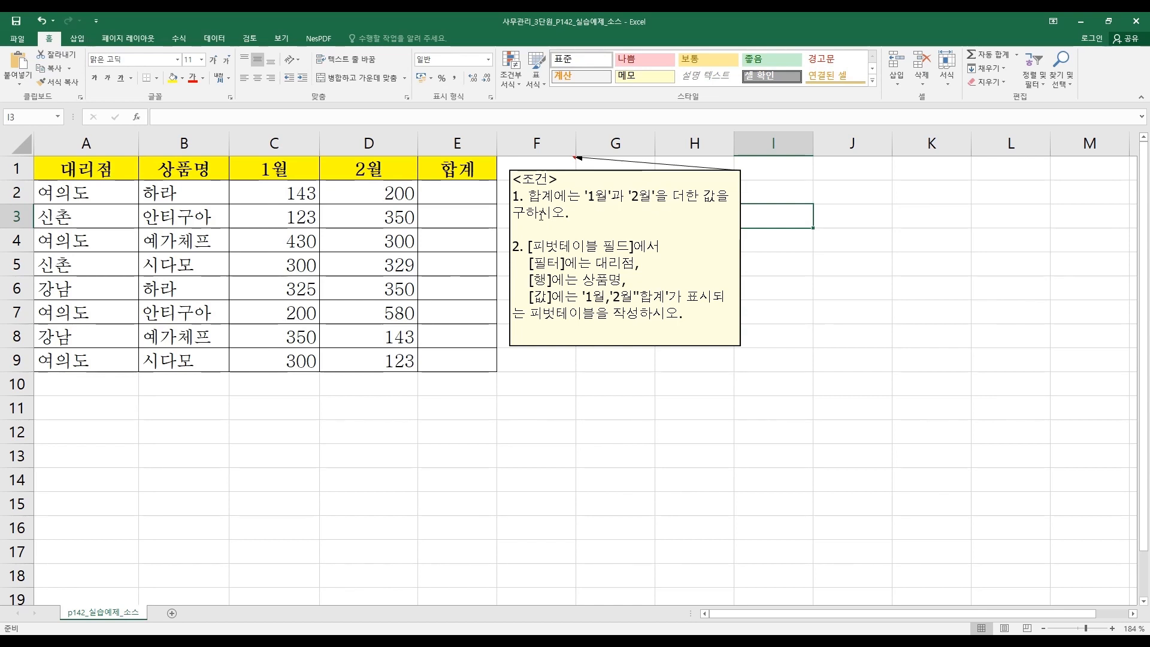
Enter the formula =sum(C2:D2) in E2 to add the first row's 1월 and 2월 values under 합계
left_click(464, 194)
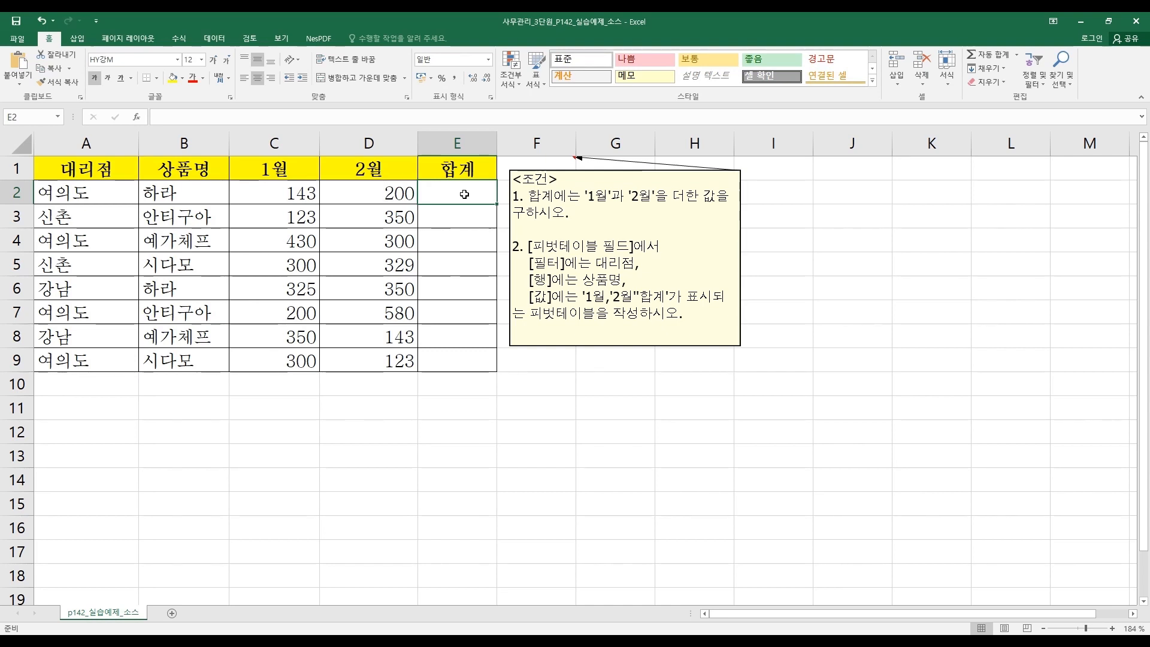
type("=")
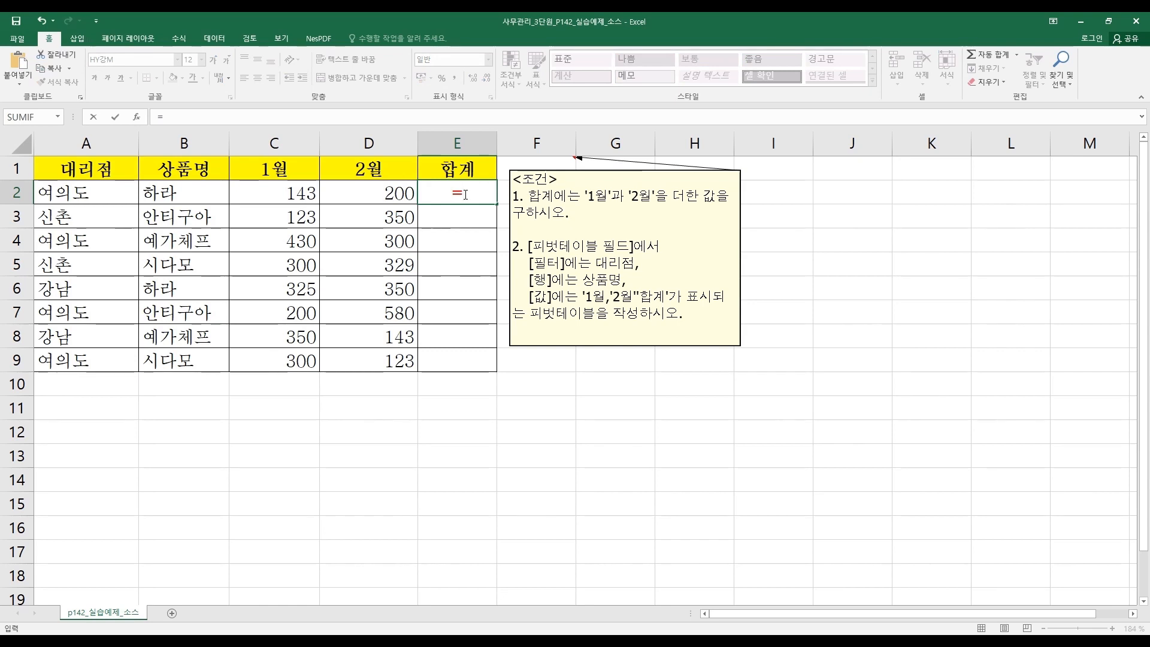
type("si")
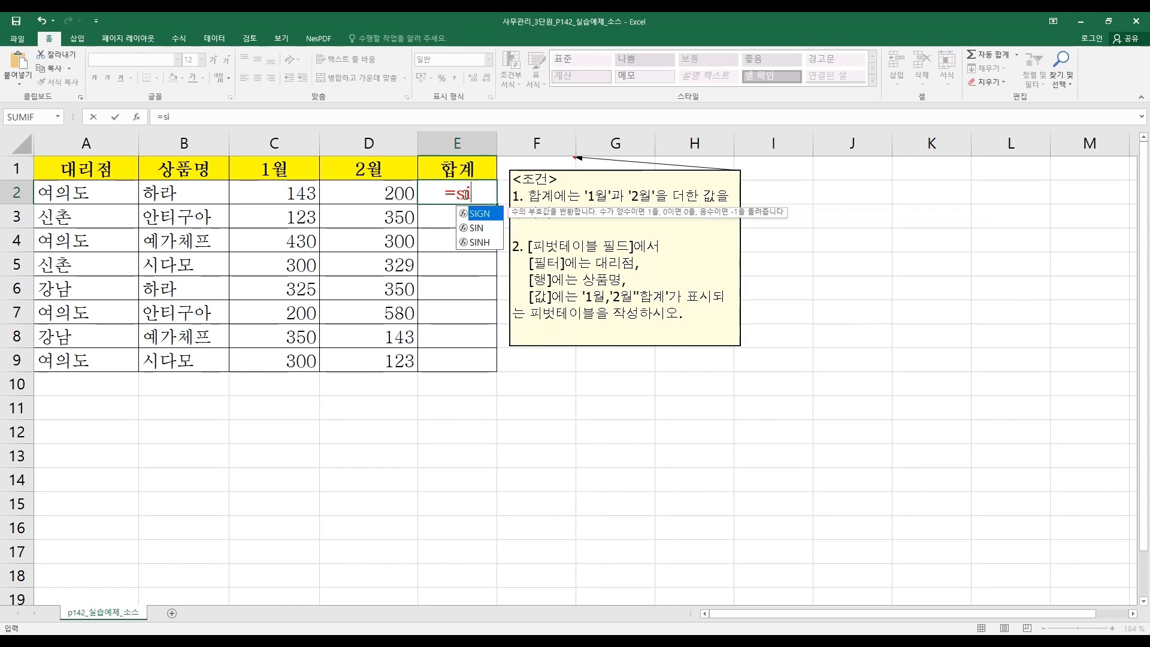
key("BackSpace")
type("um")
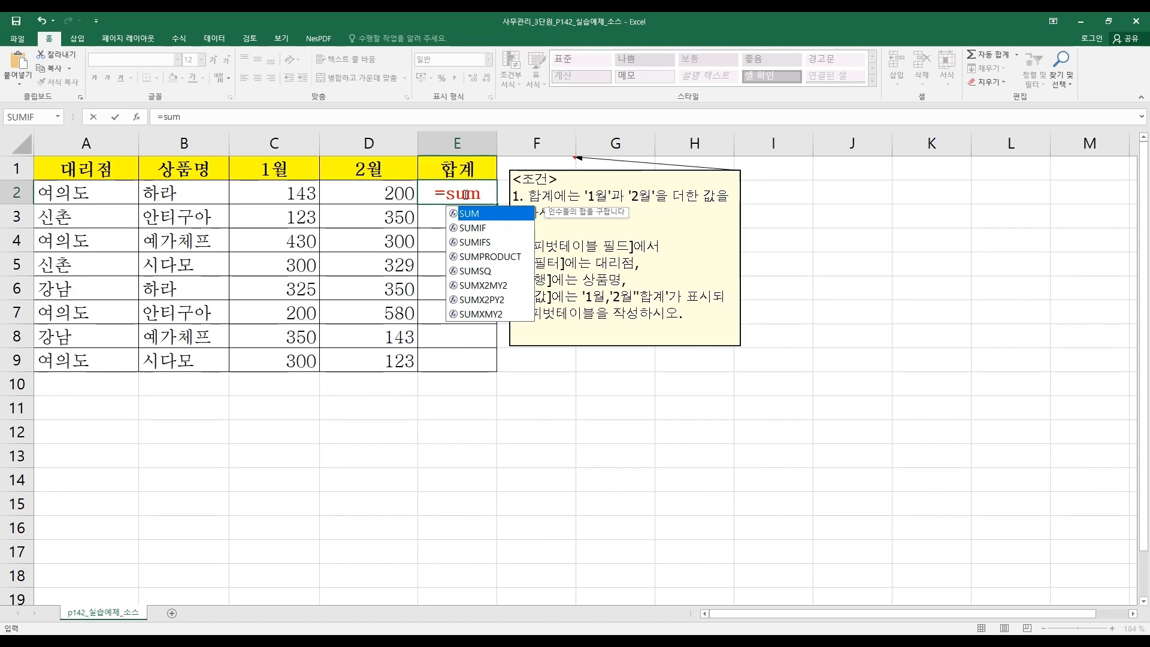
type("(")
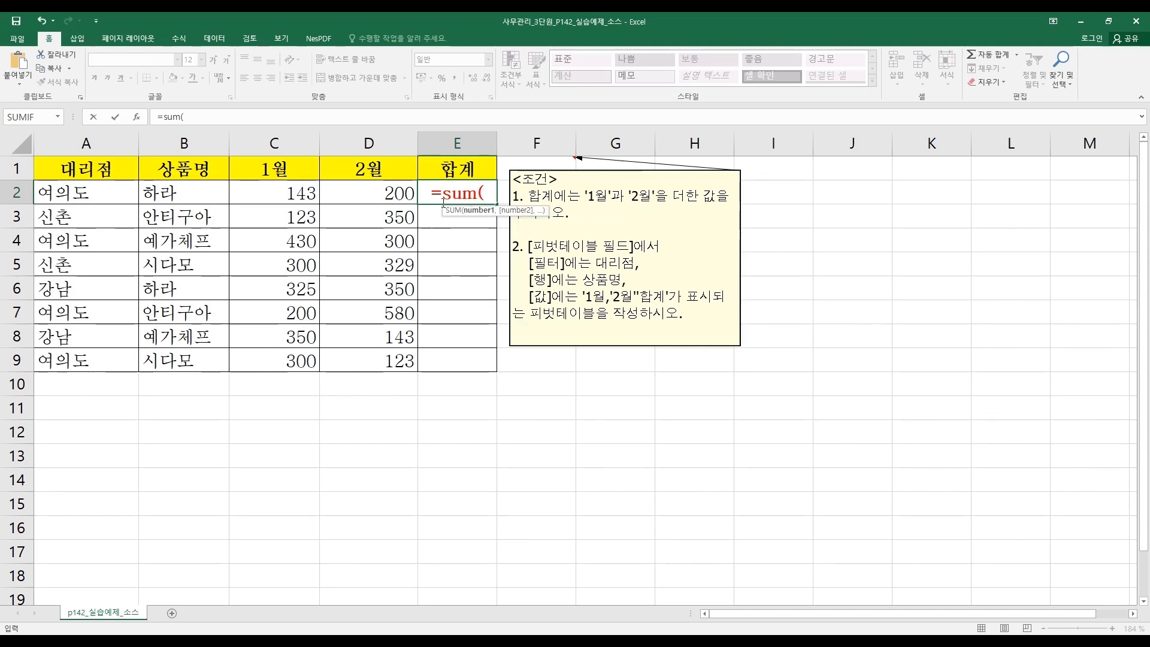
left_click_drag(304, 192, 347, 198)
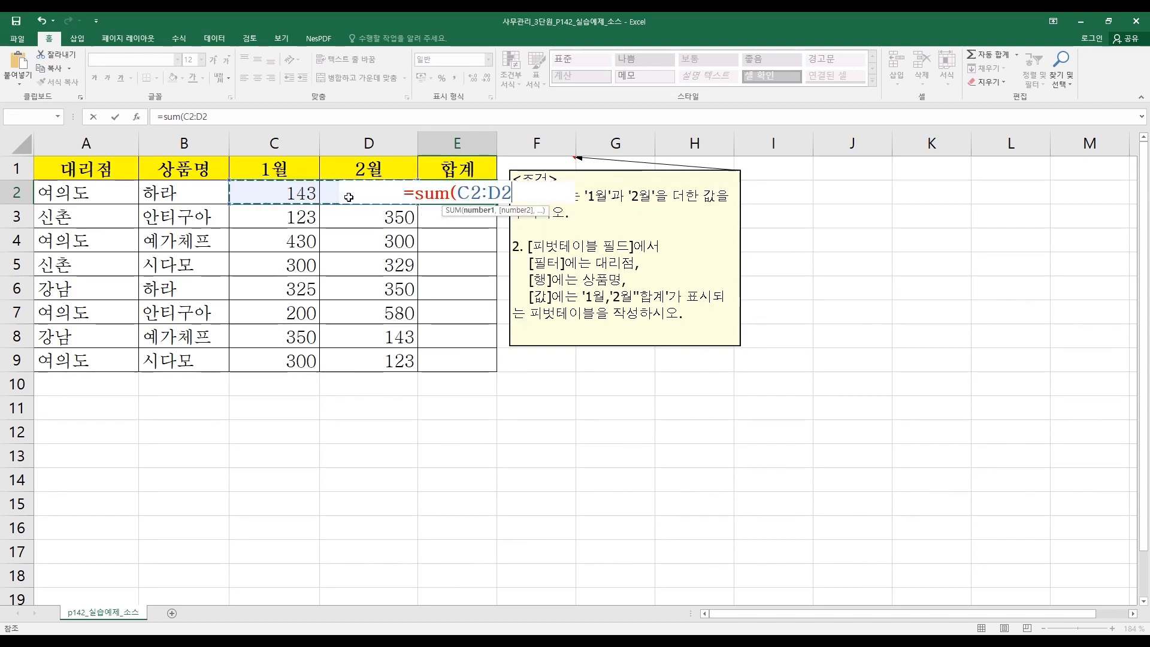
key("Return")
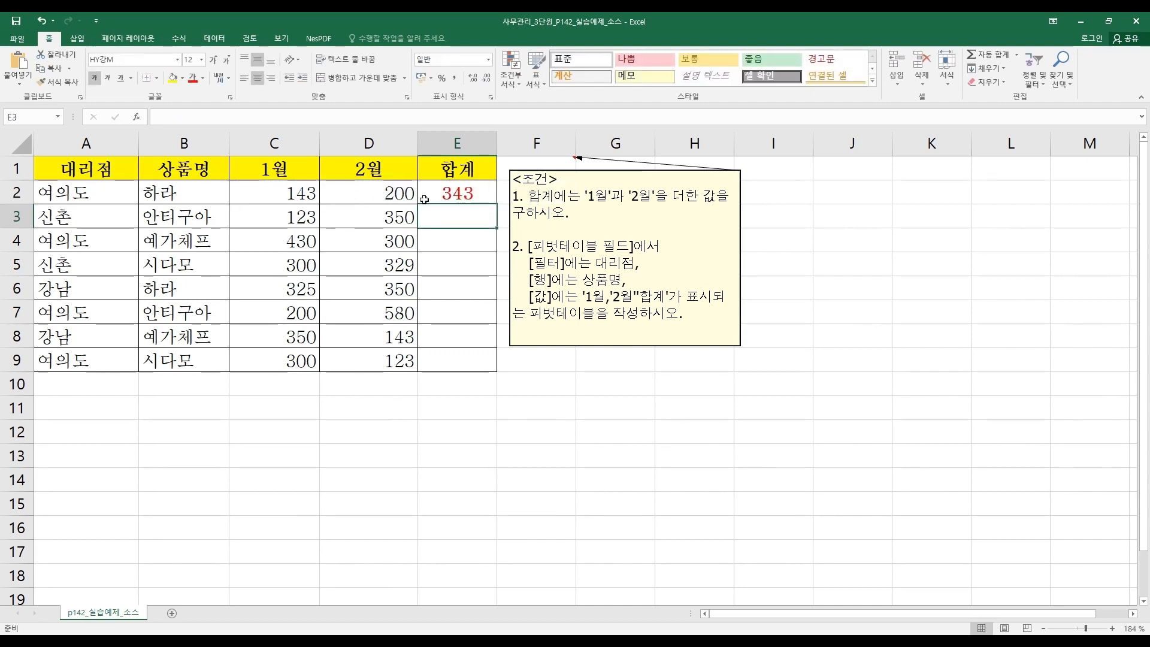
Copy the sum formula from E2 down through E9 to complete the 합계 column
left_click(455, 194)
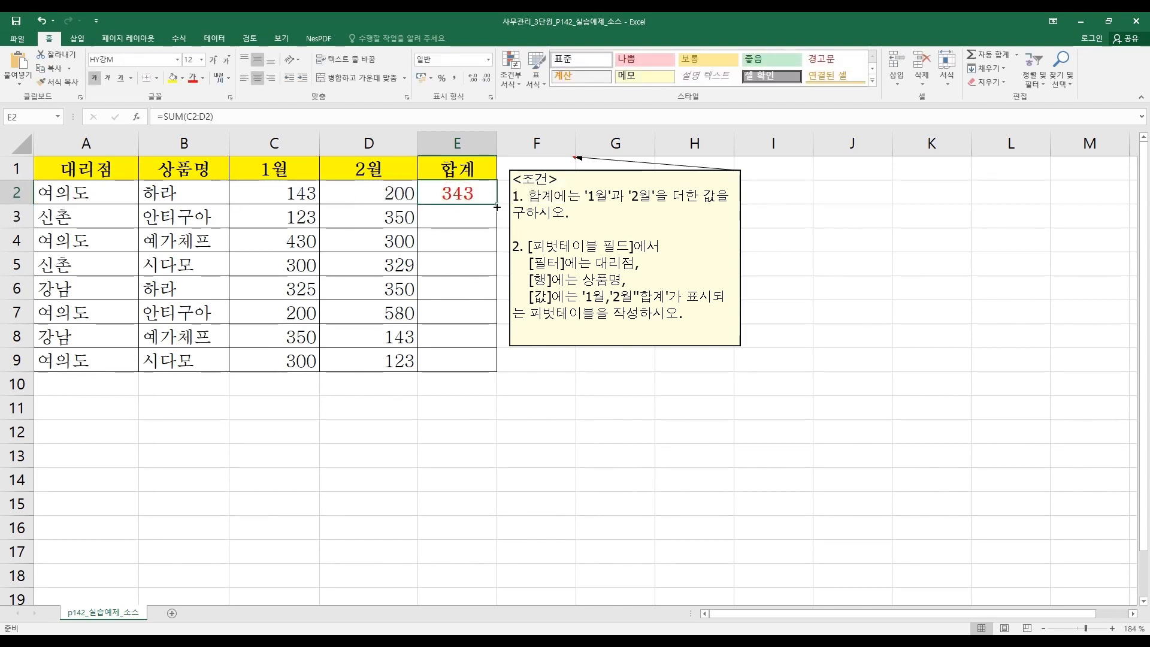
left_click_drag(496, 207, 496, 360)
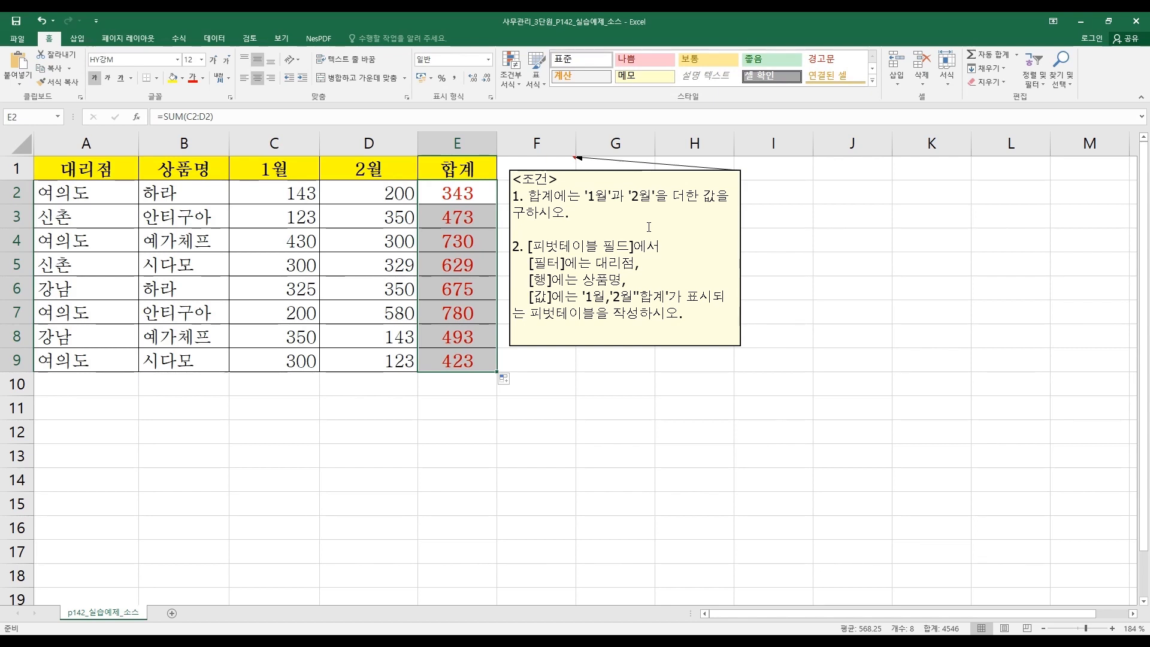
left_click(622, 248)
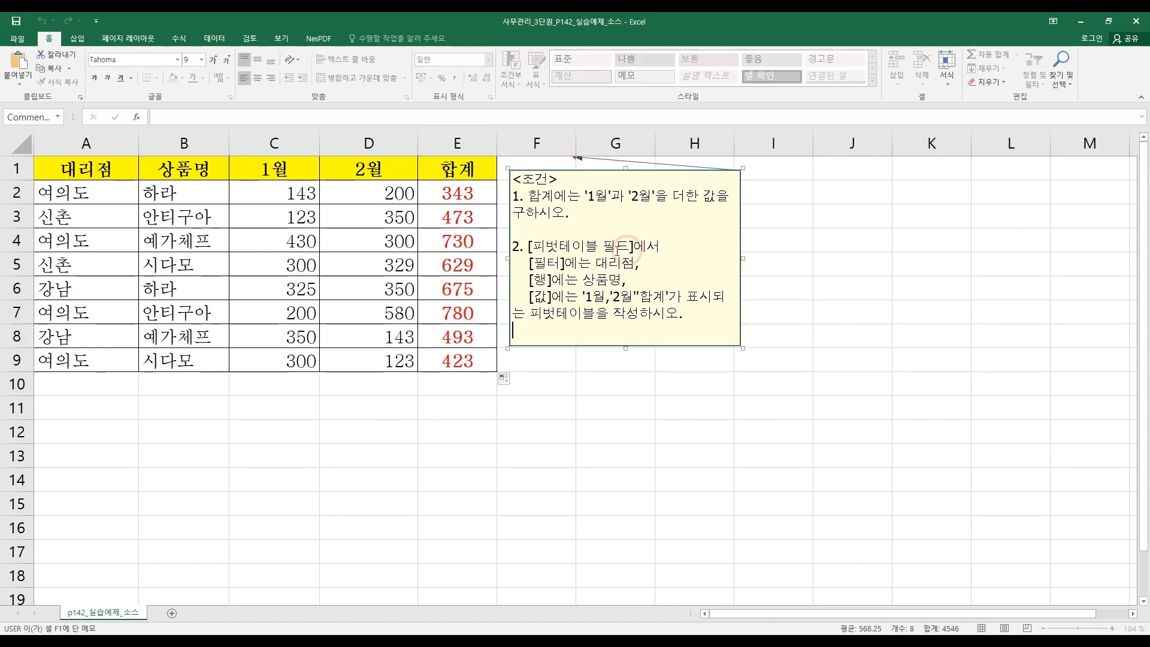
key("ctrl+End")
Start a pivot table from cell A12 and set its source range to A1:E9, including the headers
left_click(84, 424)
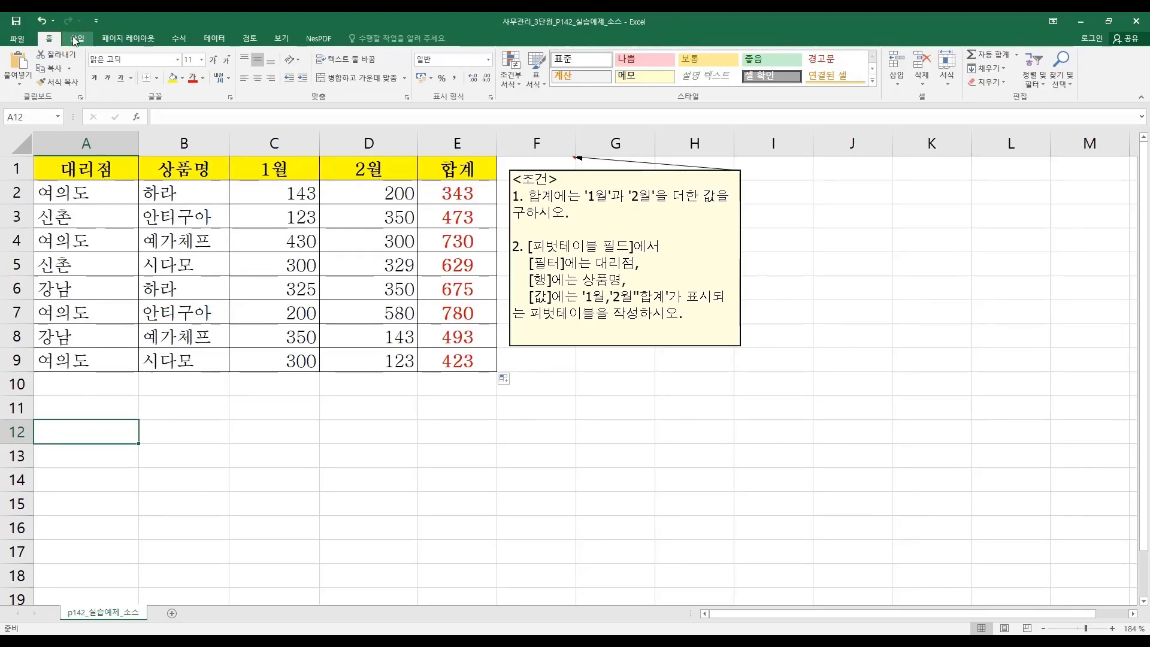
left_click(154, 64)
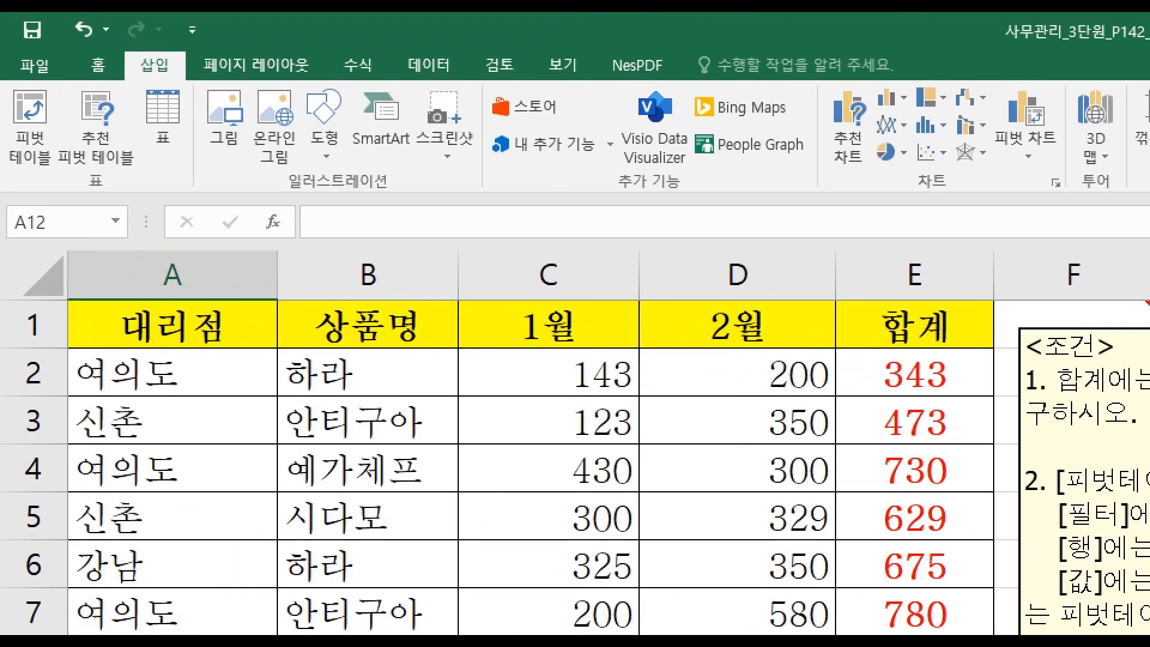
left_click_drag(60, 177, 122, 194)
left_click_drag(1, 62, 55, 172)
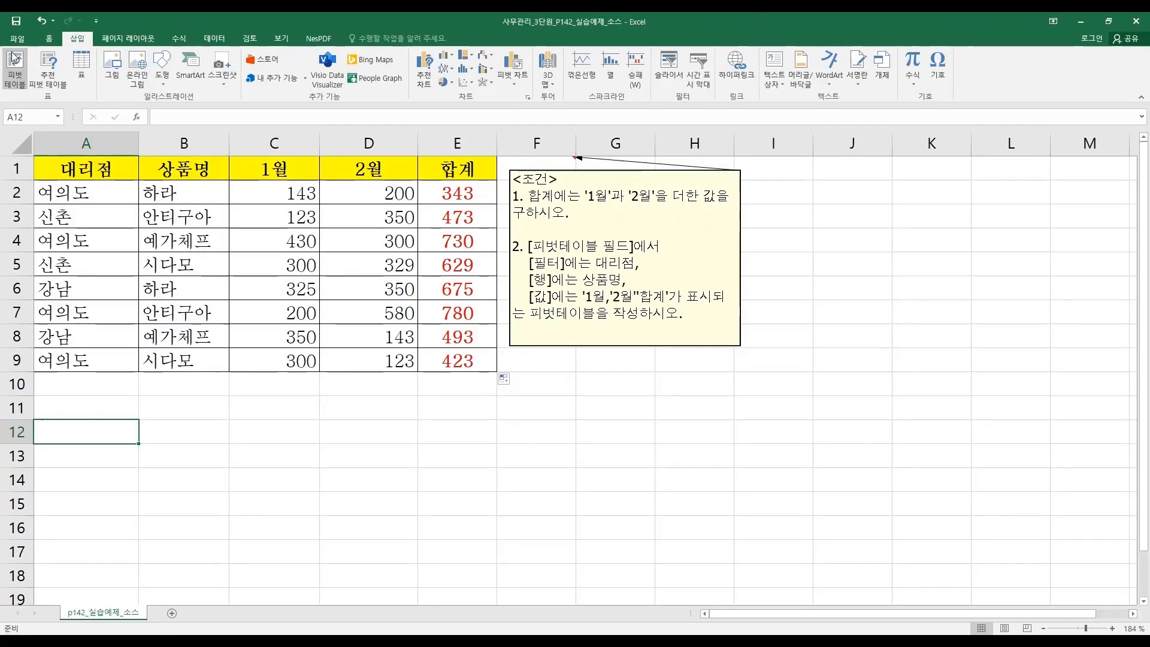
left_click(26, 106)
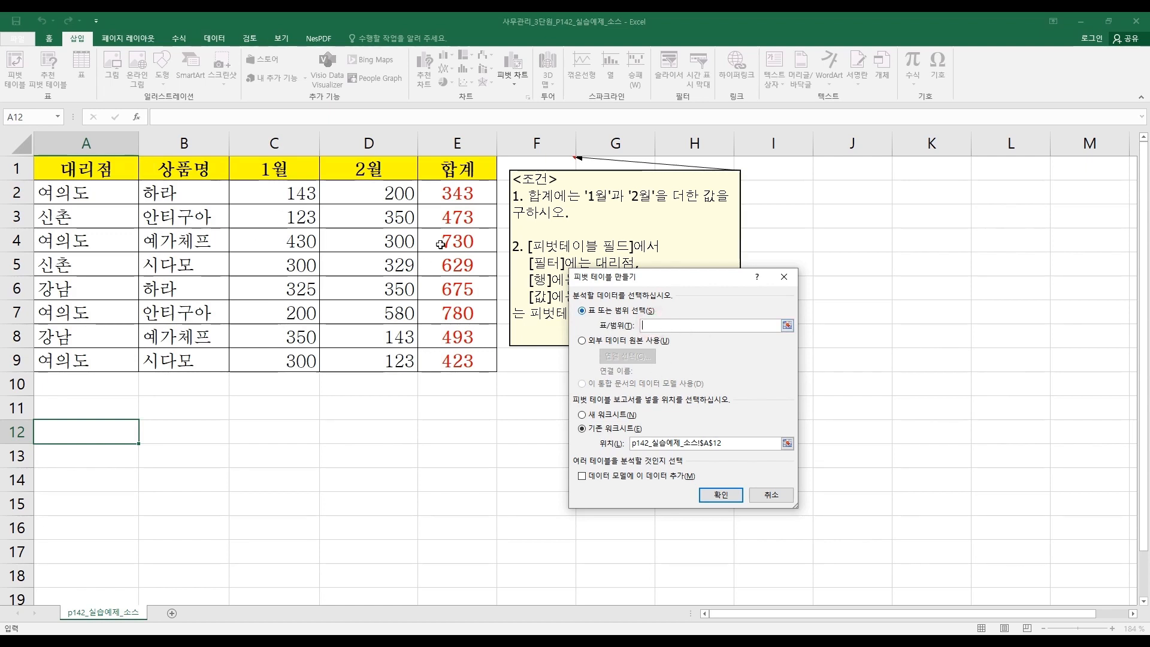
left_click_drag(80, 168, 434, 354)
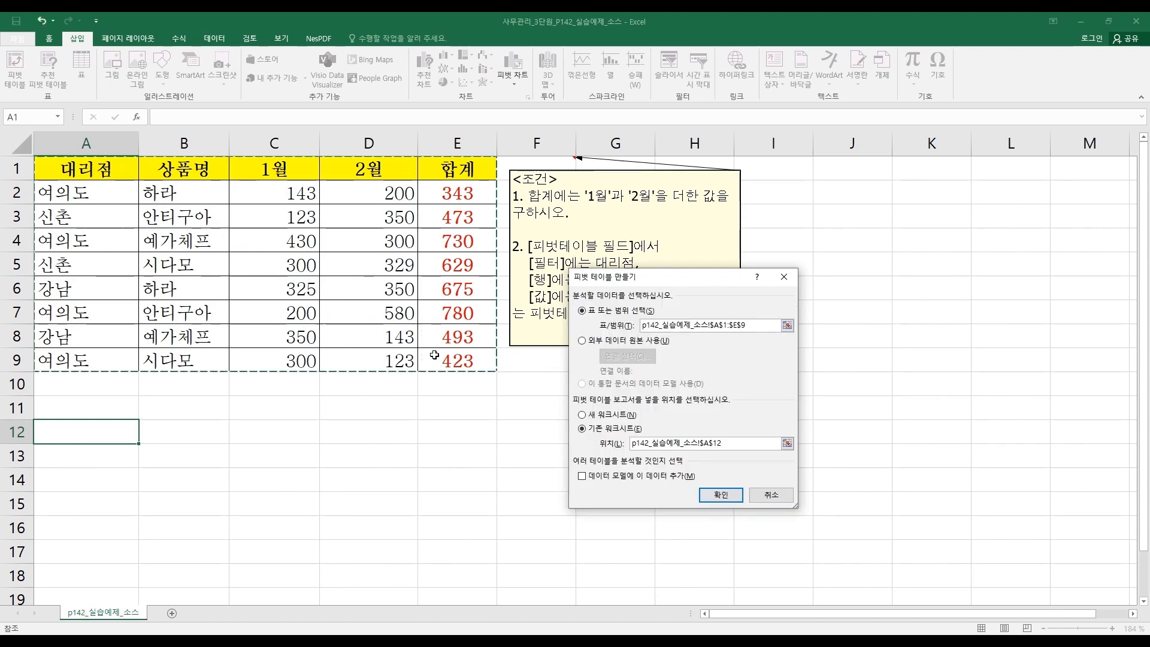
Set the pivot table location to cell A13 of the existing worksheet and create it
left_click(591, 428)
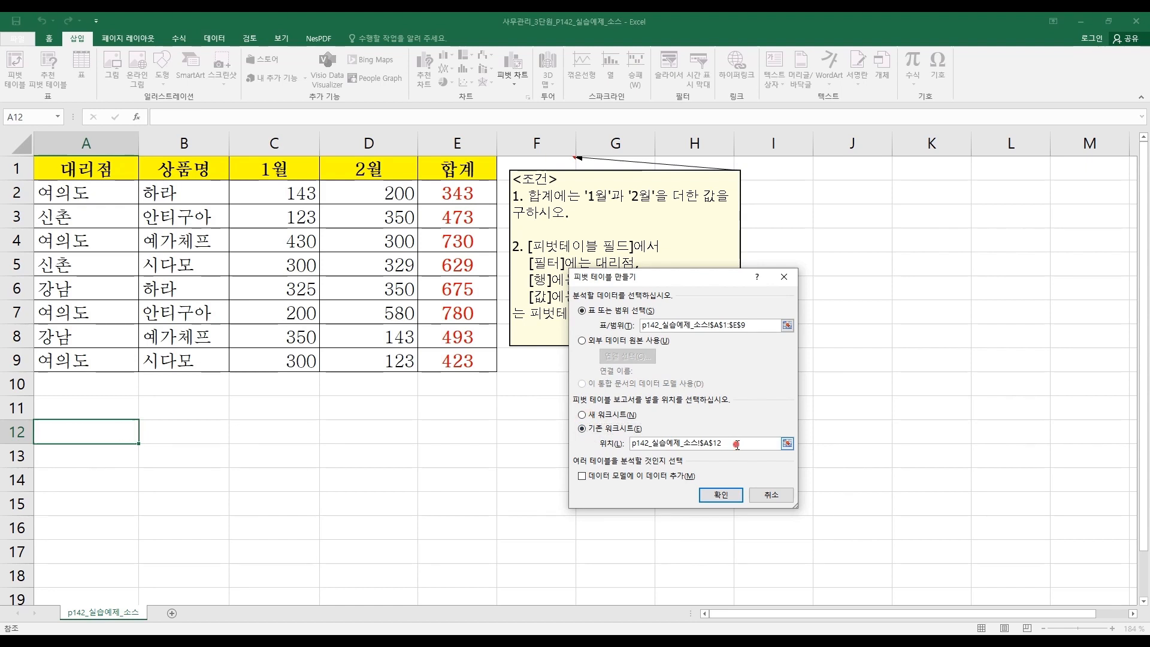
left_click_drag(727, 443, 560, 434)
key("BackSpace")
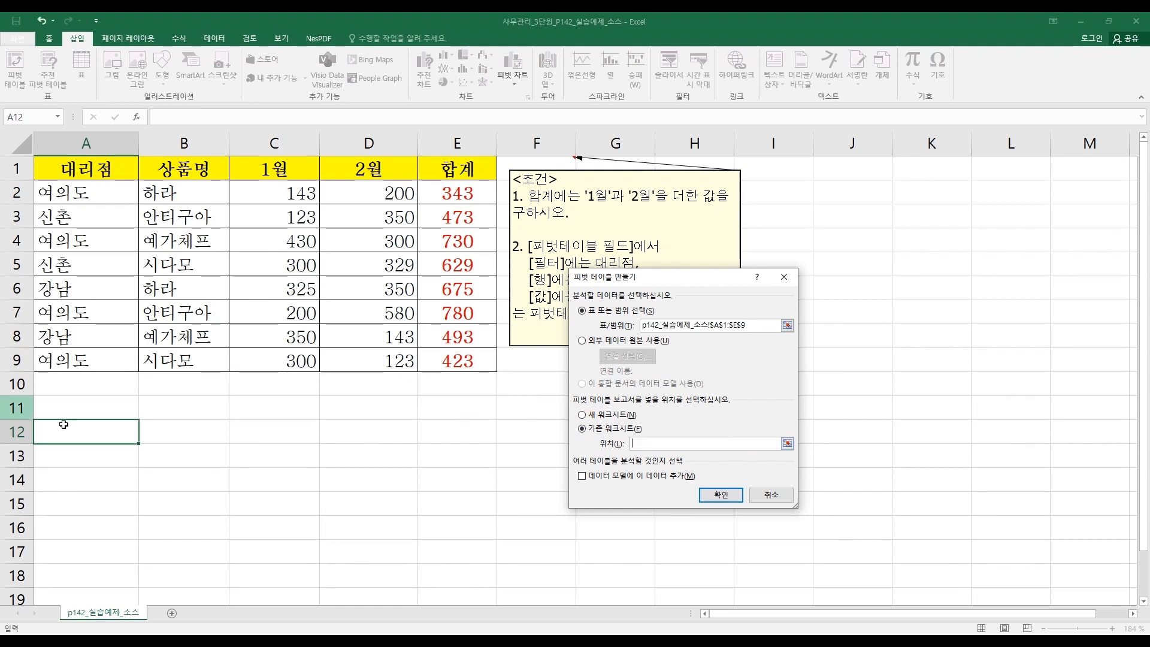
left_click(70, 459)
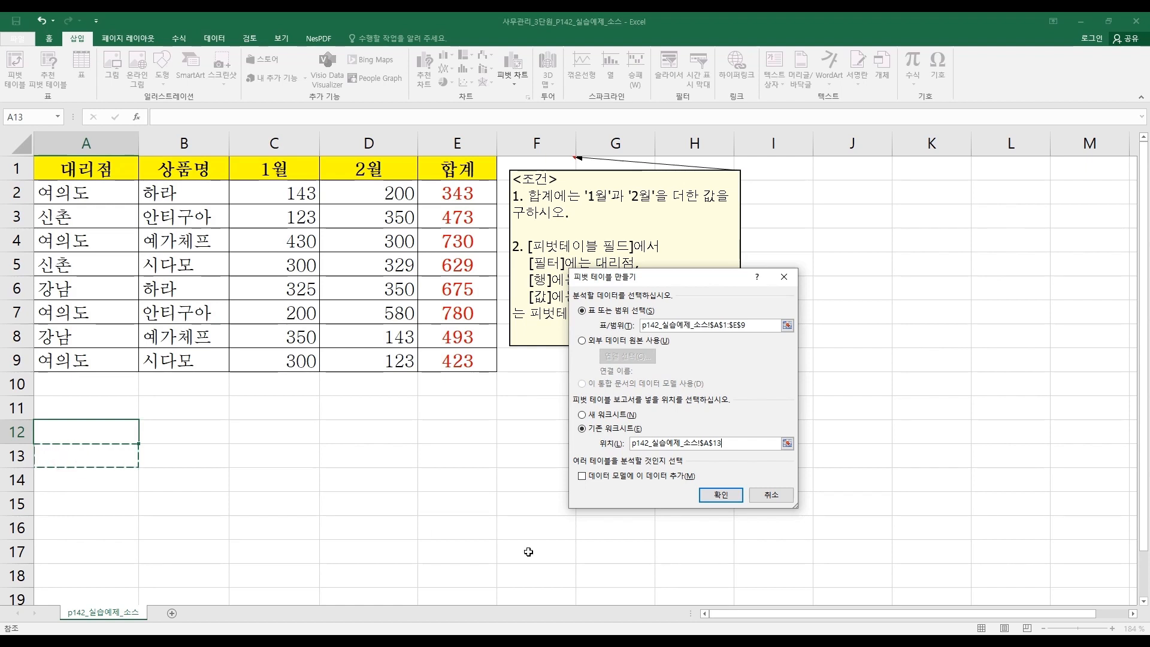
left_click(721, 495)
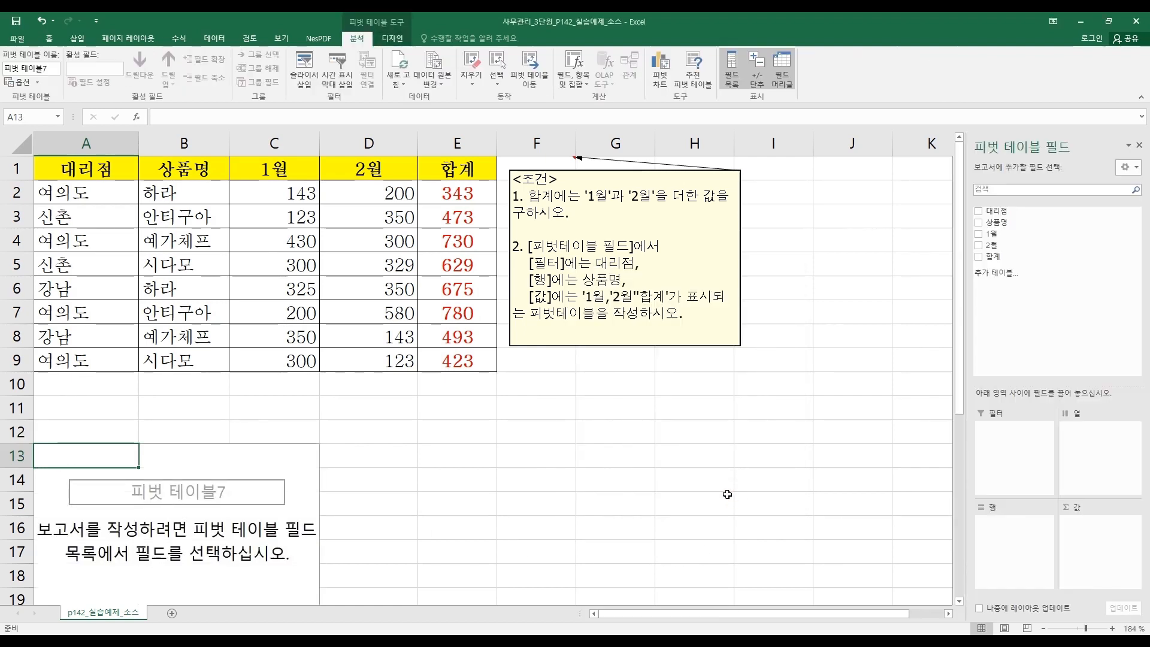
Examine the empty pivot table, the stated conditions, and the 필터, 열, 행 and 값 areas of the field list
scroll(365, 465, "down", 1)
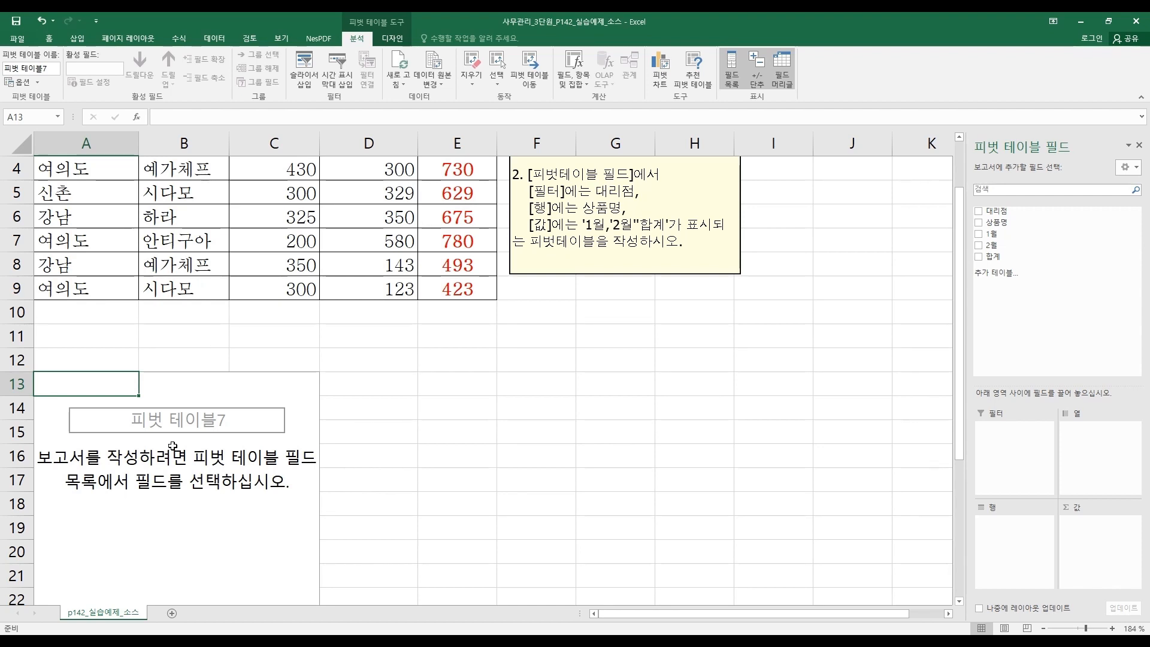
scroll(496, 423, "up", 1)
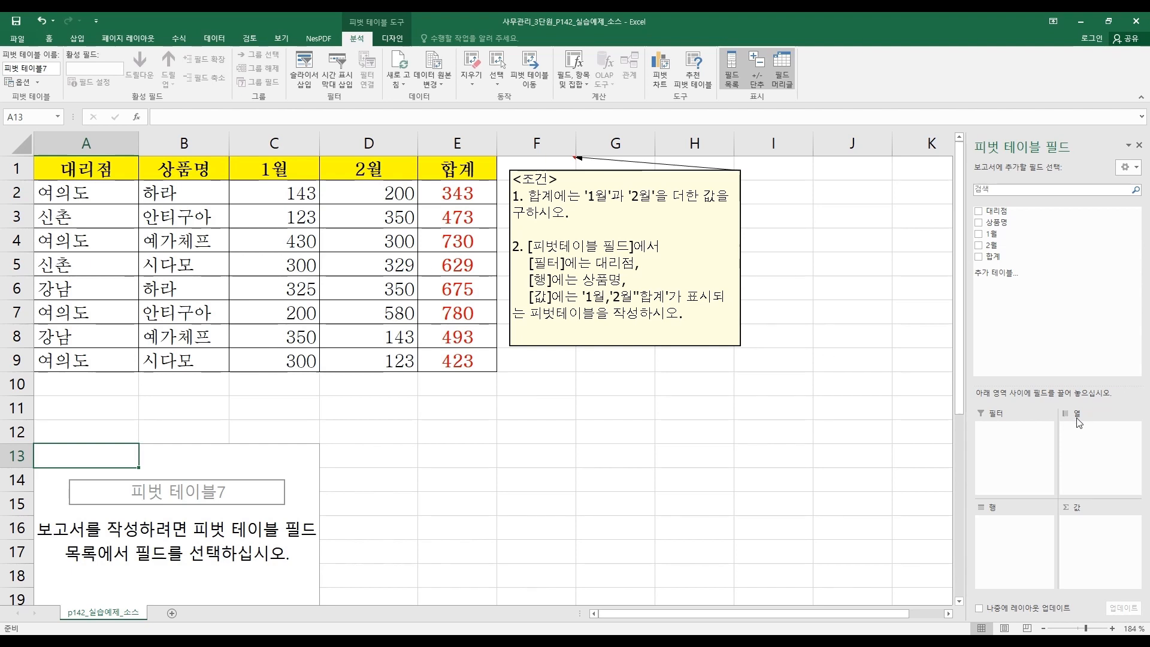
scroll(575, 320, "down", 1)
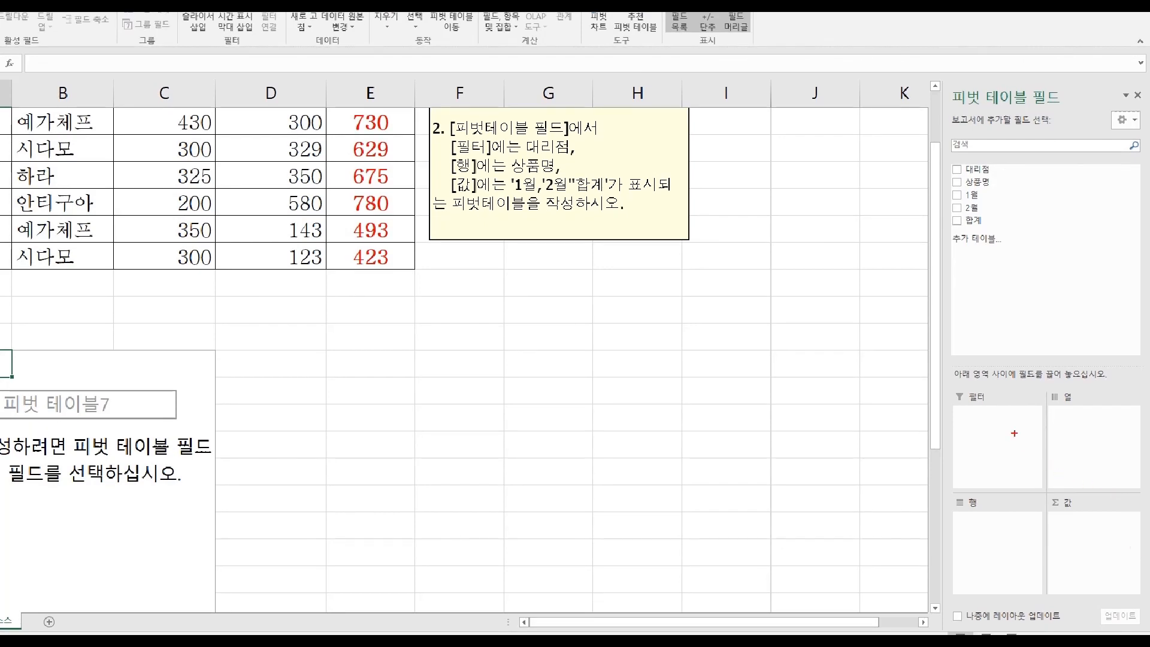
mouse_move(952, 390)
left_mouse_down()
mouse_move(1017, 484)
mouse_move(1045, 482)
left_mouse_up()
mouse_move(1050, 390)
left_mouse_down()
mouse_move(1090, 460)
mouse_move(1141, 485)
left_mouse_up()
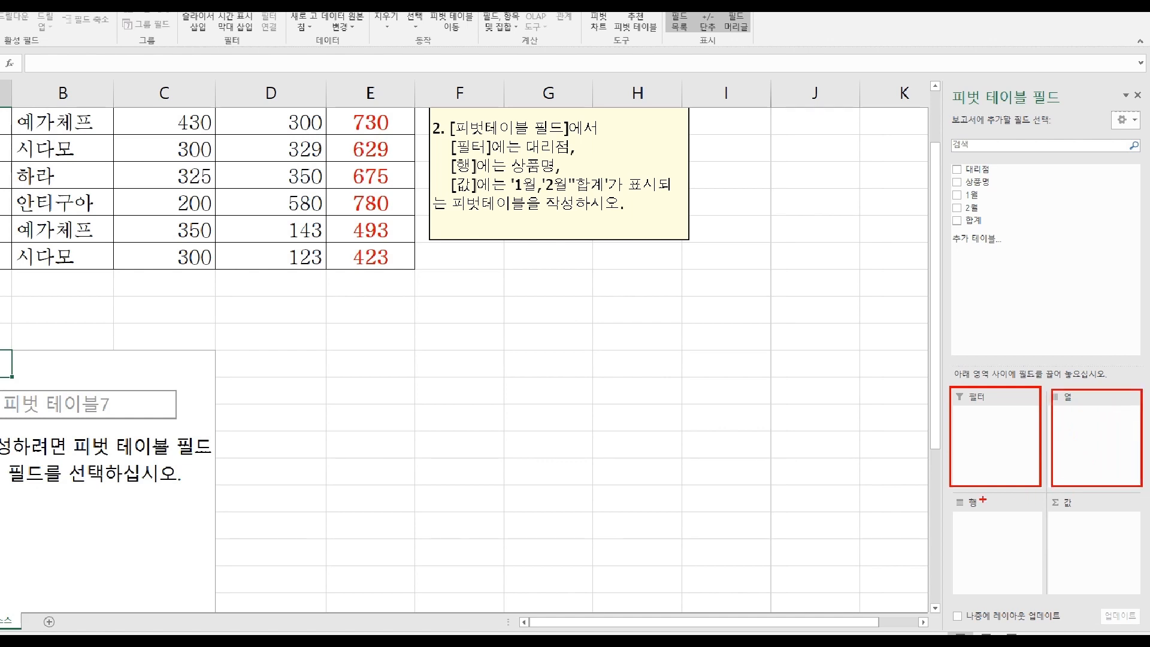
mouse_move(976, 506)
left_mouse_down()
mouse_move(1017, 598)
mouse_move(1042, 605)
left_mouse_up()
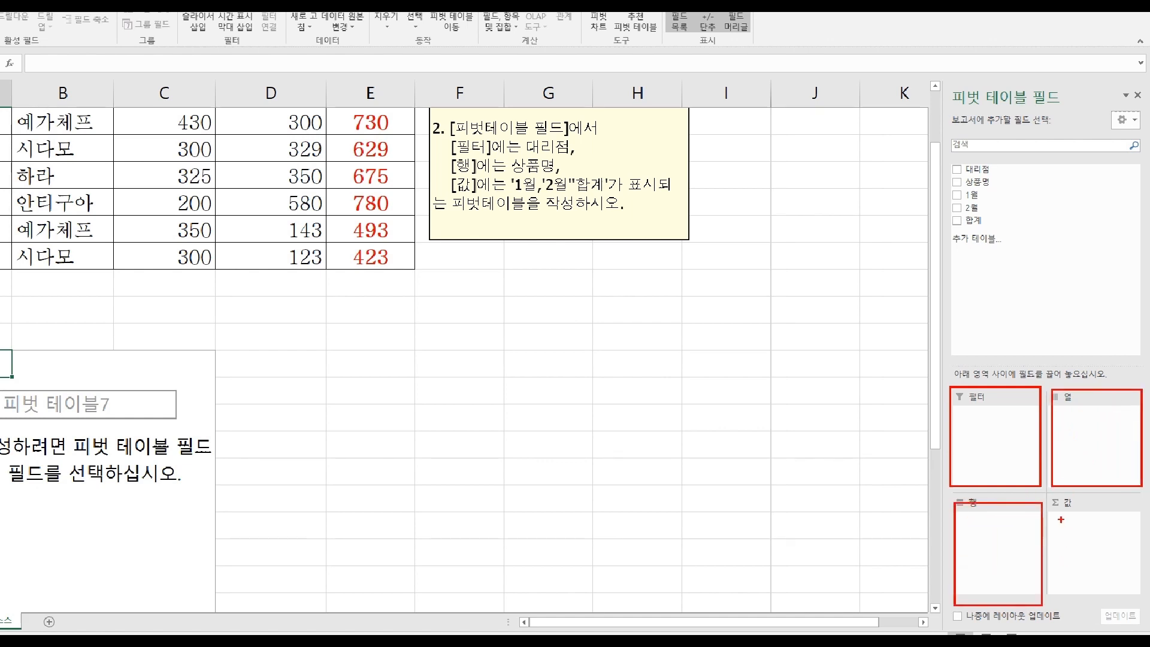
mouse_move(1054, 506)
left_mouse_down()
mouse_move(1078, 547)
mouse_move(1140, 603)
left_mouse_up()
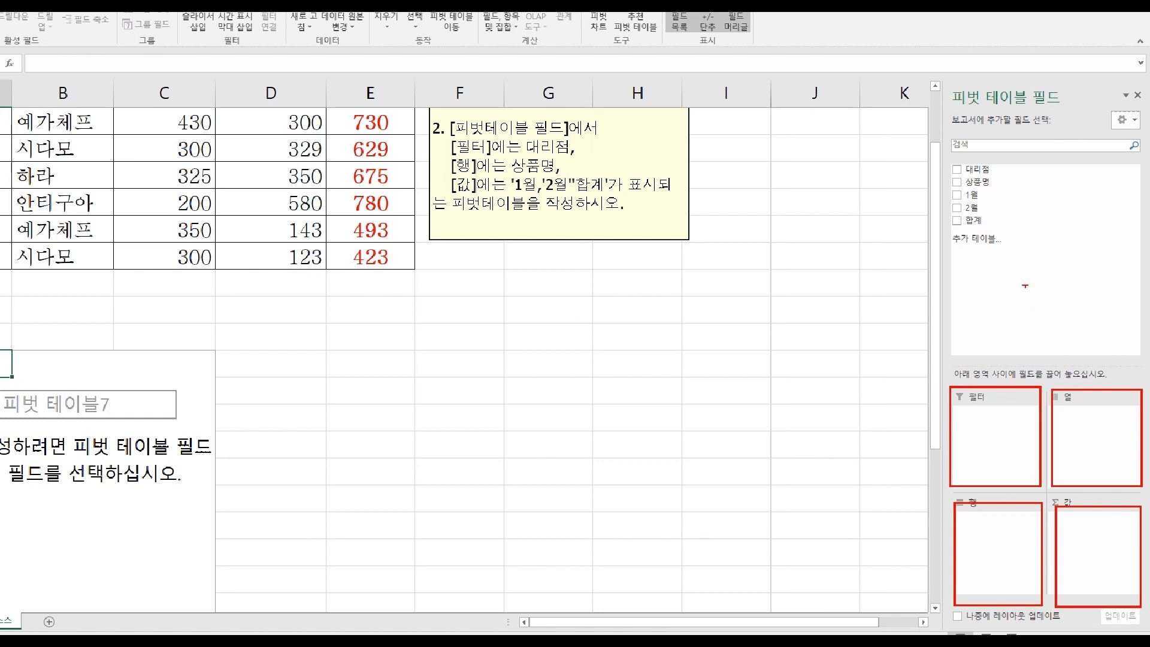
left_click_drag(1017, 226, 1028, 287)
left_click_drag(1034, 354, 1047, 356)
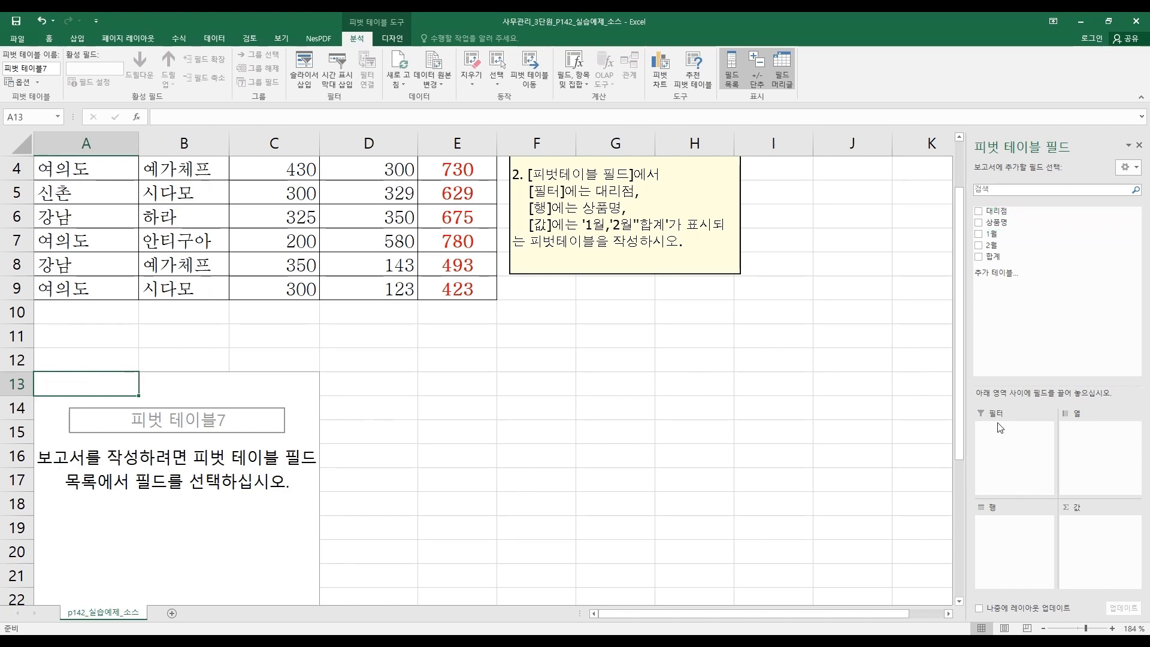
left_click(979, 212)
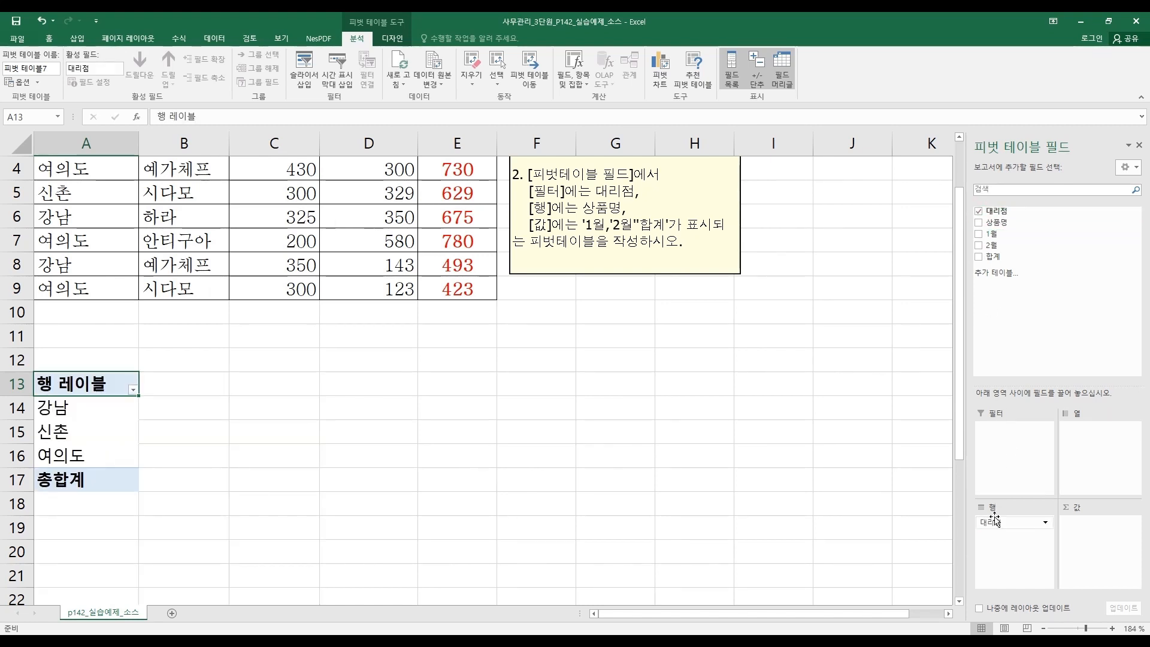
left_click_drag(995, 525, 1012, 430)
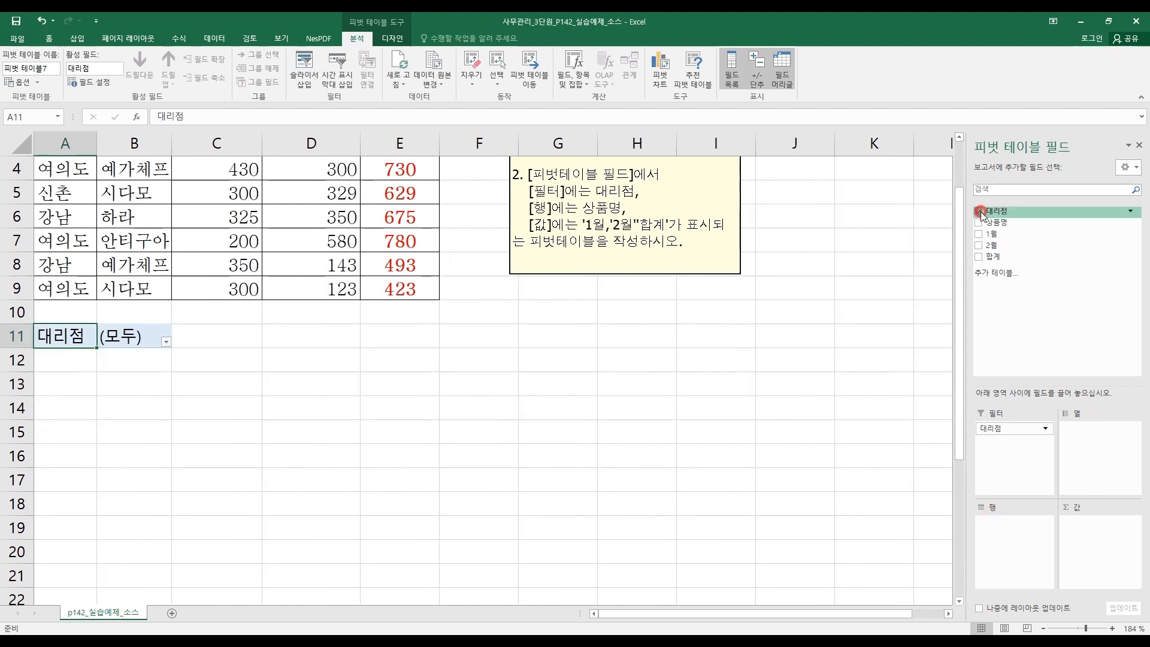
left_click(979, 212)
left_click(979, 212)
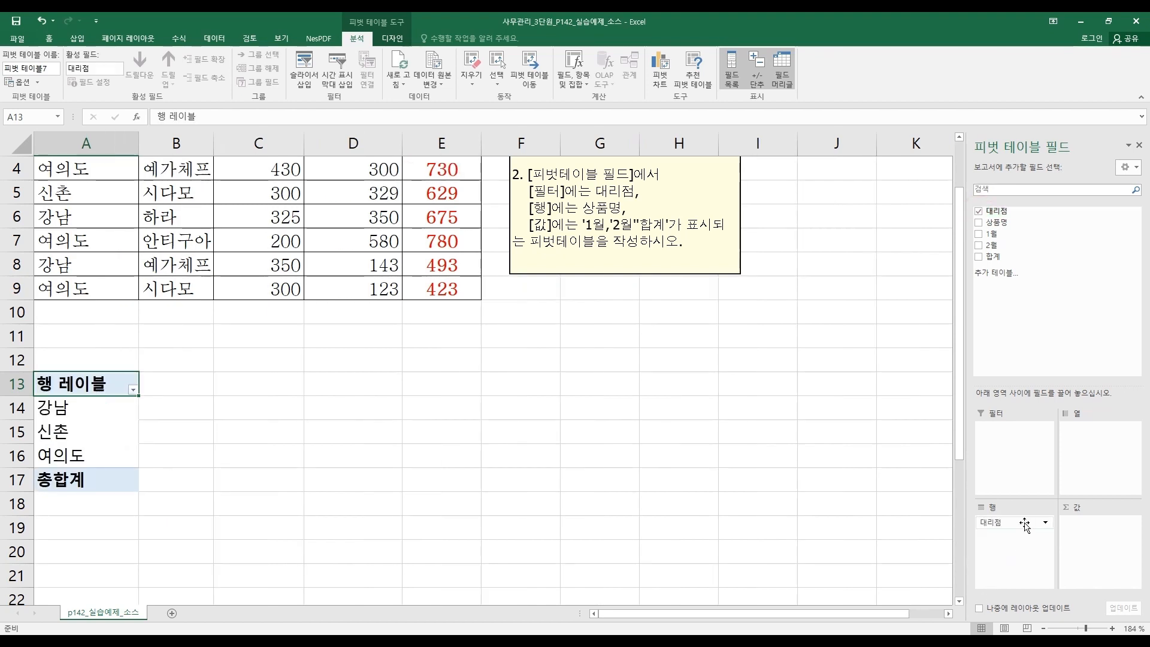
left_click_drag(1025, 525, 1018, 441)
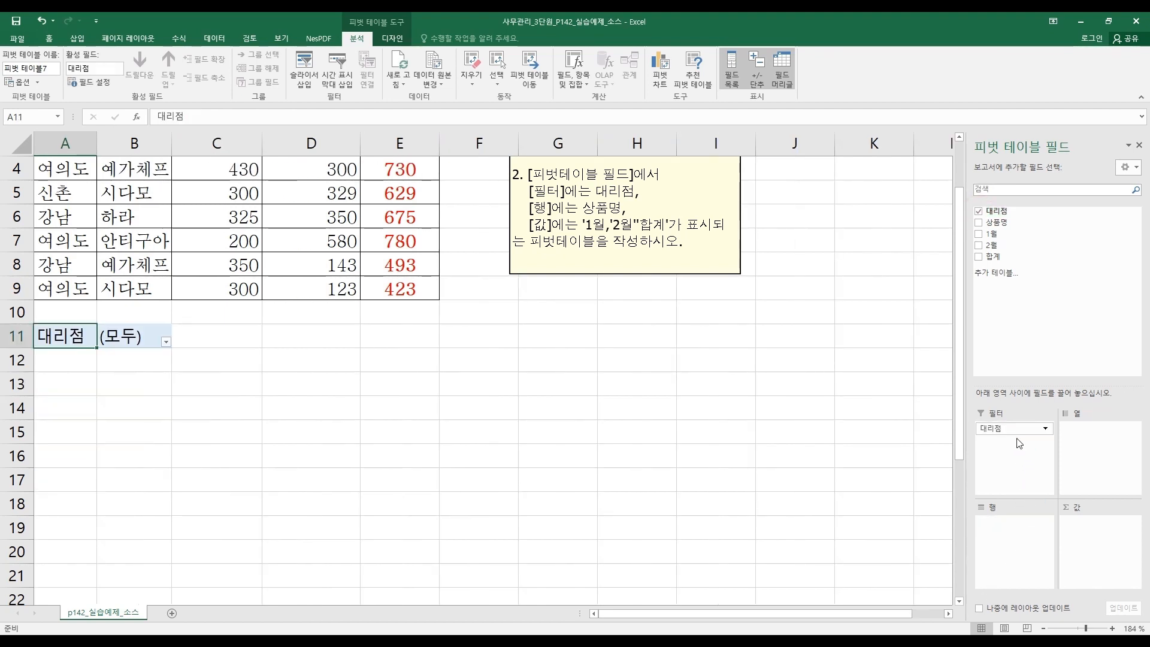
left_click(980, 212)
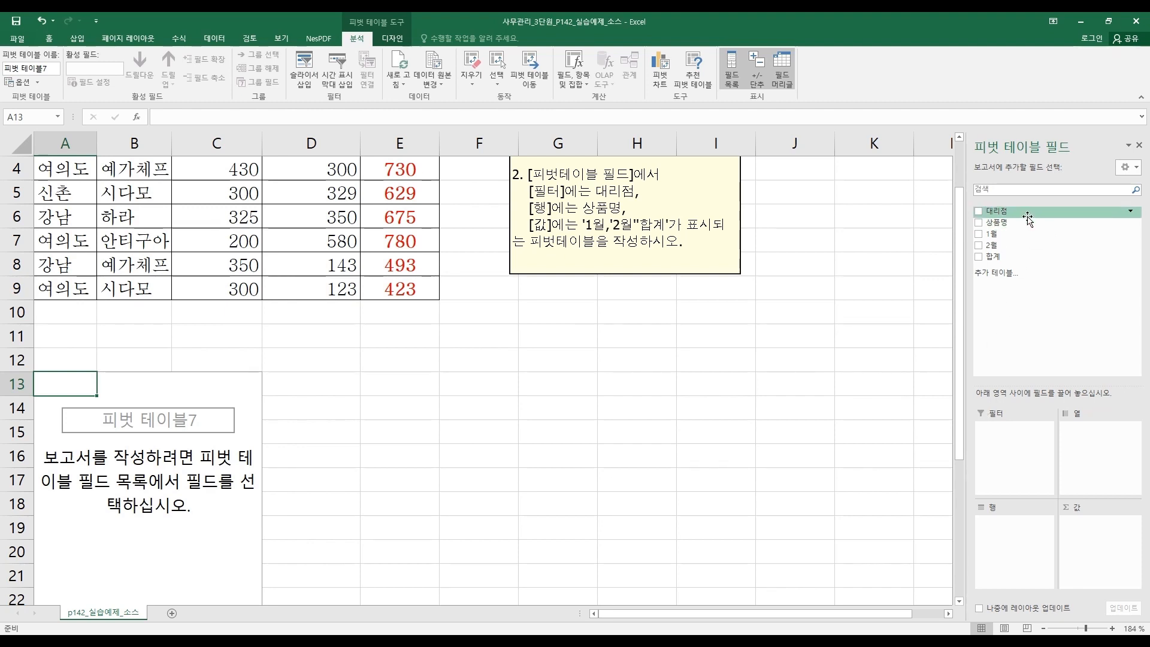
Lay out the pivot table with 대리점 as the filter, 상품명 as rows, and 1월, 2월 and 합계 as values
left_click_drag(1025, 216, 1022, 446)
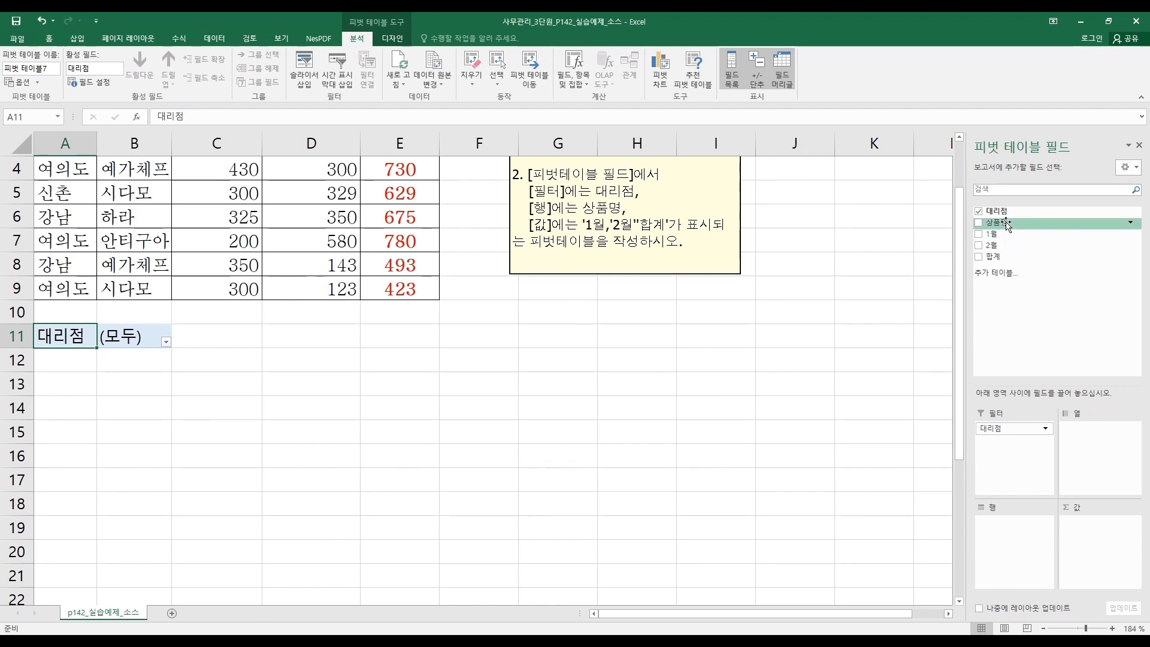
left_click_drag(1006, 223, 1001, 534)
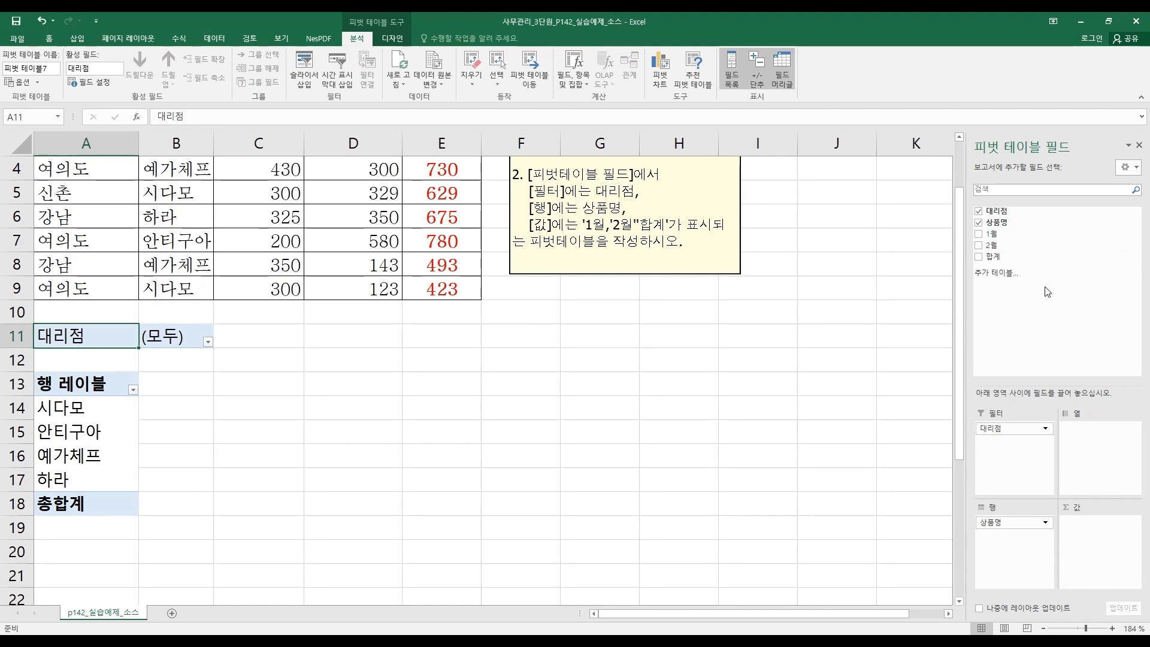
left_click_drag(990, 233, 1127, 517)
left_click_drag(994, 243, 1087, 555)
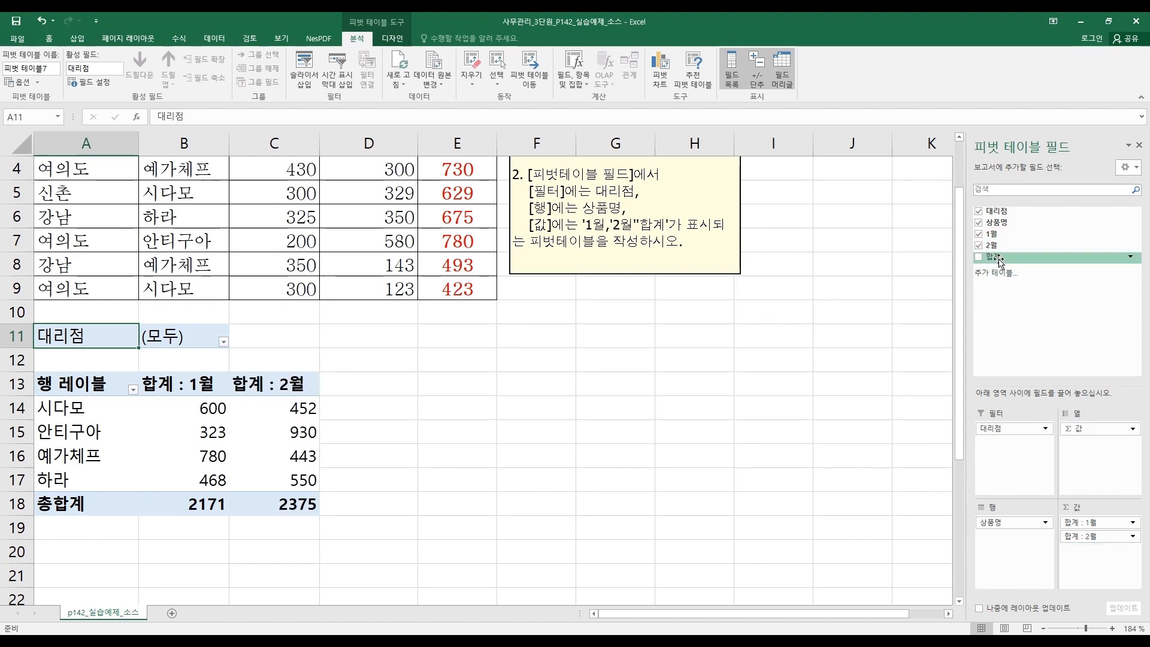
left_click_drag(994, 256, 1087, 558)
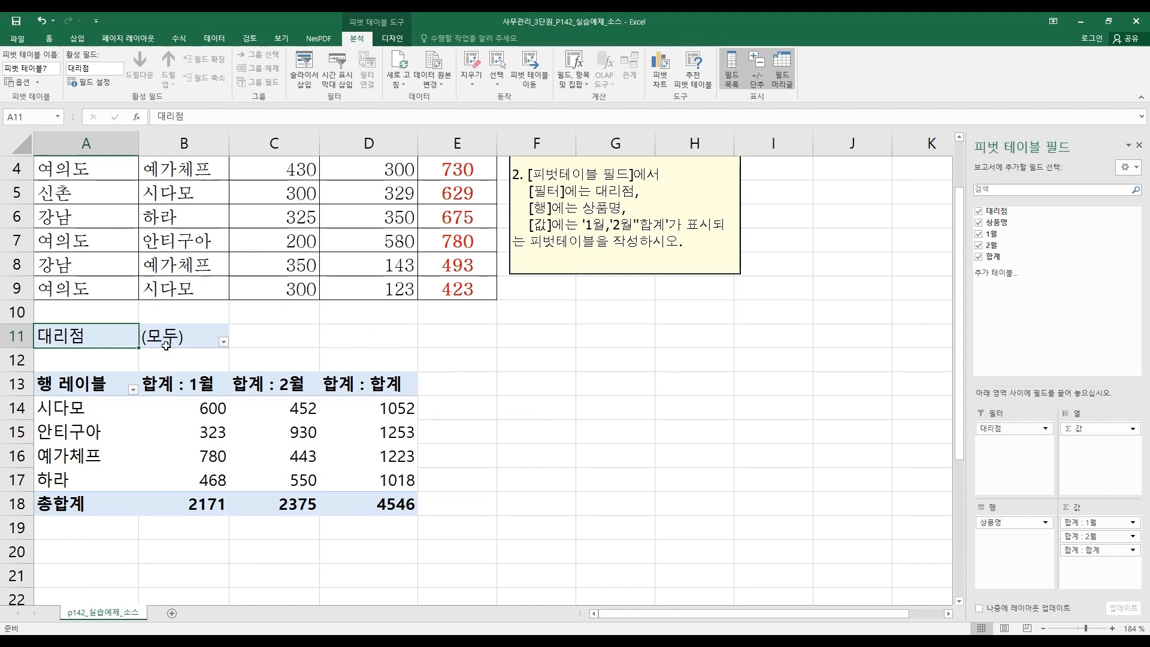
Filter the pivot table by 대리점 to 신촌 and check the 1월, 2월 and 합계 values of each listed product
left_click(223, 343)
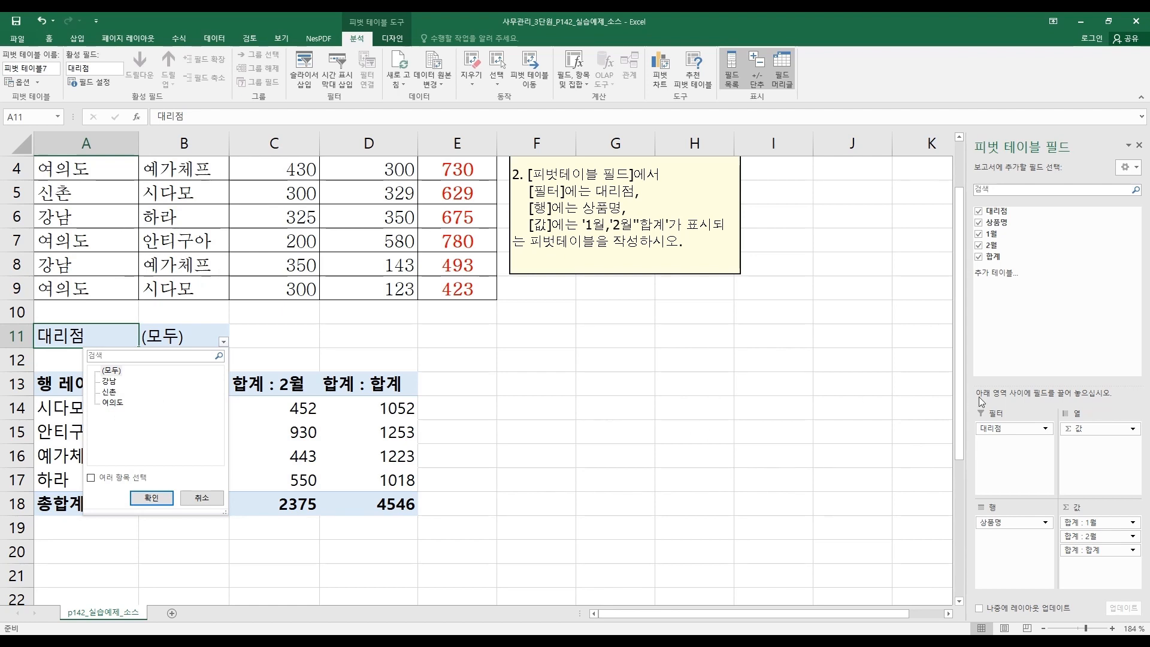
left_click_drag(959, 389, 979, 340)
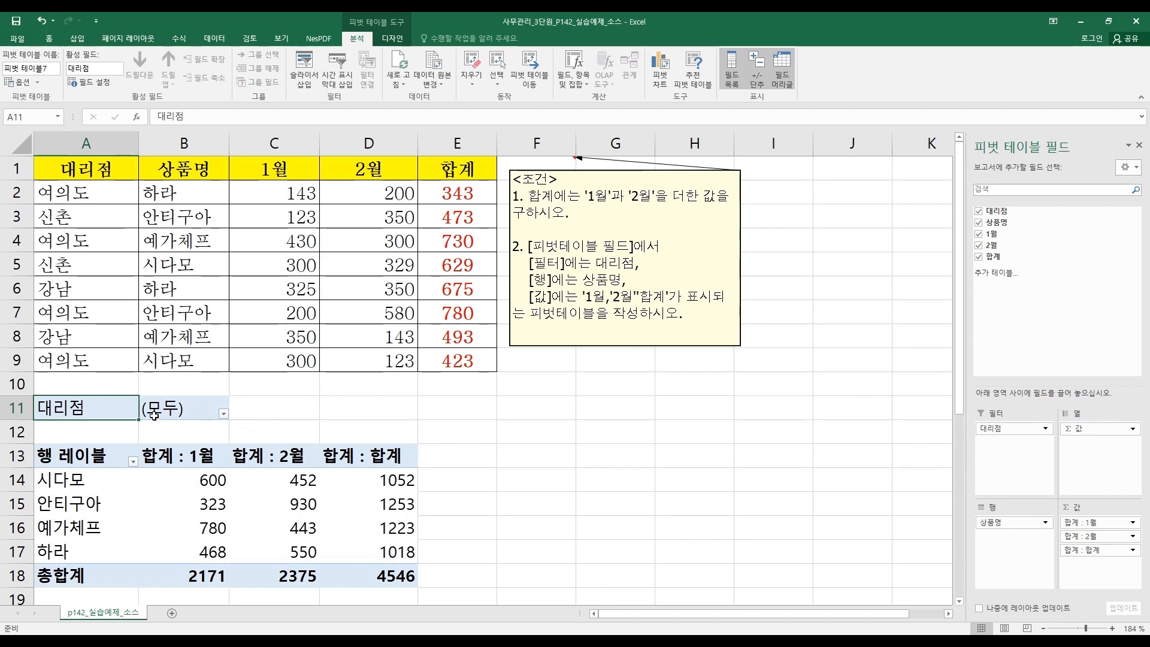
left_click(224, 413)
left_click(107, 464)
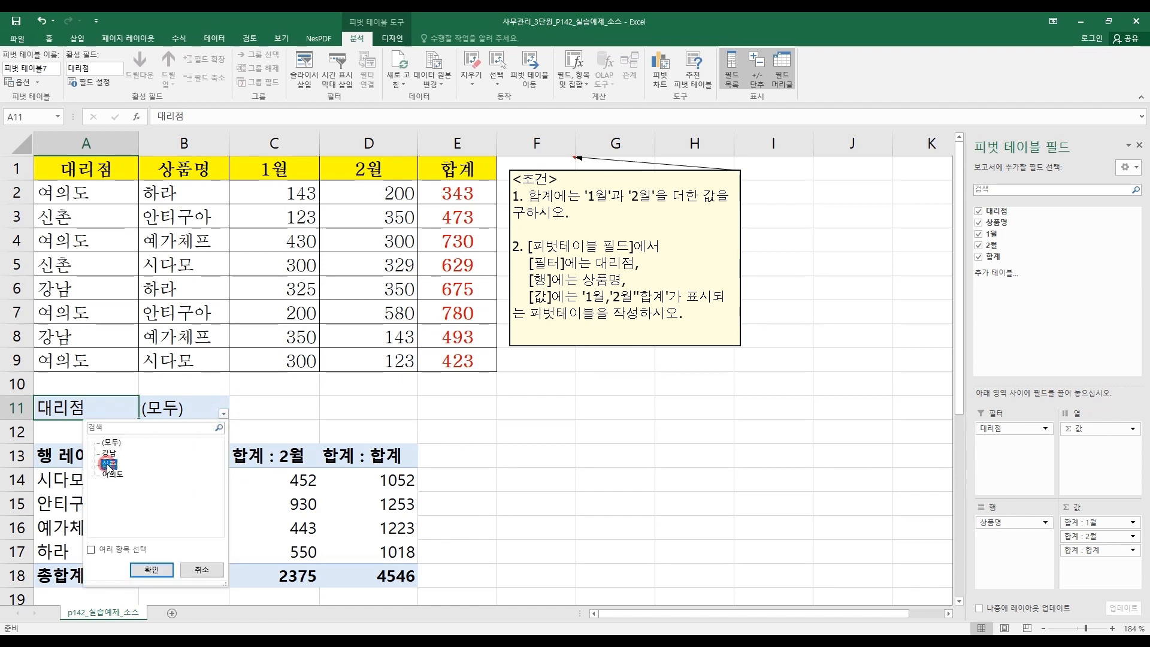
left_click(152, 569)
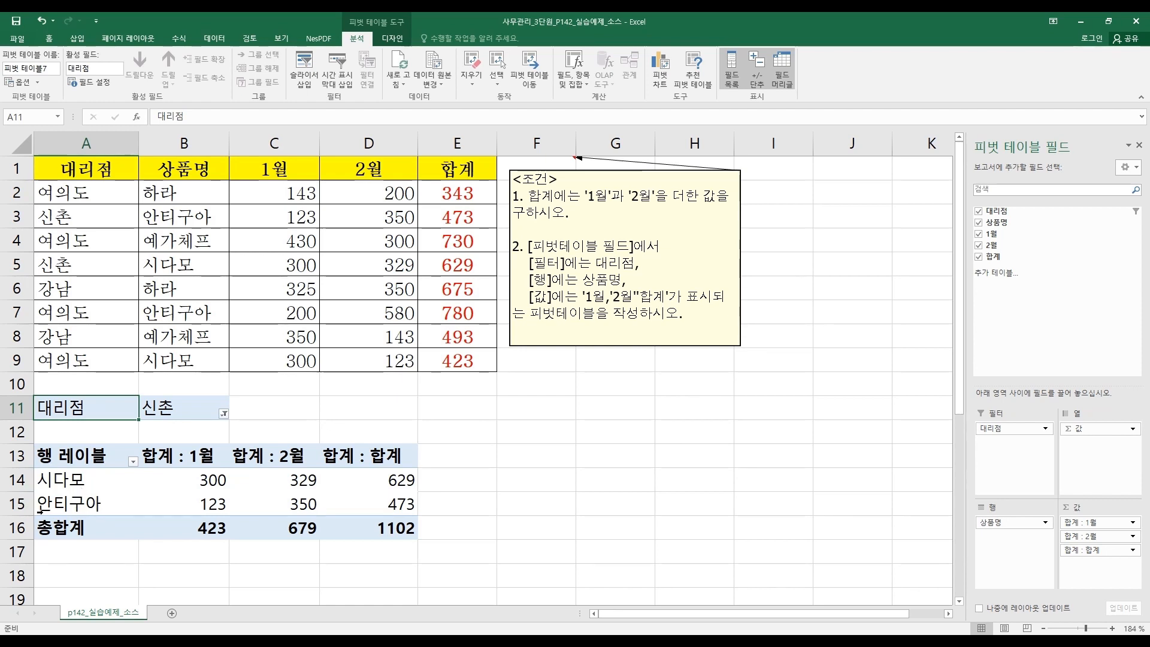
left_click(197, 482)
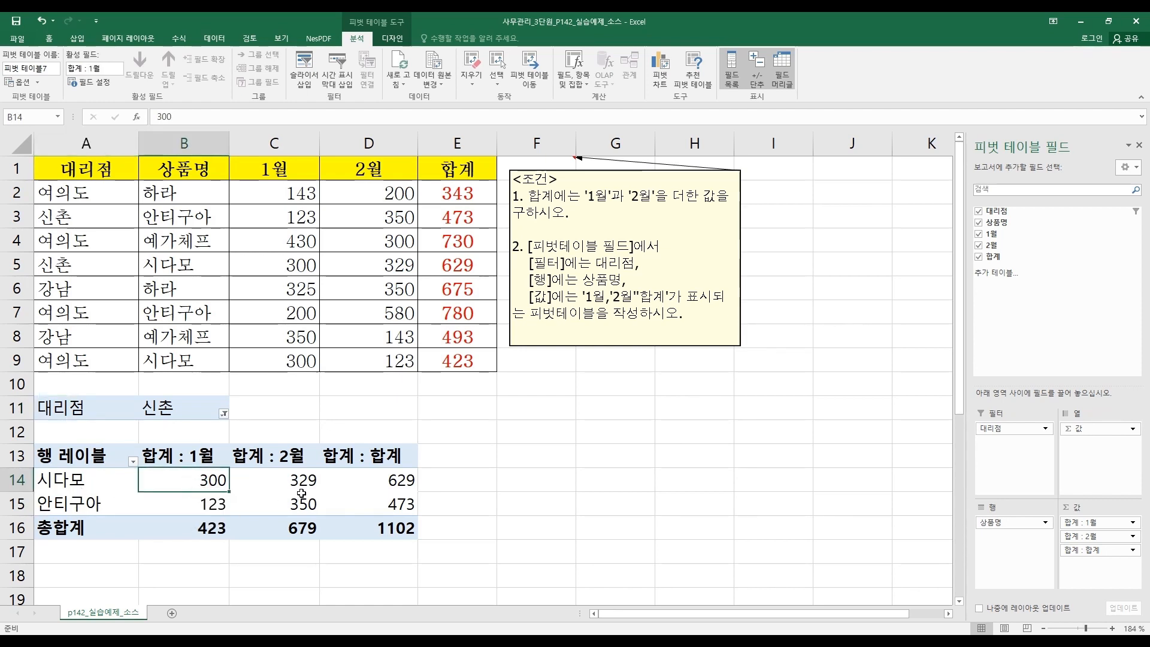
left_click(205, 503)
left_click(299, 483)
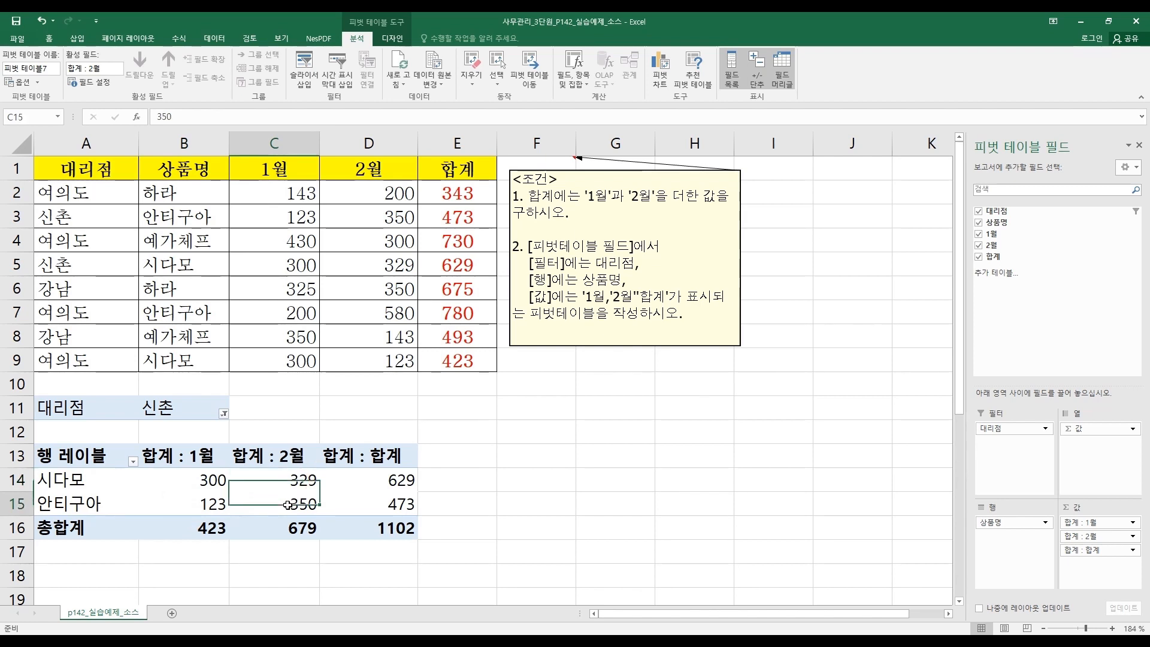
left_click(392, 480)
left_click(393, 502)
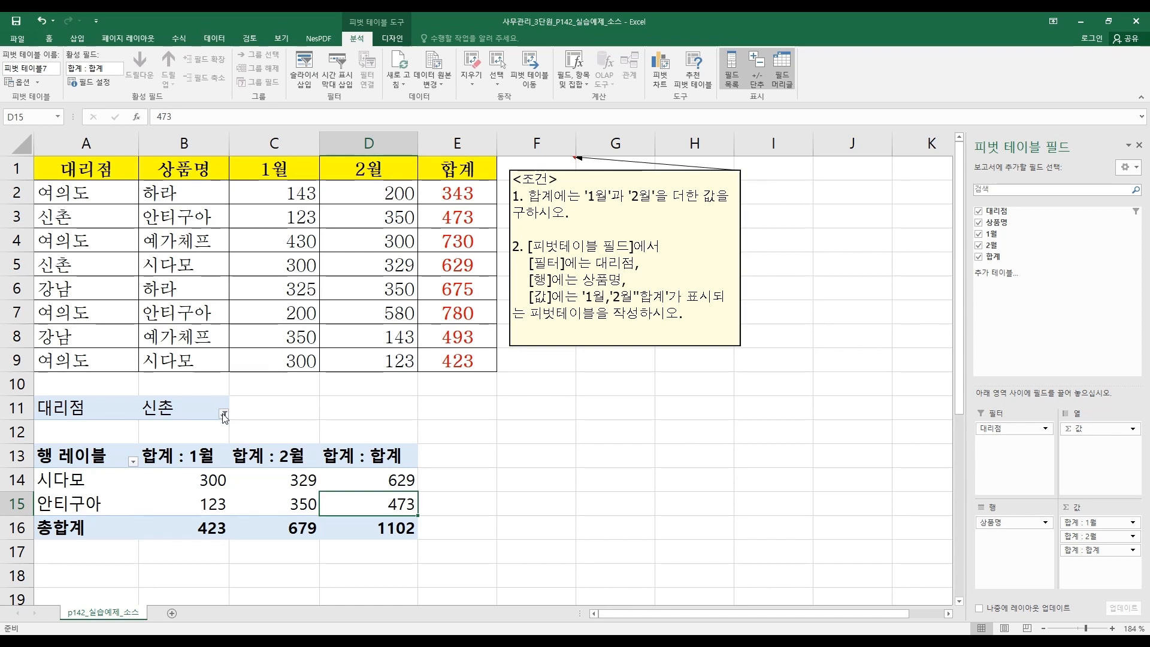
Filter the pivot table by 대리점 to 여의도 and check the 1월, 2월 and 합계 values of its products
left_click(224, 413)
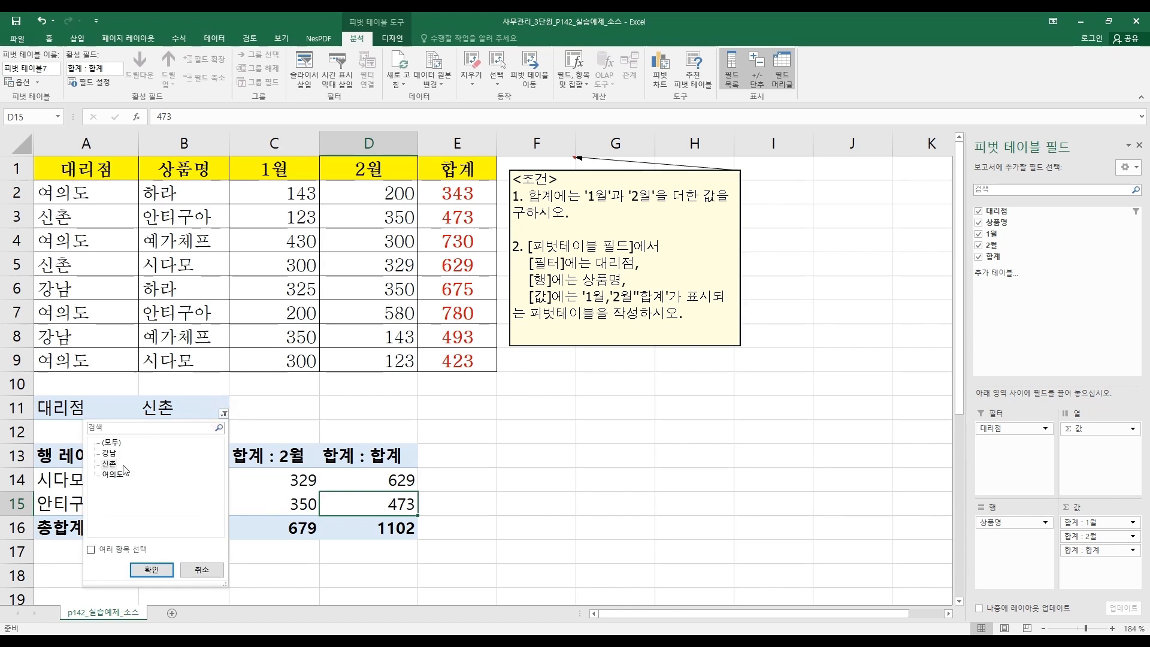
left_click(113, 474)
left_click(151, 569)
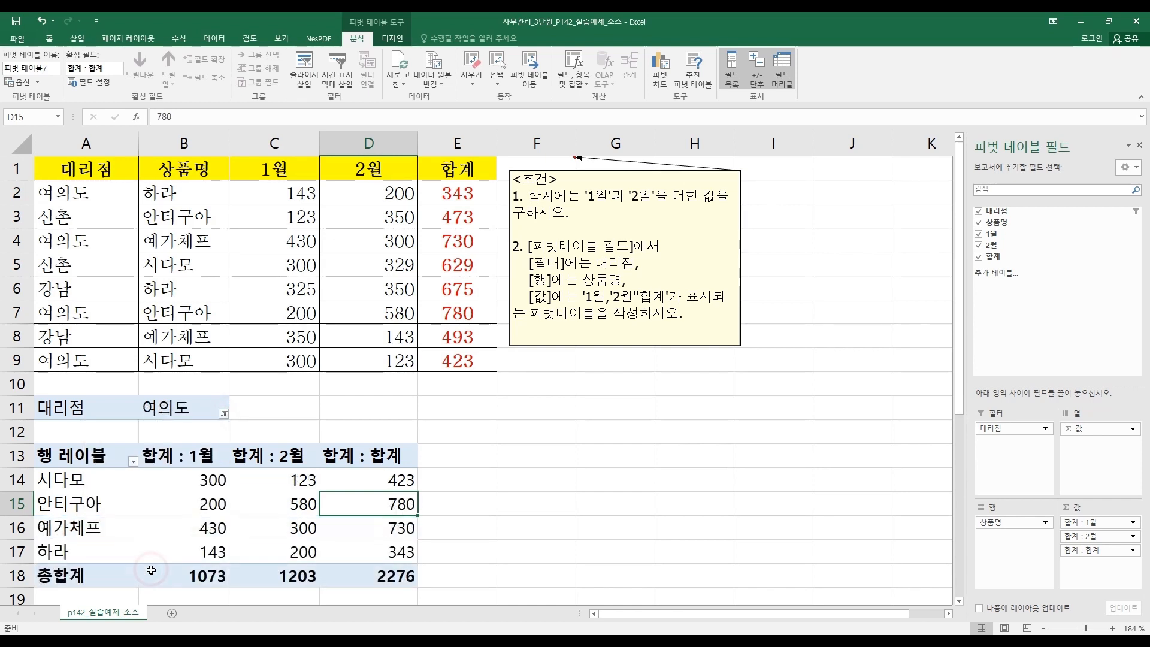
left_click(173, 418)
left_click_drag(77, 479, 77, 550)
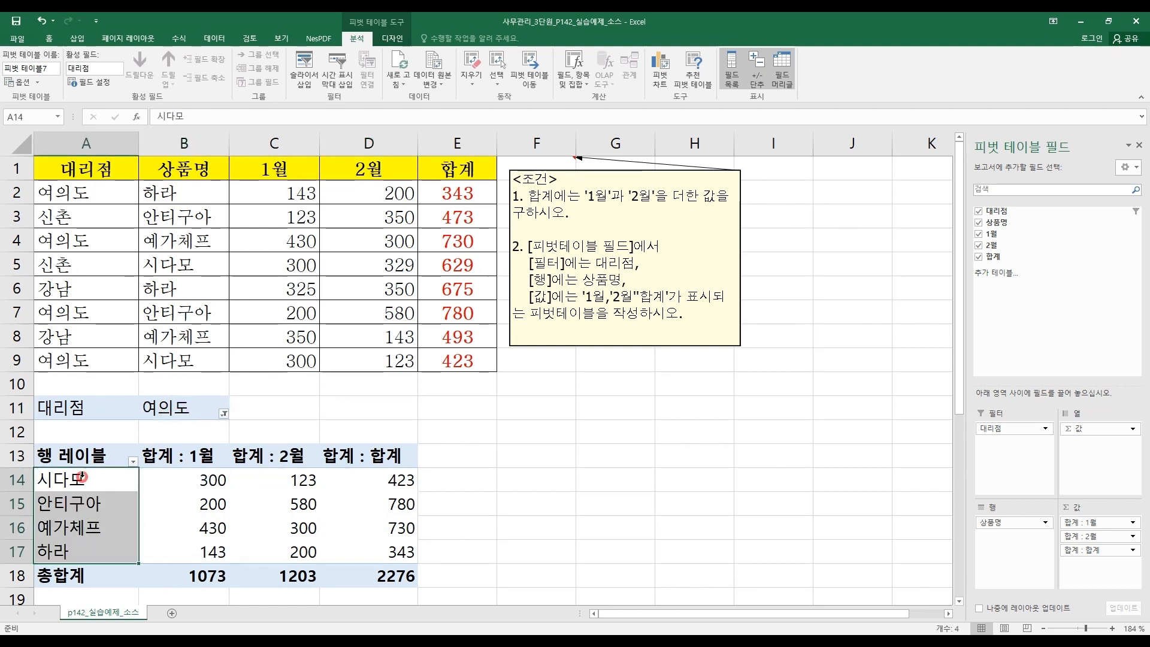
left_click(77, 509)
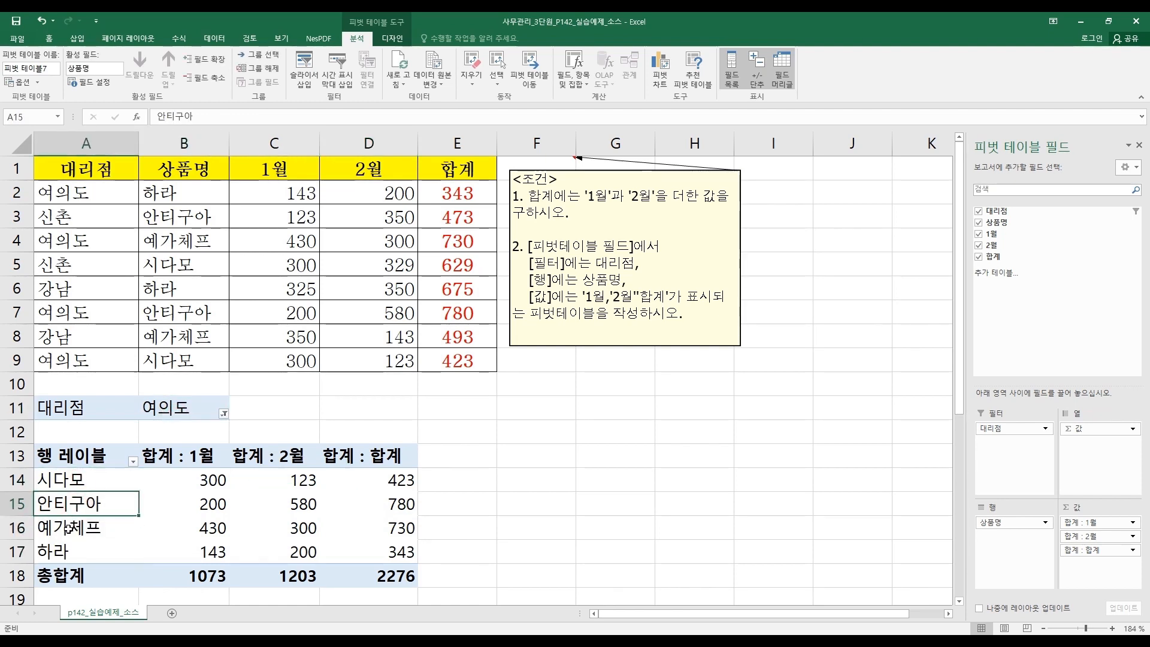
left_click(67, 527)
left_click(39, 549)
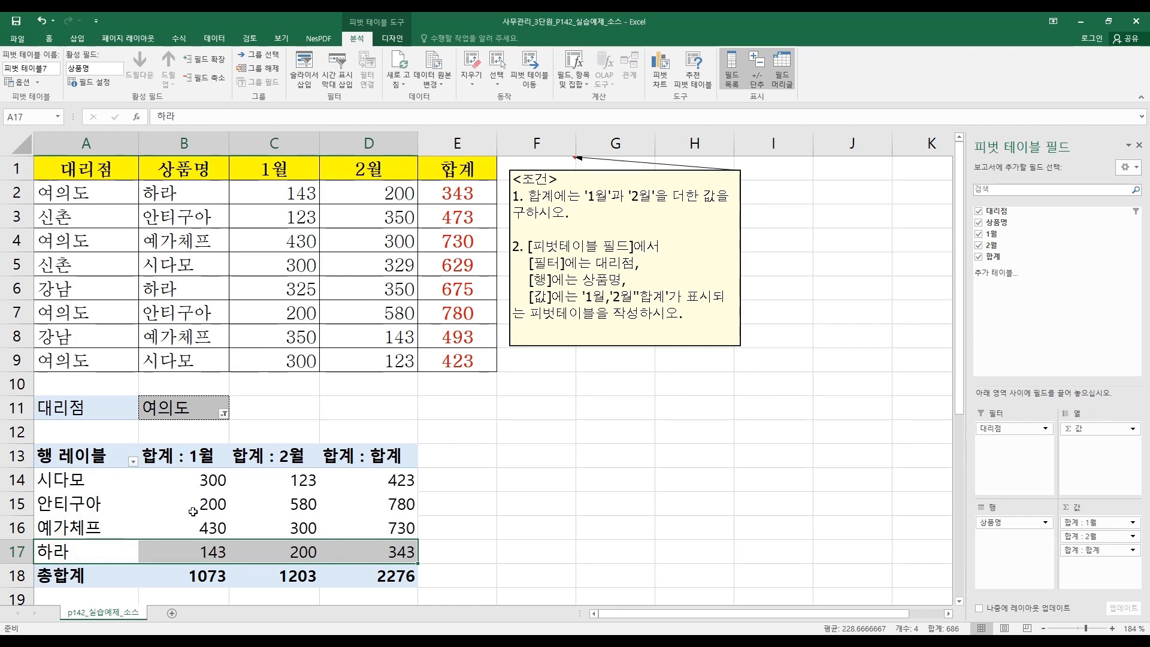
left_click(196, 490)
left_click(287, 501)
left_click(369, 516)
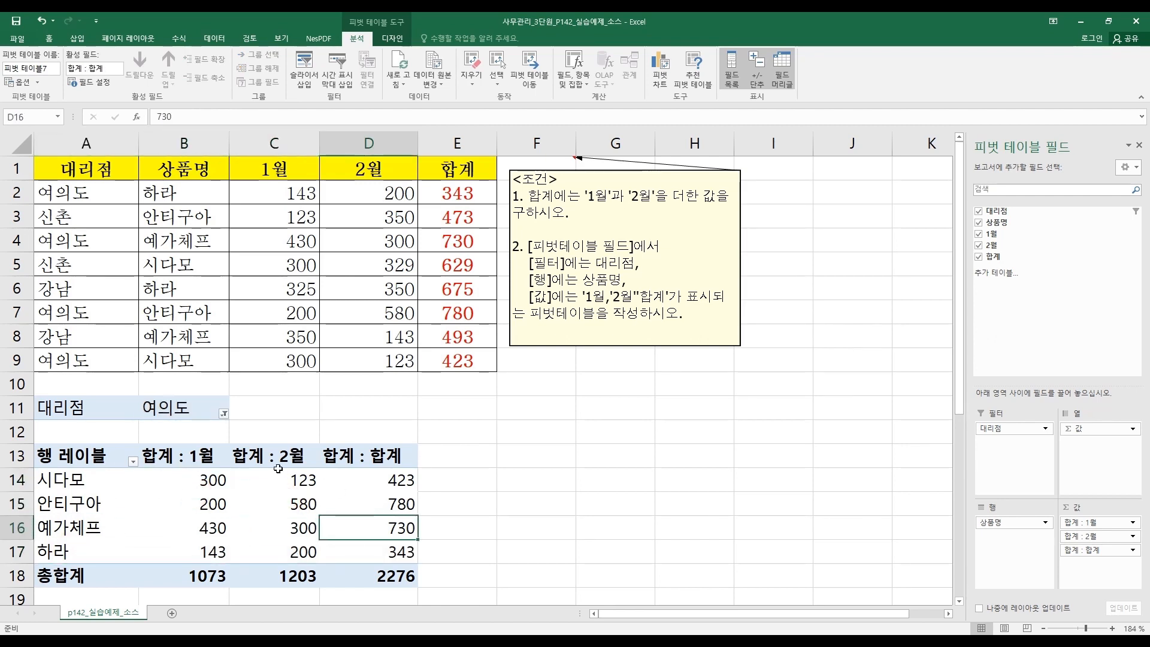
Rename the pivot table's row label heading in cell A13 as 상품명
left_click(89, 456)
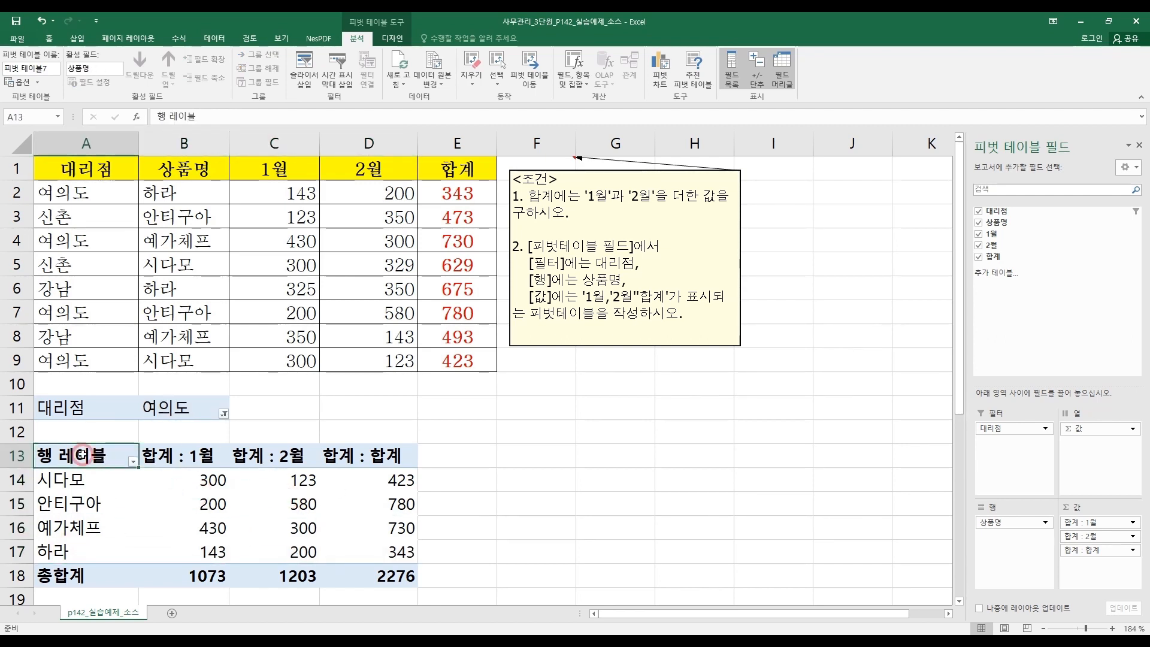
double_click(110, 456)
left_click_drag(110, 457, 28, 454)
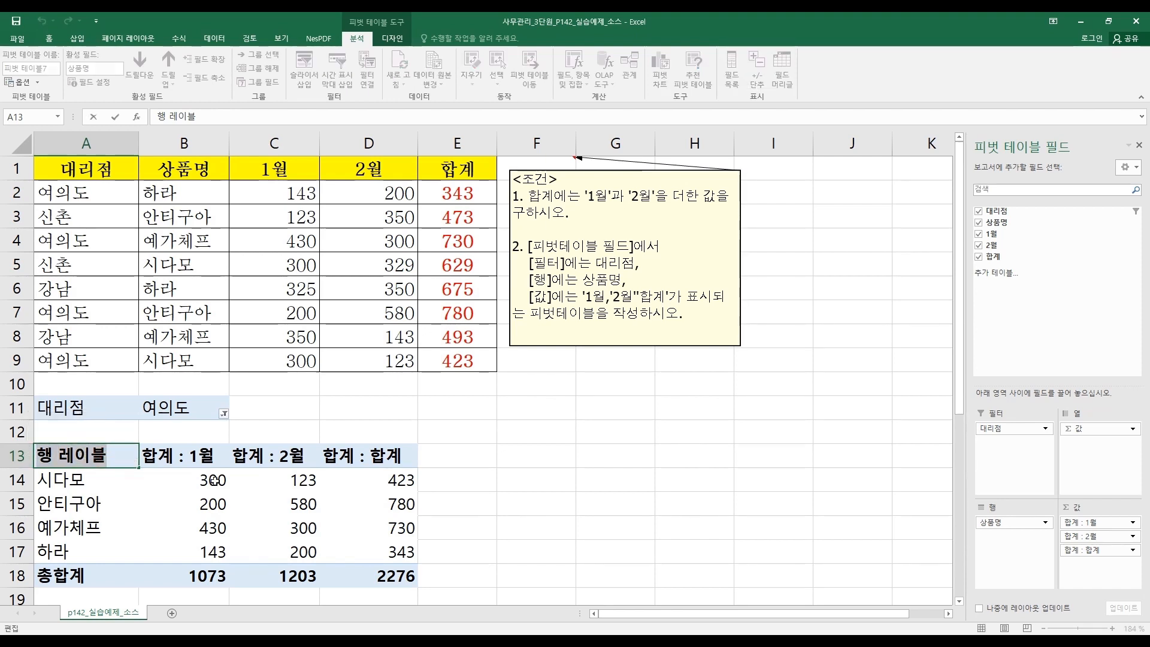
type("tkd")
key("BackSpace")
key("BackSpace")
key("BackSpace")
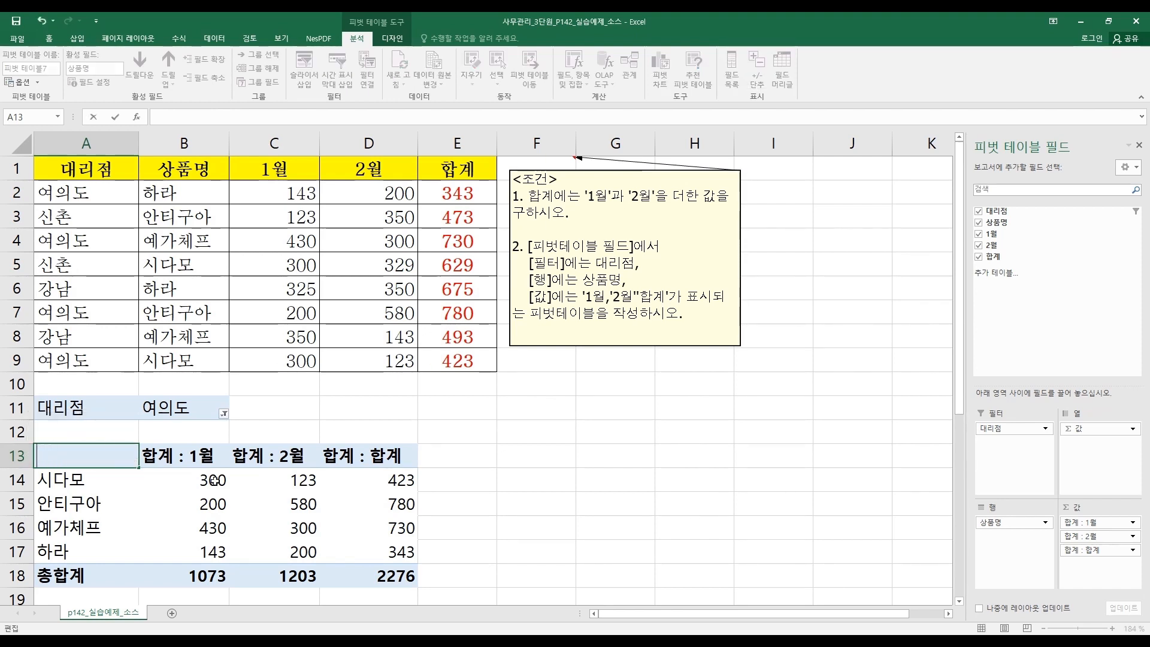
key("Hangul")
type("상품명")
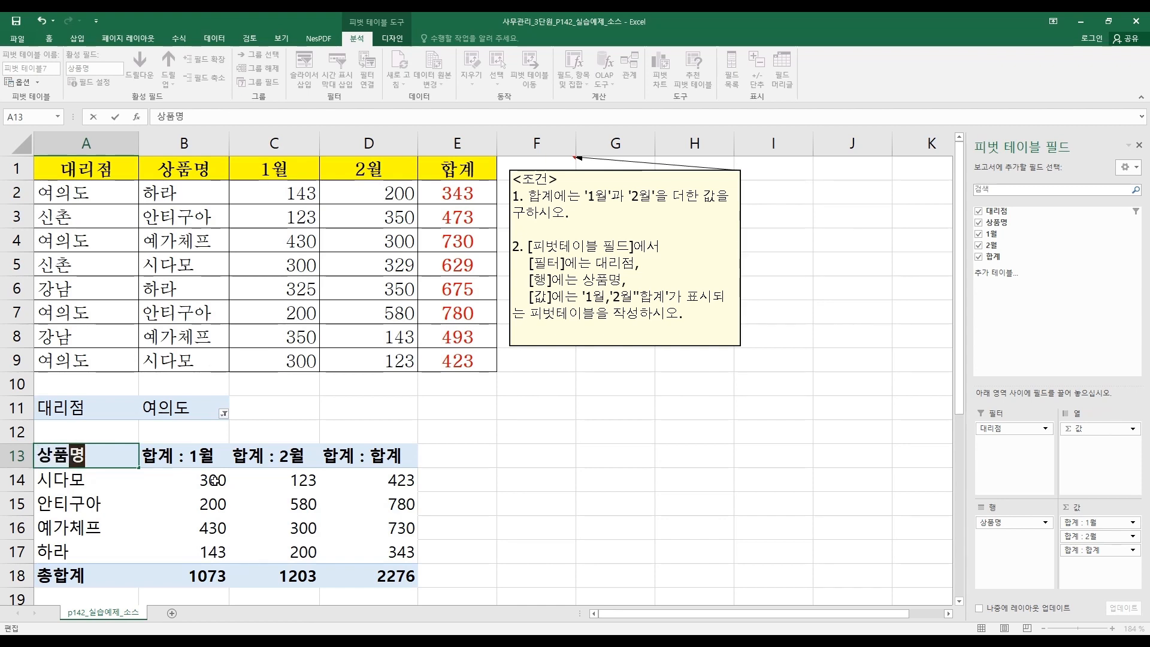
key("Return")
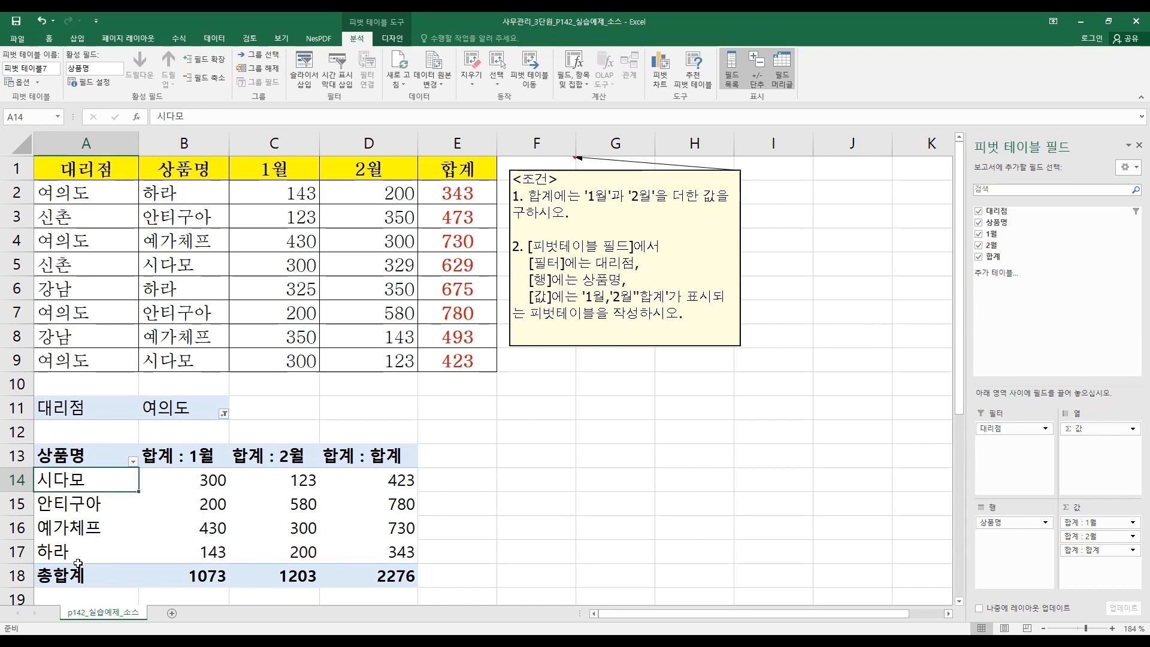
Filter the pivot table by 대리점 to 강남
left_click(223, 413)
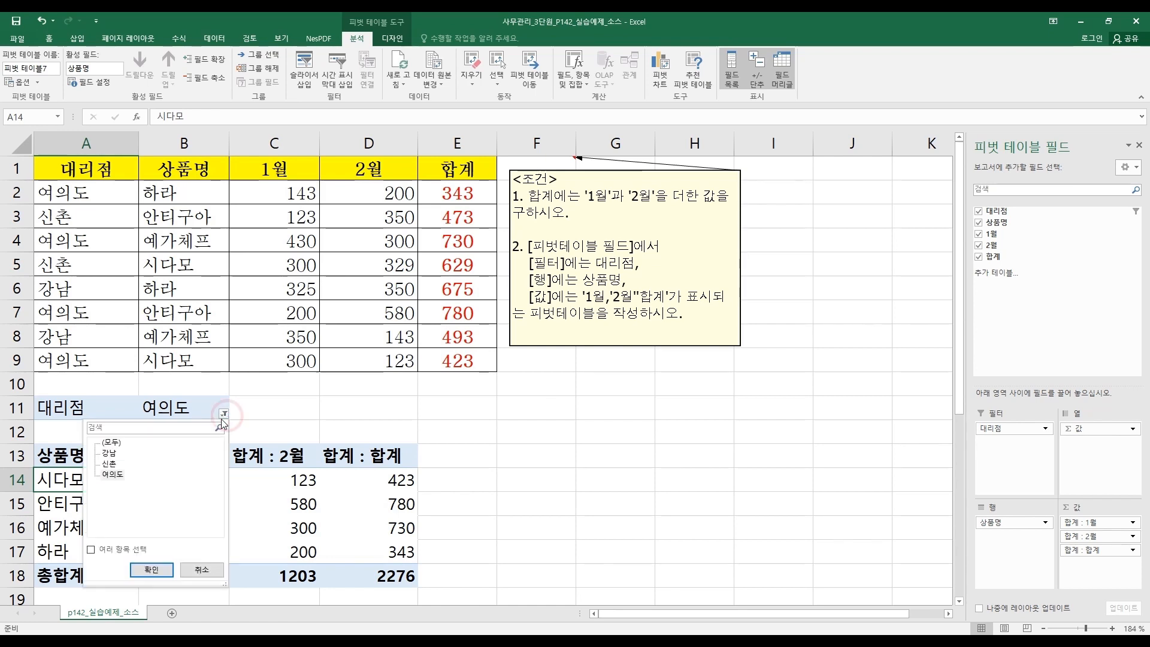
left_click(105, 453)
left_click(151, 569)
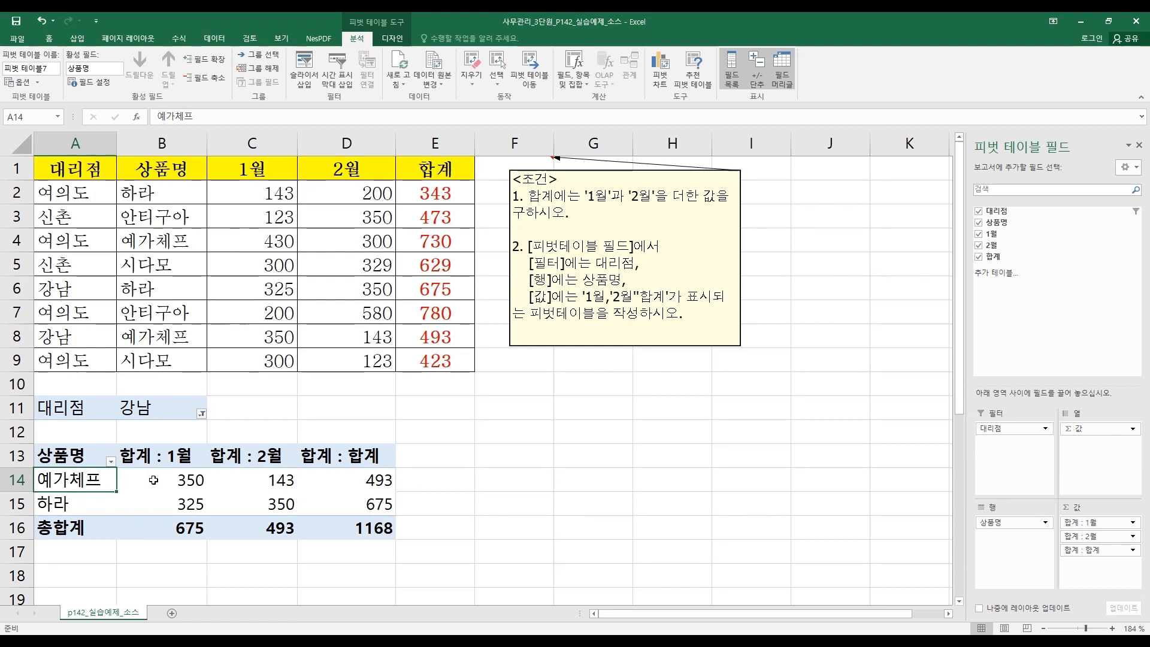
Examine the three value column headings and the options offered for the 1월 value field, including 값 필드 설정
left_click(172, 455)
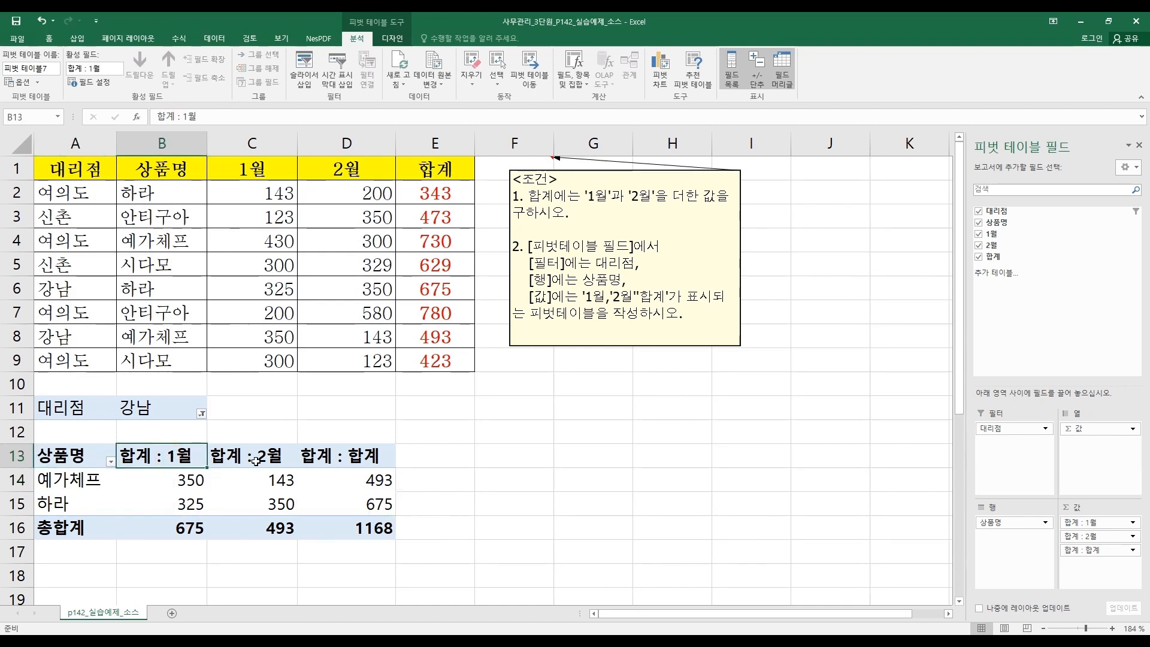
left_click(281, 459)
left_click(345, 458)
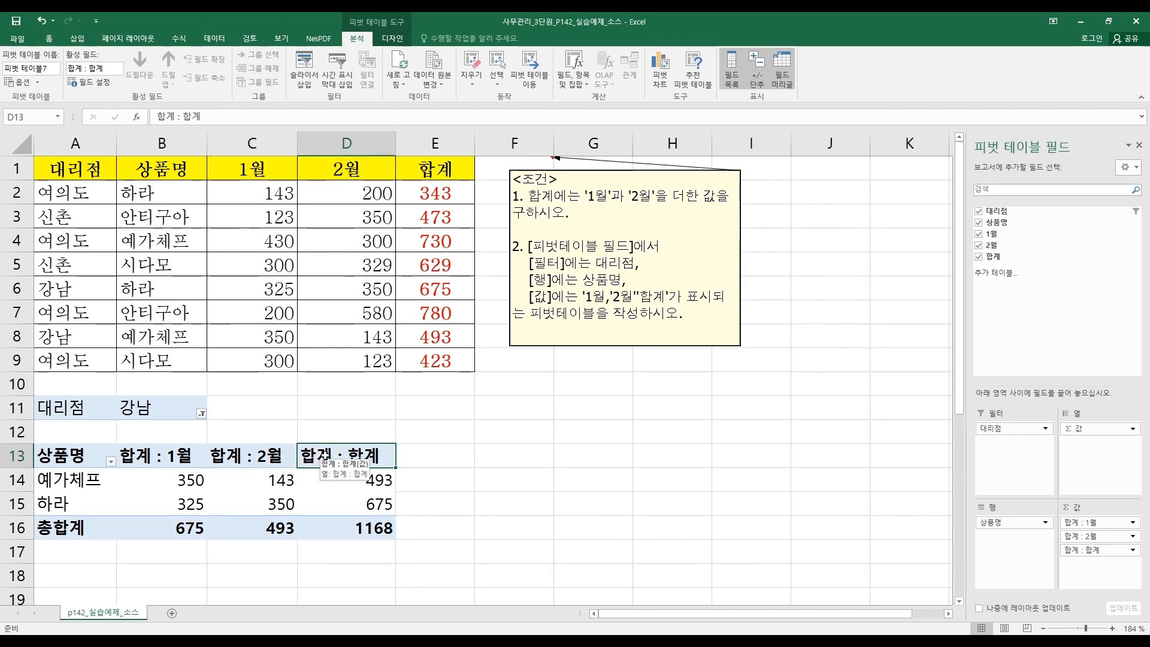
right_click(172, 458)
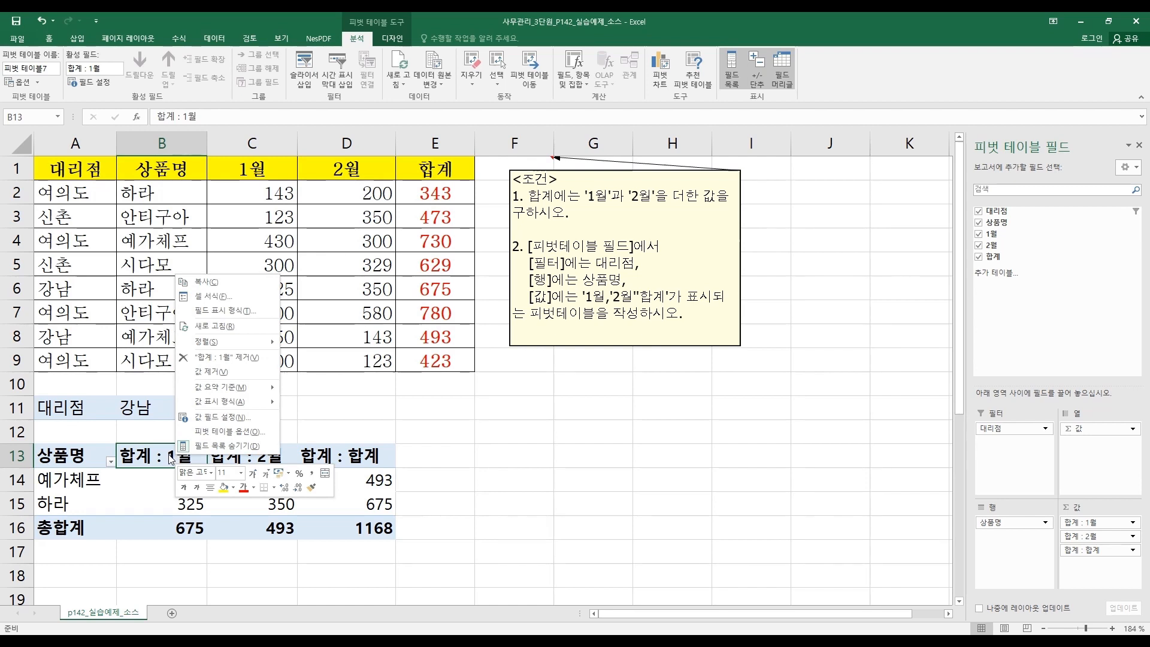
key("Escape")
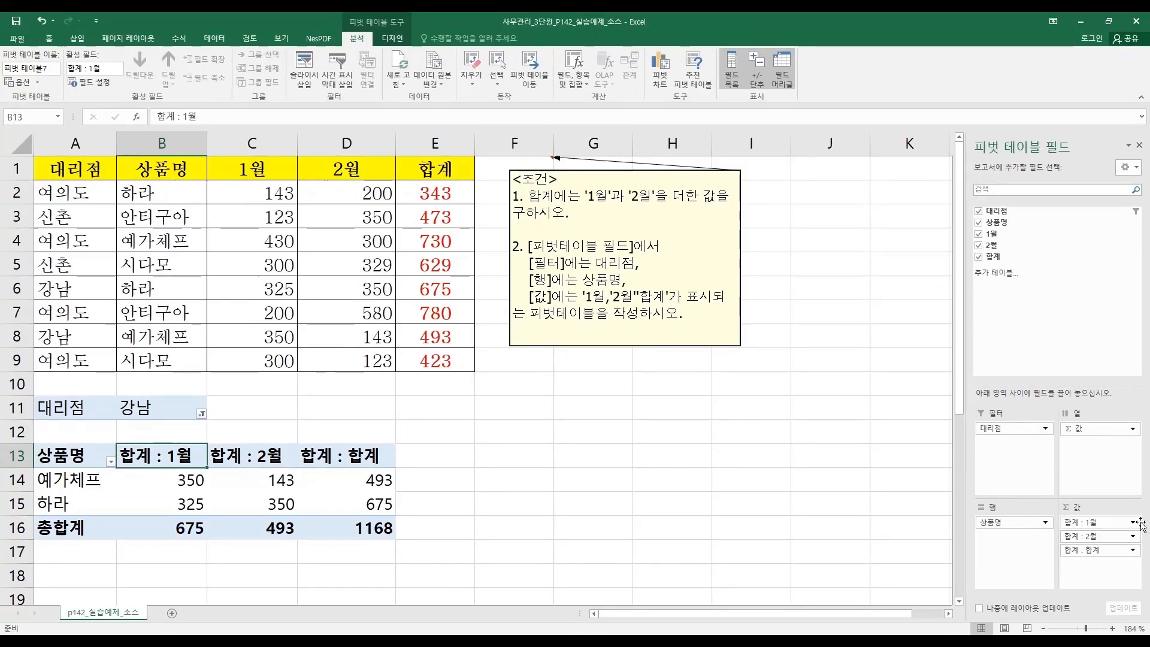
left_click(1114, 473)
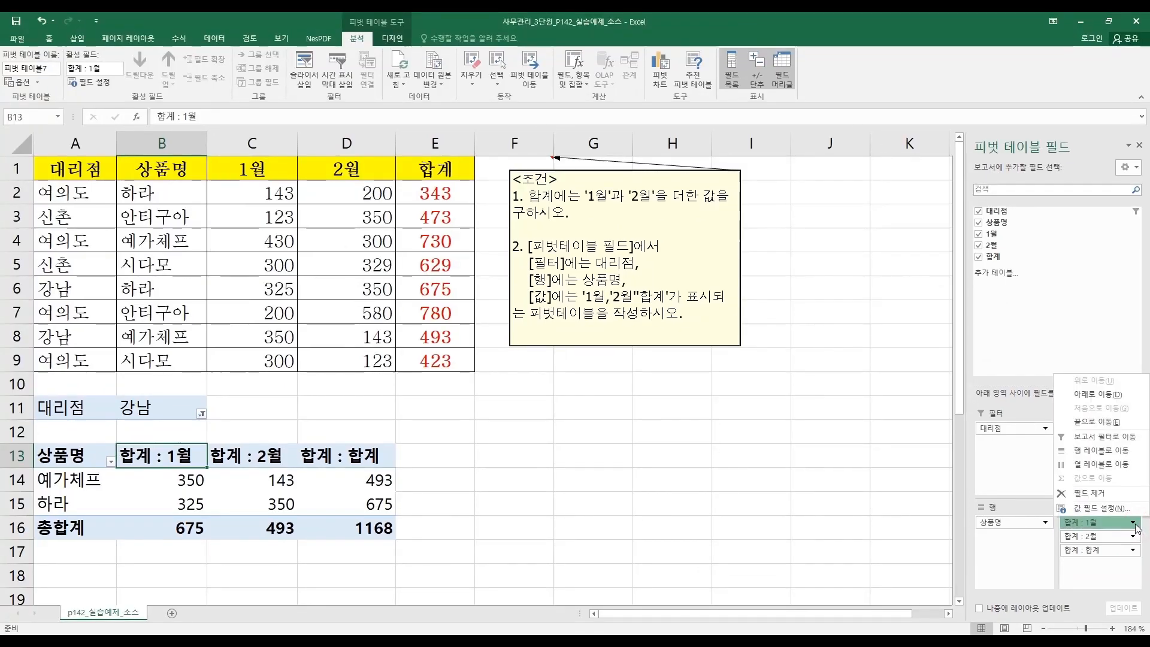
left_click(1134, 523)
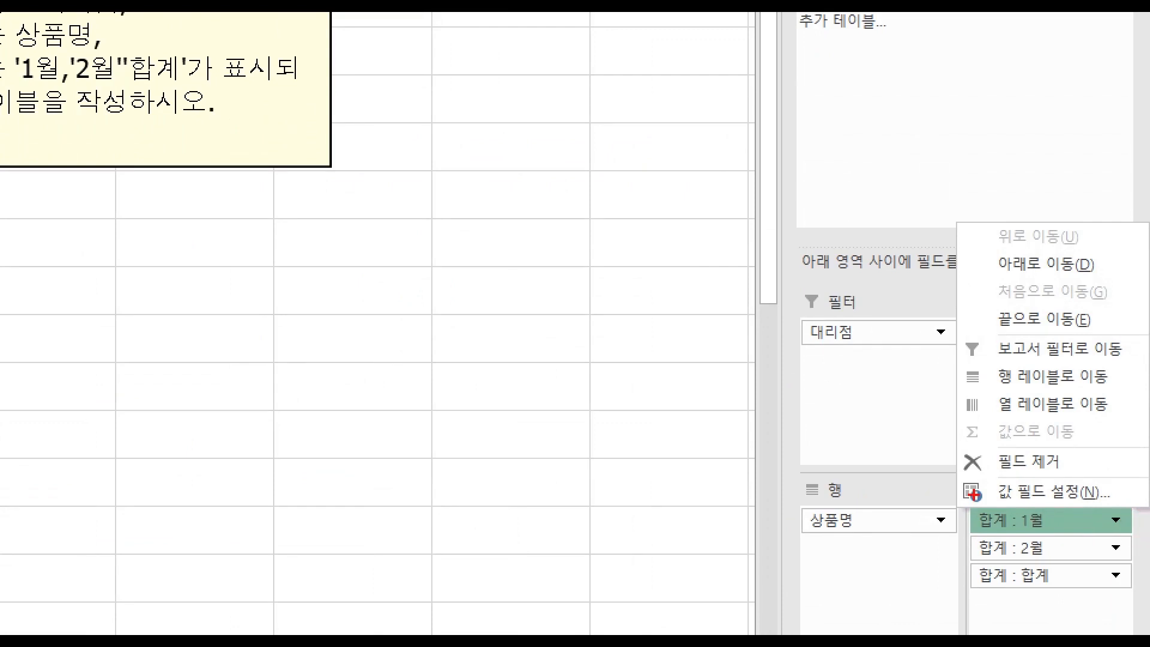
left_click_drag(917, 465, 1109, 516)
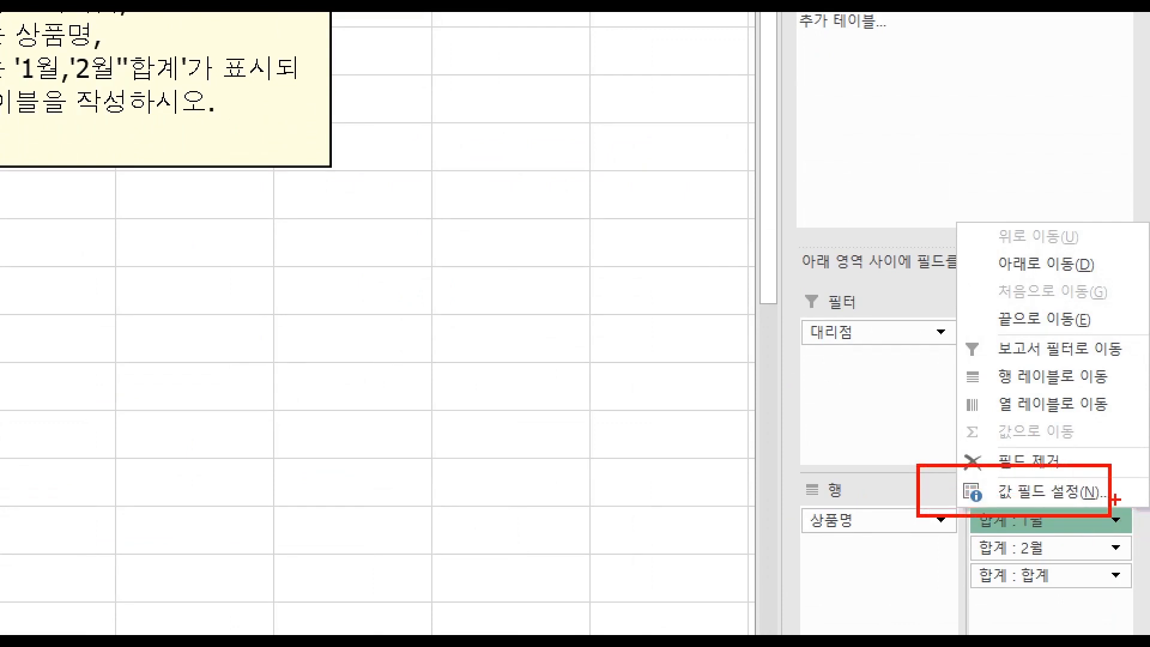
left_click_drag(1080, 473, 1117, 467)
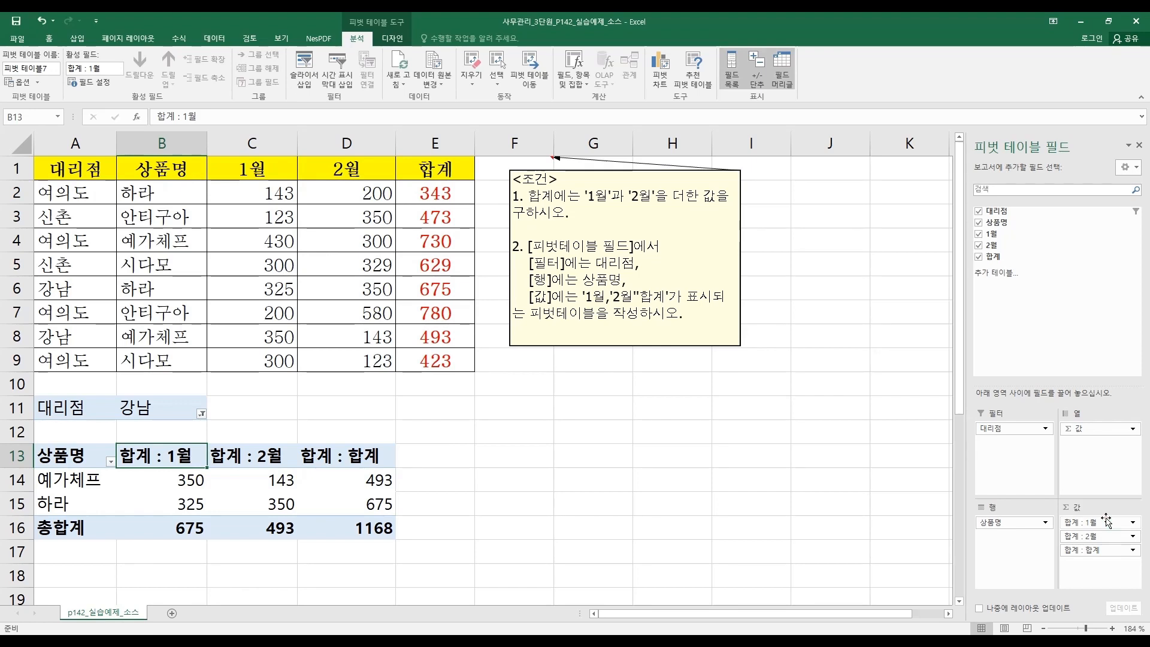
Summarize the 1월 value field by 평균 instead of 합계 and check its values for 예가체프 and 하라
left_click(1111, 521)
left_click(1099, 507)
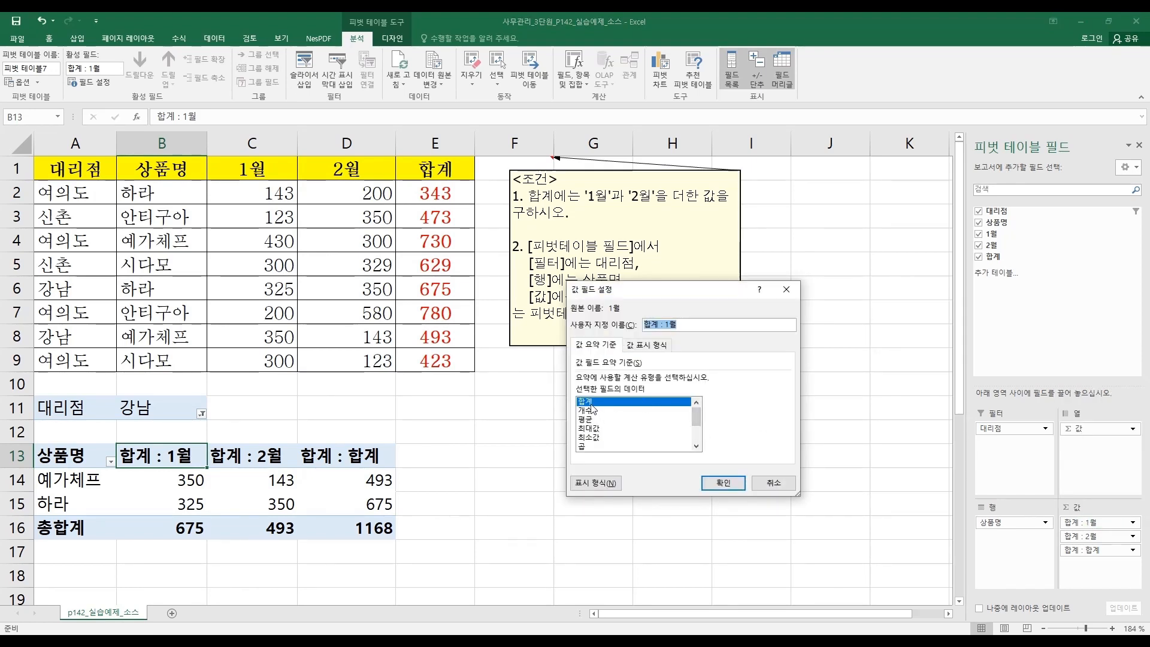
left_click(591, 411)
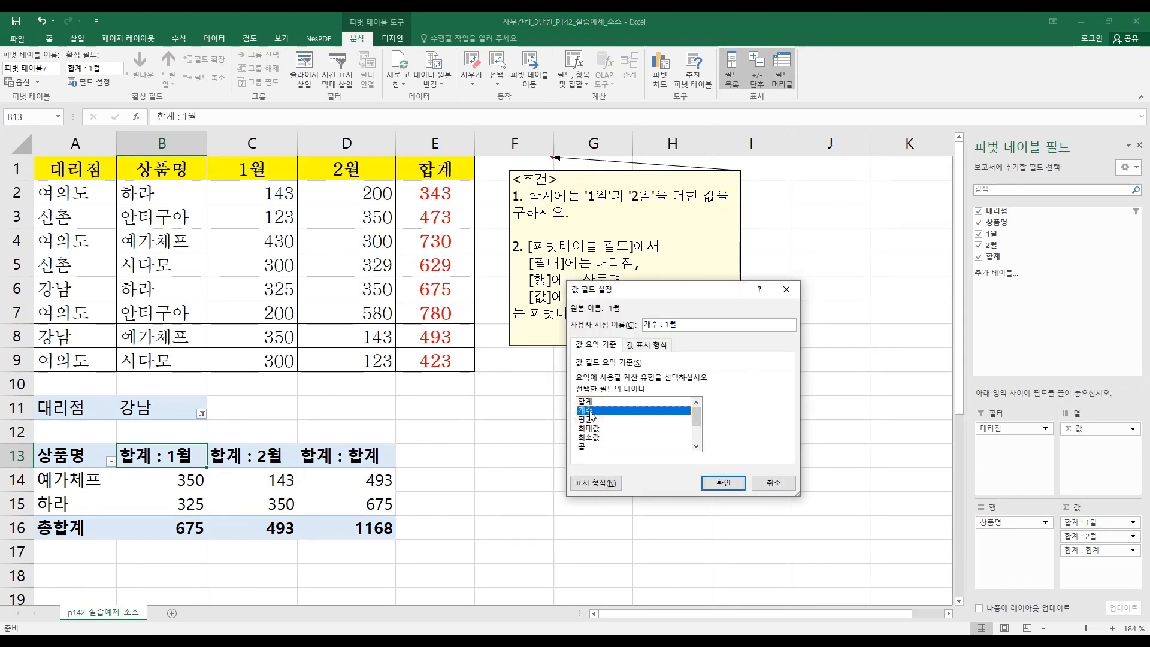
left_click(590, 420)
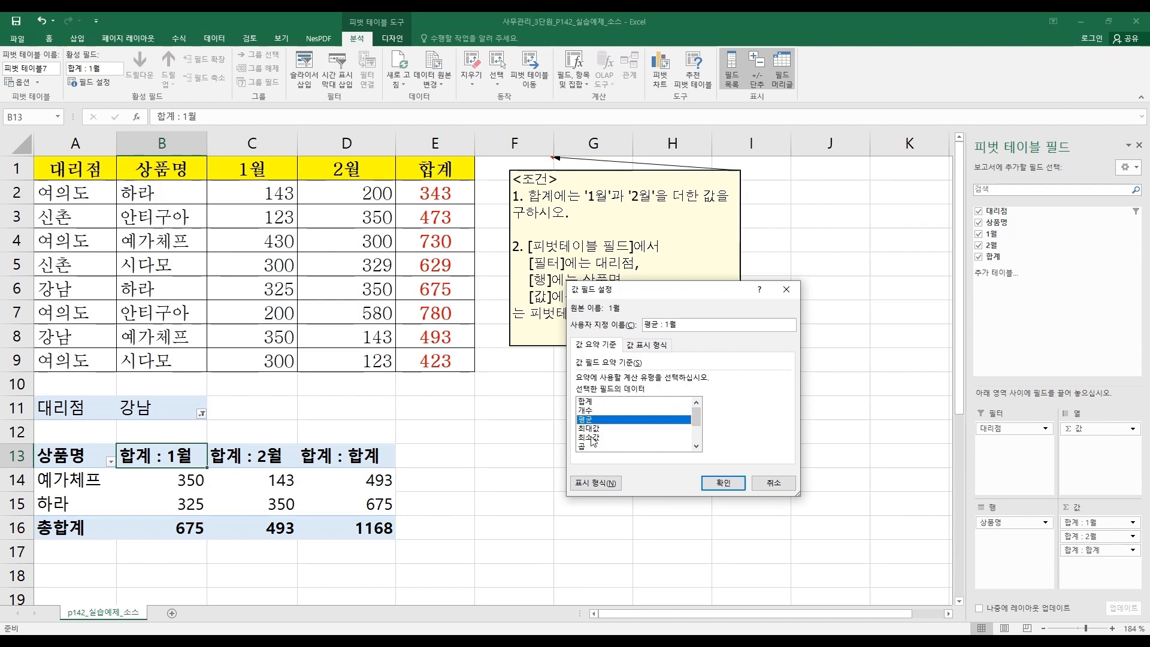
left_click(599, 429)
left_click(599, 437)
left_click(599, 446)
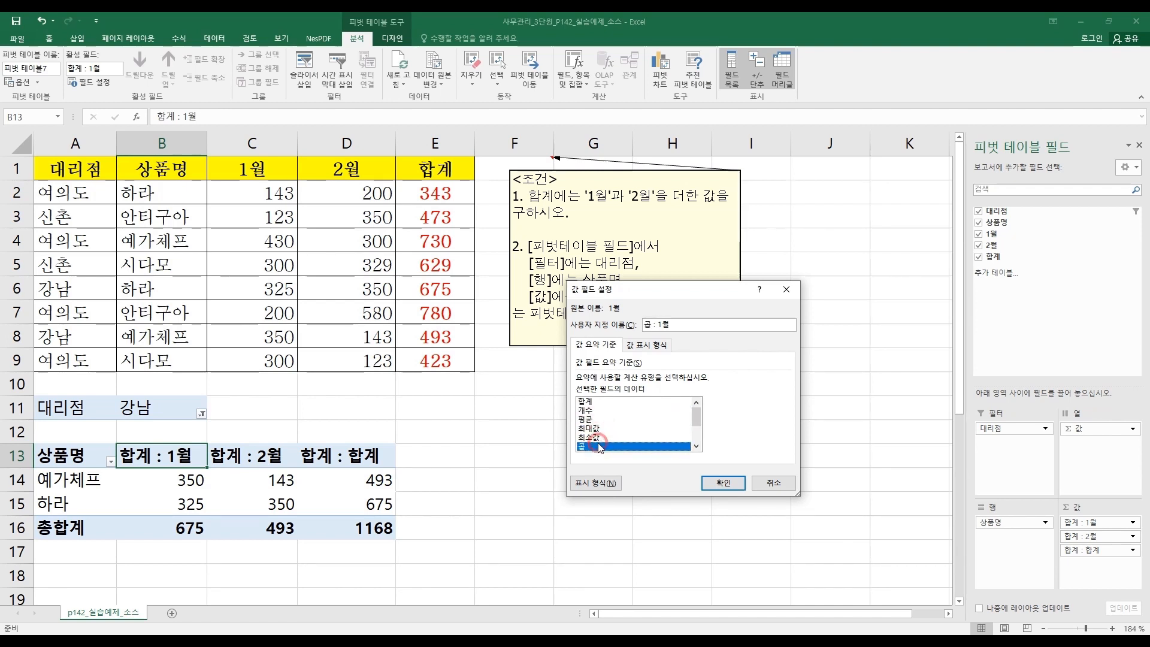
scroll(599, 446, "down", 1)
scroll(601, 440, "up", 2)
left_click(610, 410)
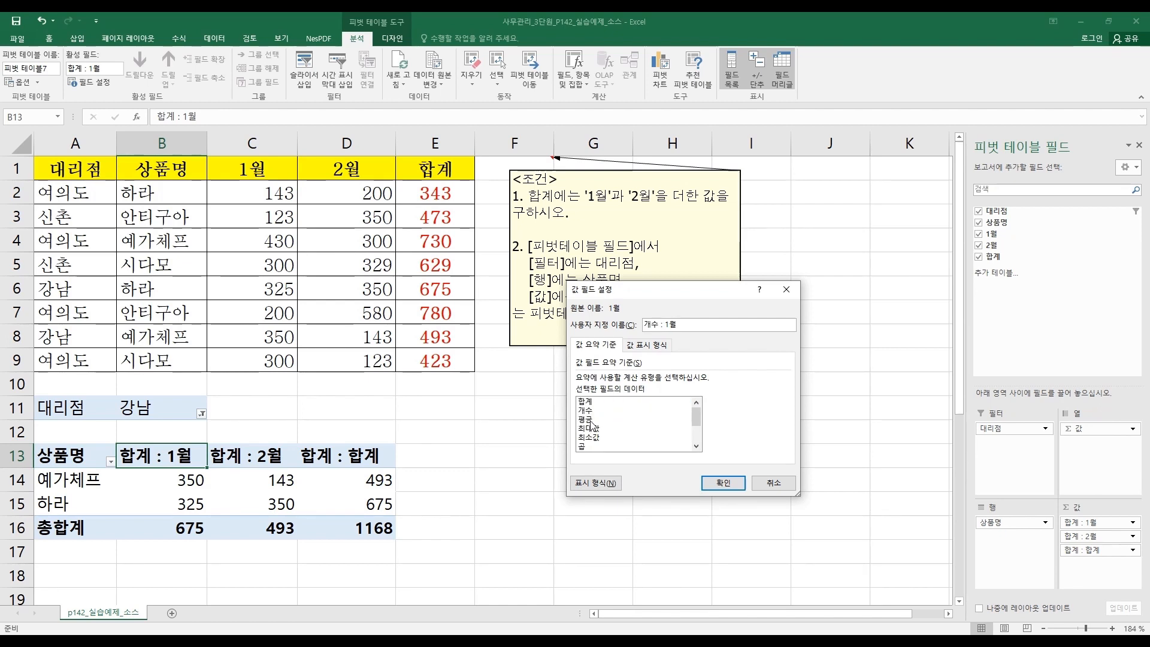
left_click(591, 421)
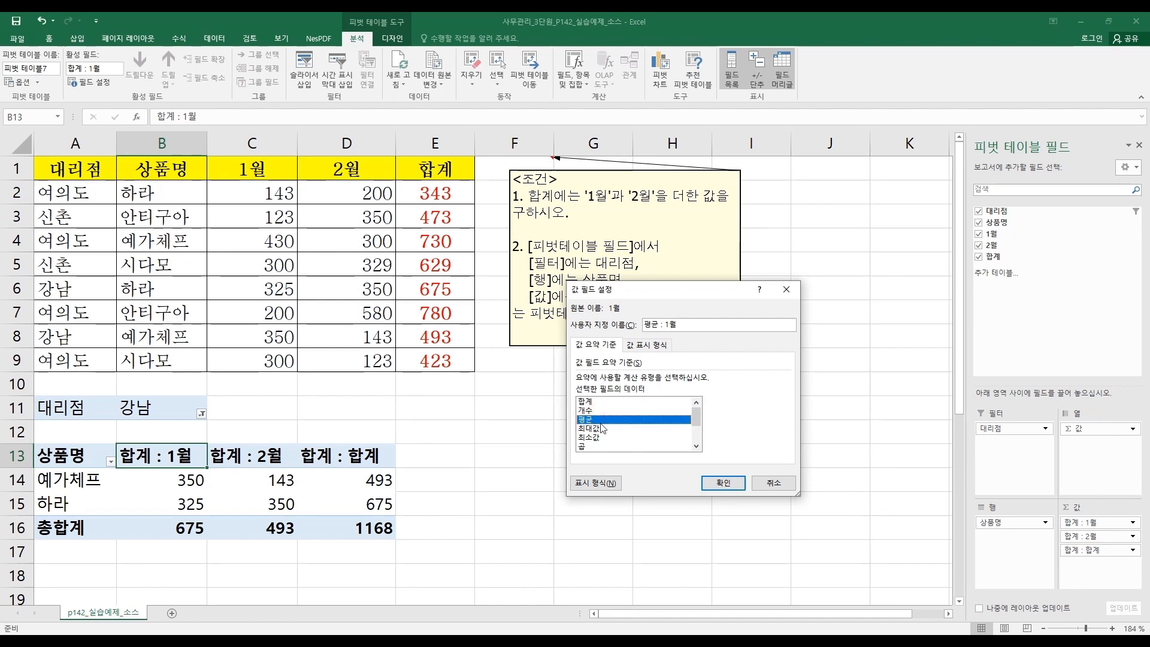
left_click(723, 483)
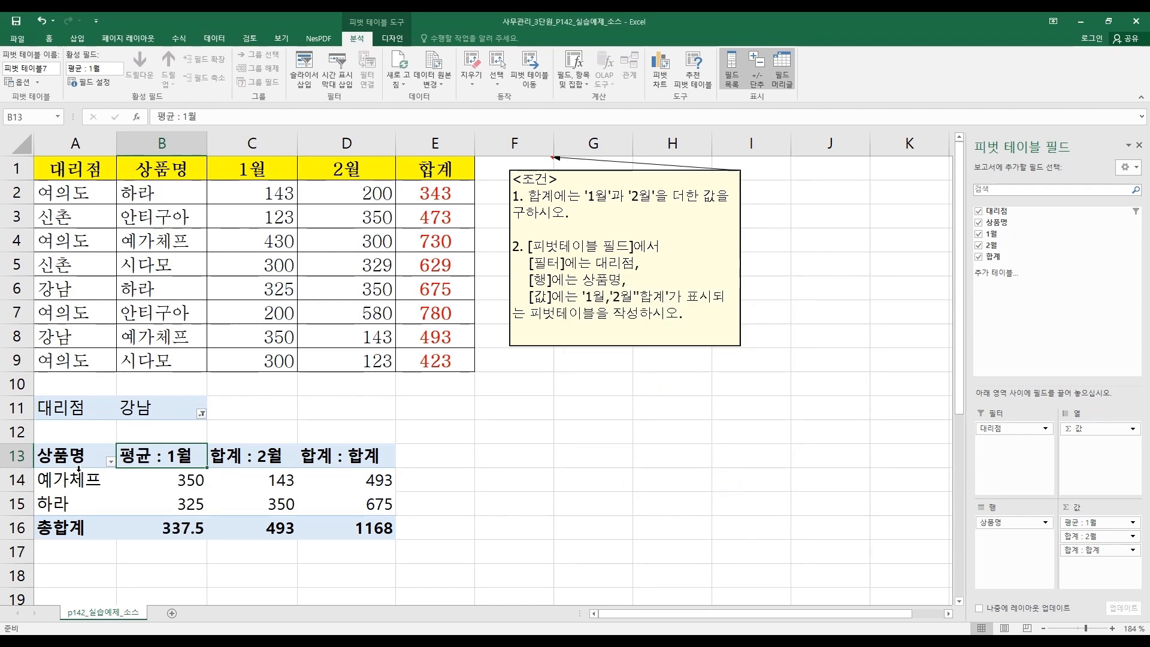
left_click(160, 479)
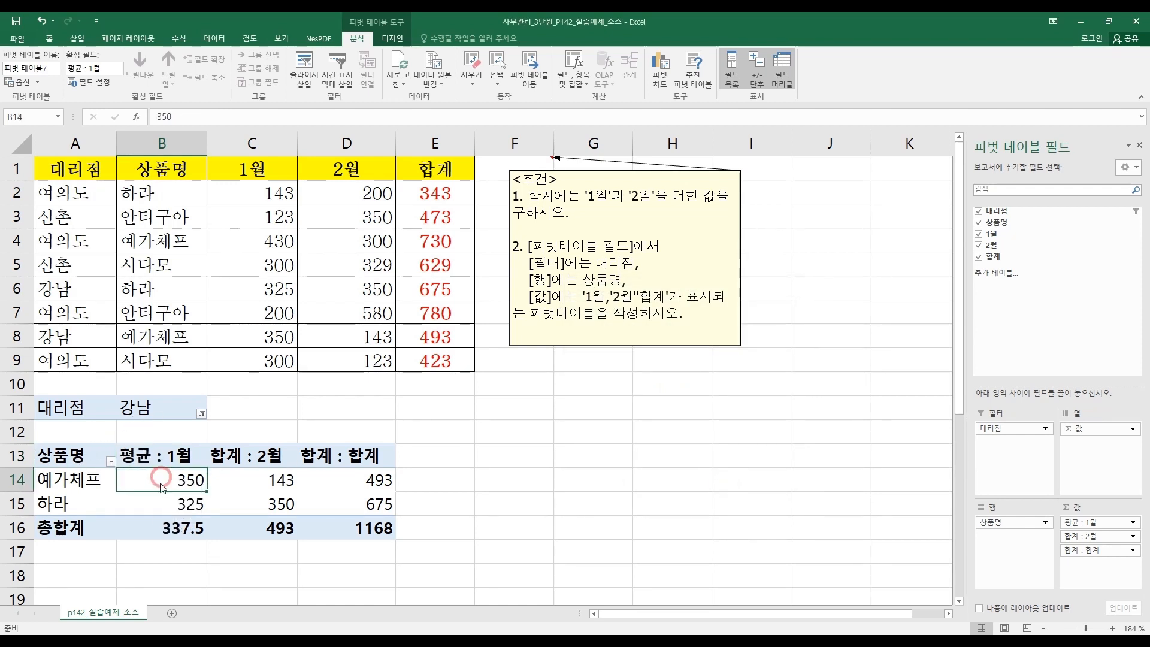
left_click(171, 506)
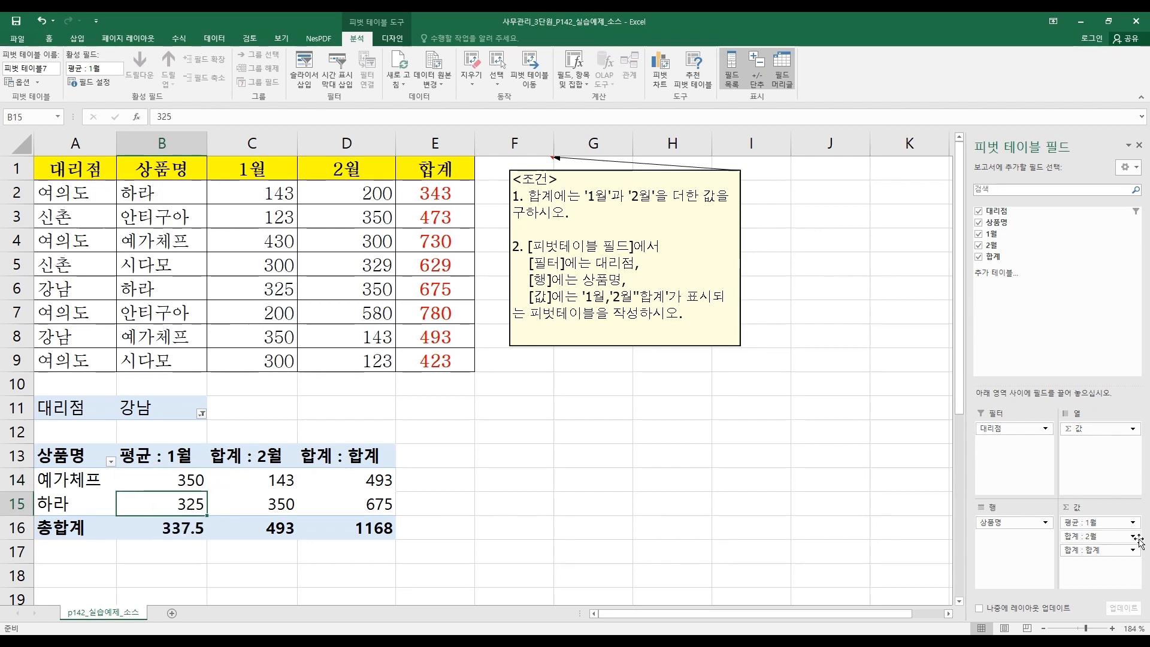
Summarize the pivot table's 2월 value field by 평균
left_click(1104, 536)
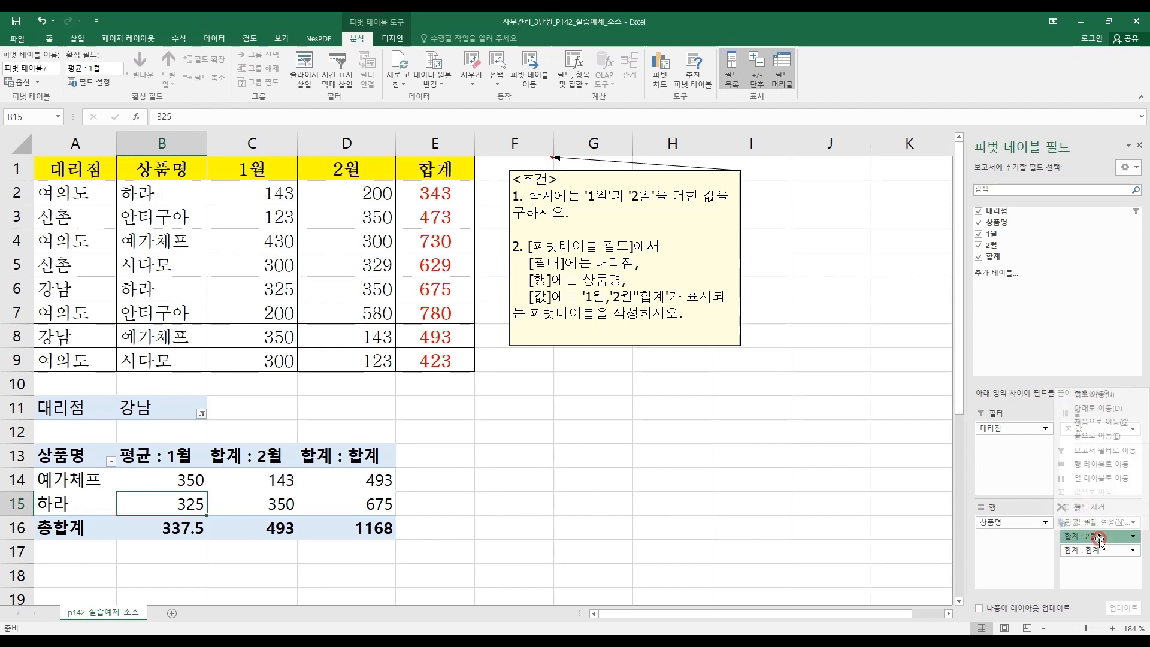
left_click(1102, 522)
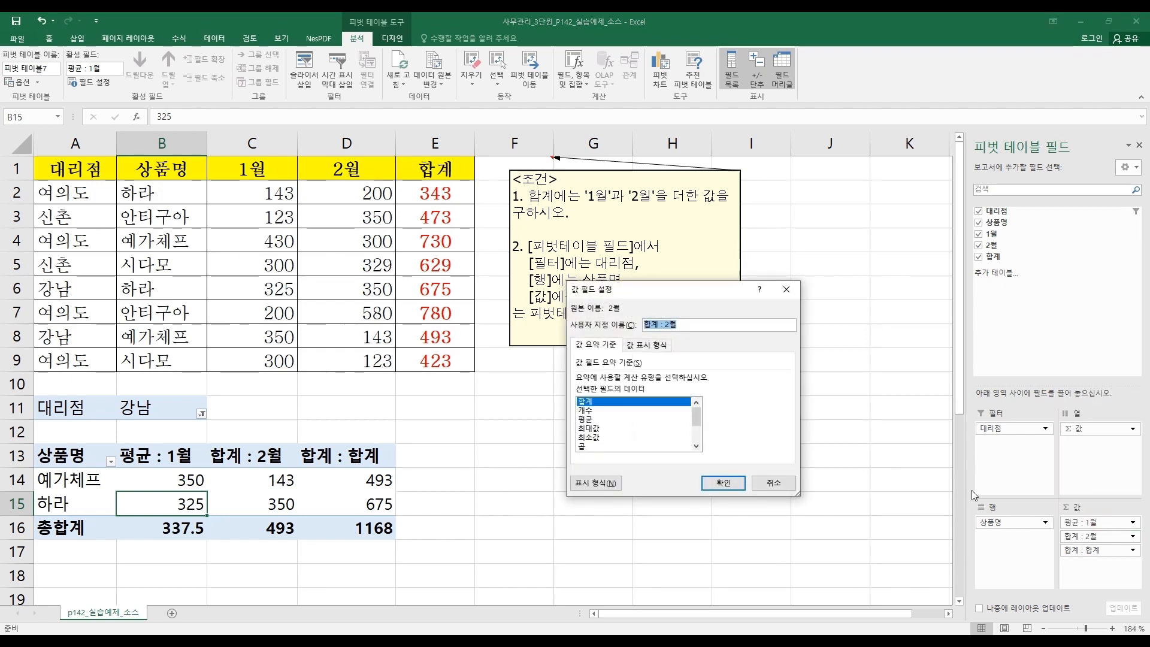
left_click(588, 419)
left_click(722, 483)
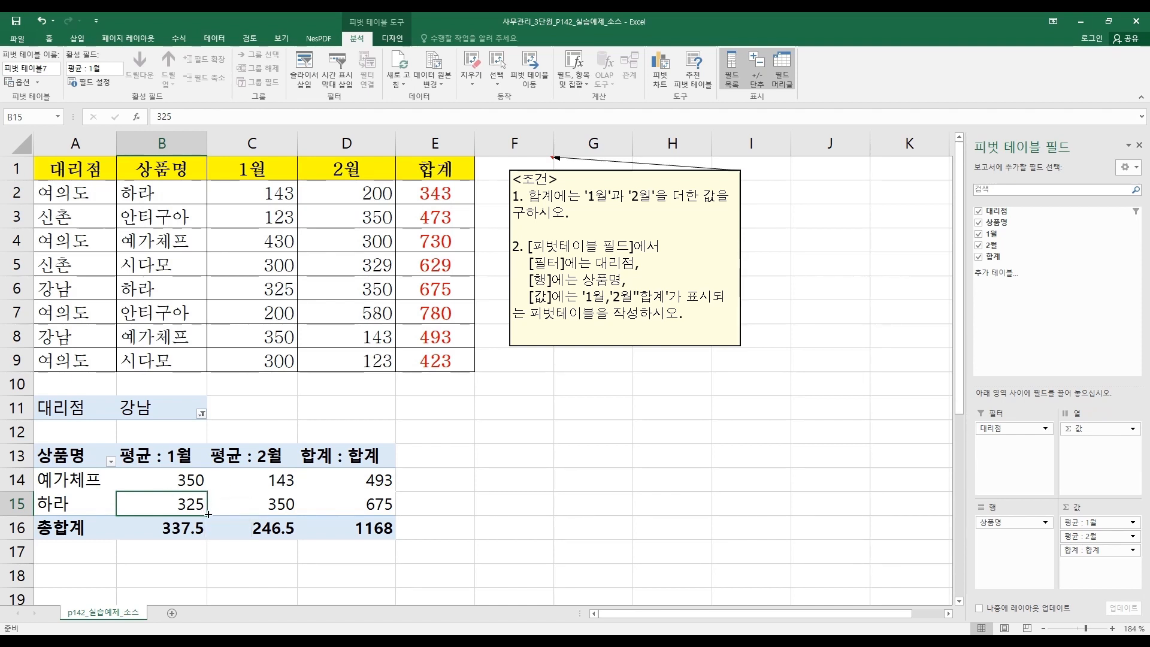
Deselect the pivot table and switch to the PowerPoint slide show to view the <보너스 문제> slide
left_click(525, 533)
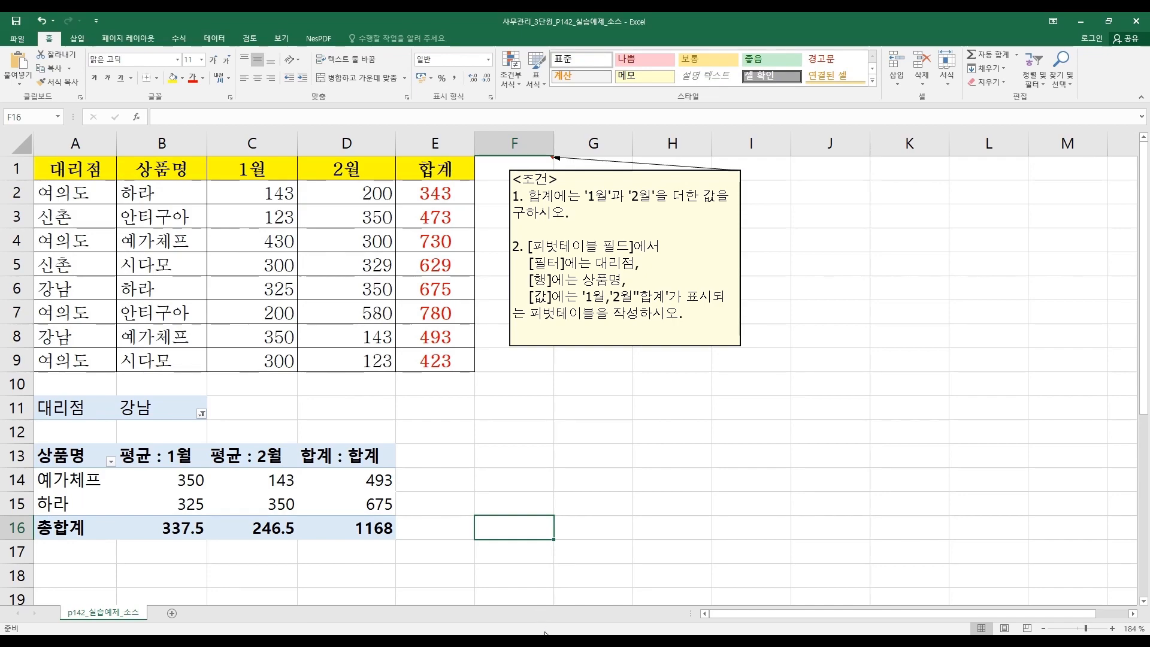
key("alt+Tab")
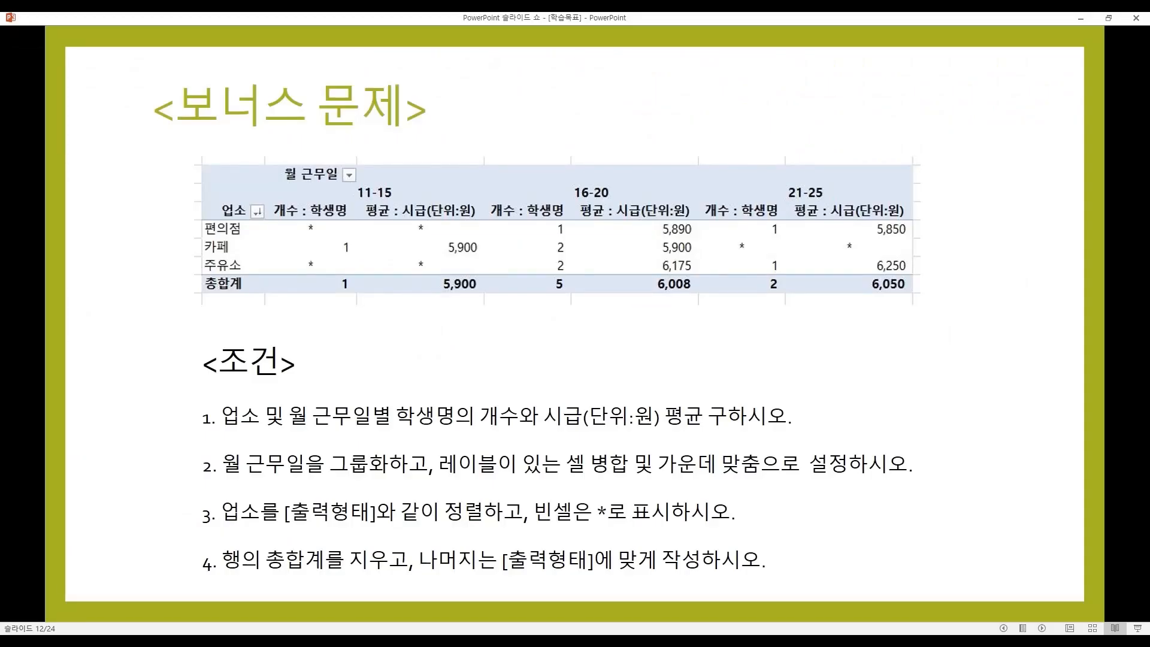
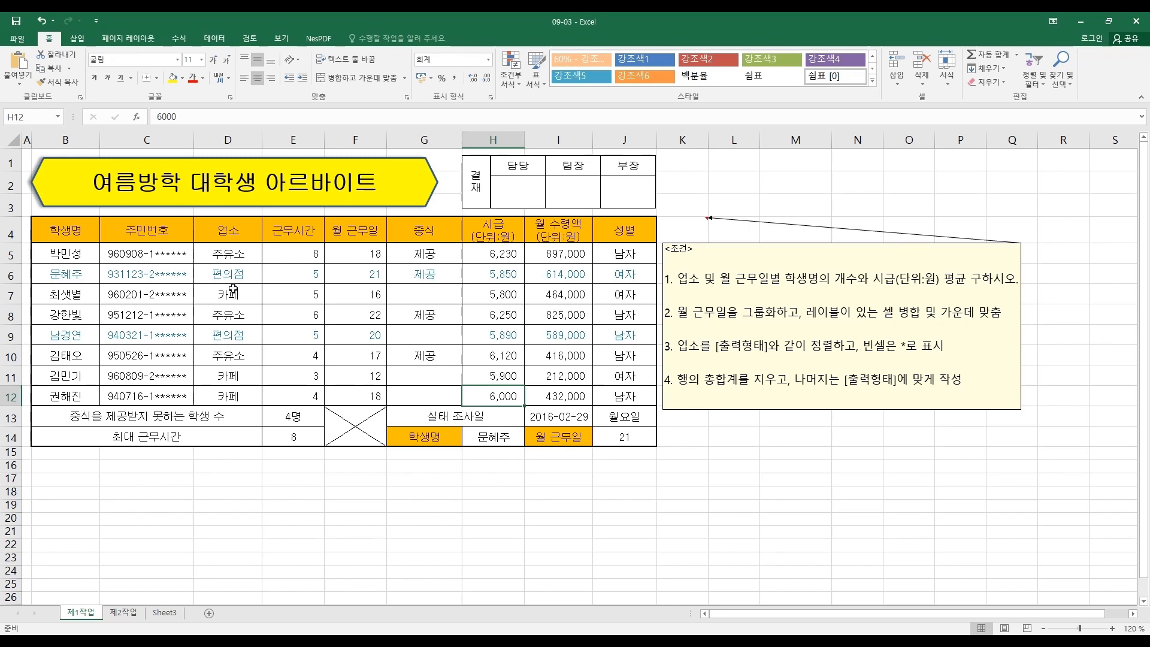
Insert a pivot table from the range B4:I12 on the existing worksheet 제1작업 at cell B18
left_click_drag(60, 232, 556, 395)
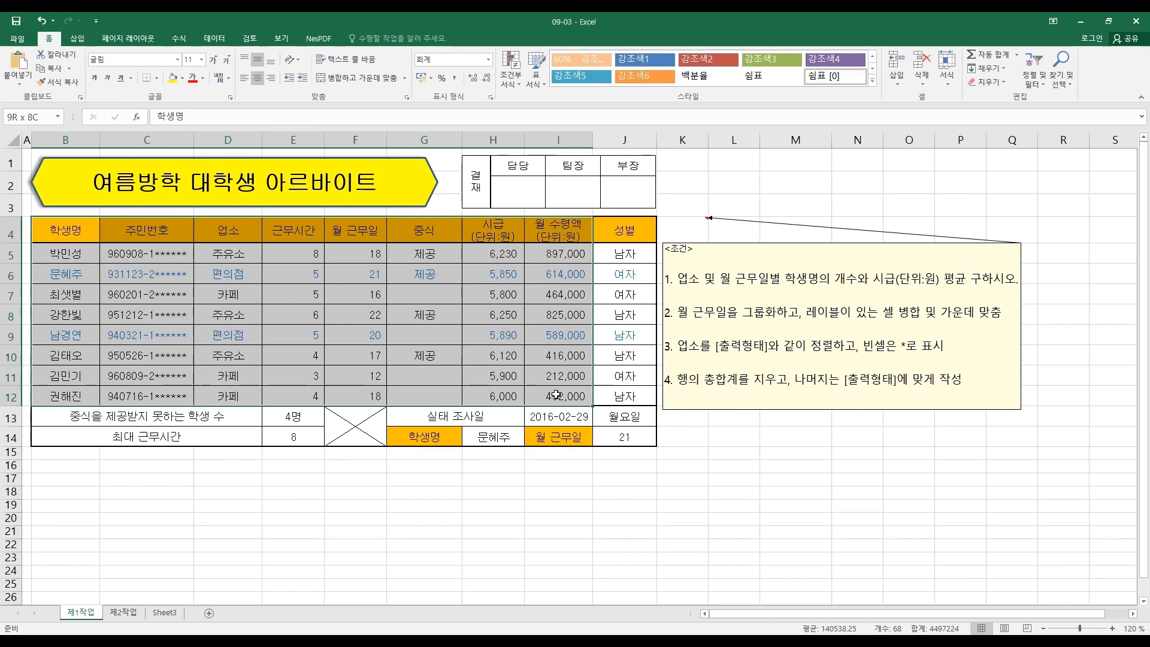
left_click_drag(556, 395, 556, 395)
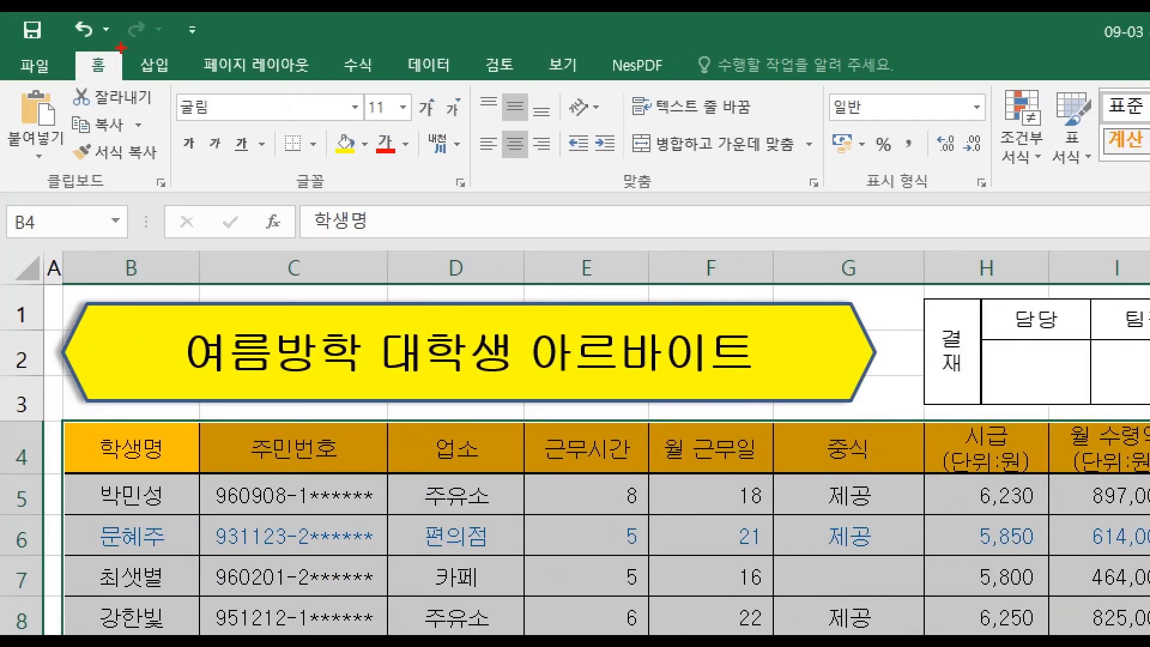
mouse_move(121, 48)
left_mouse_down()
mouse_move(149, 95)
mouse_move(183, 107)
left_mouse_up()
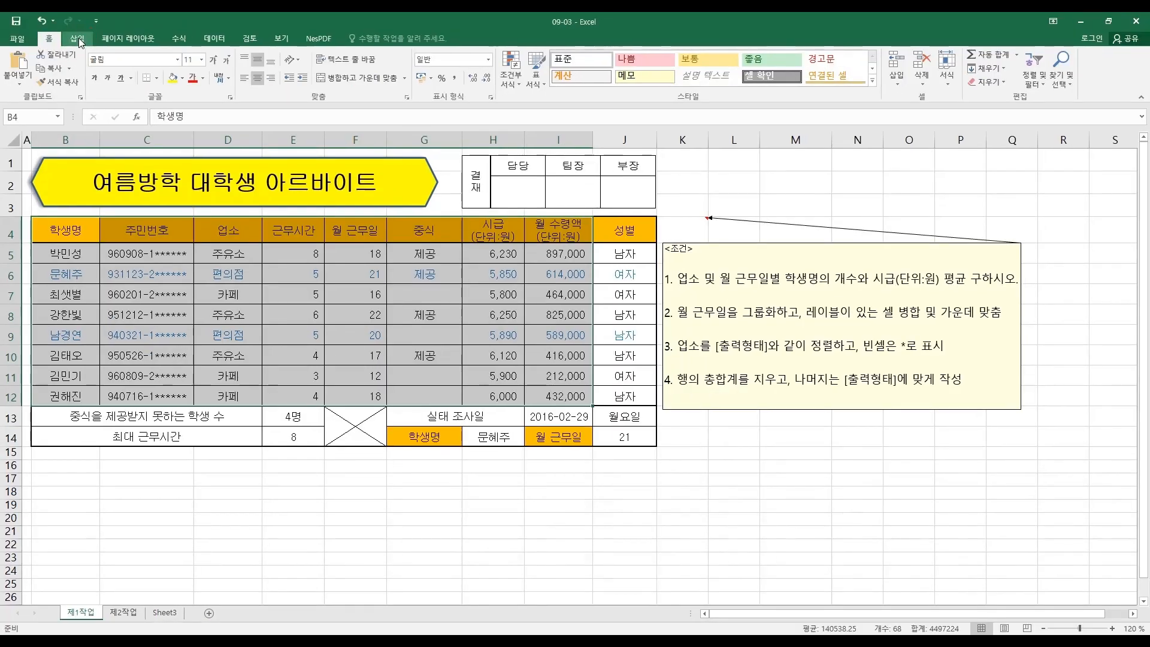
left_click(78, 38)
left_click(16, 72)
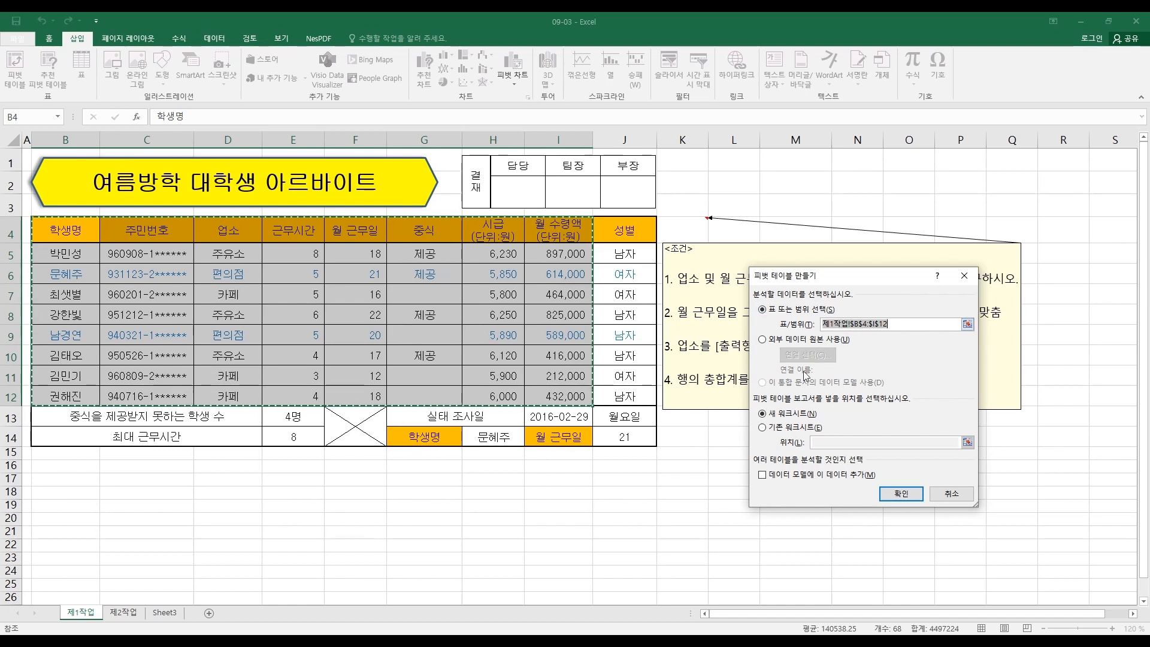
left_click(772, 432)
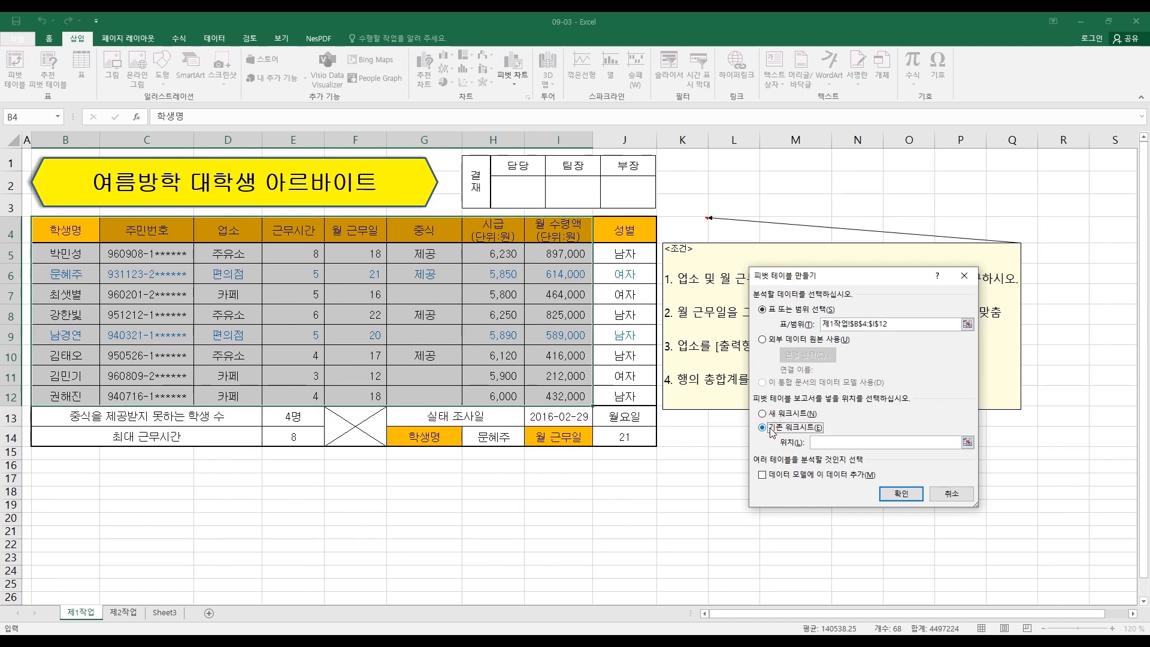
left_click(966, 442)
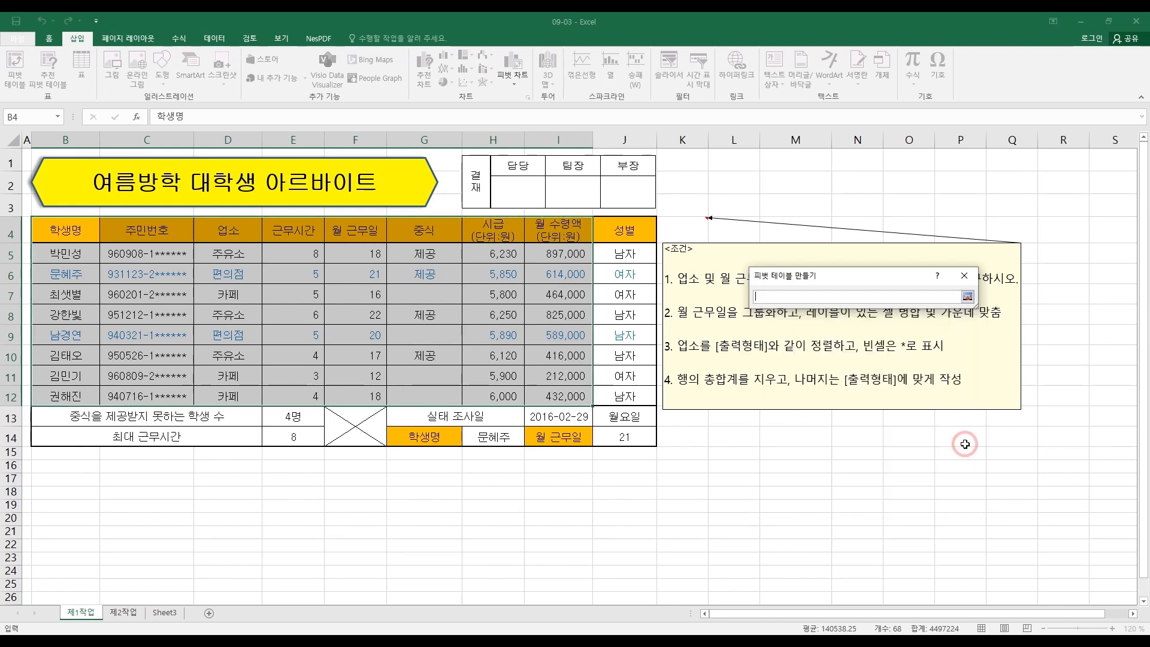
left_click(57, 492)
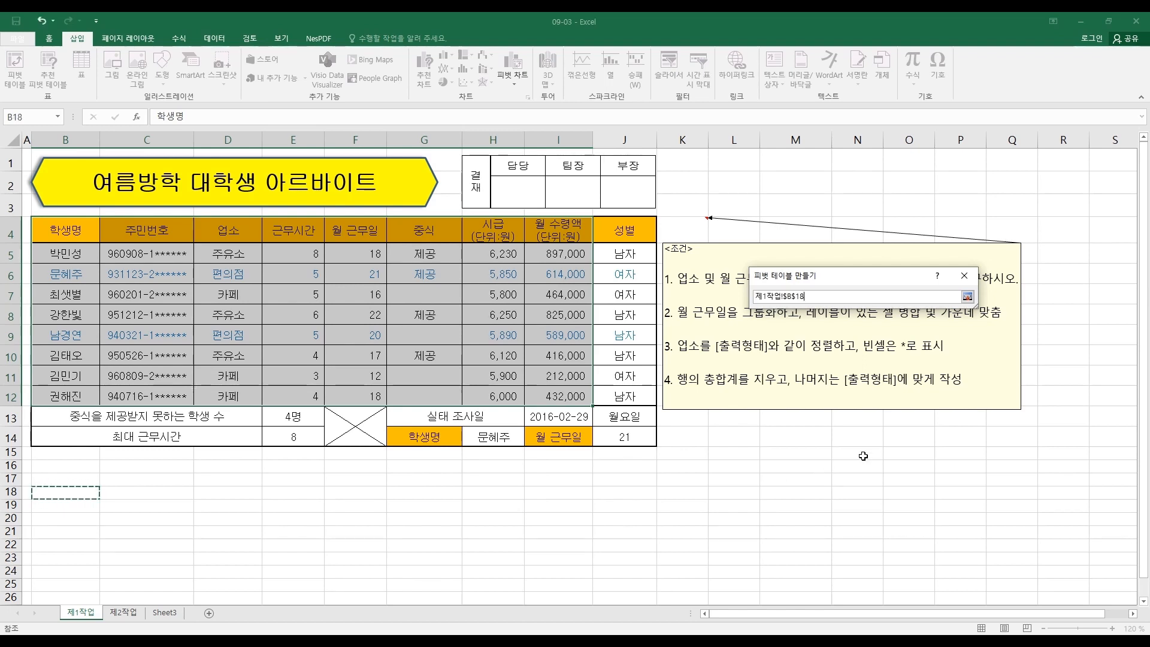
left_click(967, 296)
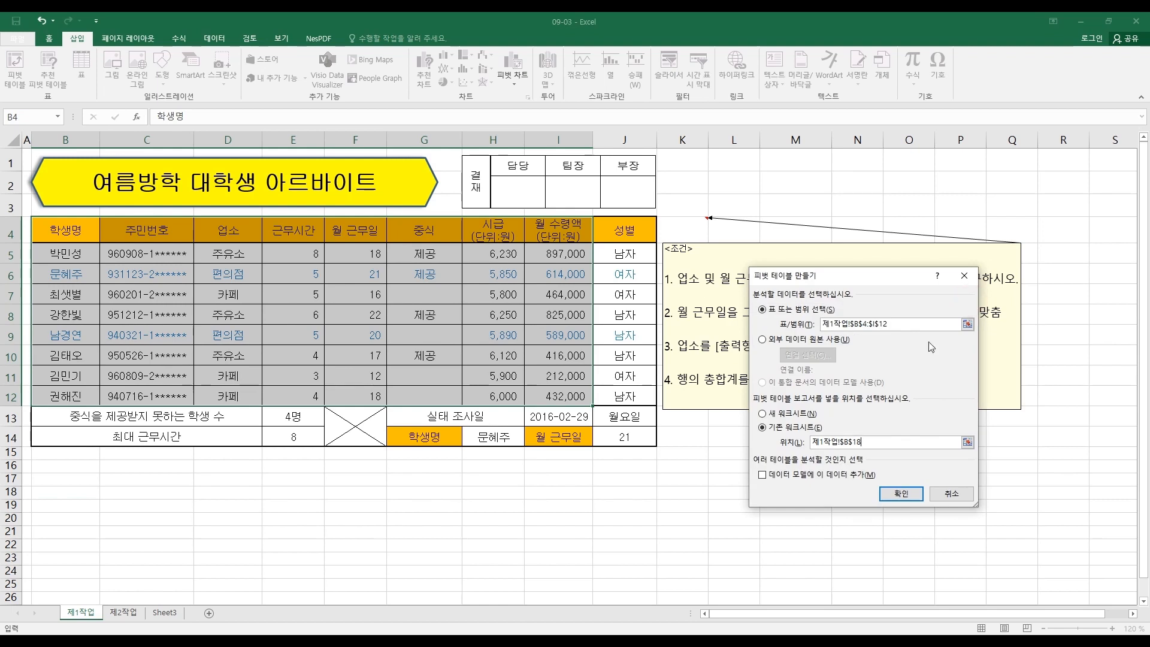
left_click(887, 494)
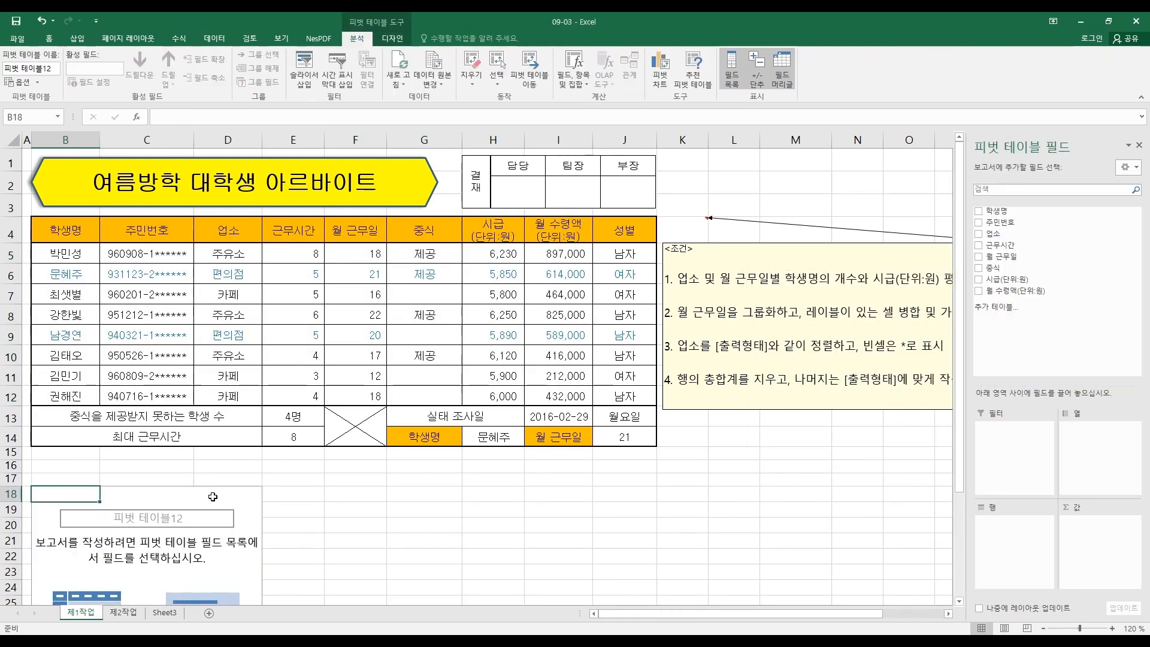
Check the bonus problem slide and lay out the pivot table with 업소 as rows, 월 근무일 as columns, and 학생명 and 시급(단위:원) as values
scroll(261, 521, "down", 1)
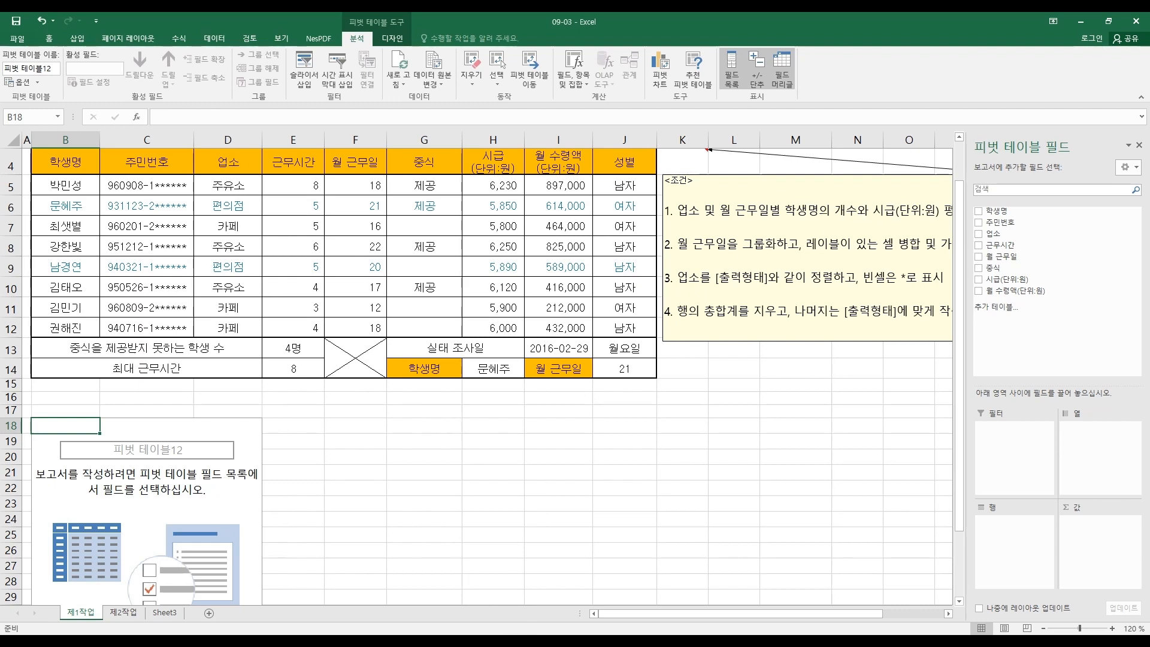
left_click(454, 586)
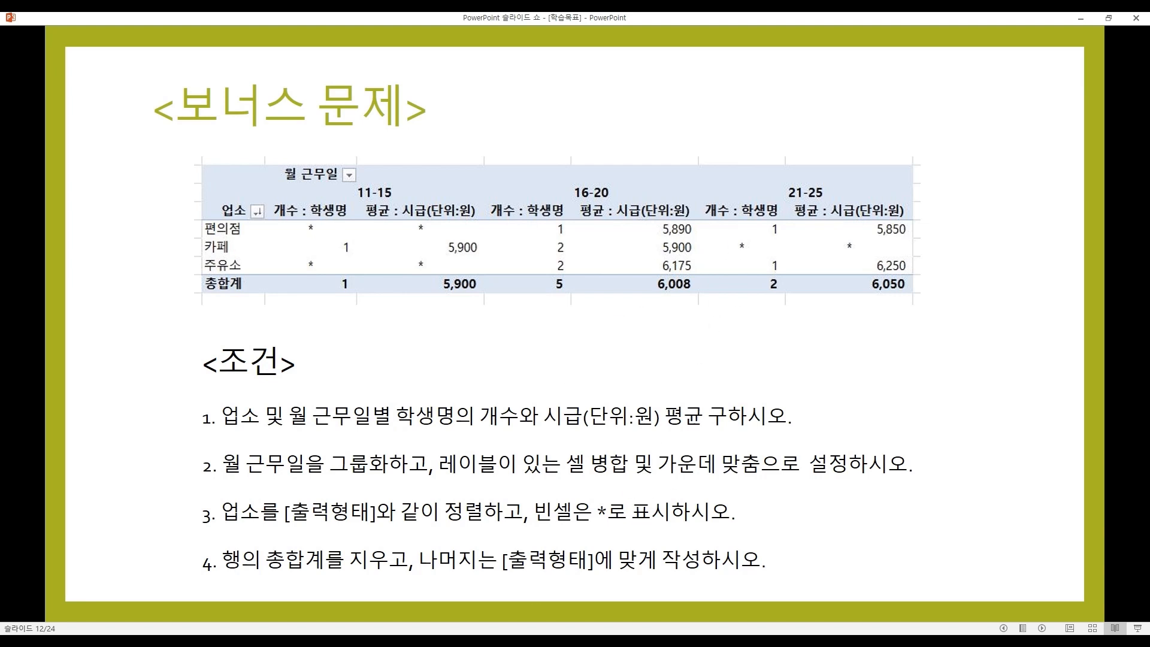
left_click(647, 594)
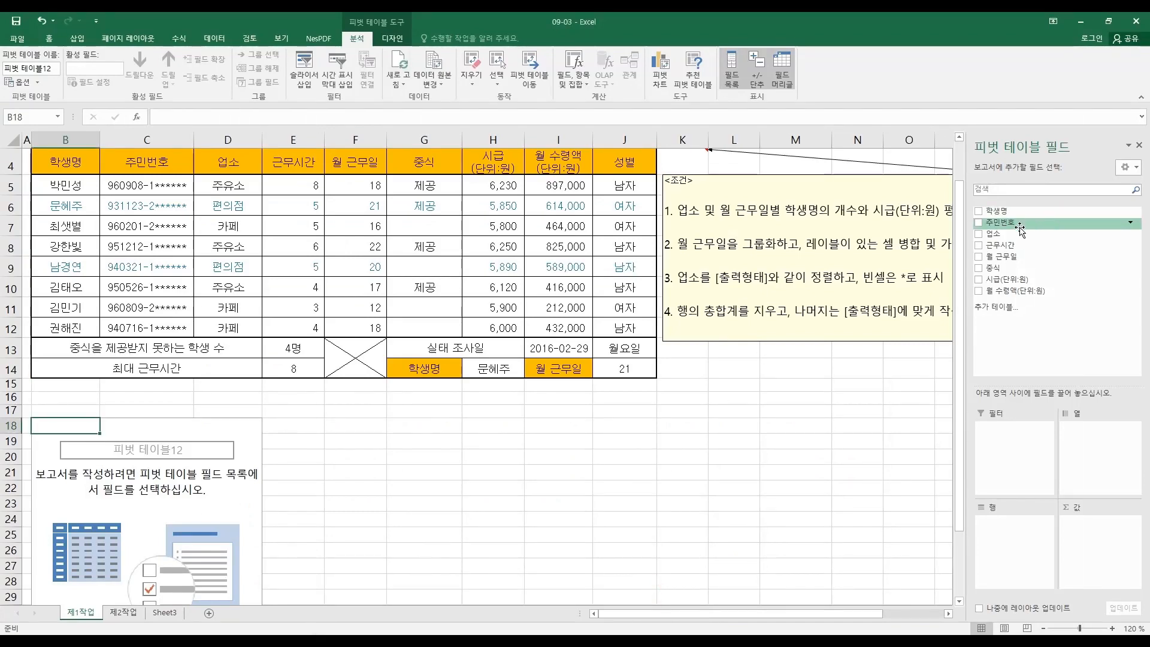
left_click_drag(1013, 234, 1000, 548)
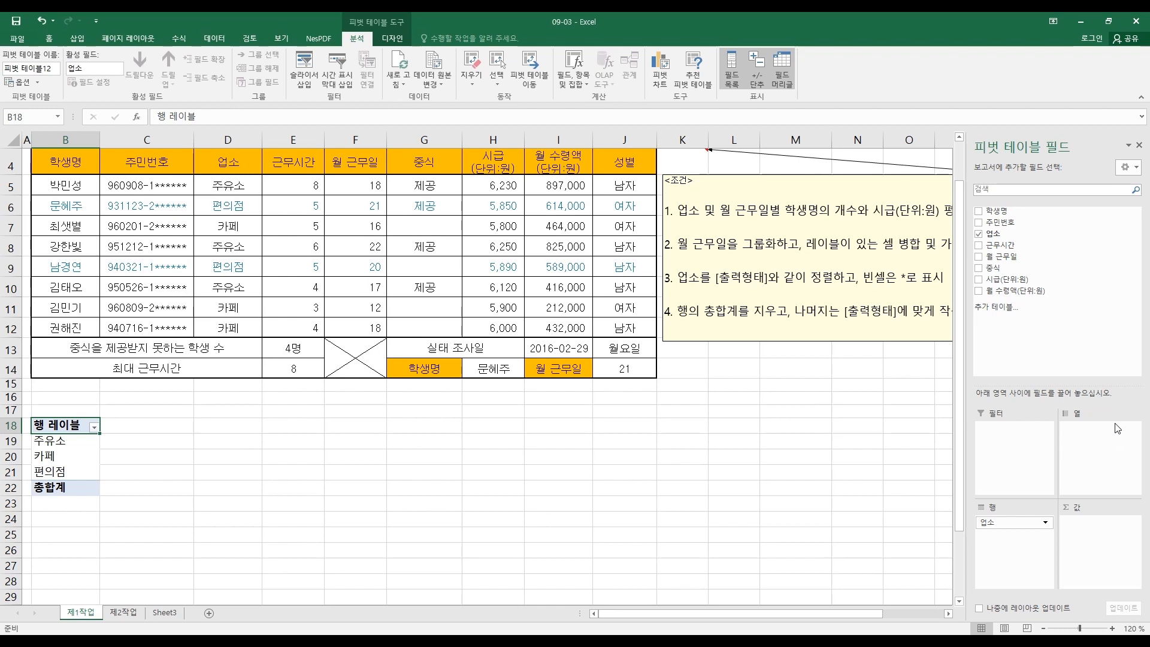
left_click_drag(1018, 256, 1100, 450)
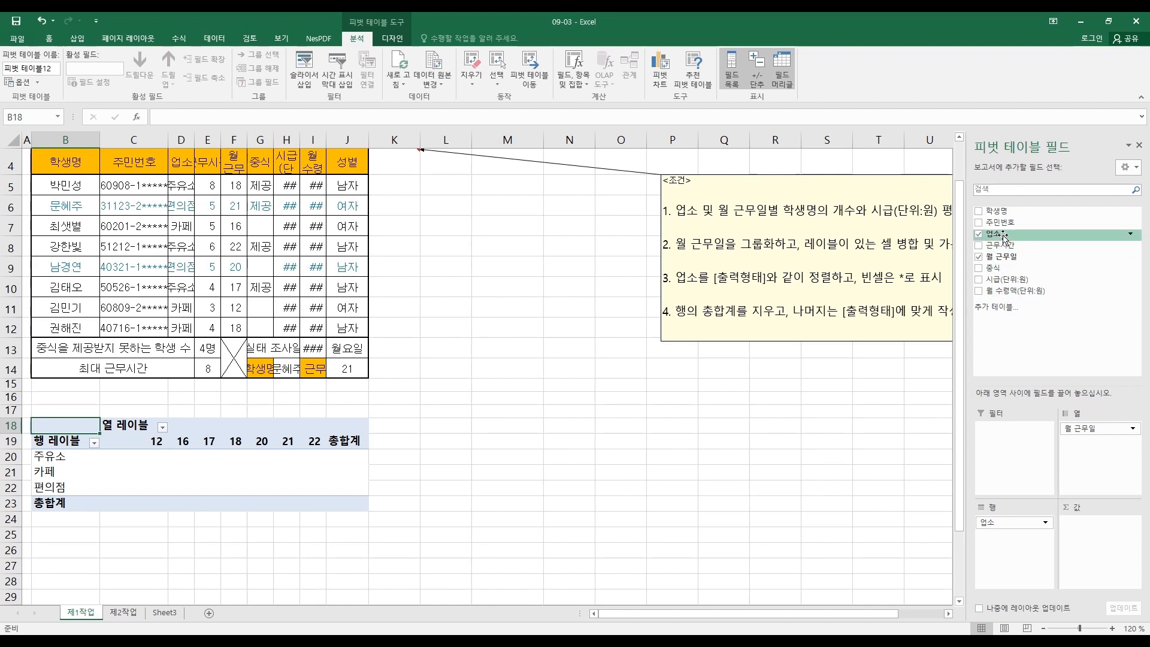
left_click_drag(1006, 219, 1098, 550)
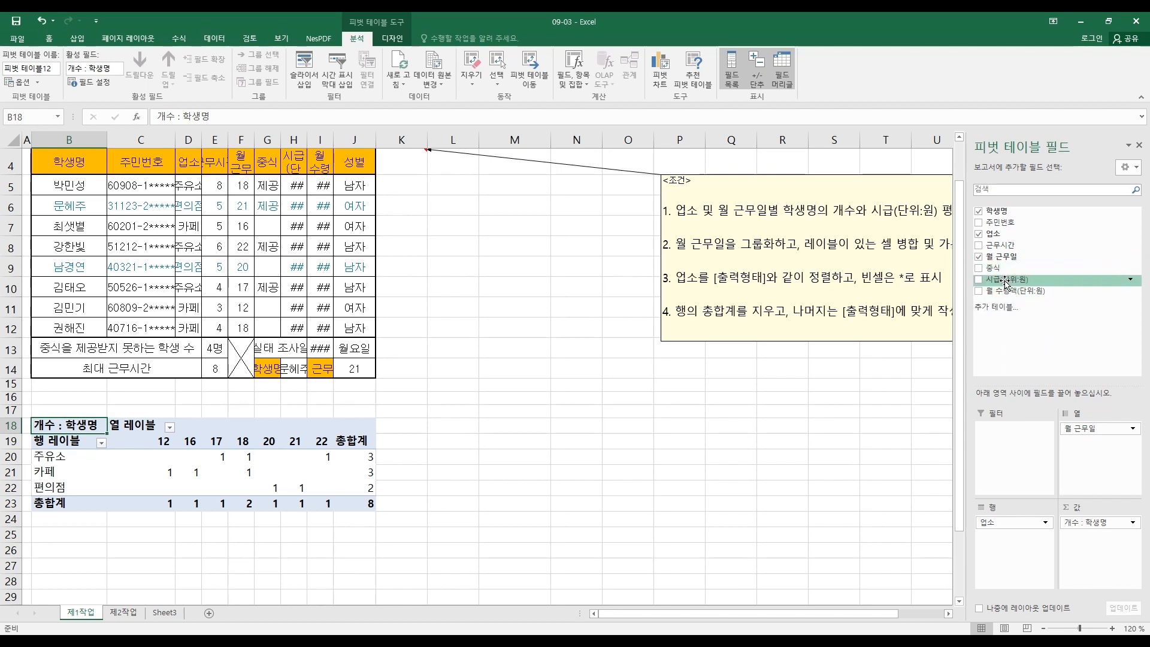
left_click_drag(1006, 283, 1097, 561)
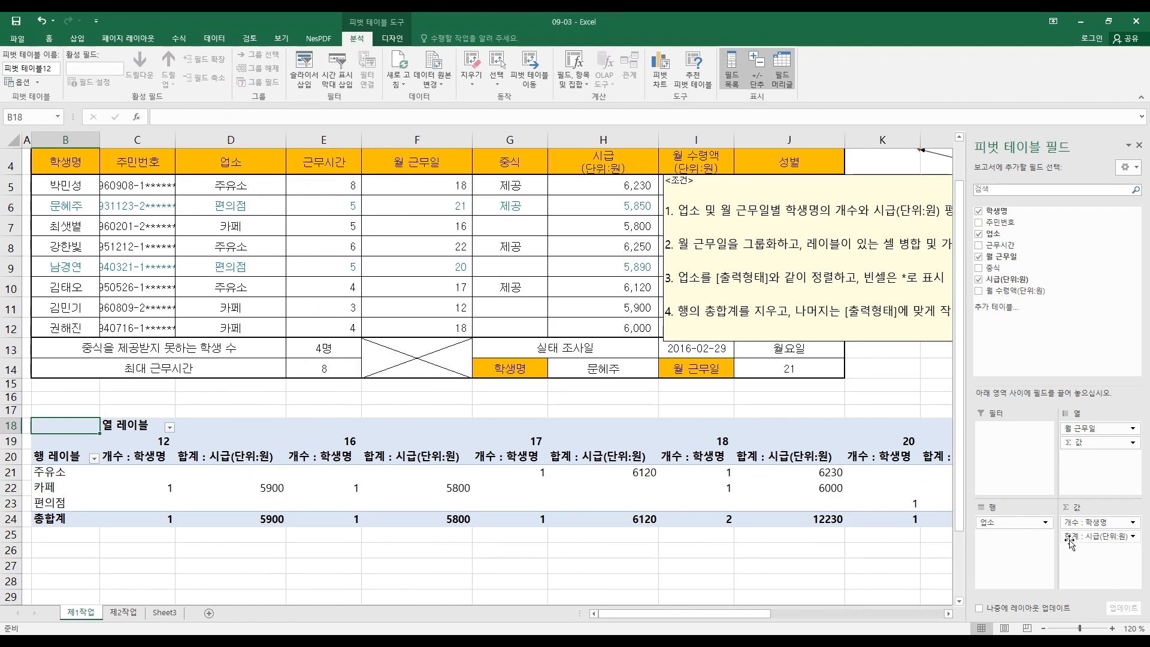
Summarize the pivot table's 시급(단위:원) value field by 평균
left_click(1131, 536)
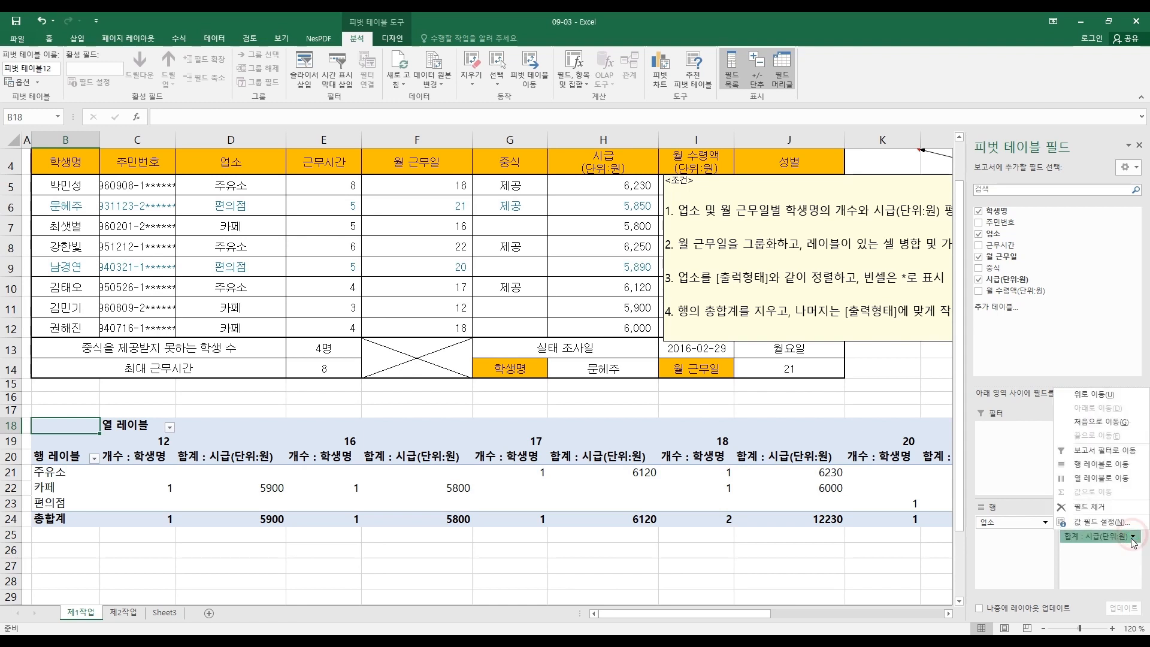
left_click(1096, 523)
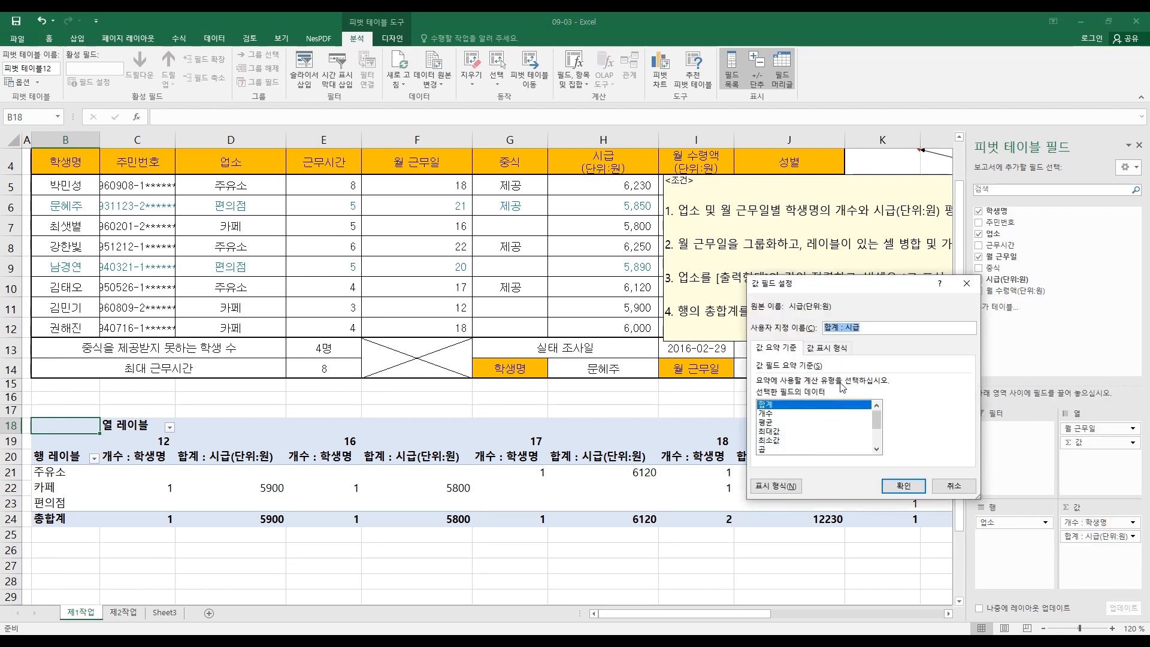
left_click(779, 422)
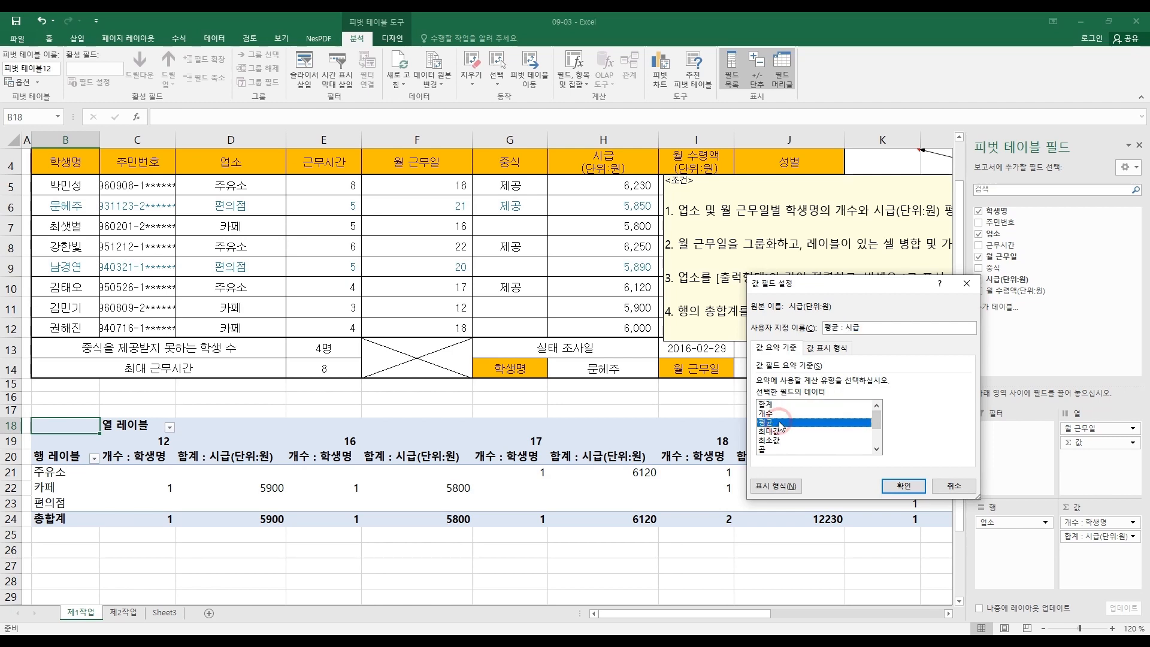
left_click(900, 490)
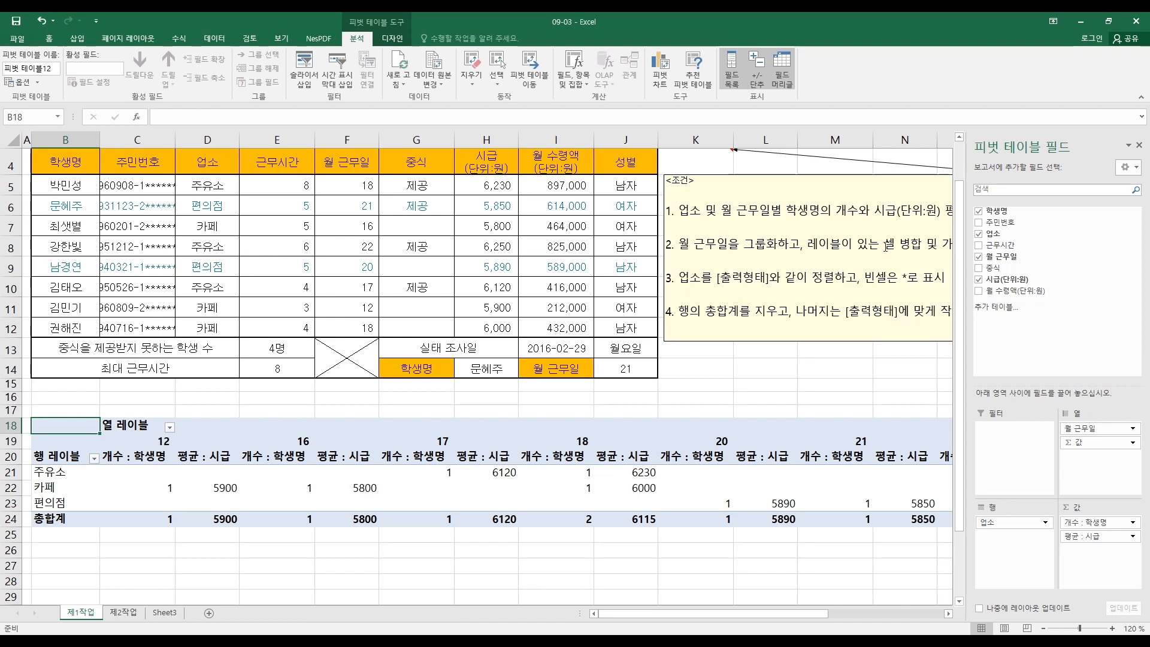
Rename the pivot table's column label heading to 월 근무일 and its row label heading to 업소
left_click(947, 319)
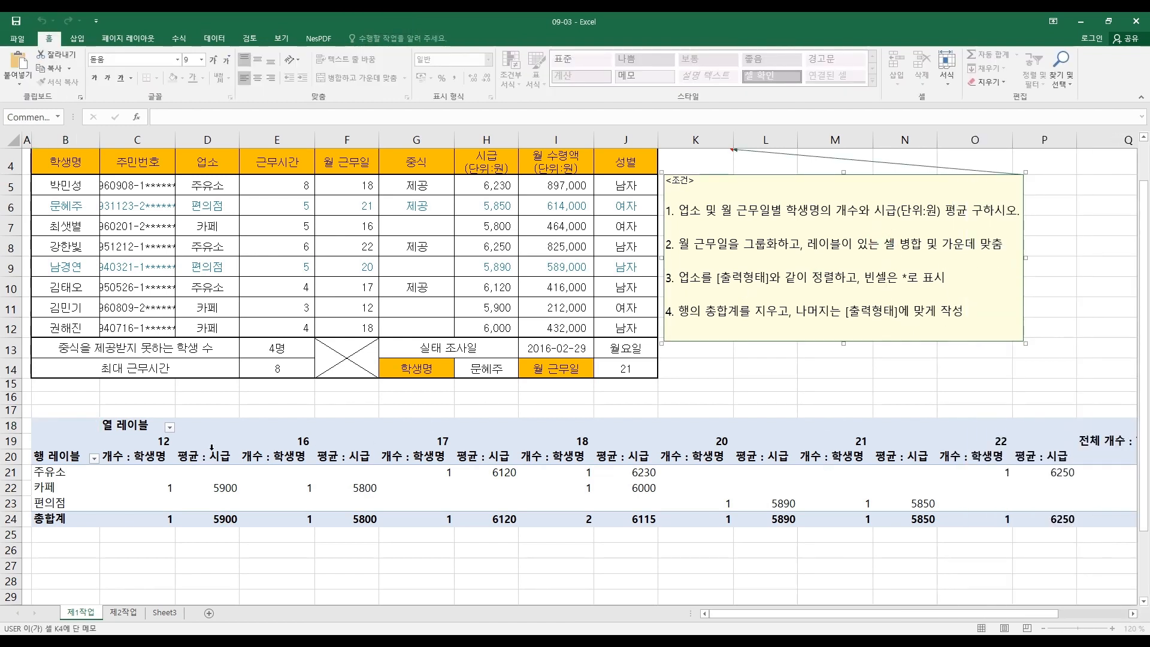
left_click(157, 441)
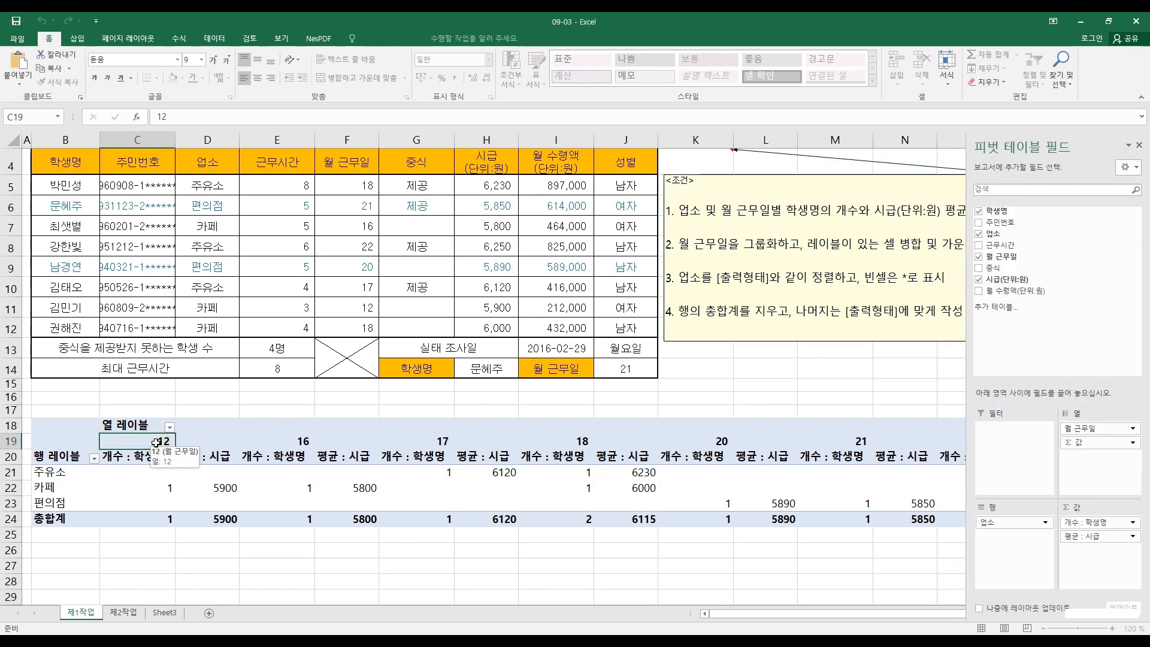
left_click(126, 428)
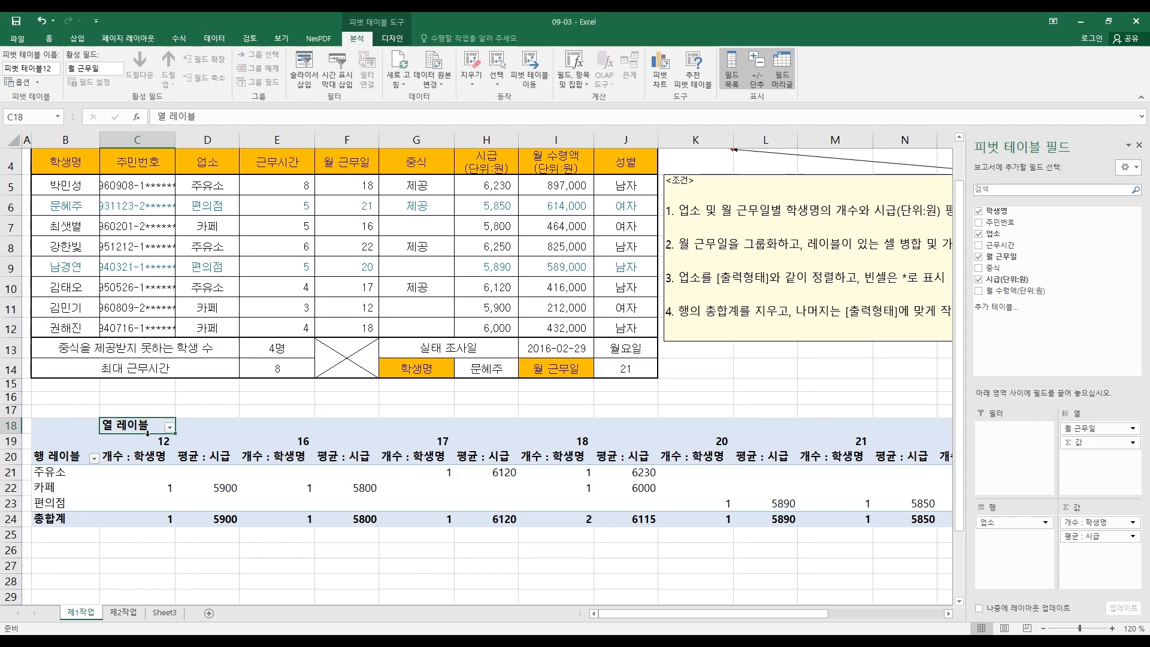
type("월 근무")
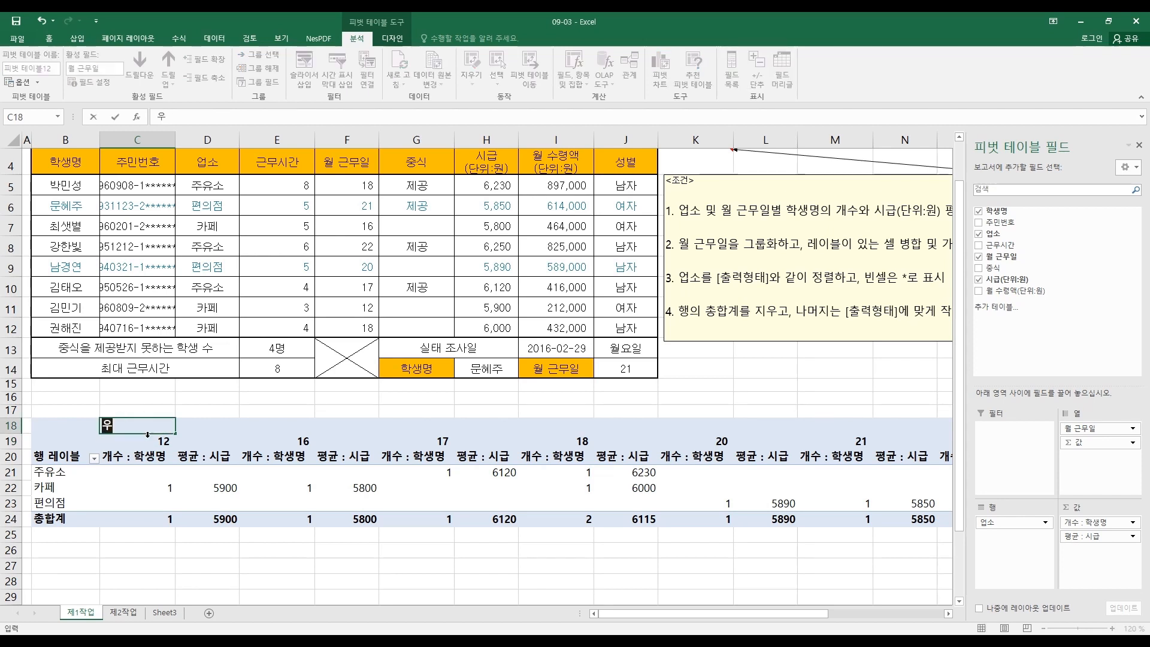
type("일")
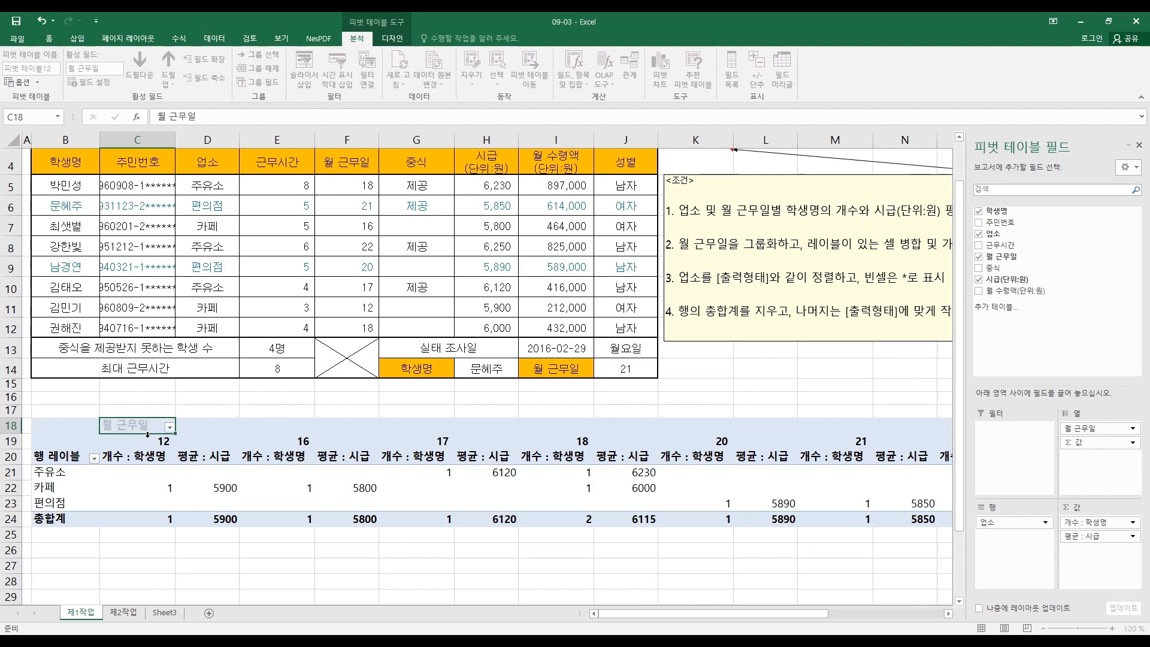
key("Return")
left_click(65, 456)
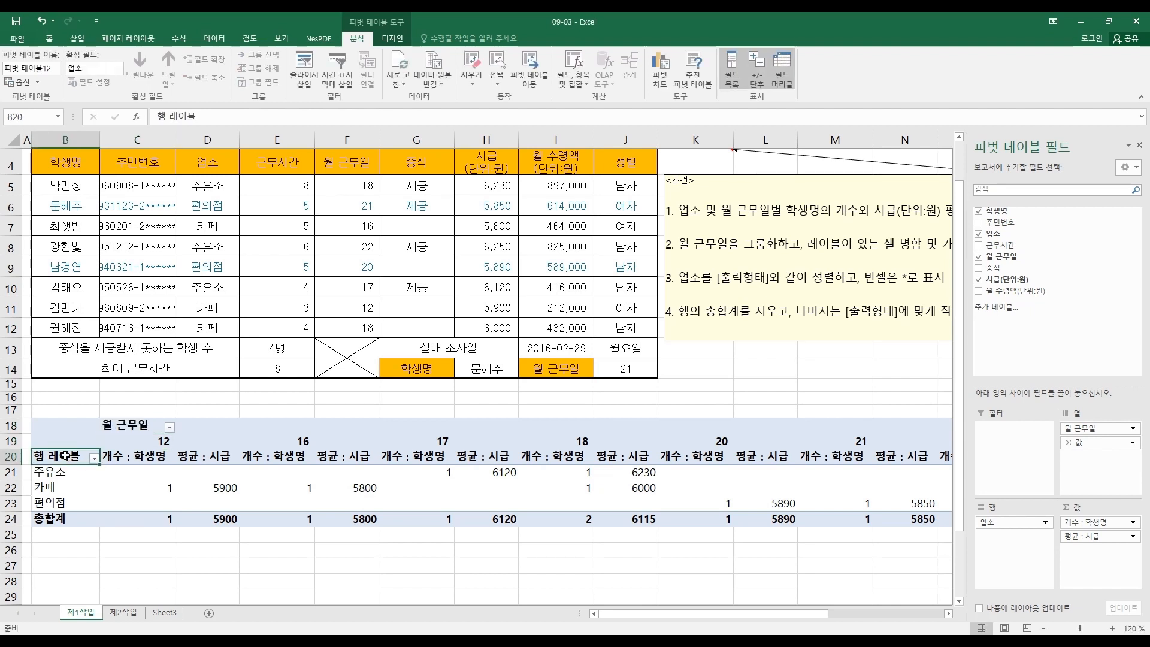
type("업소")
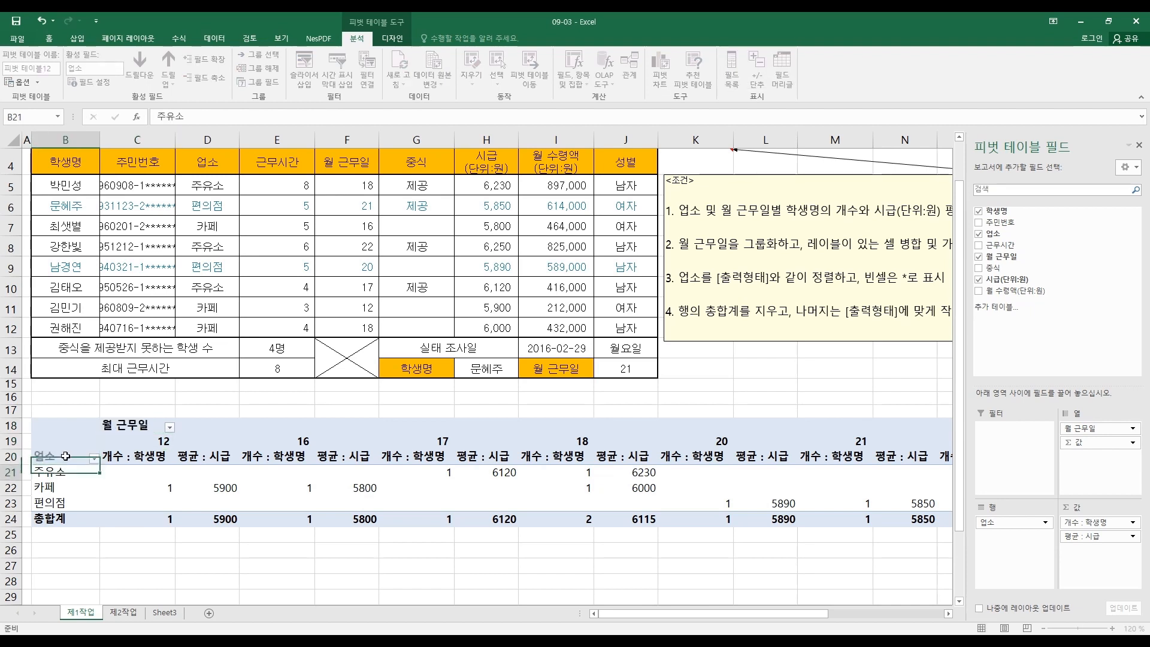
key("Return")
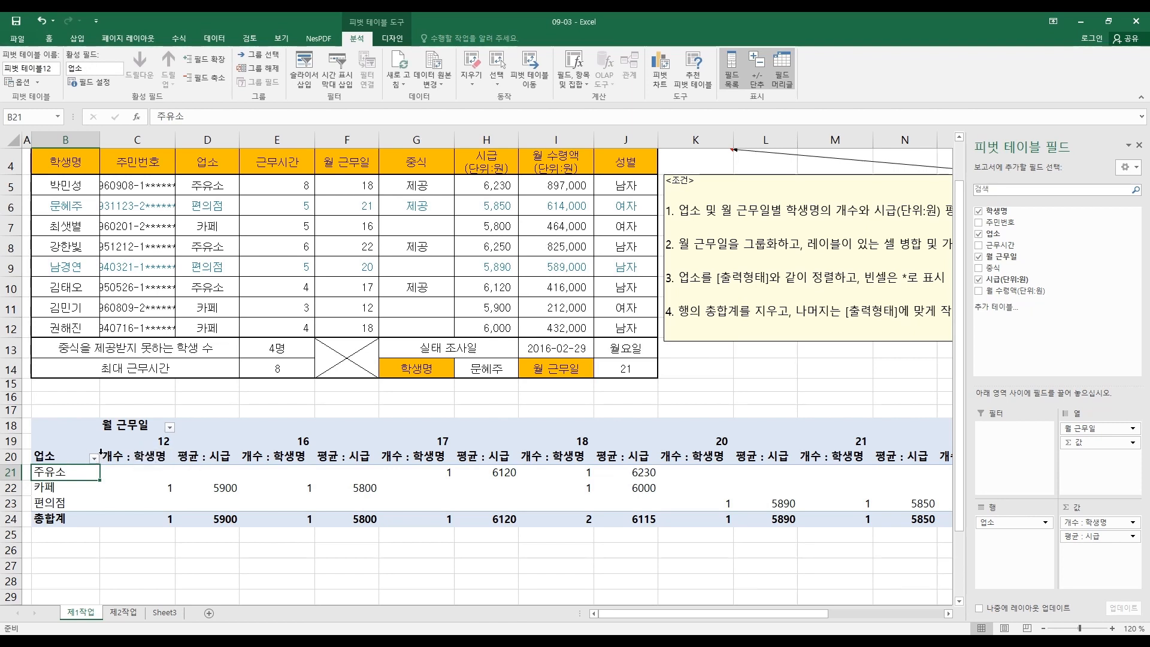
Group the pivot table's 월 근무일 column labels from 11 to 25 in intervals of 5
left_click(141, 444)
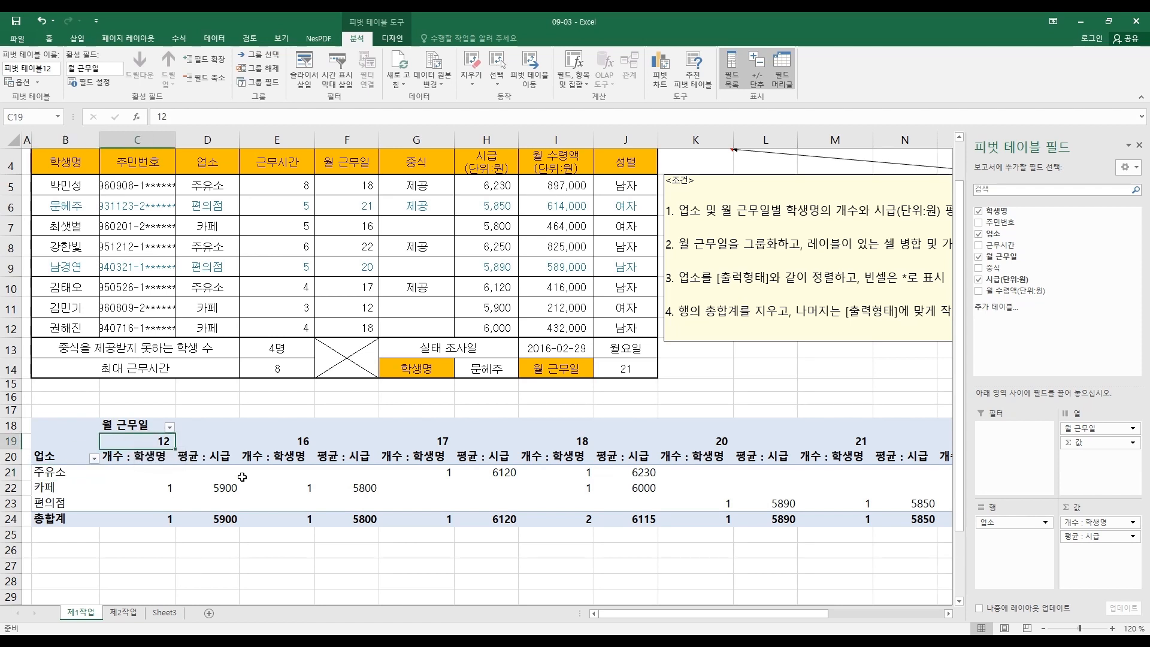
key("alt+Tab")
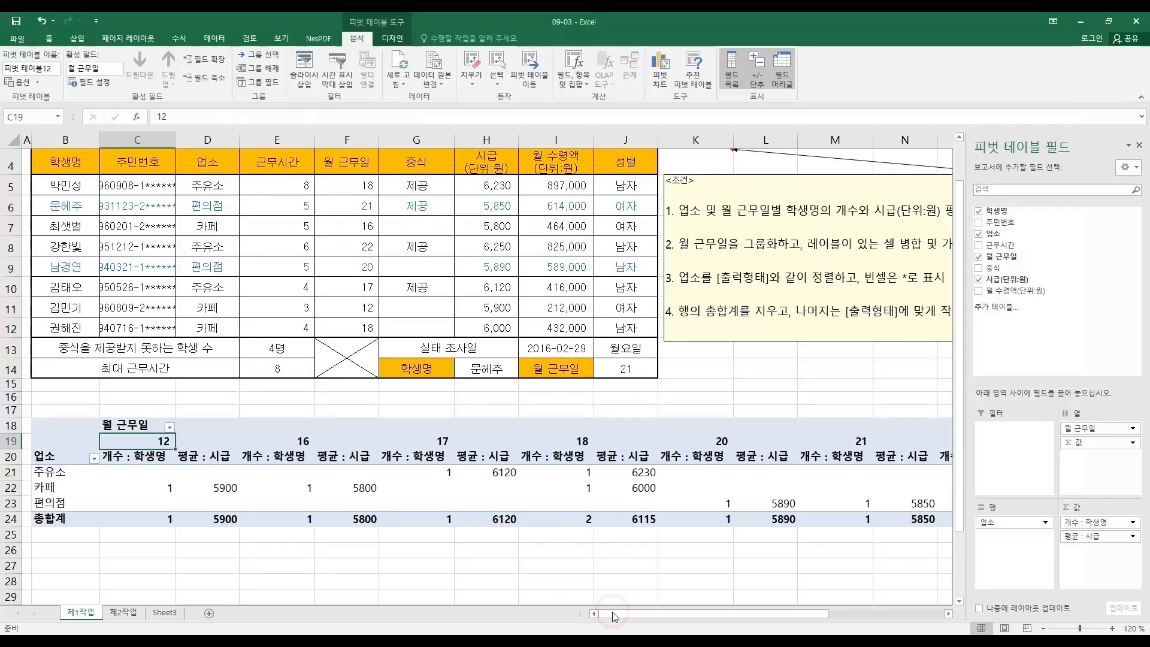
left_click(643, 587)
right_click(150, 441)
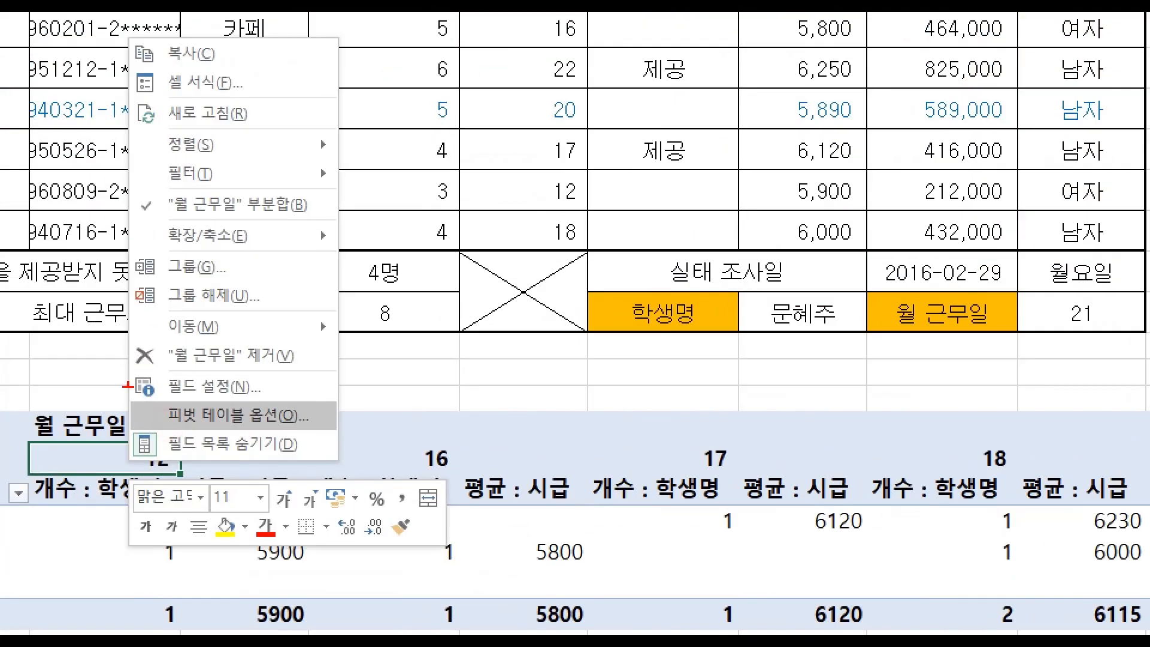
mouse_move(128, 254)
left_mouse_down()
mouse_move(251, 283)
mouse_move(298, 281)
mouse_move(337, 261)
left_mouse_up()
key("Escape")
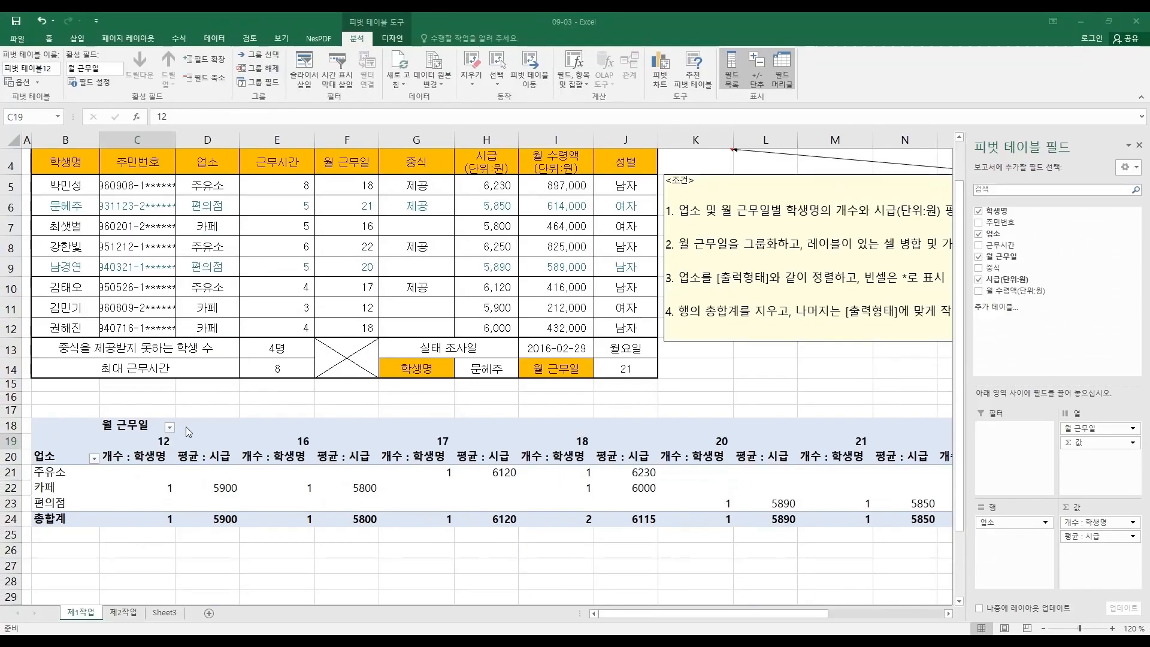
right_click(160, 443)
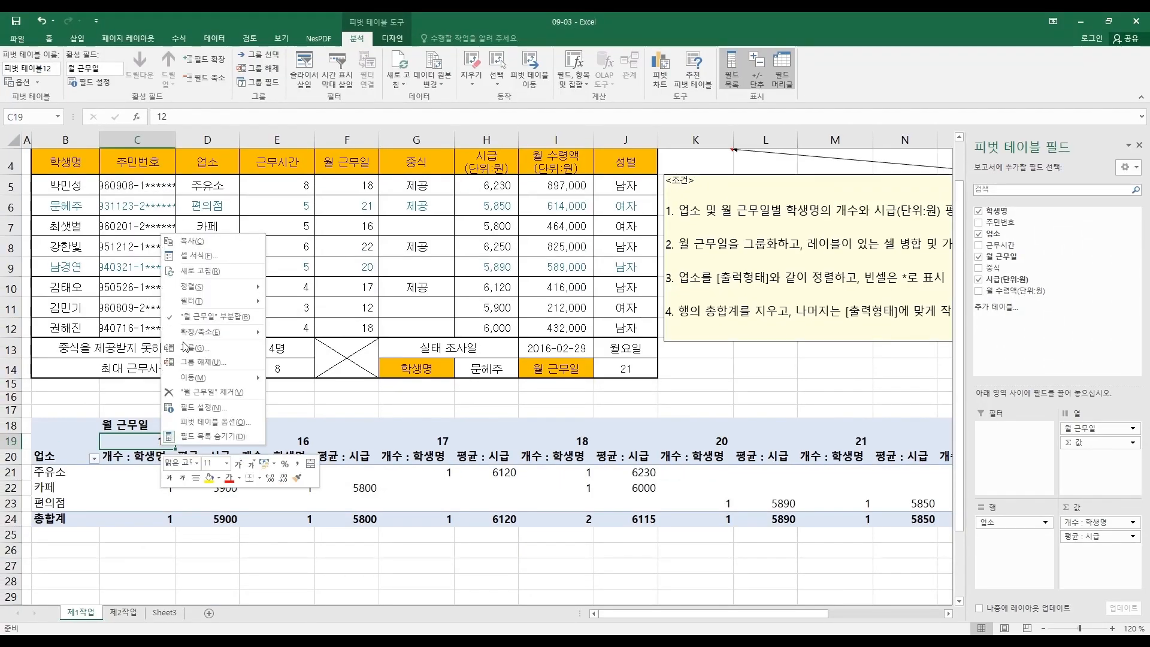
left_click(196, 352)
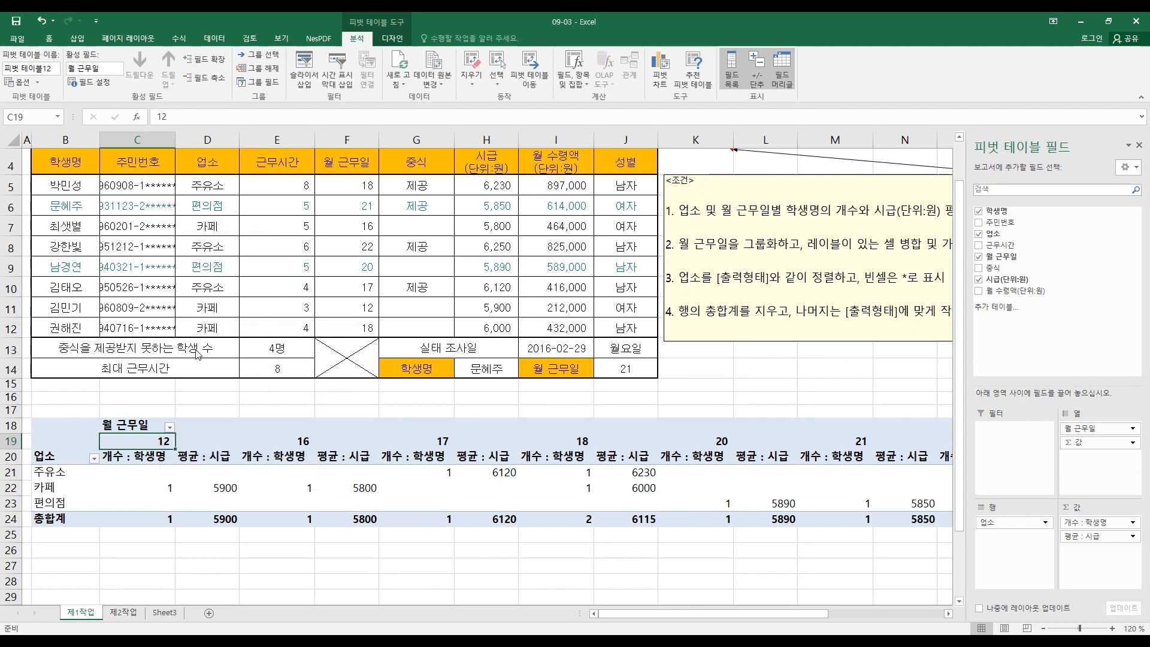
left_click_drag(190, 295, 281, 359)
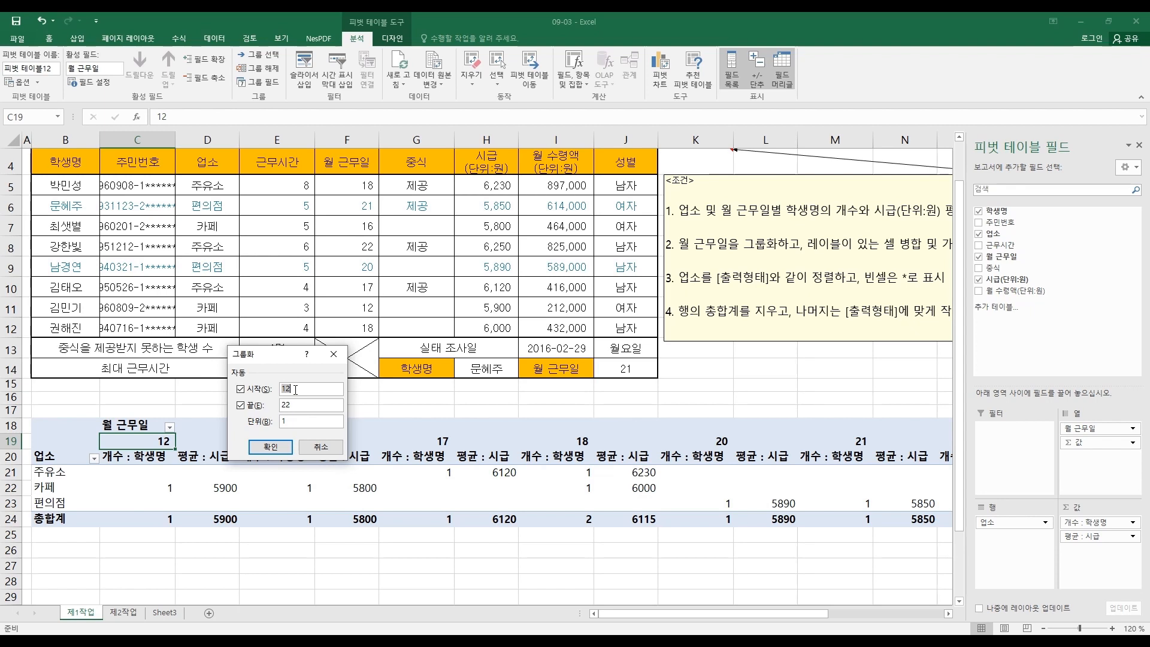
type("11")
double_click(293, 403)
type("2")
left_click(309, 424)
double_click(281, 422)
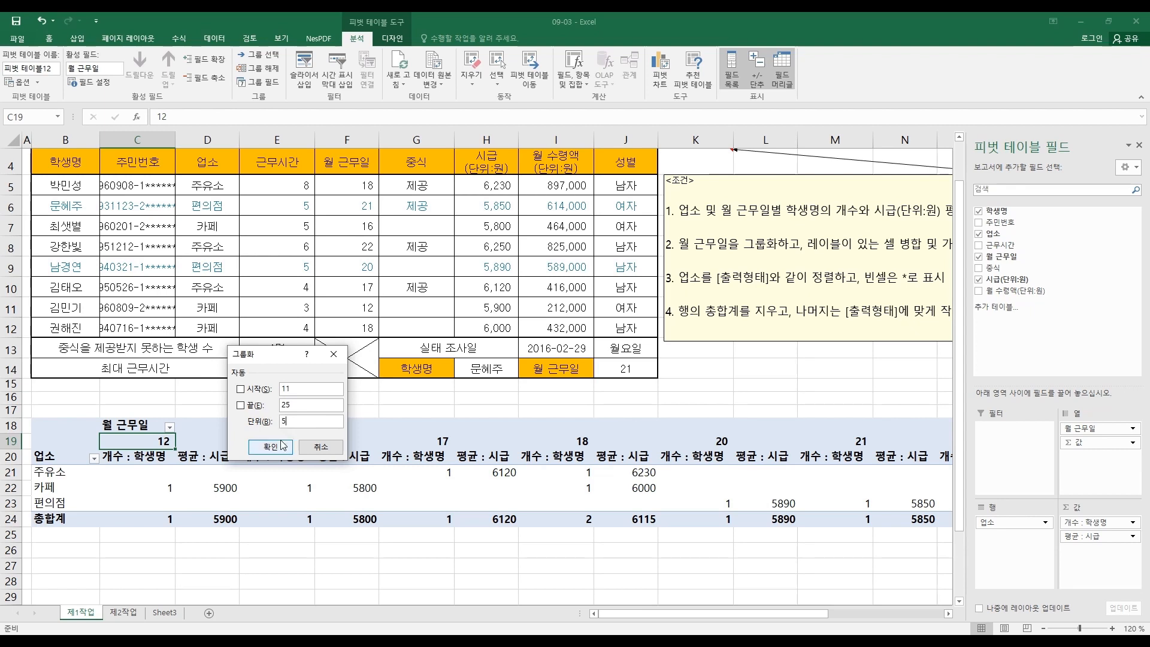
left_click(281, 448)
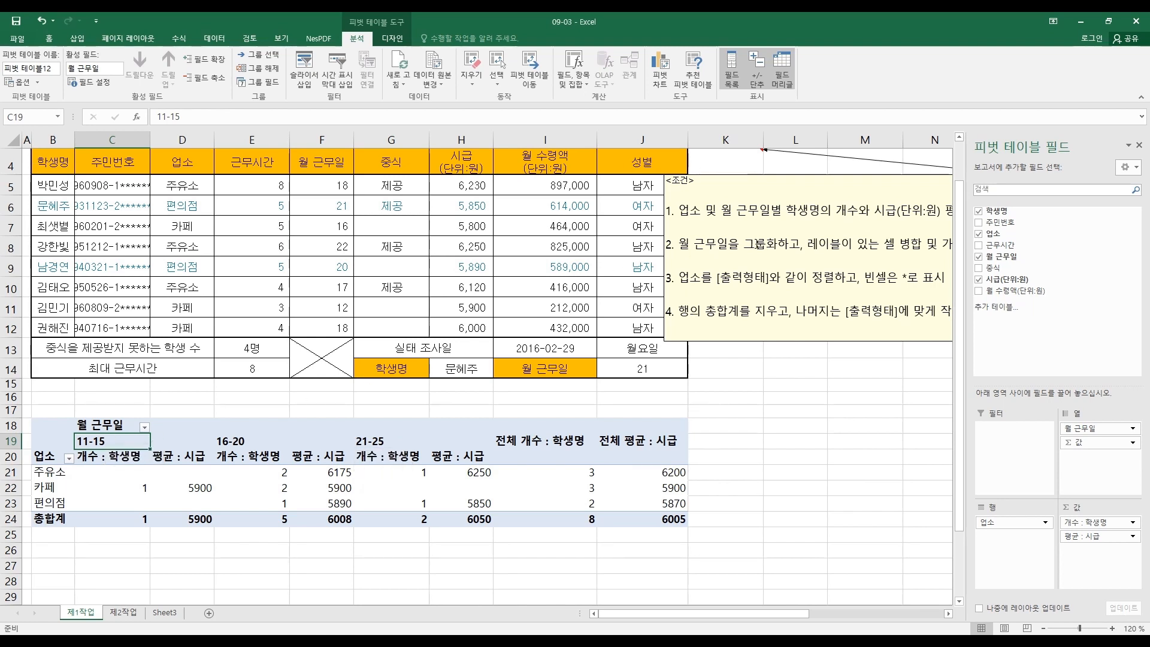
Move the <조건> note above the pivot table and enable 레이블이 있는 셀 병합 및 가운데 맞춤 in the pivot table options
left_click_drag(810, 176, 509, 226)
left_click(537, 298)
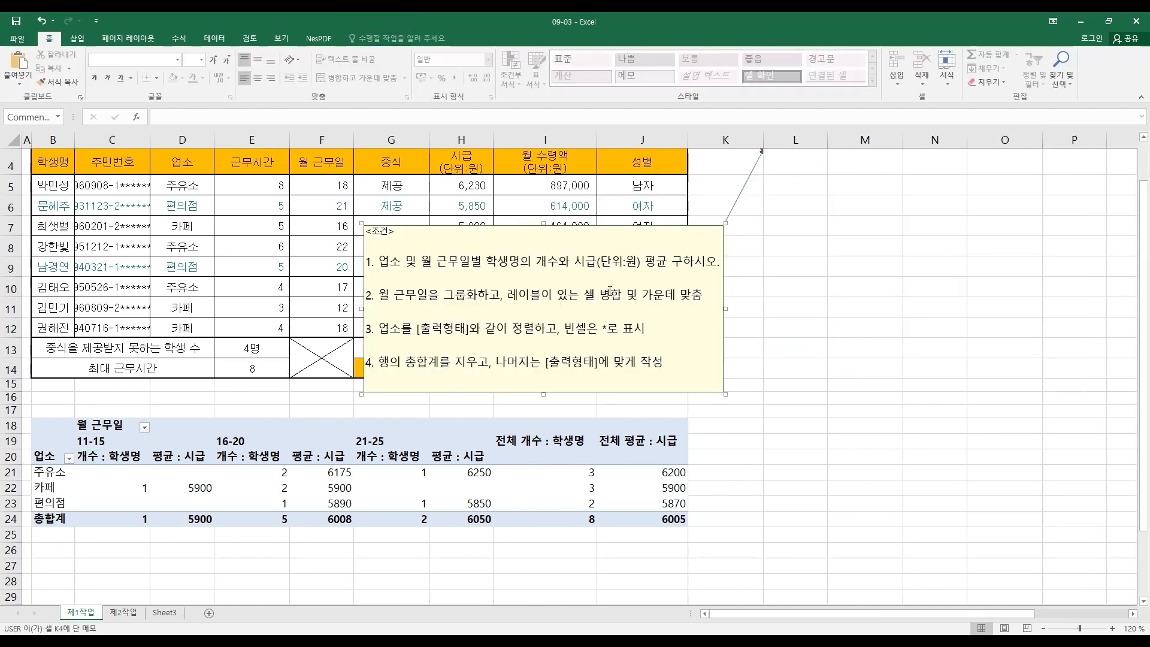
left_click_drag(101, 443, 173, 443)
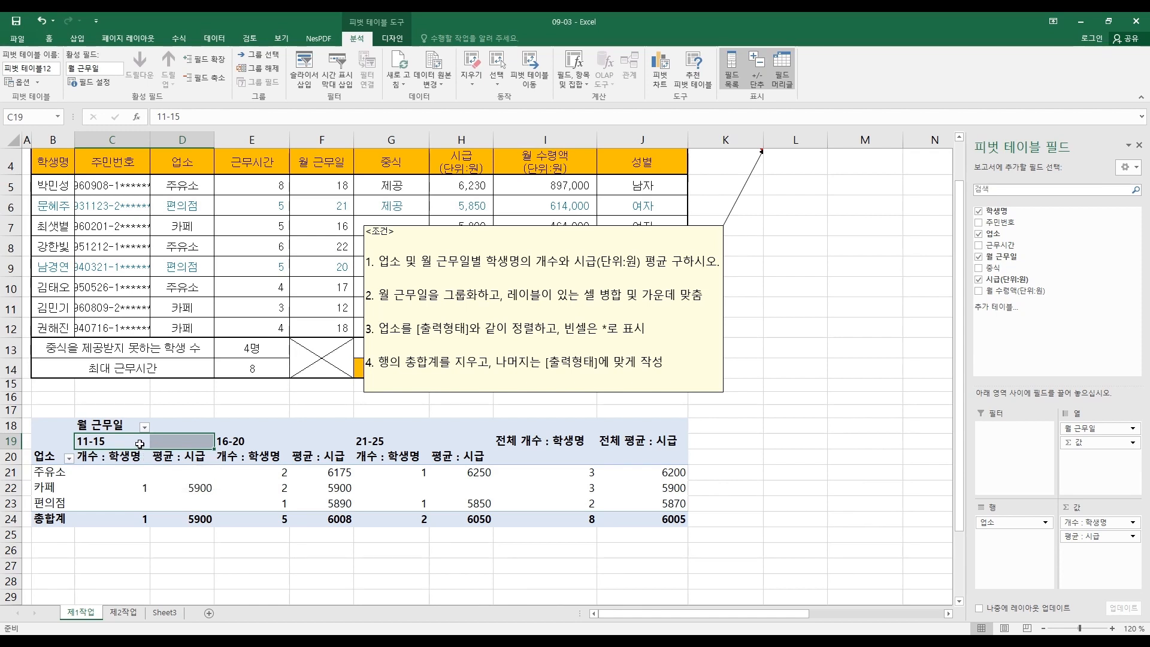
left_click_drag(119, 442, 173, 443)
right_click(177, 442)
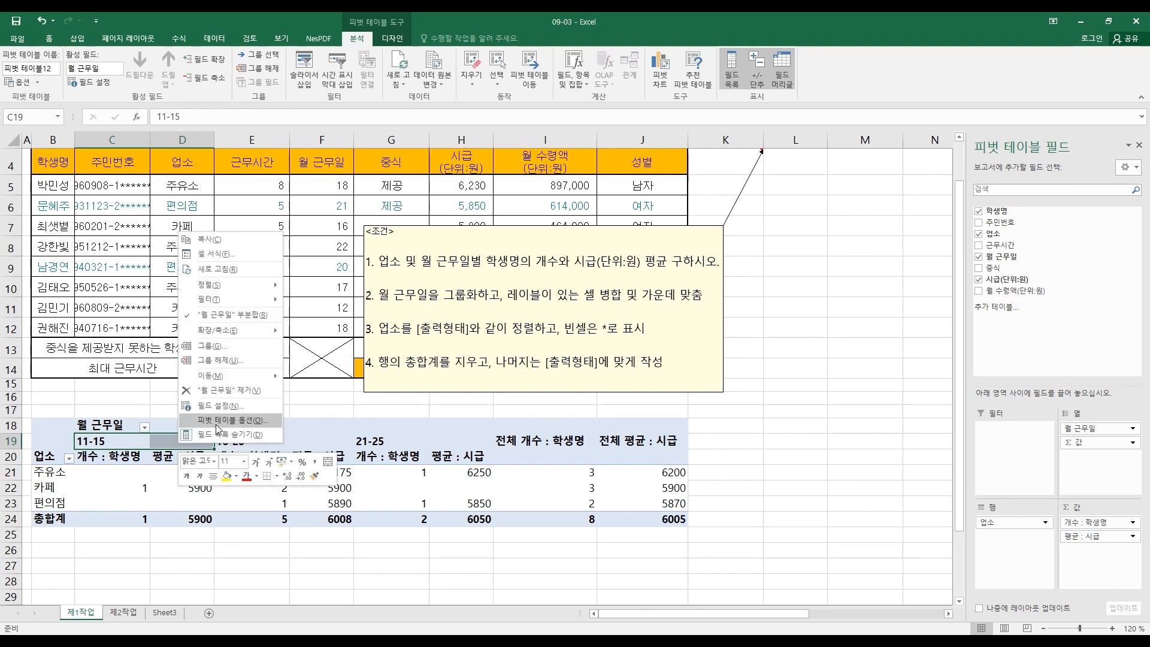
left_click(216, 422)
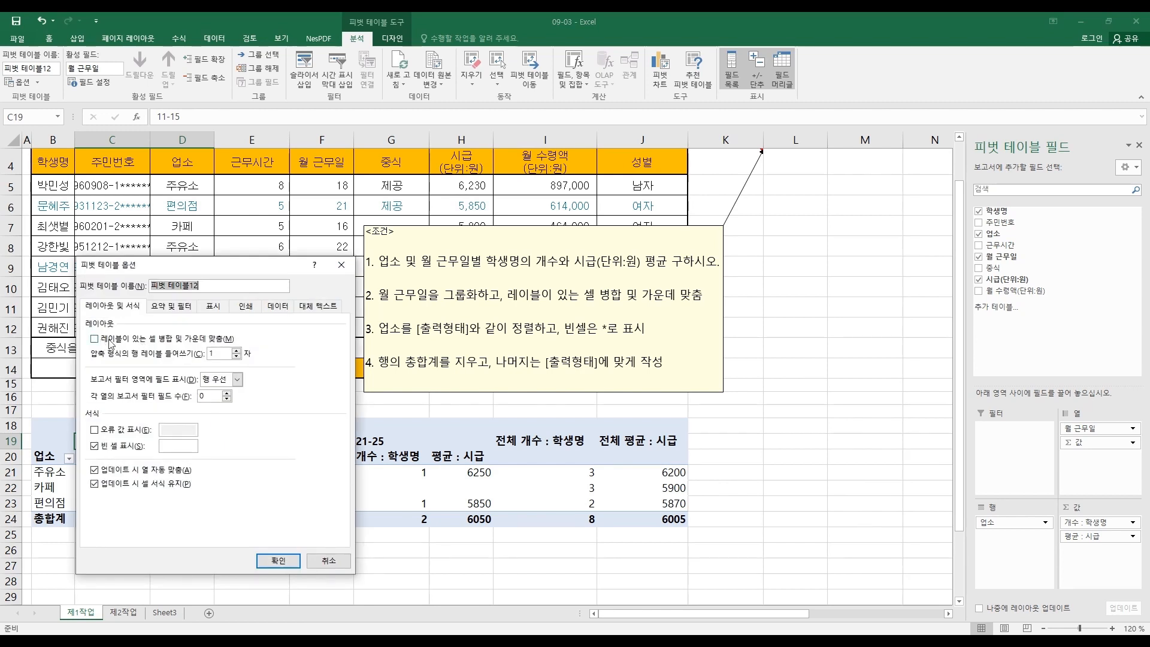
left_click(133, 340)
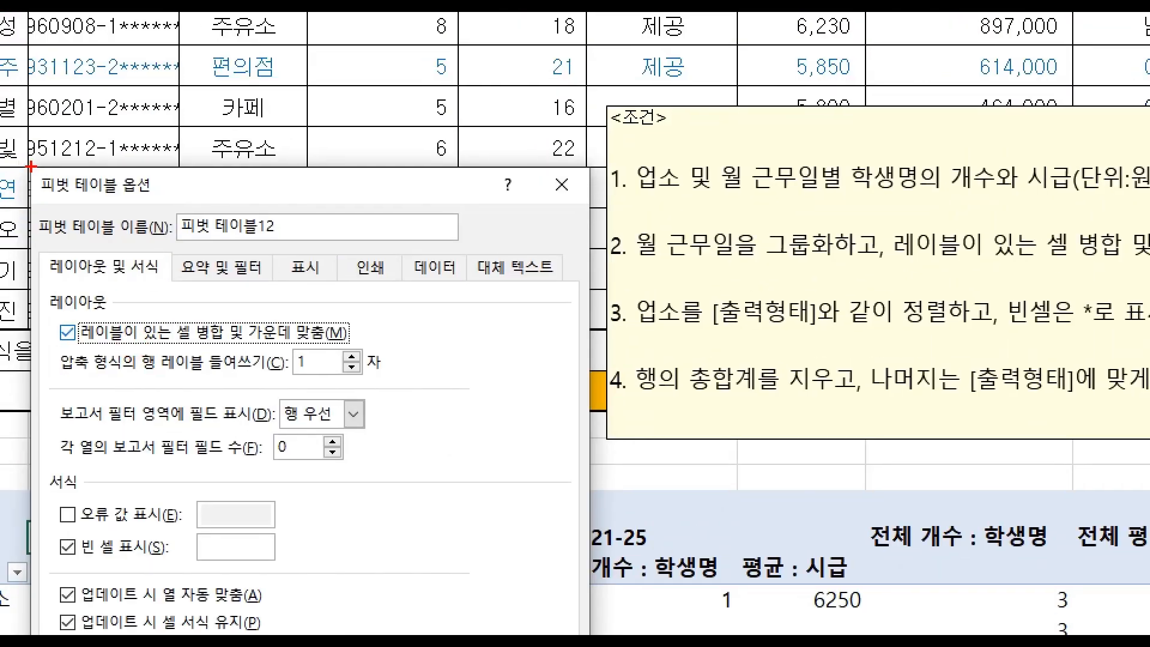
left_click_drag(185, 196, 179, 204)
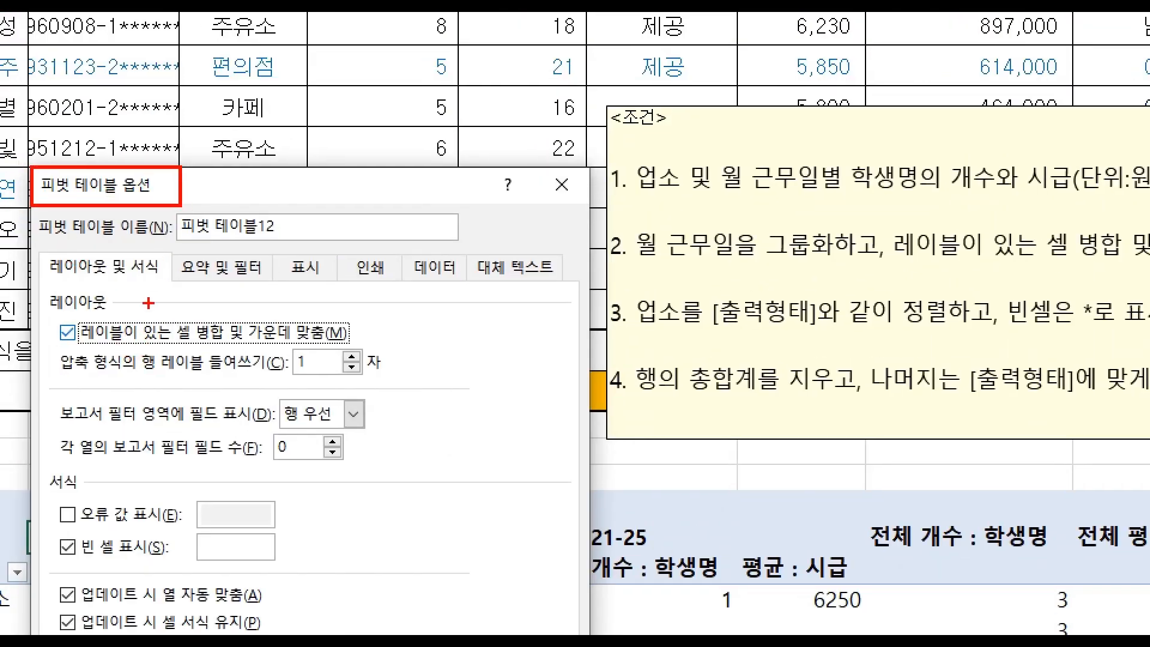
mouse_move(50, 312)
left_mouse_down()
mouse_move(351, 362)
mouse_move(446, 315)
left_mouse_up()
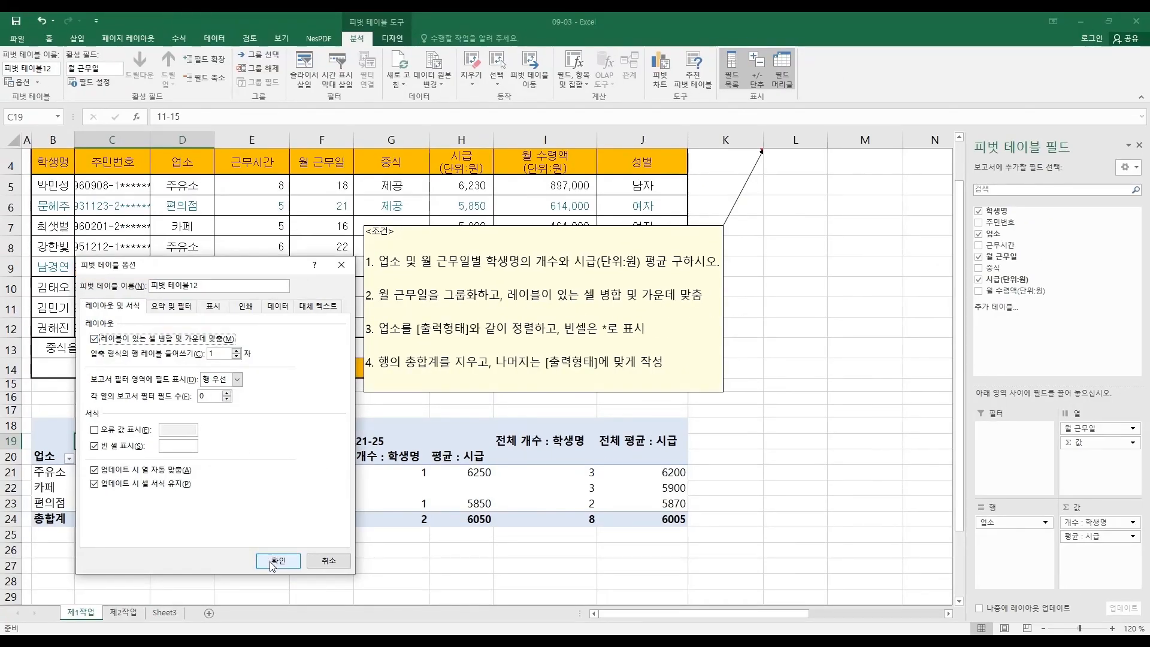
left_click(275, 561)
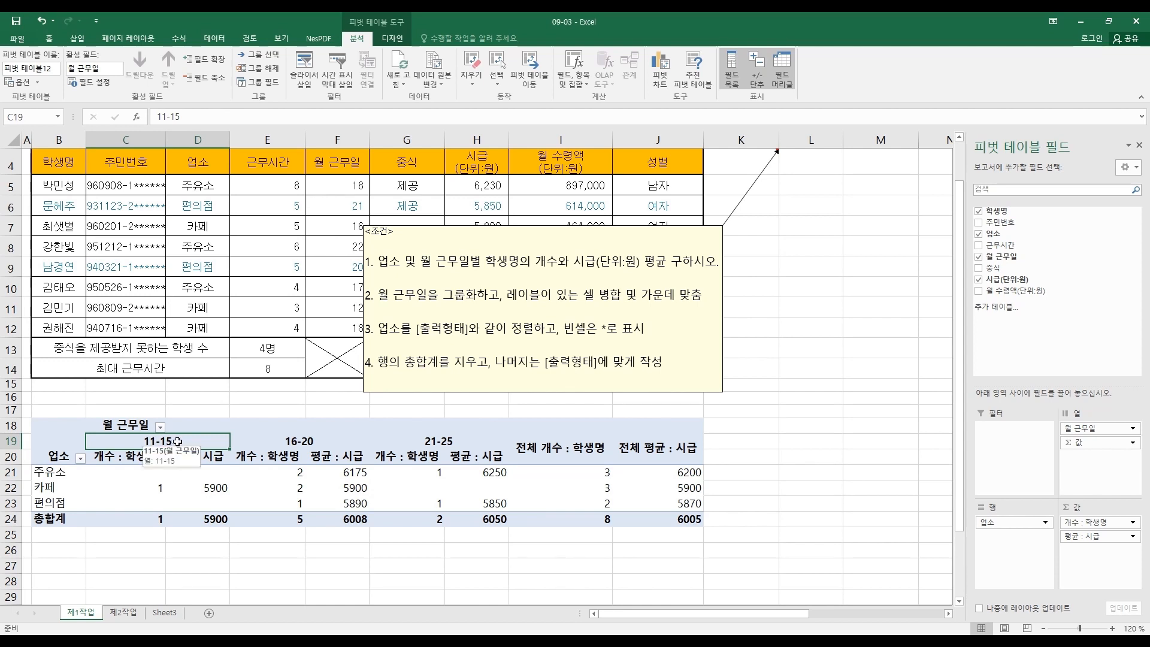
Inspect the 월 근무일 group labels and the value headings beneath them in the pivot table
left_click(133, 457)
left_click_drag(142, 457, 197, 457)
left_click(291, 441)
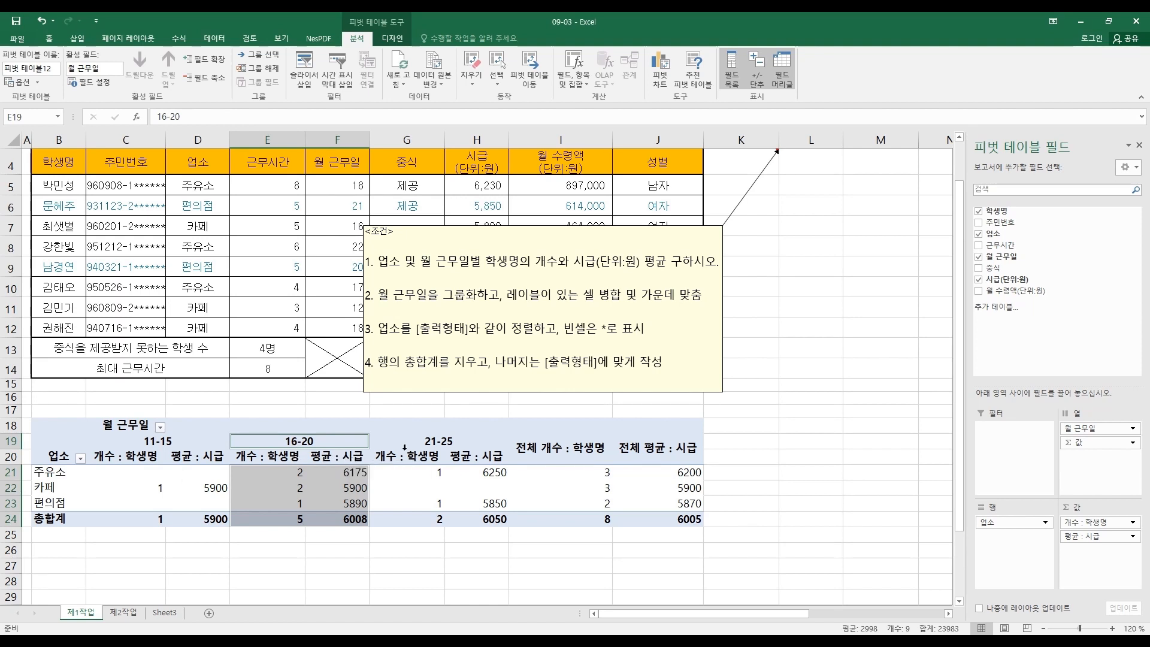
left_click(434, 441)
left_click(421, 455)
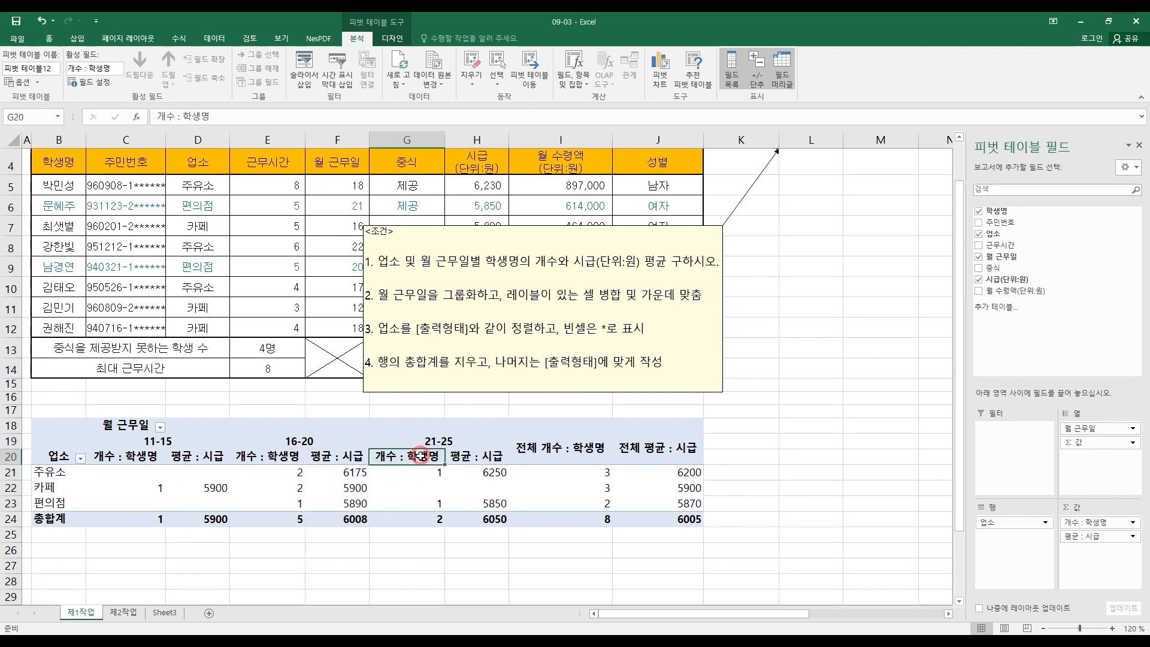
left_click(483, 454)
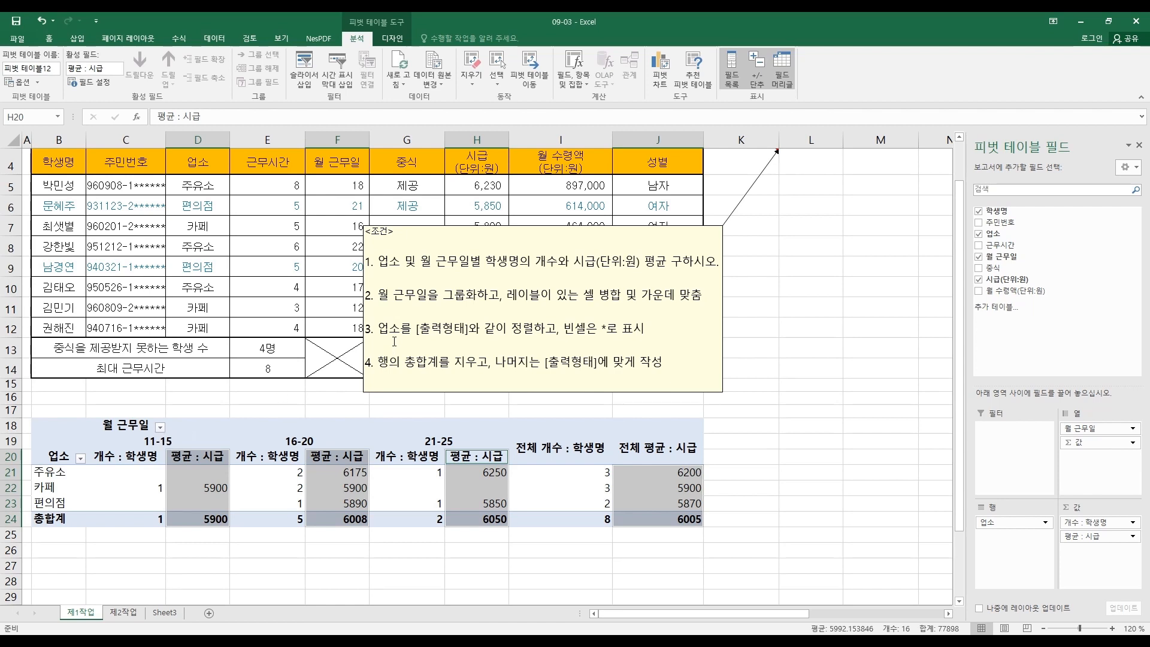
Check the required 업소 order on the PowerPoint bonus problem slide, then return to the 09-03 workbook and sort 업소 in descending text order
left_click(57, 459)
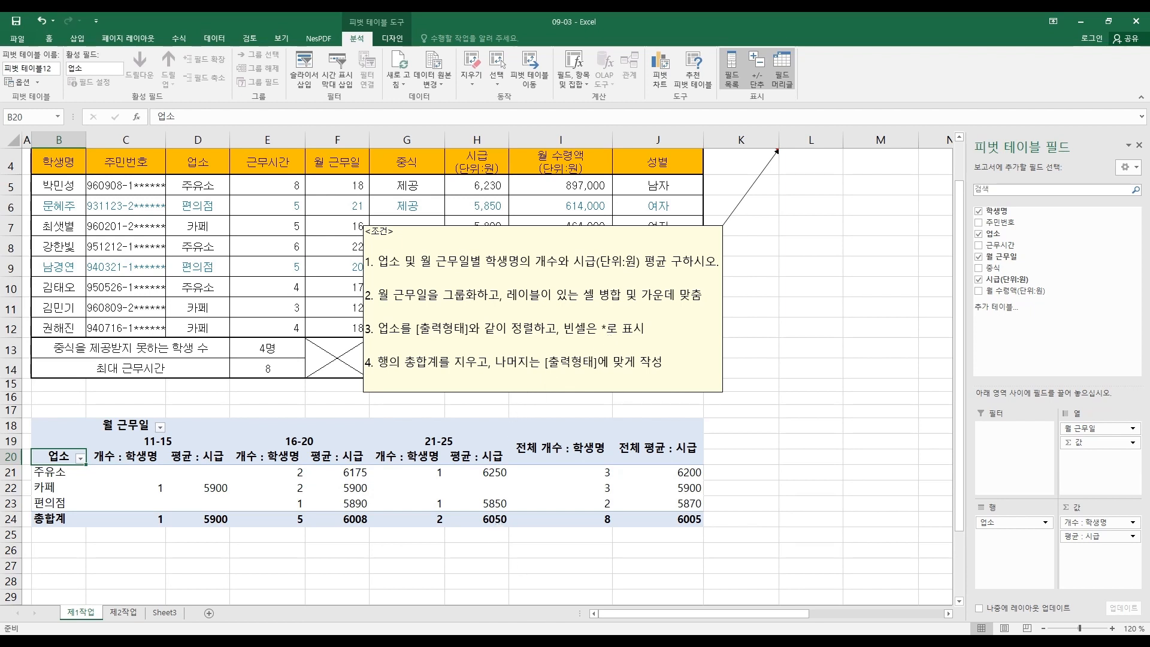
mouse_move(485, 642)
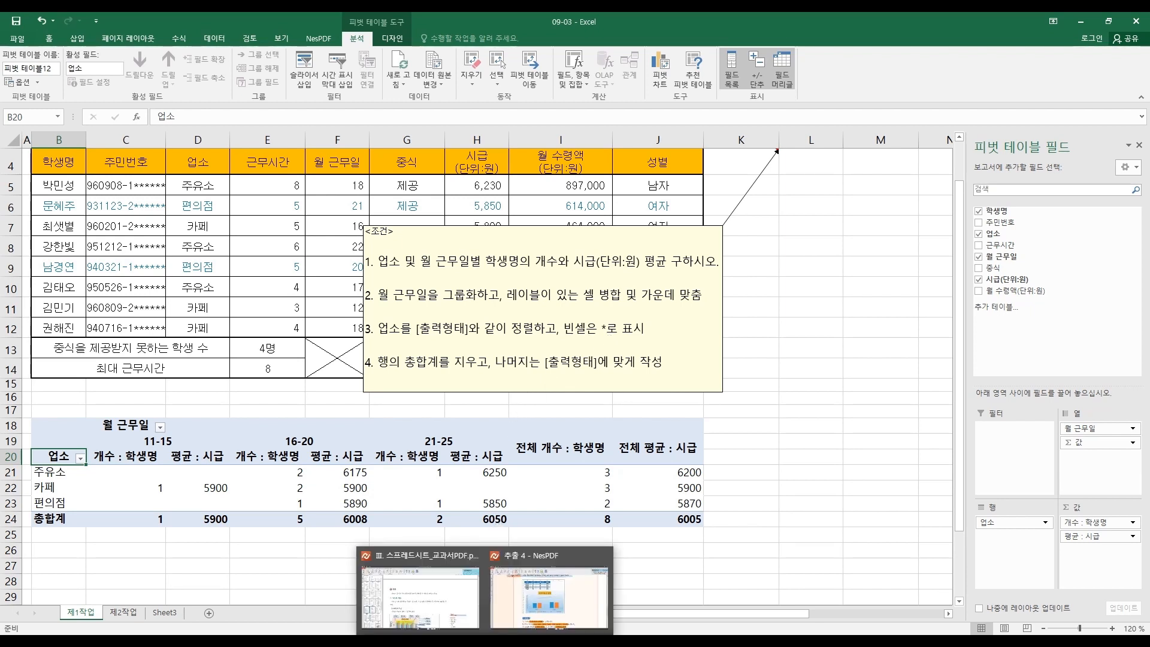
left_click(464, 642)
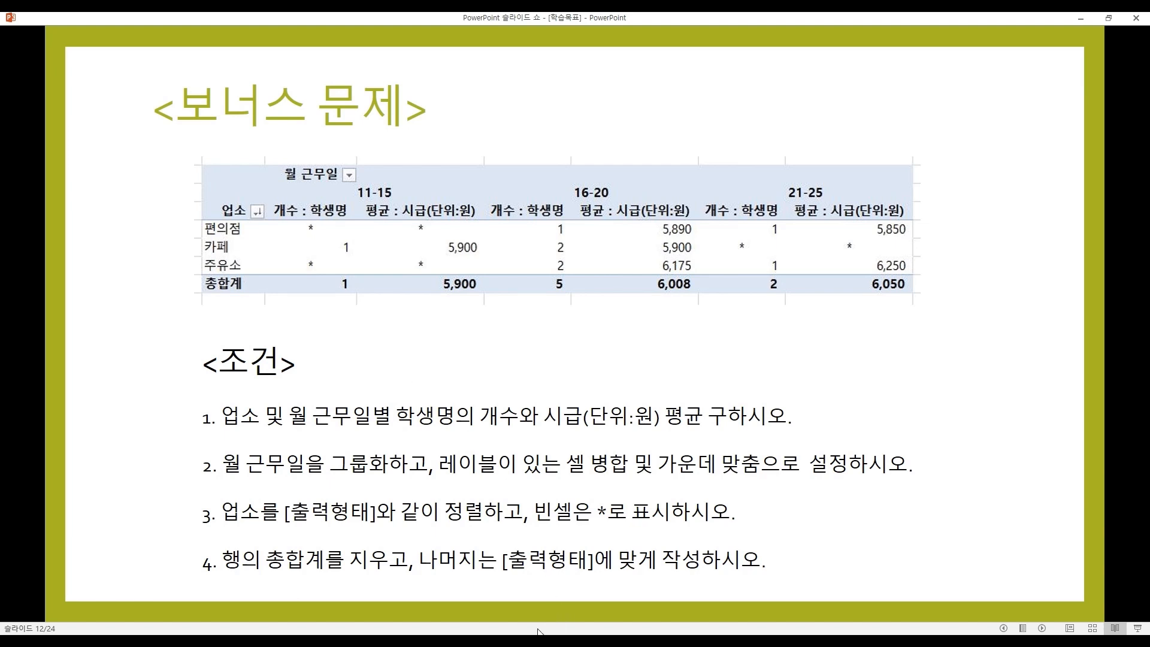
mouse_move(600, 626)
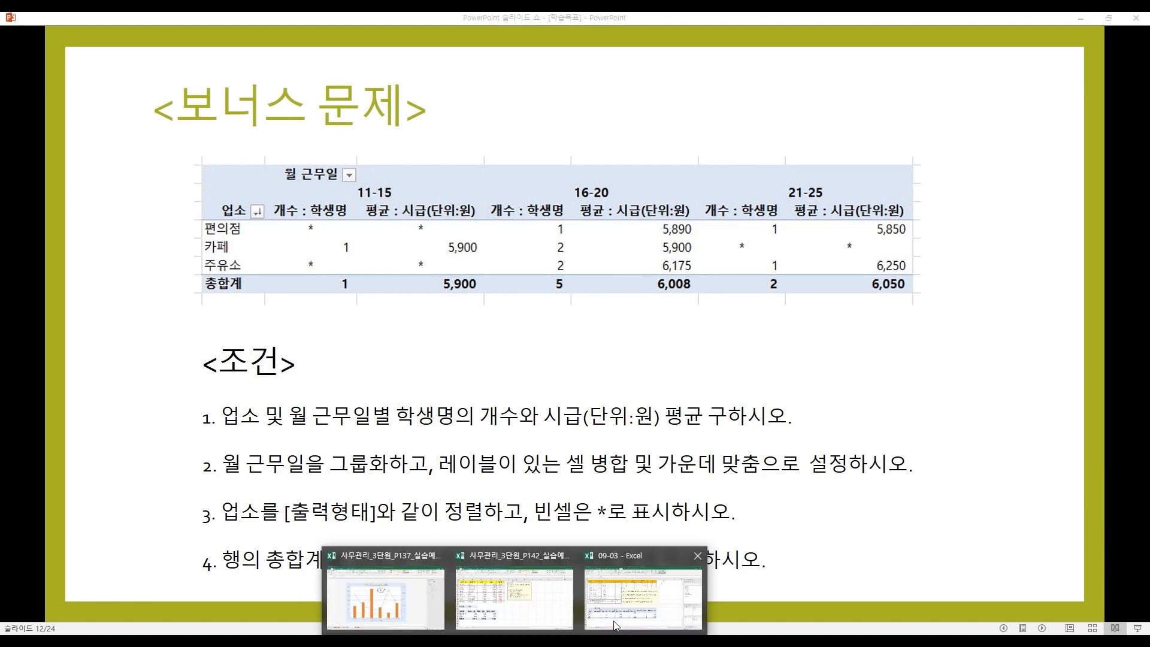
left_click(646, 608)
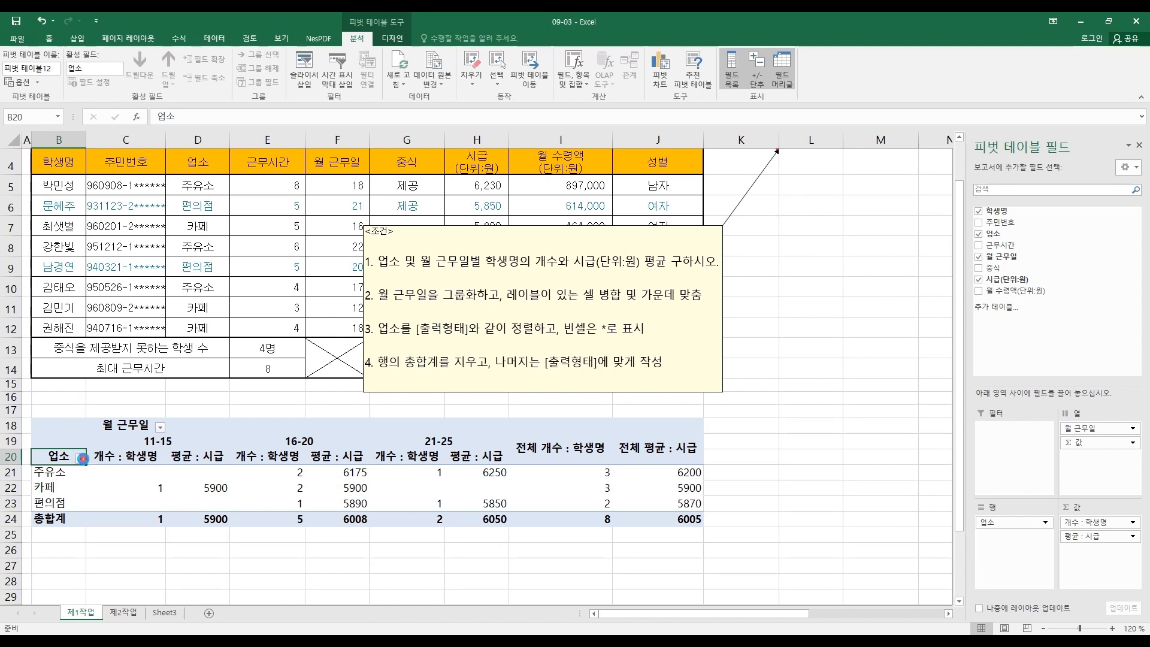
left_click(81, 458)
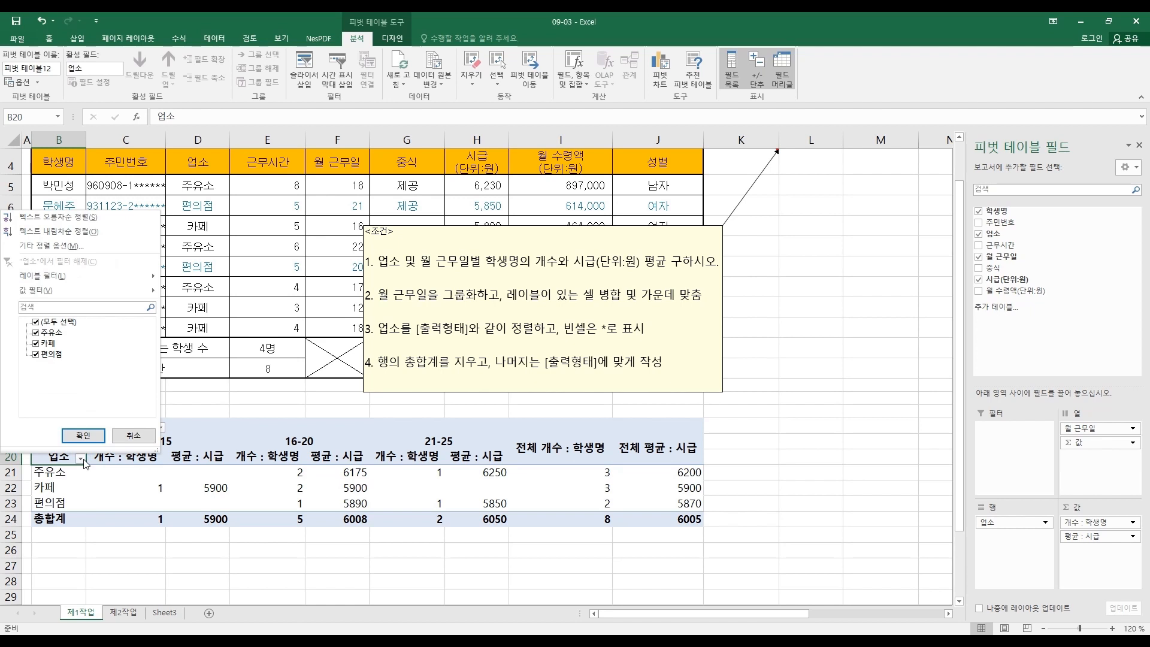
left_click(67, 232)
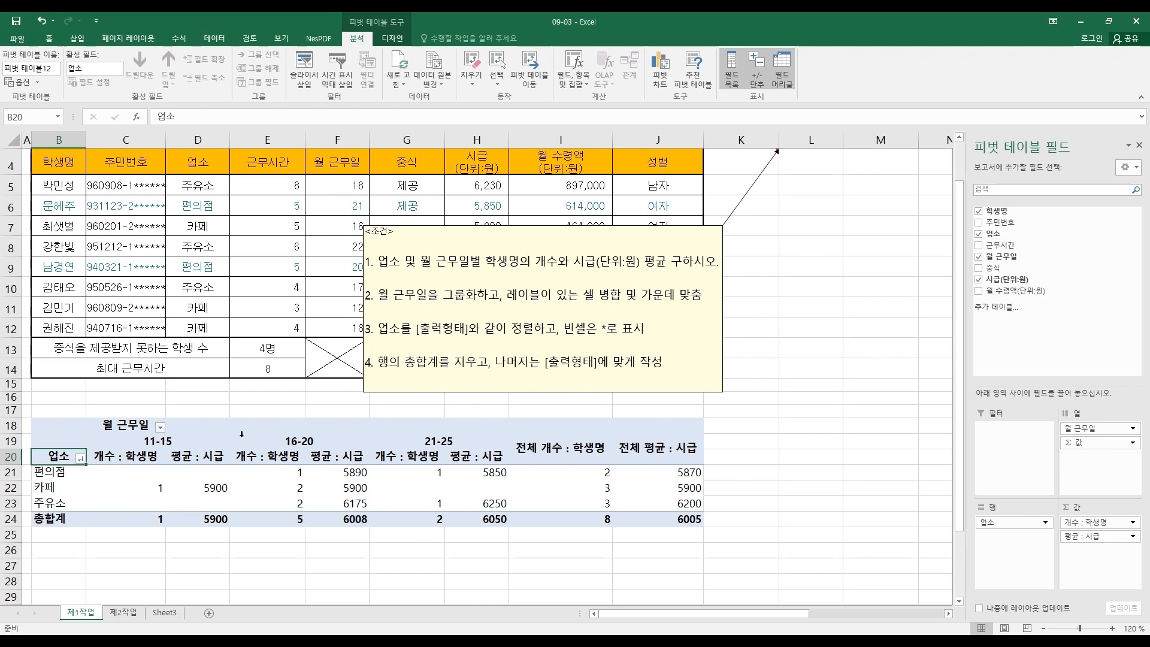
Set the pivot table's empty cells to display * and turn off 행 총합계 표시
left_click(110, 473)
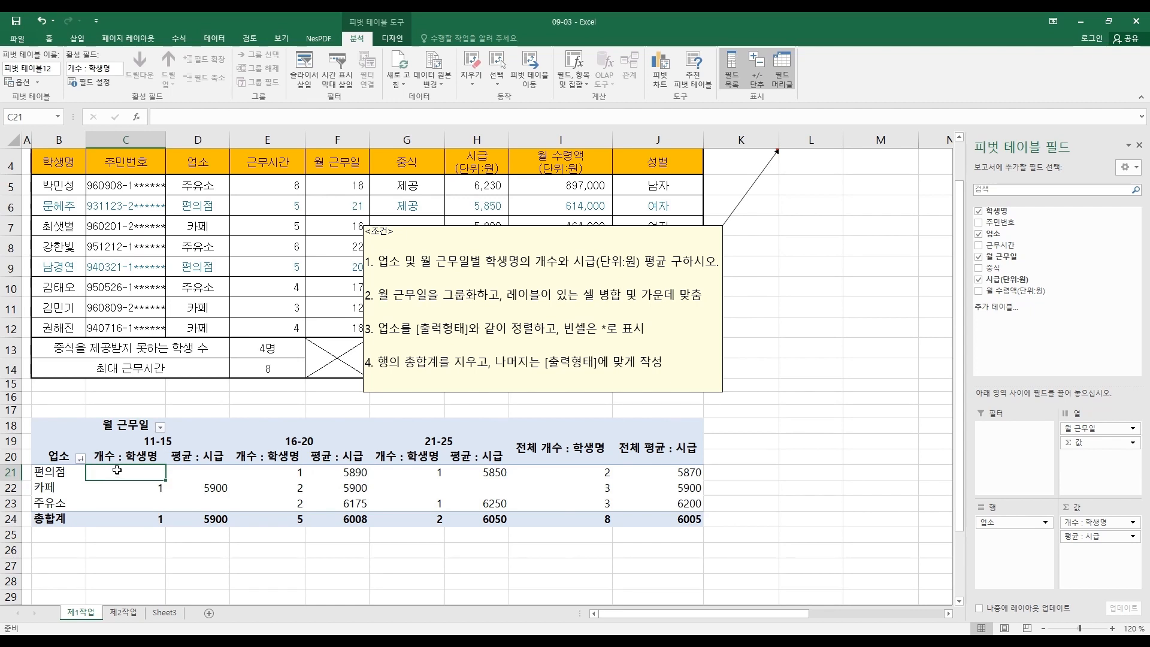
right_click(116, 470)
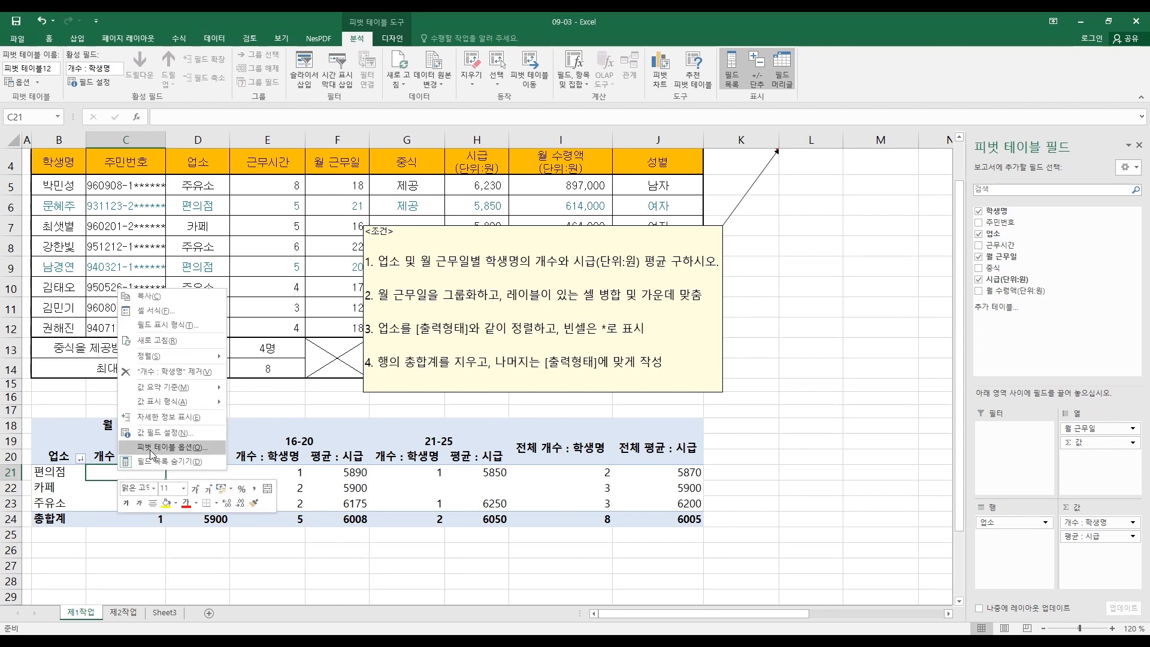
left_click(151, 453)
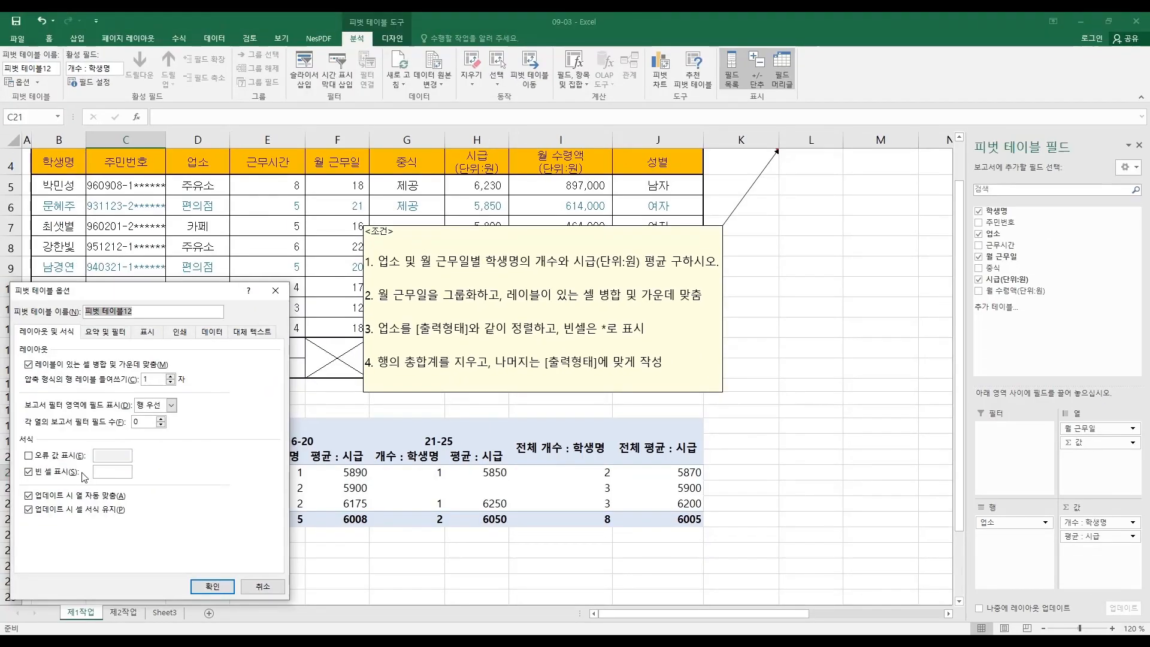
left_click(195, 469)
left_click(106, 334)
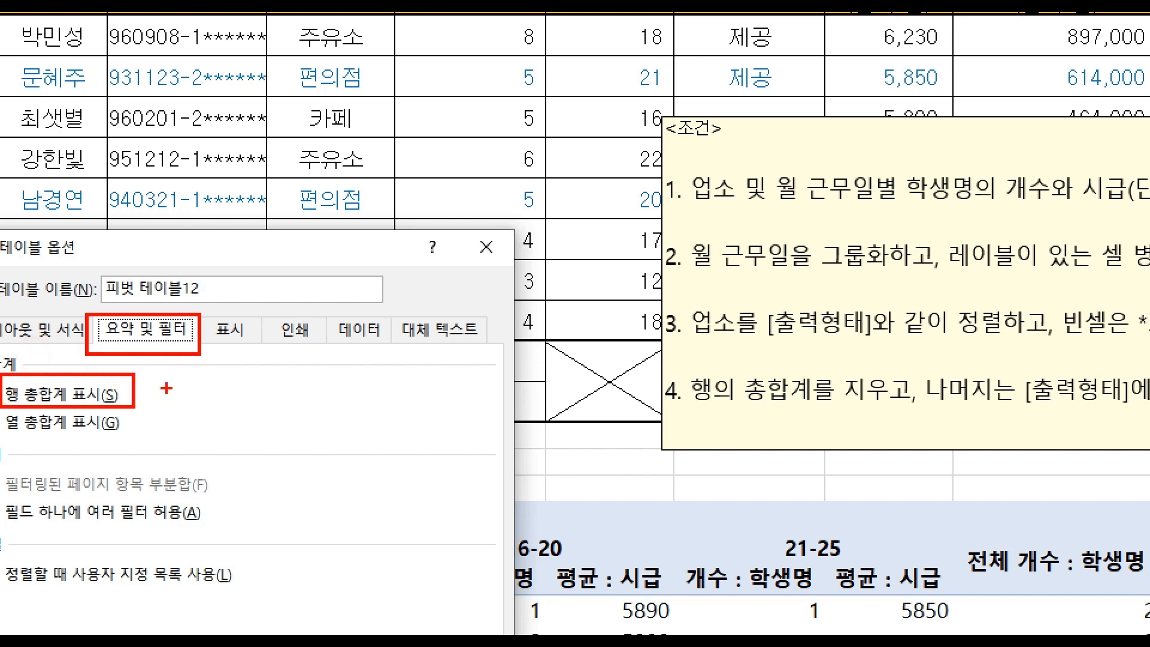
left_click_drag(167, 388, 211, 364)
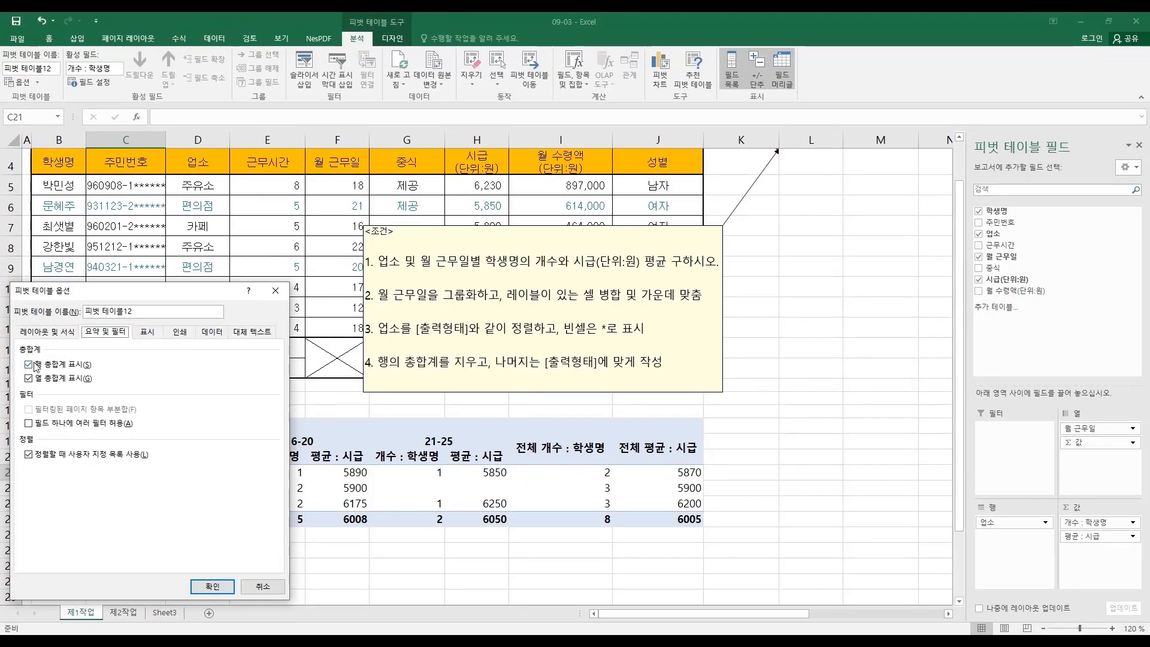
left_click(32, 365)
left_click(207, 587)
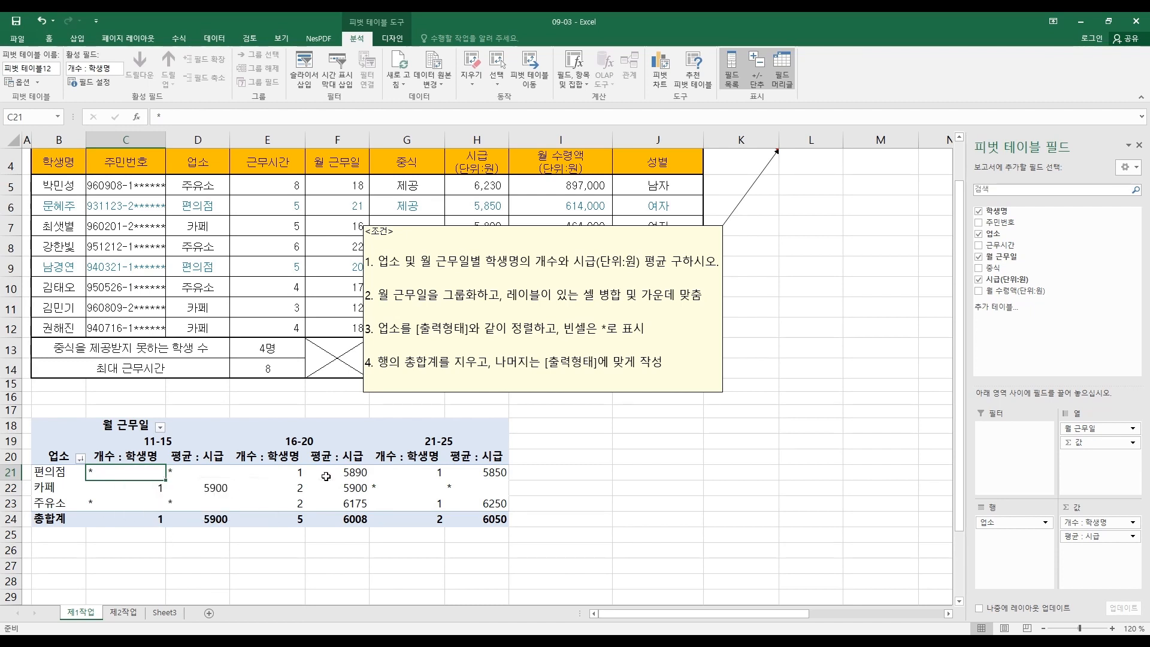
Inspect the empty-value cells in the 카페 and 주유소 rows of the pivot table
left_click(407, 487)
left_click(455, 487)
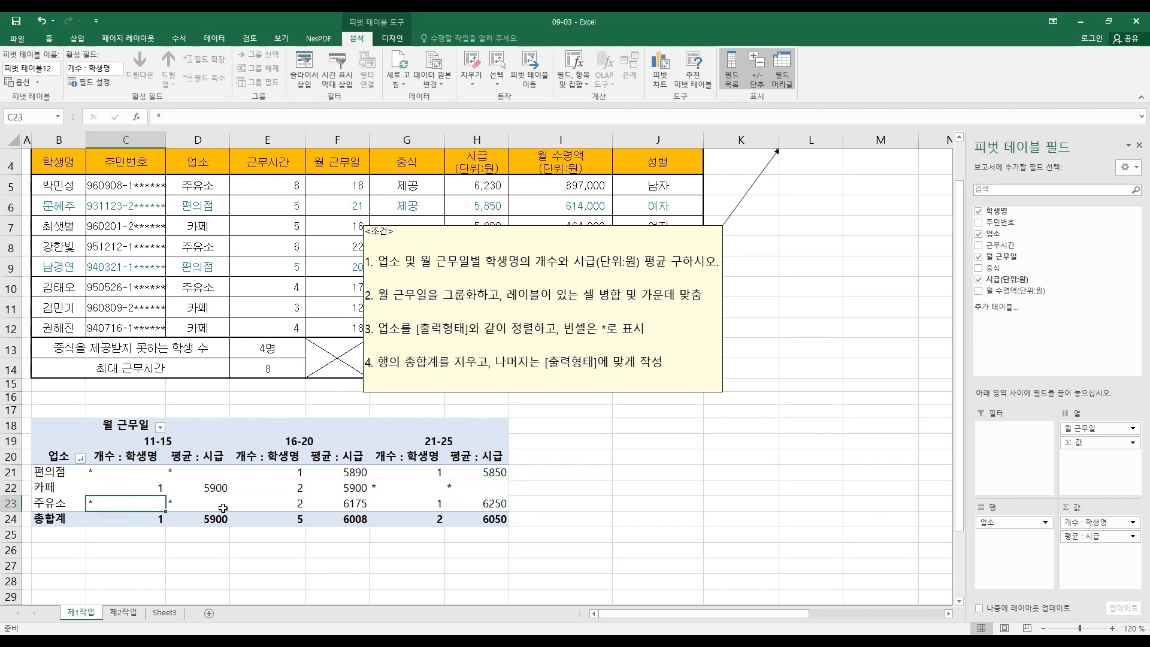
left_click(385, 486)
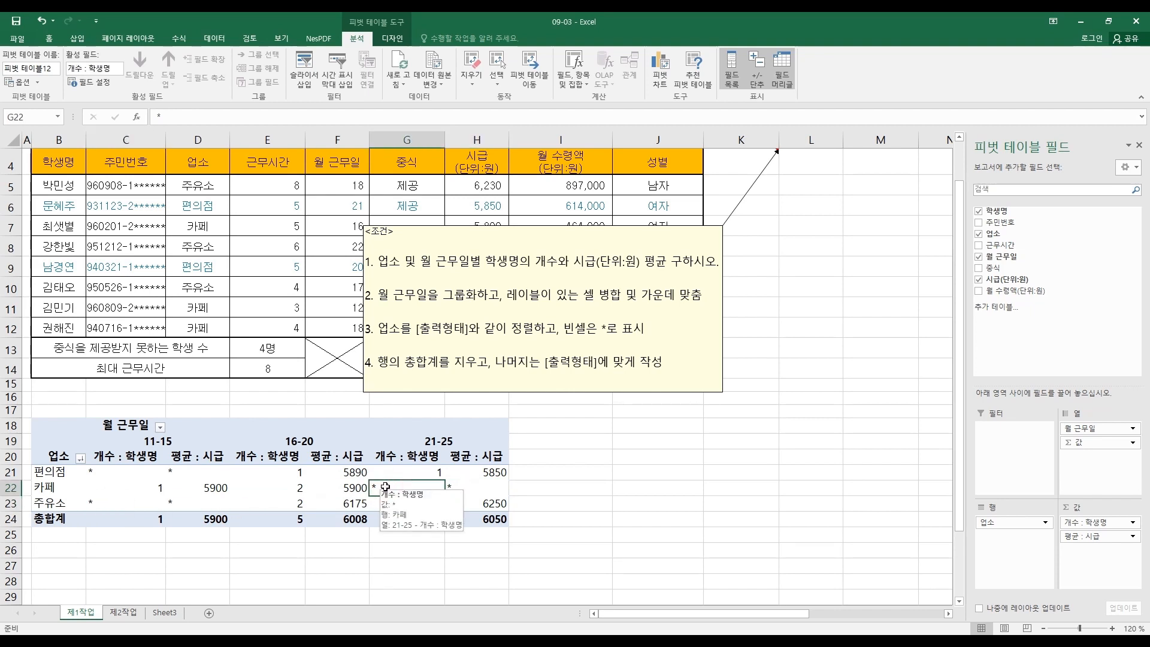
Insert a picture of the required output into the sheet beside the pivot table, starting around column I
left_click(601, 432)
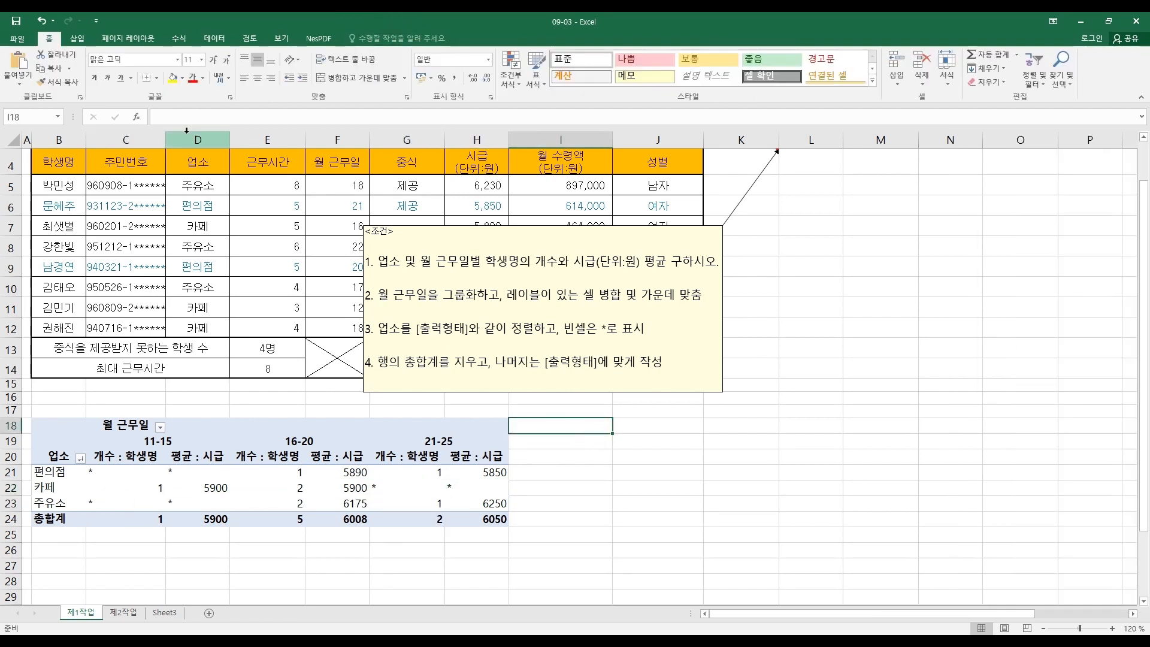
left_click(78, 38)
left_click(110, 56)
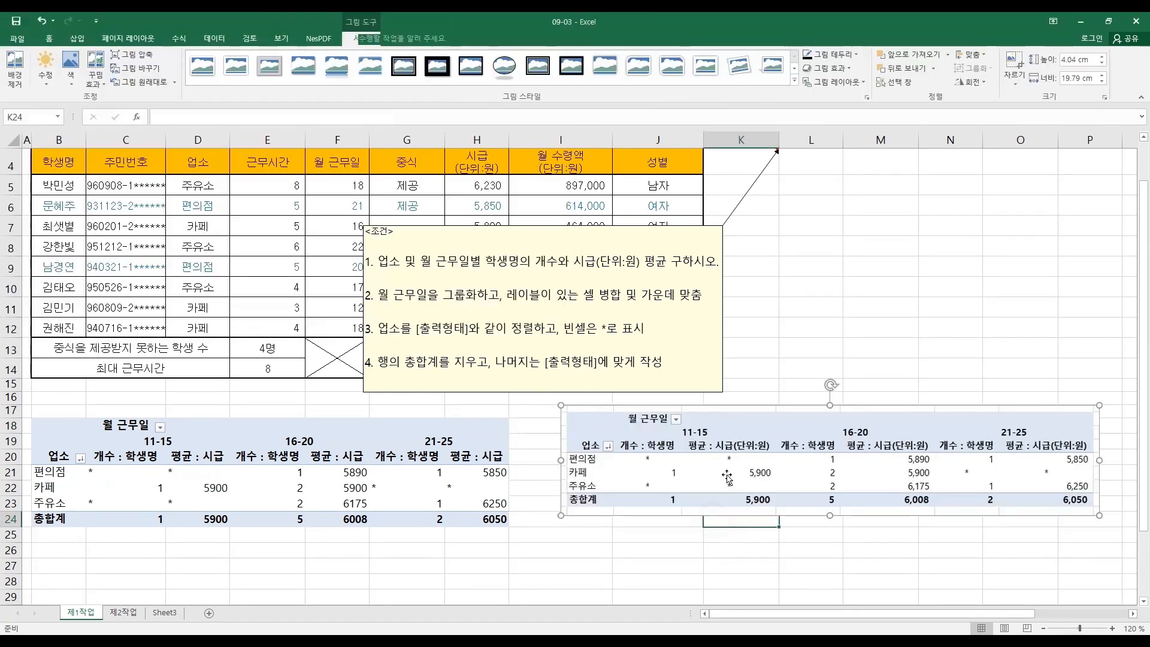
key("Escape")
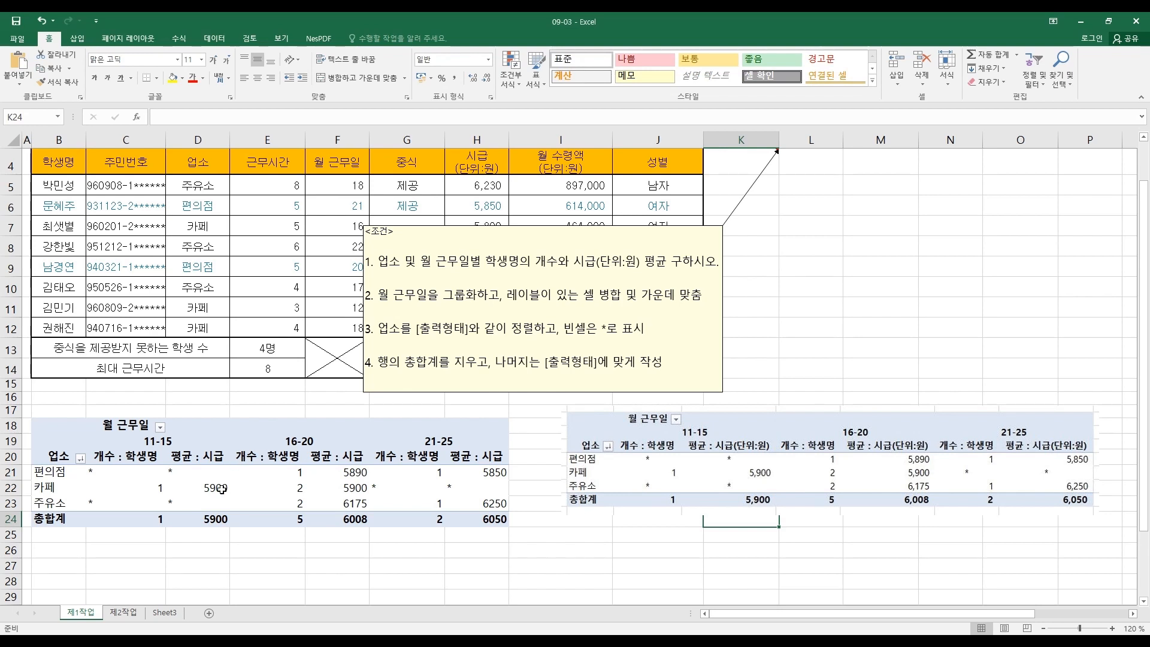
Center the six * cells in the pivot table: C21, D21, C23, D23, G22 and H22
mouse_move(196, 479)
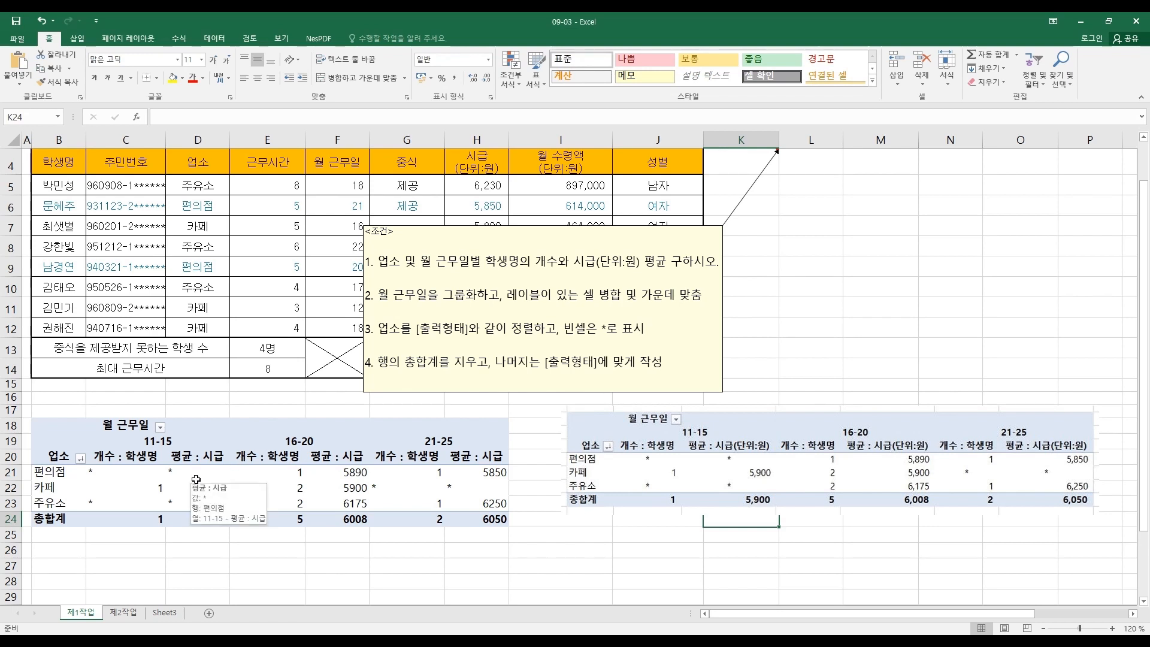
left_click(122, 473)
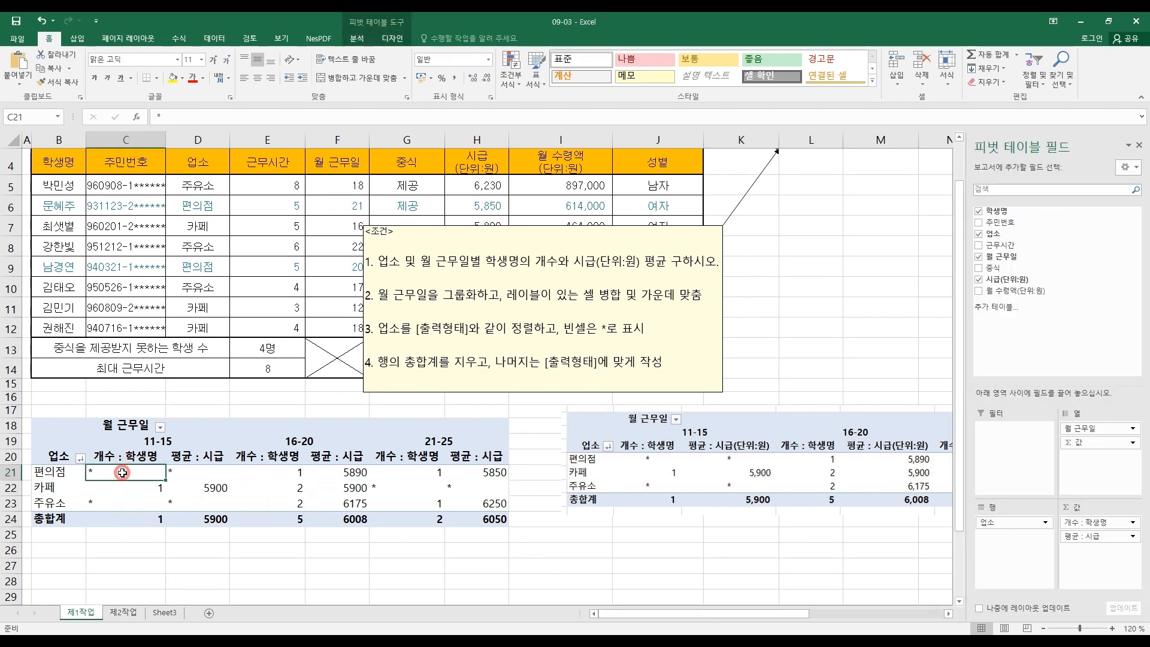
left_click(120, 502, "ctrl")
left_click(190, 476, "ctrl")
left_click(187, 503, "ctrl")
left_click(404, 488, "ctrl")
left_click(447, 492, "ctrl")
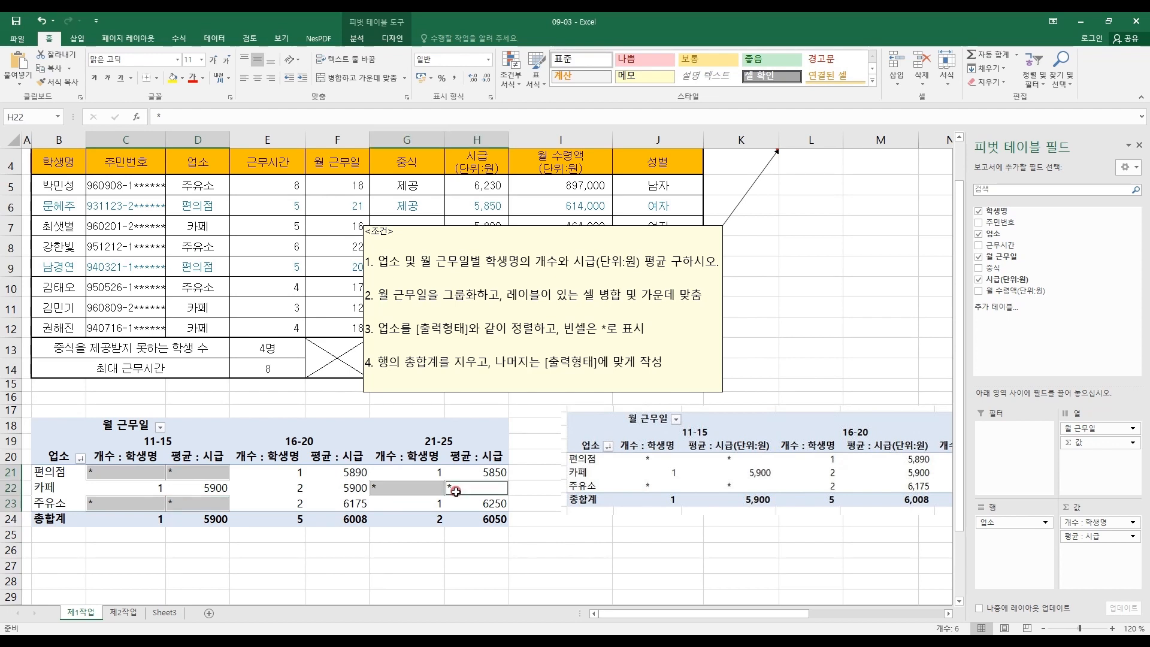
left_click(258, 78)
mouse_move(148, 473)
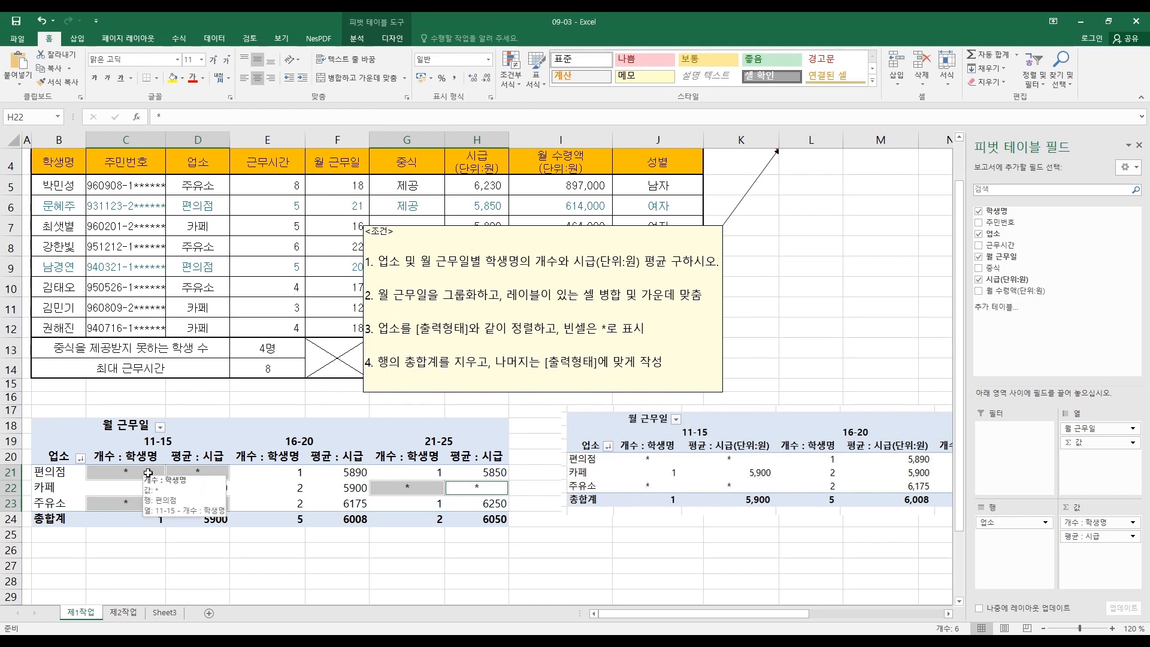
Apply the comma style to the pivot table values in D21:H24
left_click(203, 472)
left_click_drag(203, 473, 510, 522)
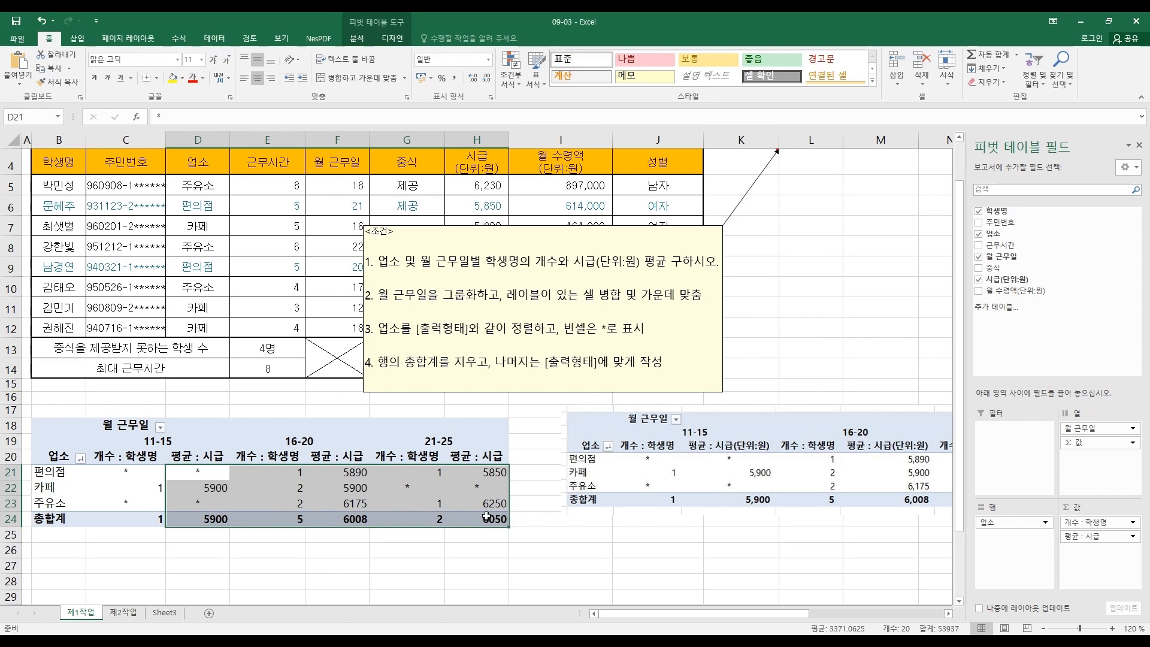
left_click(456, 78)
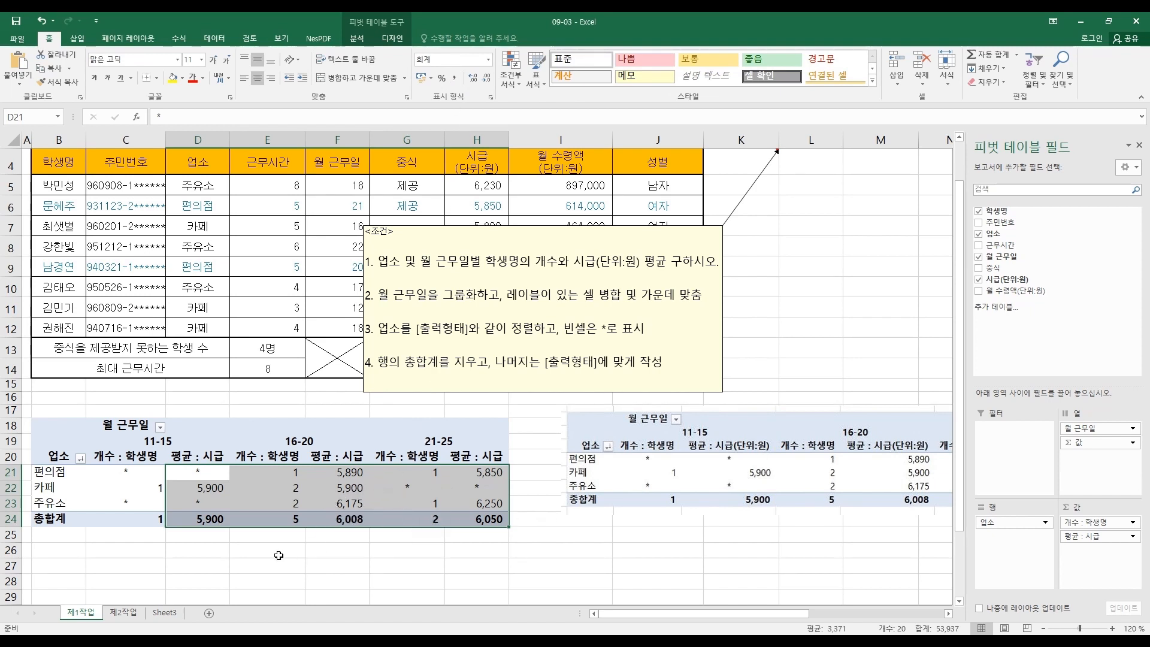
left_click(267, 549)
Rename the pivot table's 평균 : 시급 value field to 평균 : 시급(단위:원) in its value field settings
left_click(137, 456)
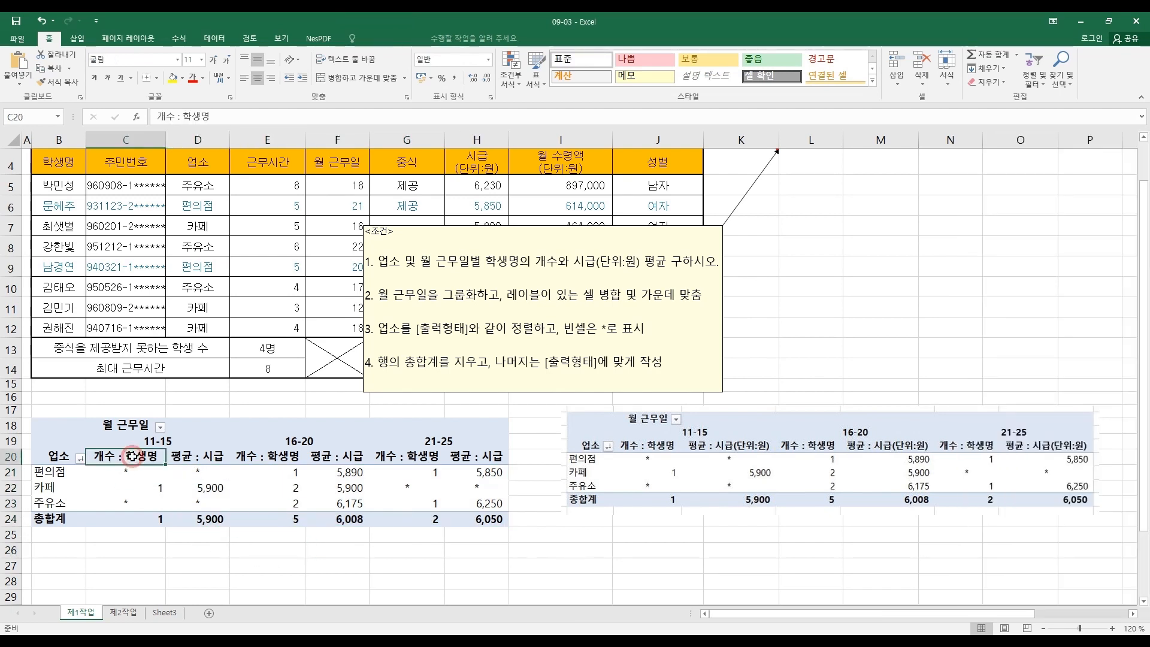
left_click(200, 460)
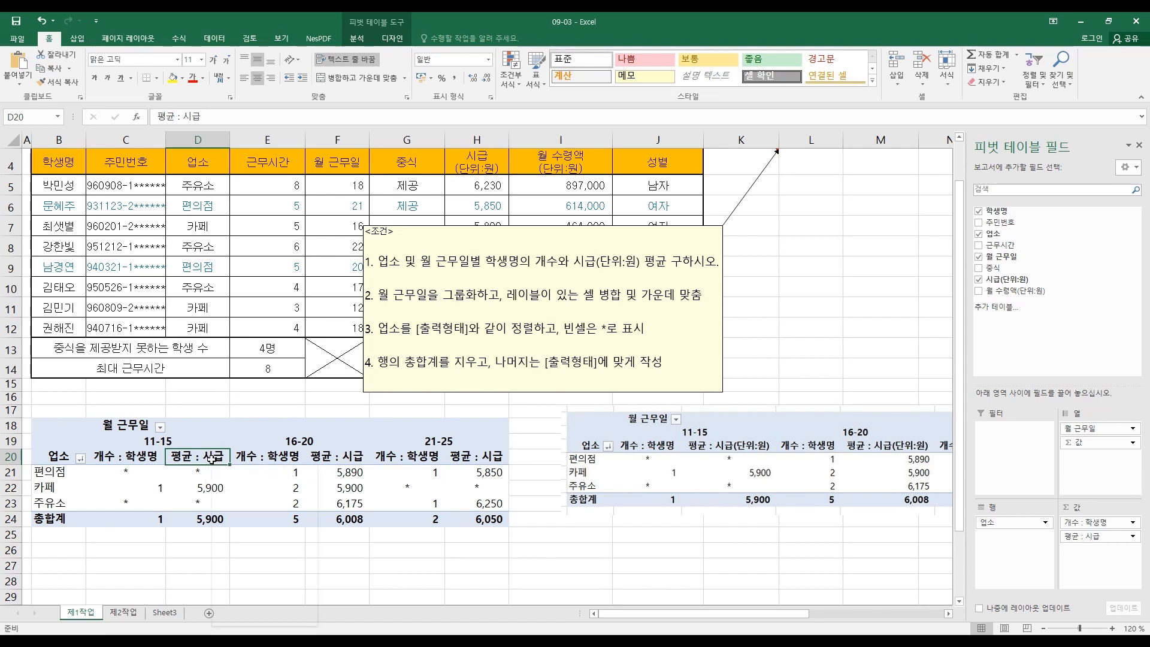
right_click(212, 459)
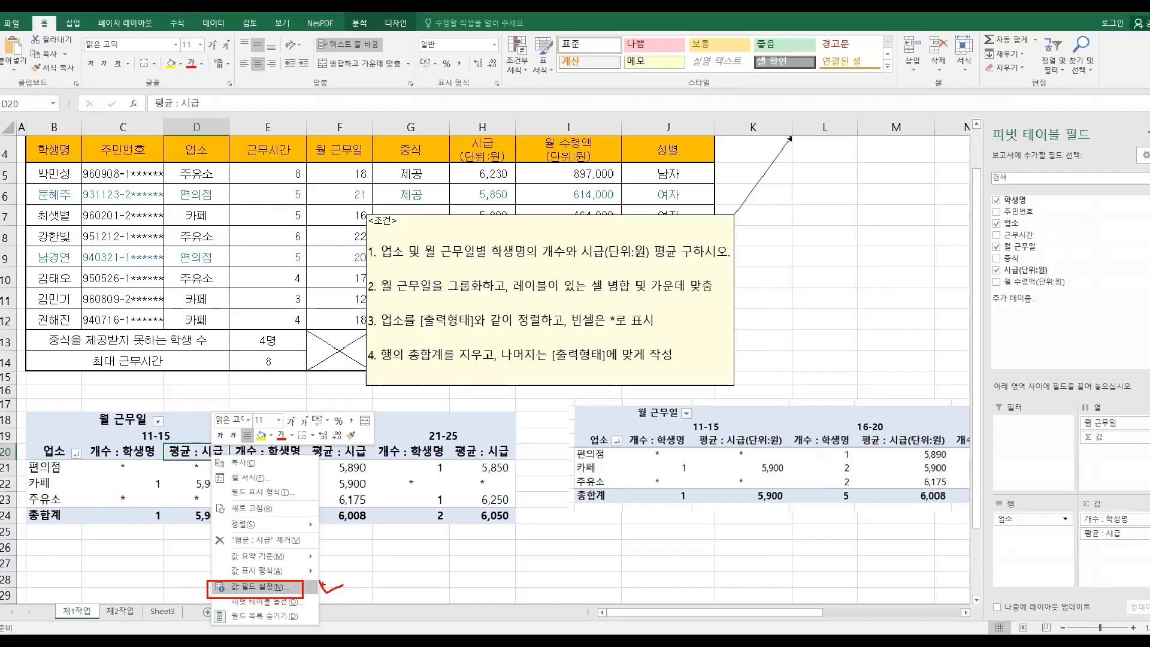
key("Escape")
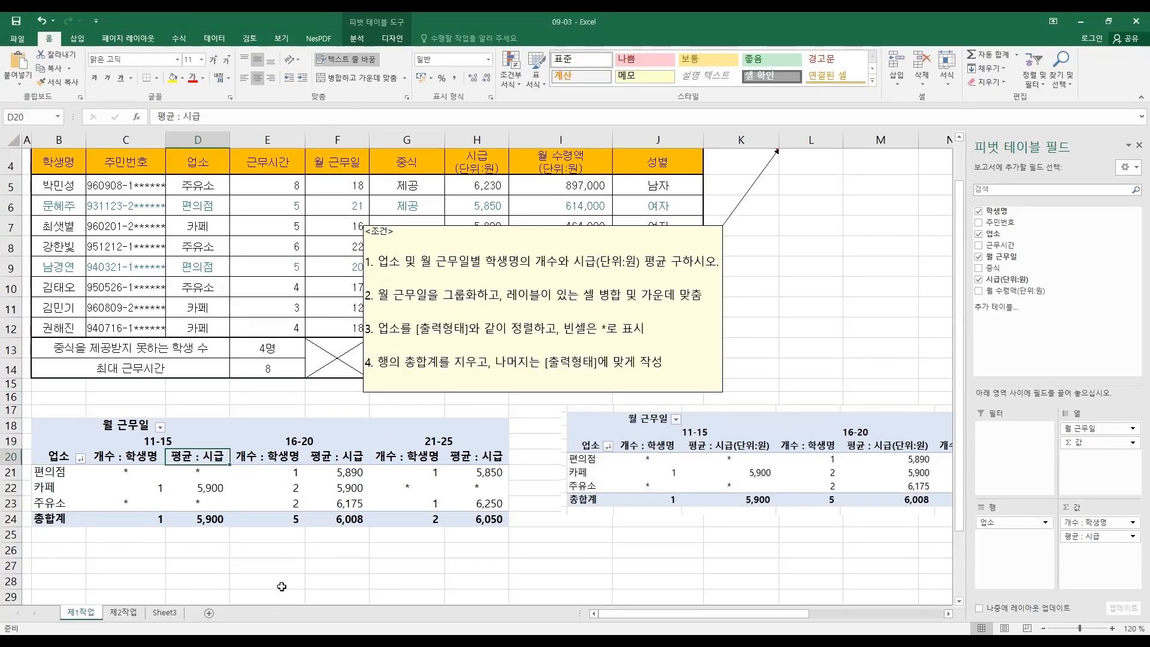
right_click(209, 456)
left_click(254, 590)
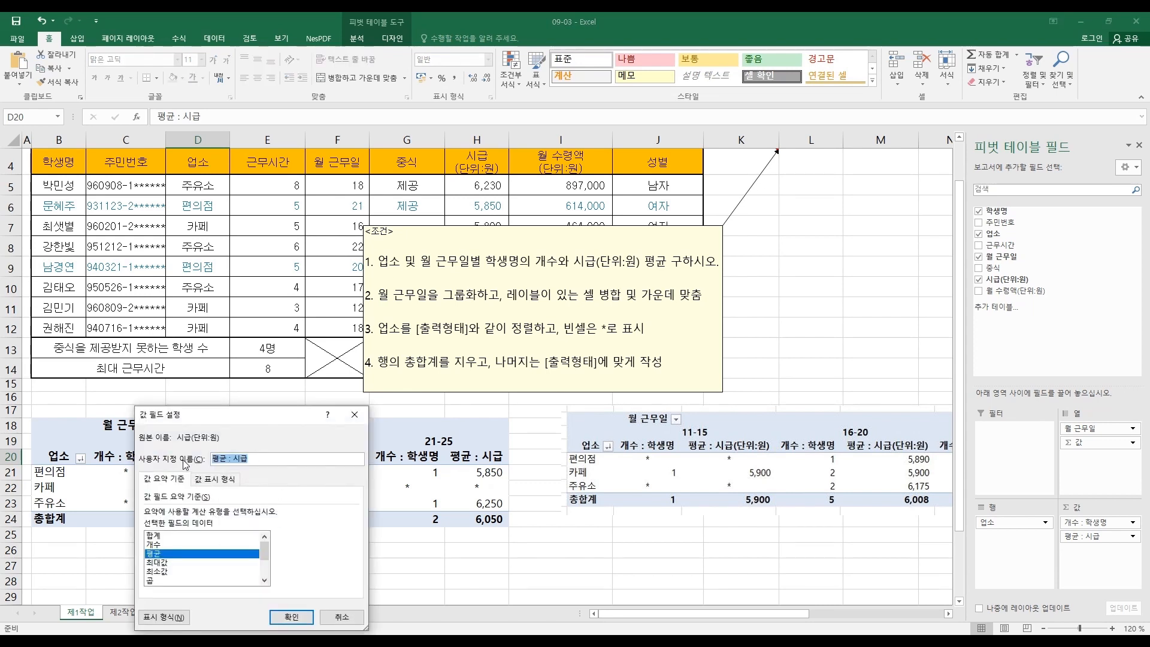
left_click(260, 461)
type("원)")
left_click(294, 617)
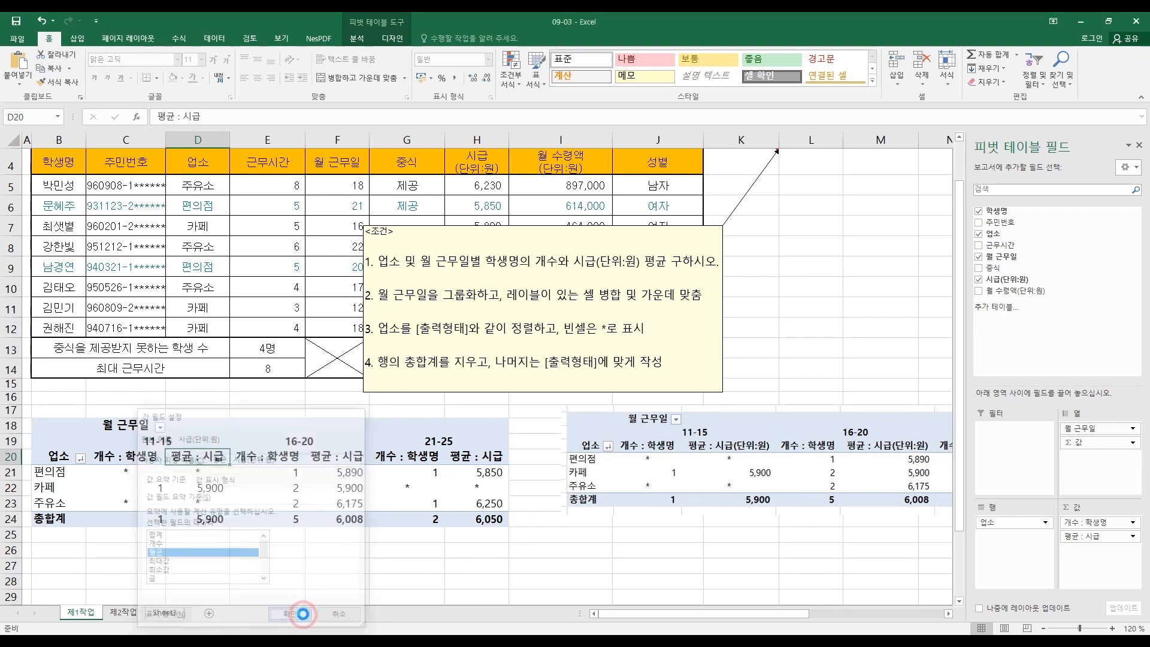